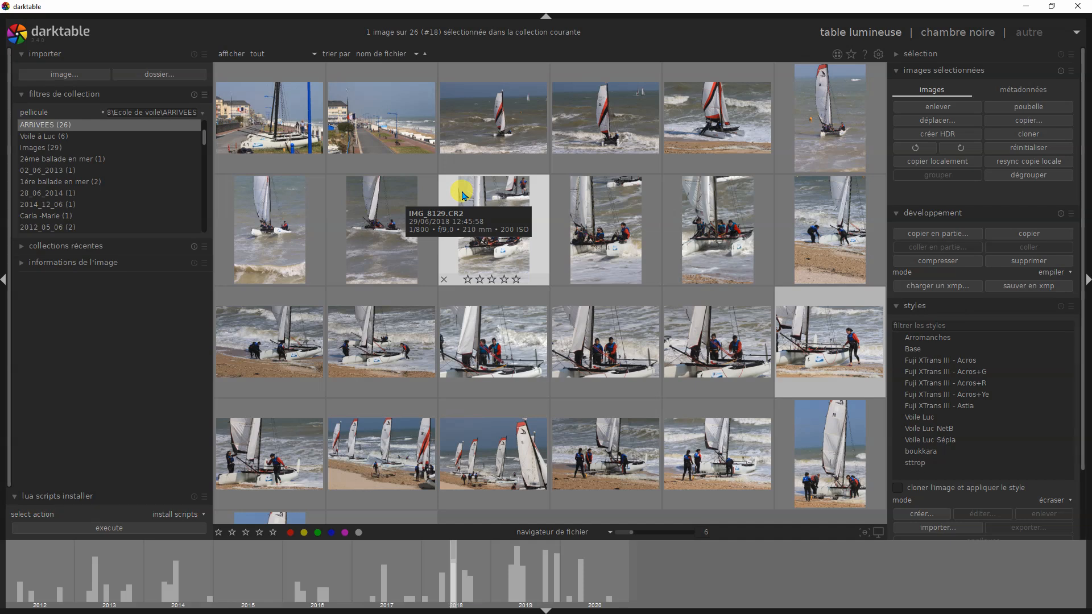
# Step: Open the photo of the catamaran crew in the breaking waves, tenth in the ARRIVEES collection, in the chambre noire
pyautogui.scroll(-1, 462, 195)
pyautogui.click(487, 461)
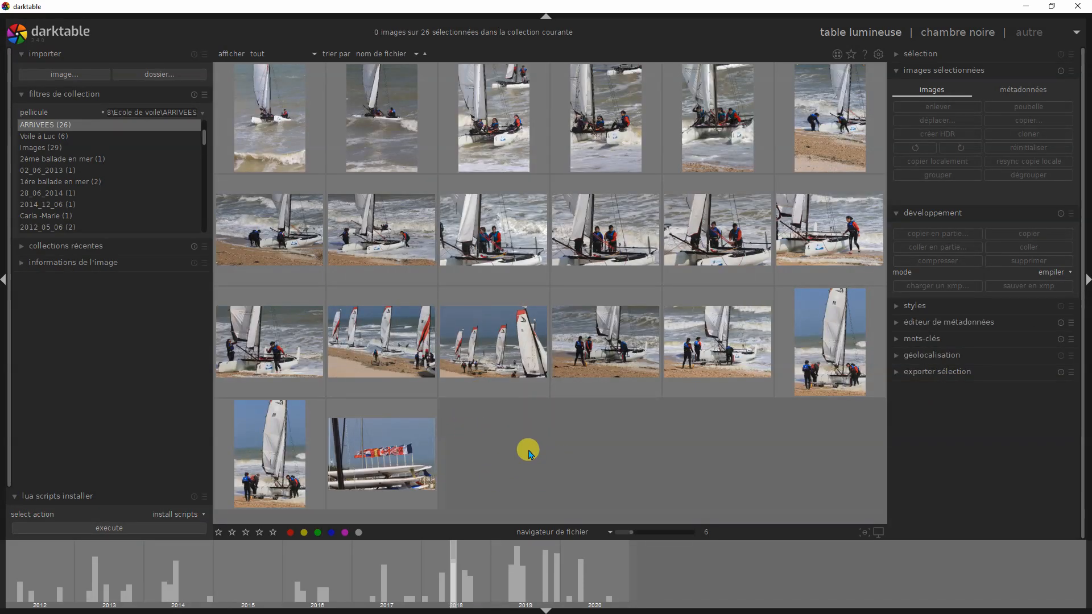
pyautogui.click(603, 154)
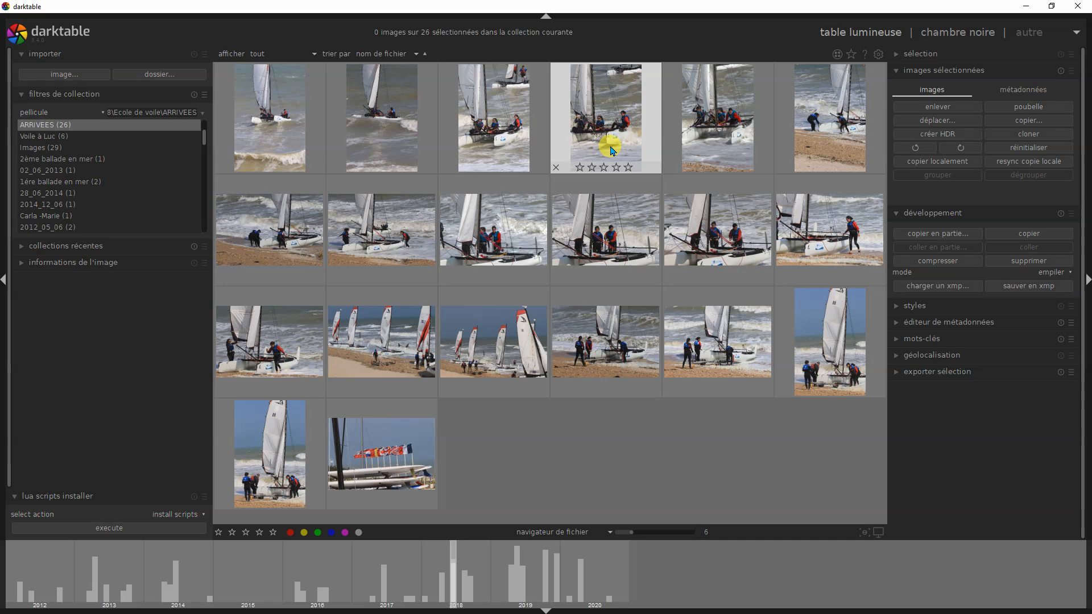
pyautogui.doubleClick(610, 150)
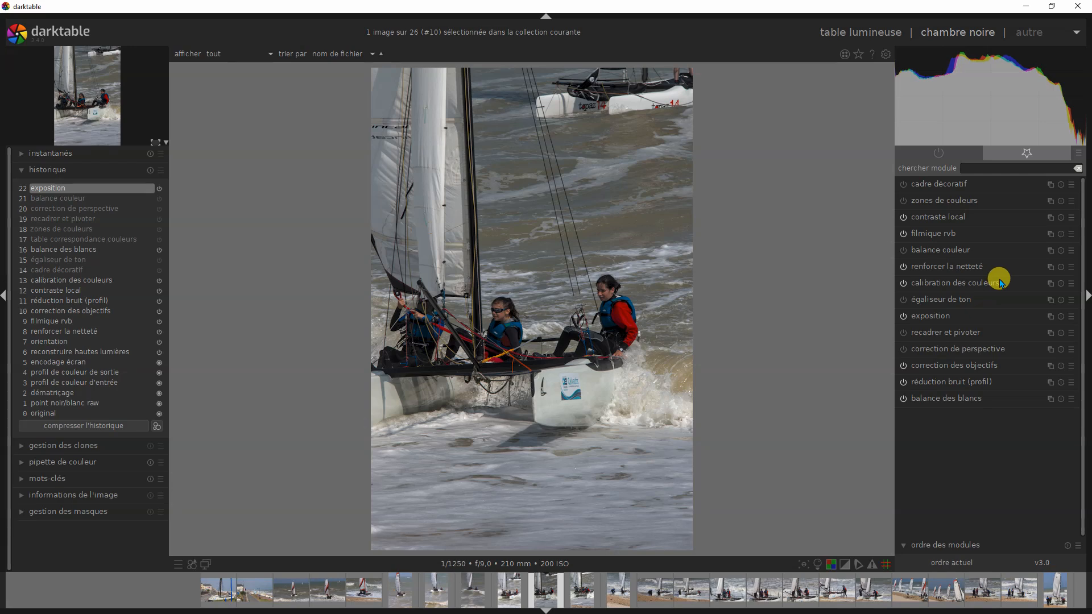
# Step: Sample the calibration des couleurs illuminant over the whole image, and return to the table lumineuse
pyautogui.click(979, 284)
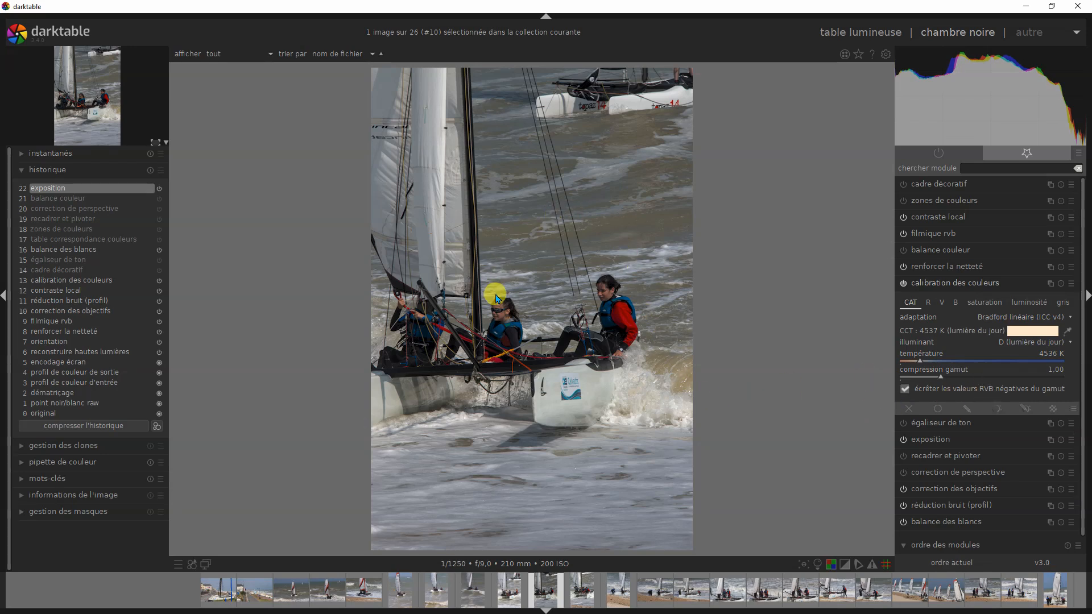
pyautogui.click(1068, 331)
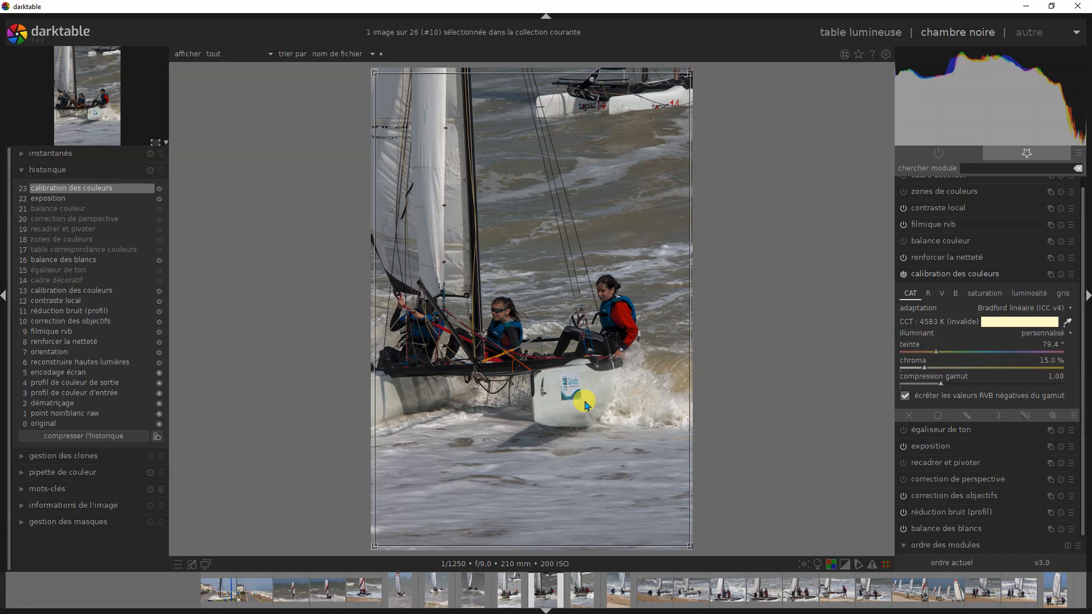
pyautogui.press('l')
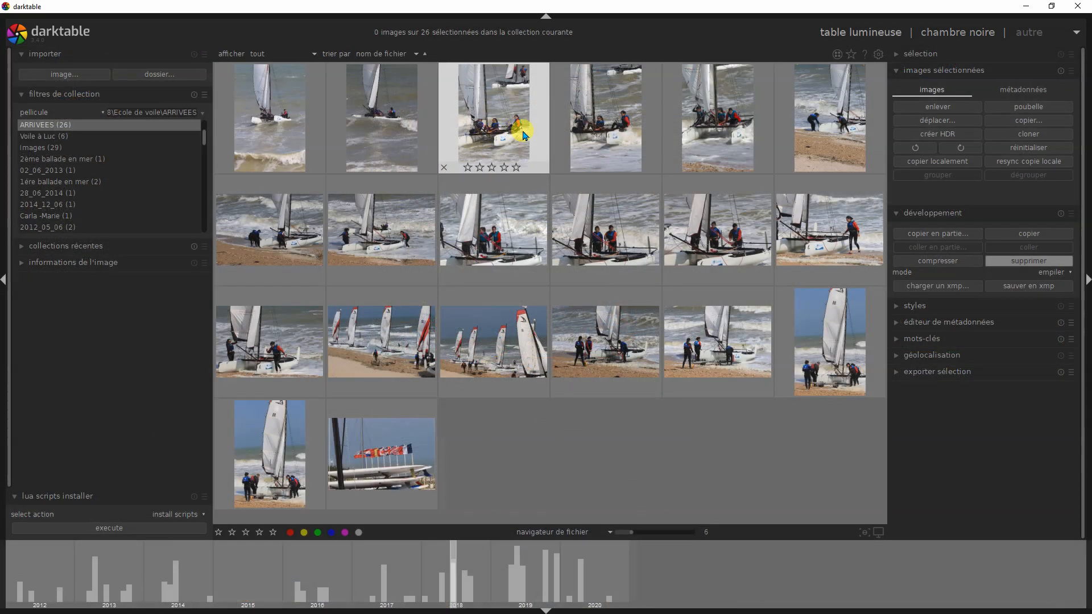
# Step: Reopen the same catamaran photo in the chambre noire and collapse its calibration des couleurs module
pyautogui.click(621, 118)
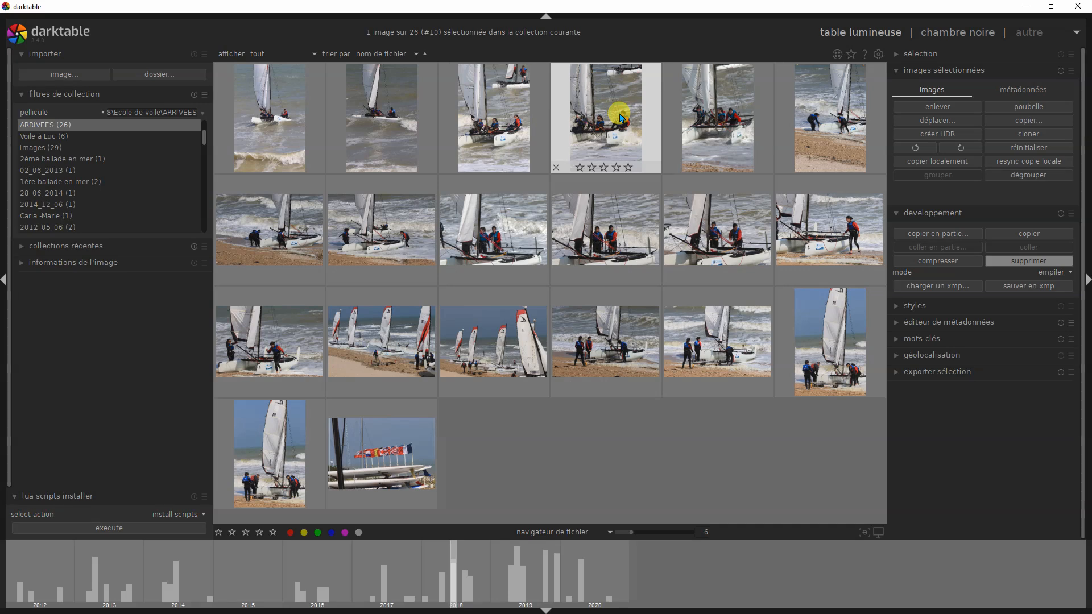
pyautogui.doubleClick(620, 118)
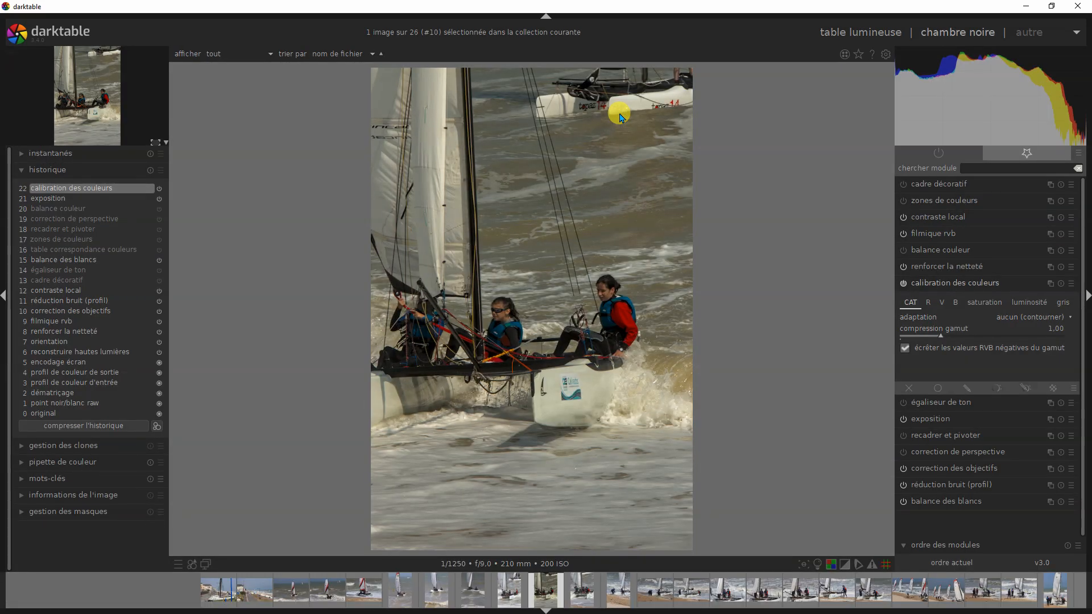
pyautogui.click(954, 282)
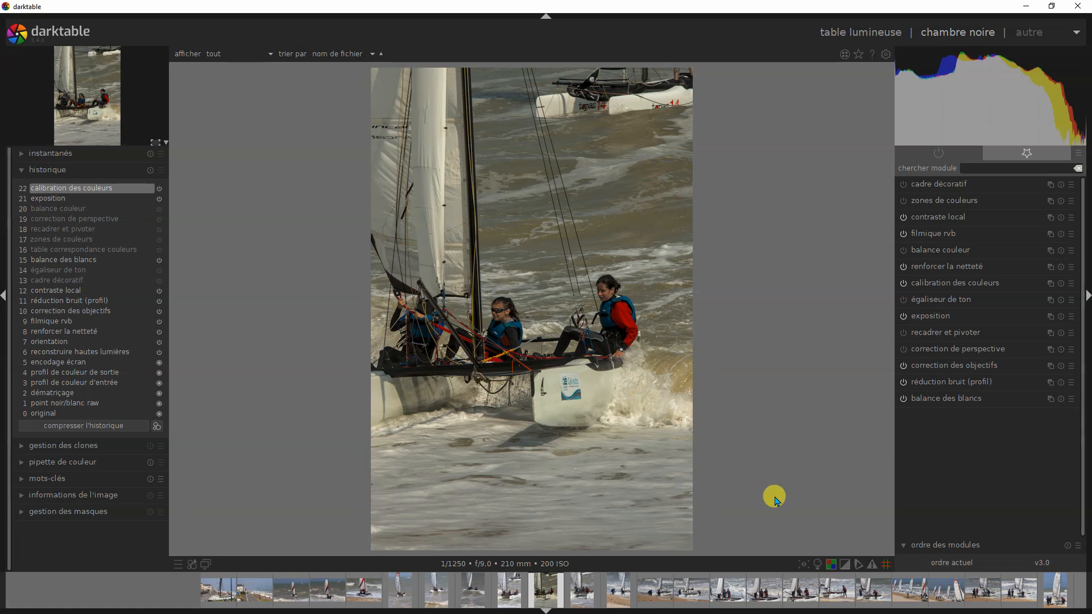
# Step: Compare the photo with the balance des blancs module switched off and on, leaving it on
pyautogui.click(904, 399)
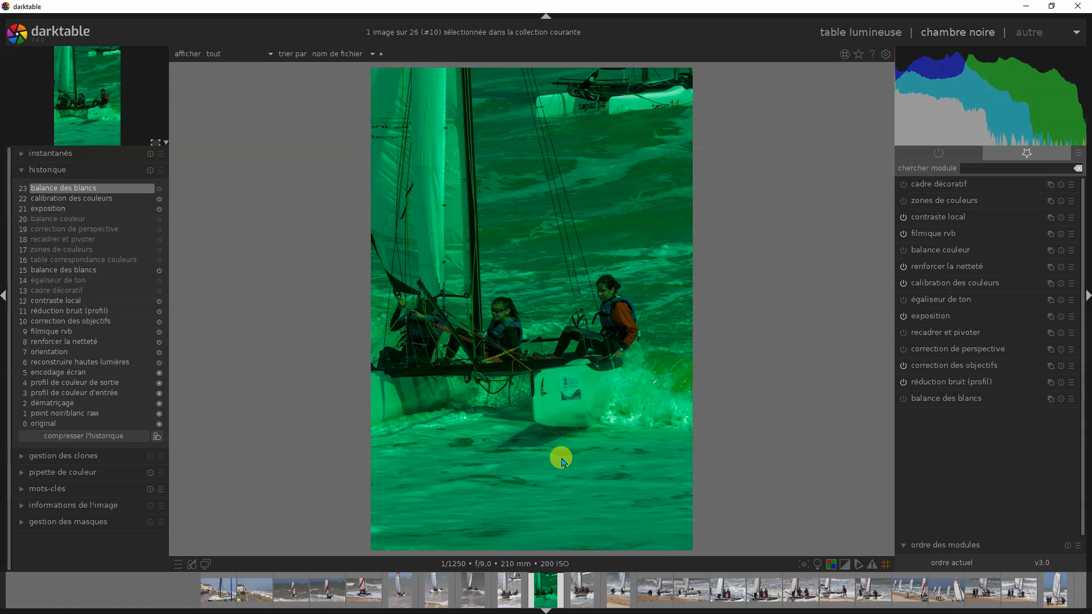
pyautogui.click(903, 399)
pyautogui.click(903, 399)
pyautogui.click(902, 399)
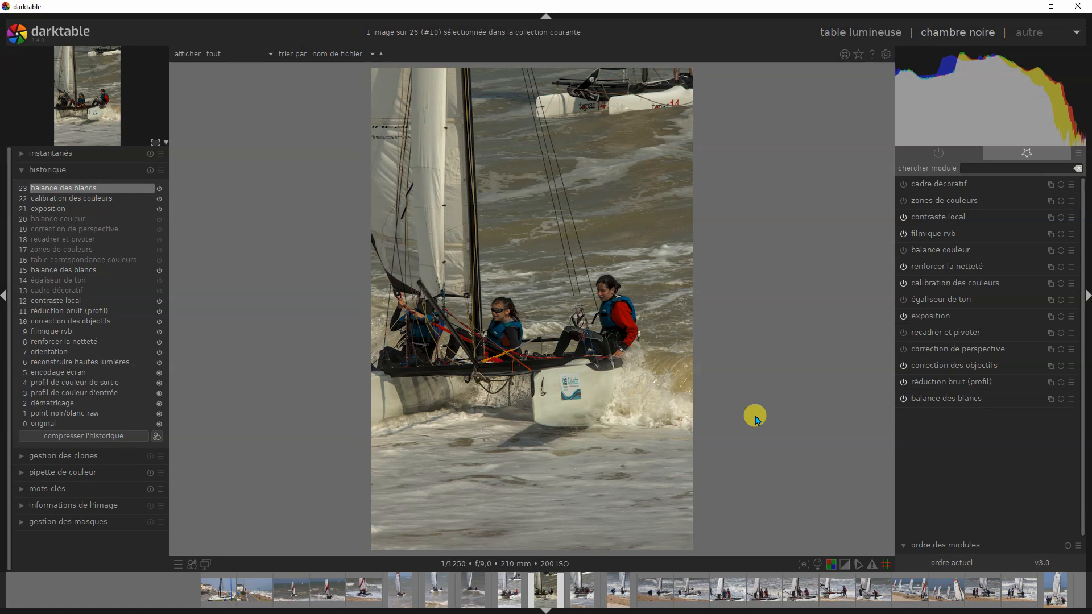
# Step: Review the CAT and green channel settings of the calibration des couleurs module, then collapse it
pyautogui.click(925, 289)
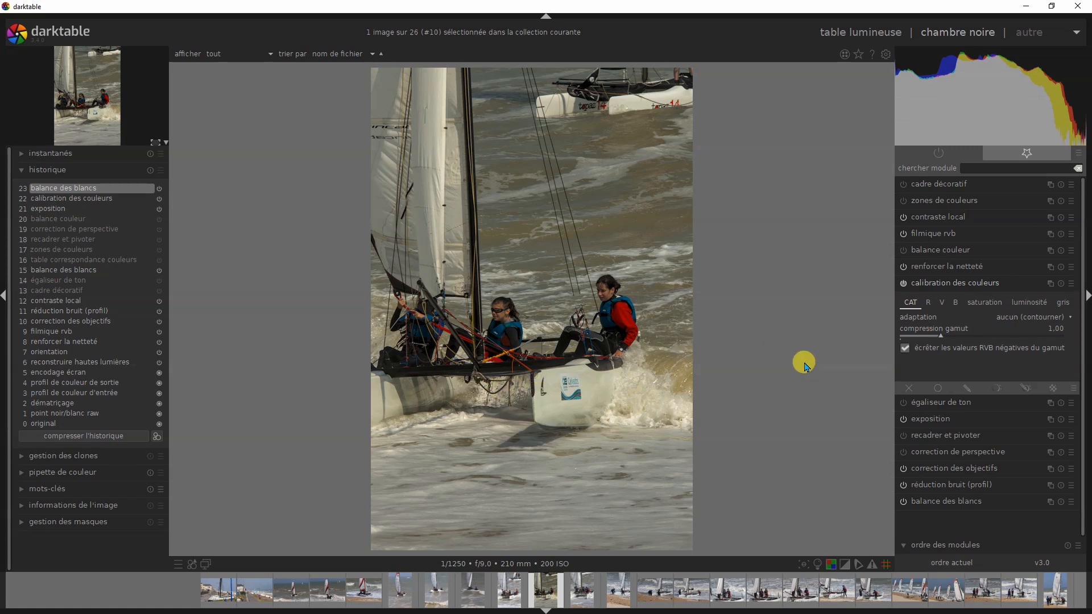
pyautogui.click(939, 304)
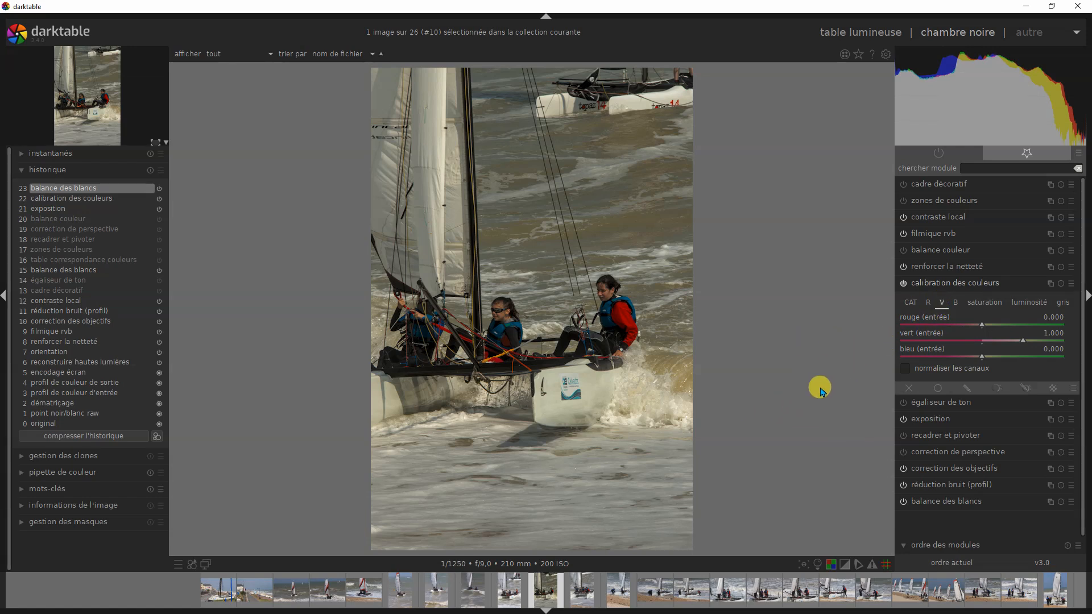
pyautogui.click(915, 306)
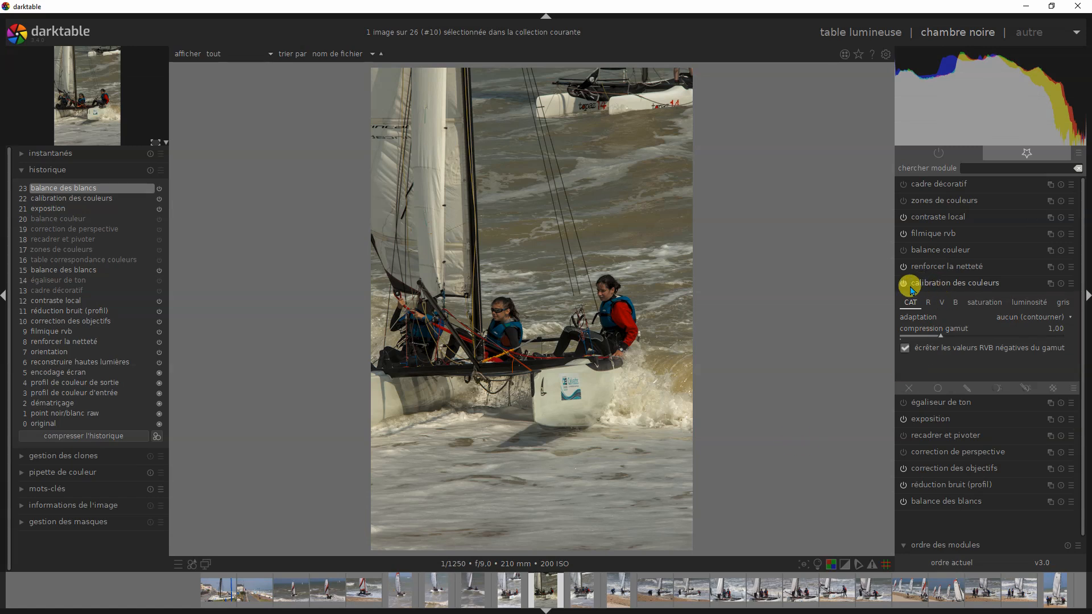
pyautogui.click(935, 284)
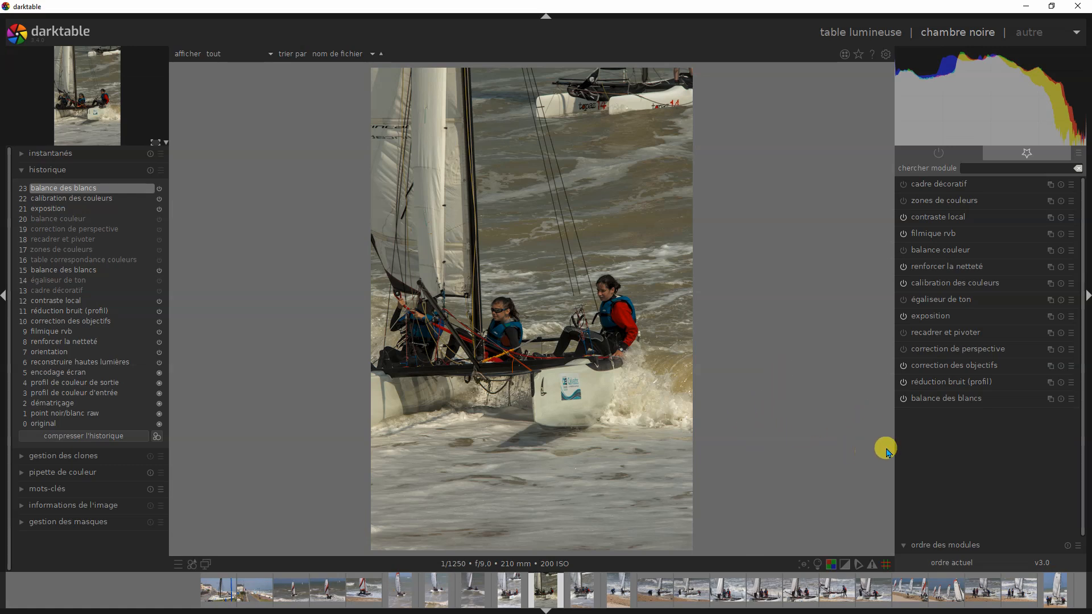
# Step: Set the balance des blancs parameters to boîtier and collapse the module
pyautogui.click(951, 399)
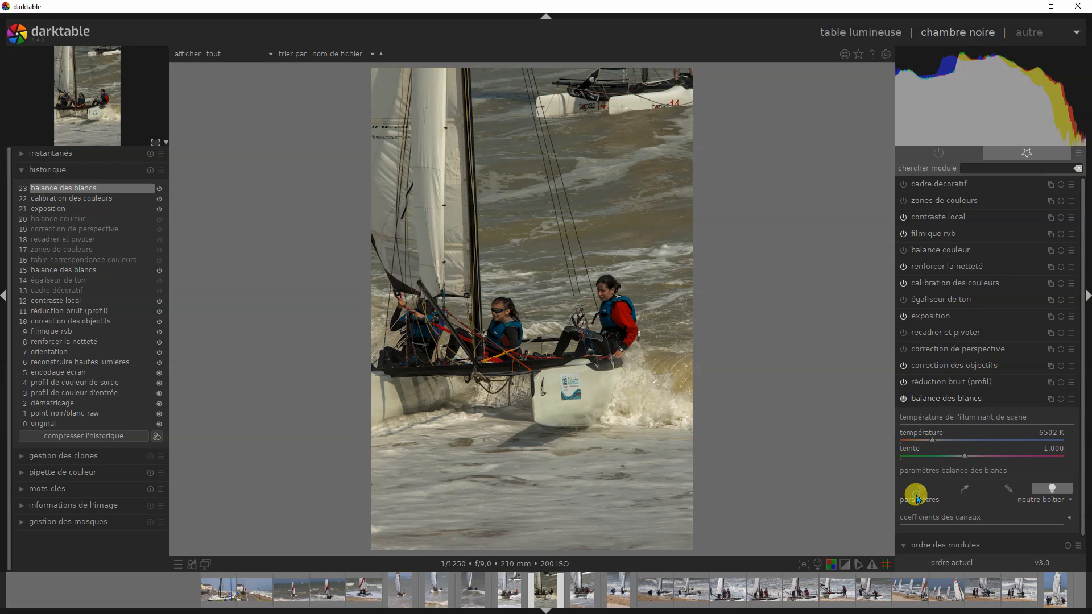
pyautogui.click(921, 491)
pyautogui.click(1067, 499)
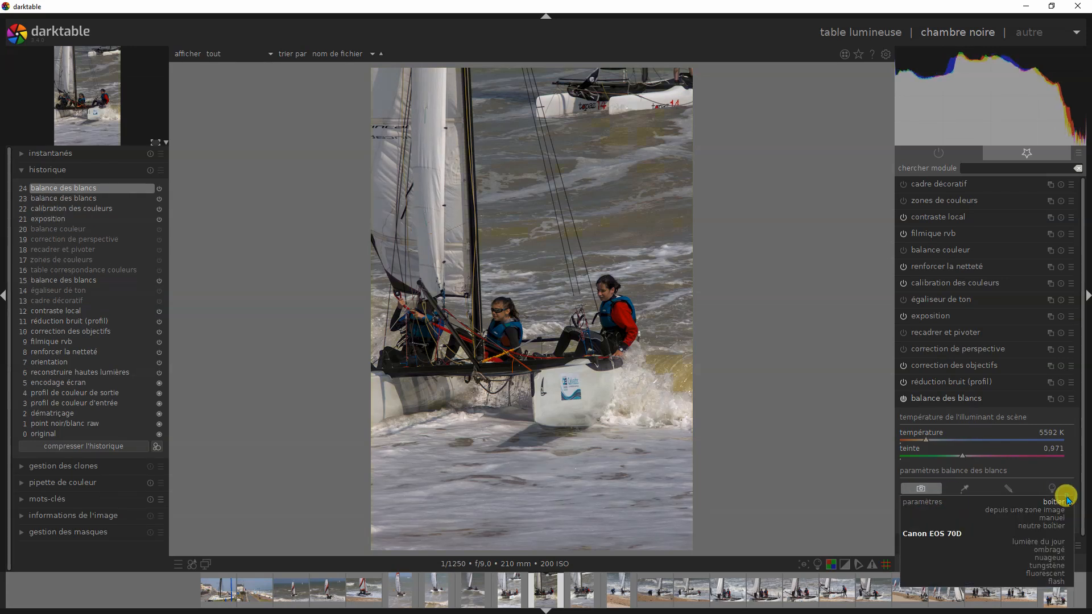
pyautogui.click(1063, 504)
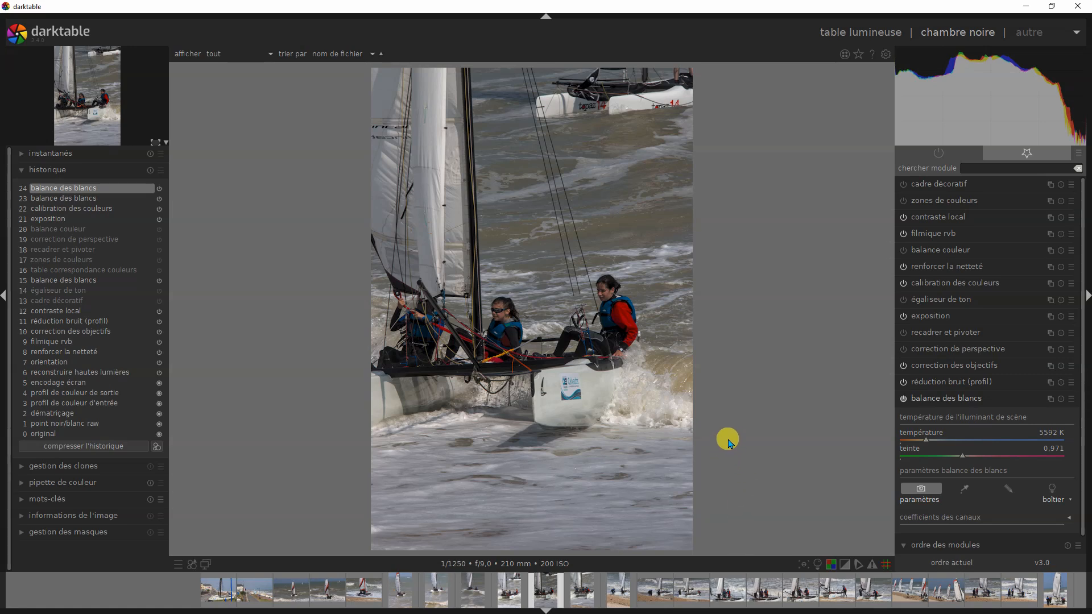
pyautogui.click(931, 400)
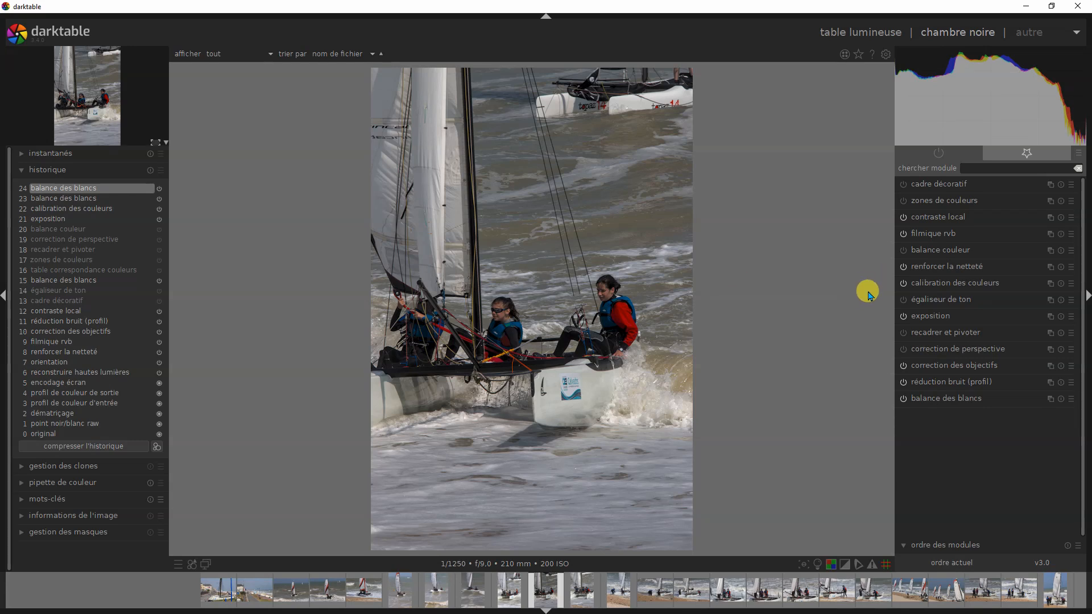
# Step: Check the calibration des couleurs adaptation, and set balance des blancs to depuis une zone image using the whole photo
pyautogui.click(937, 284)
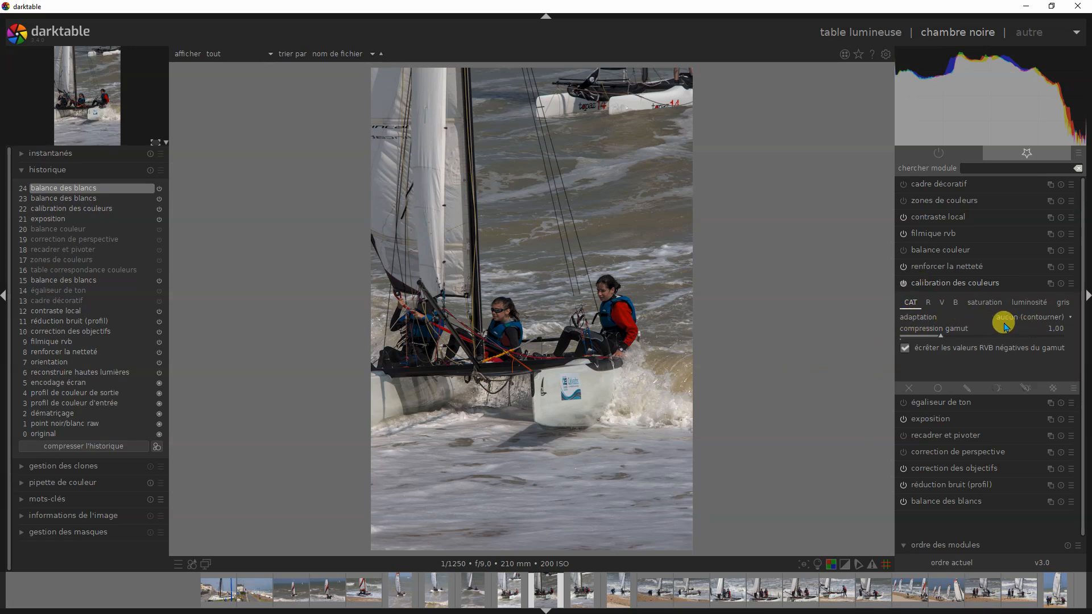
pyautogui.click(926, 284)
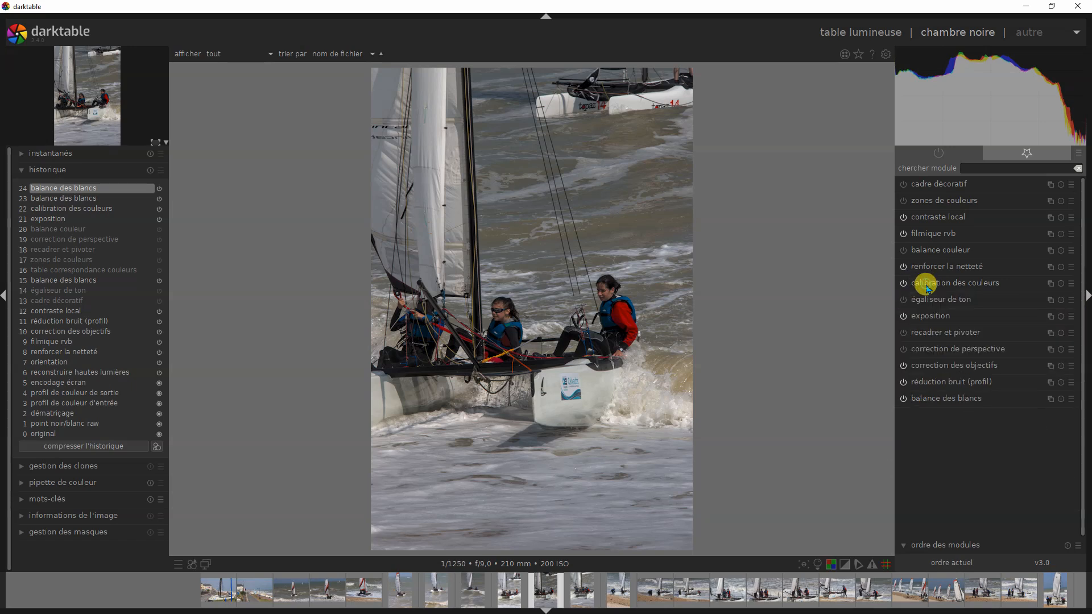
pyautogui.click(944, 399)
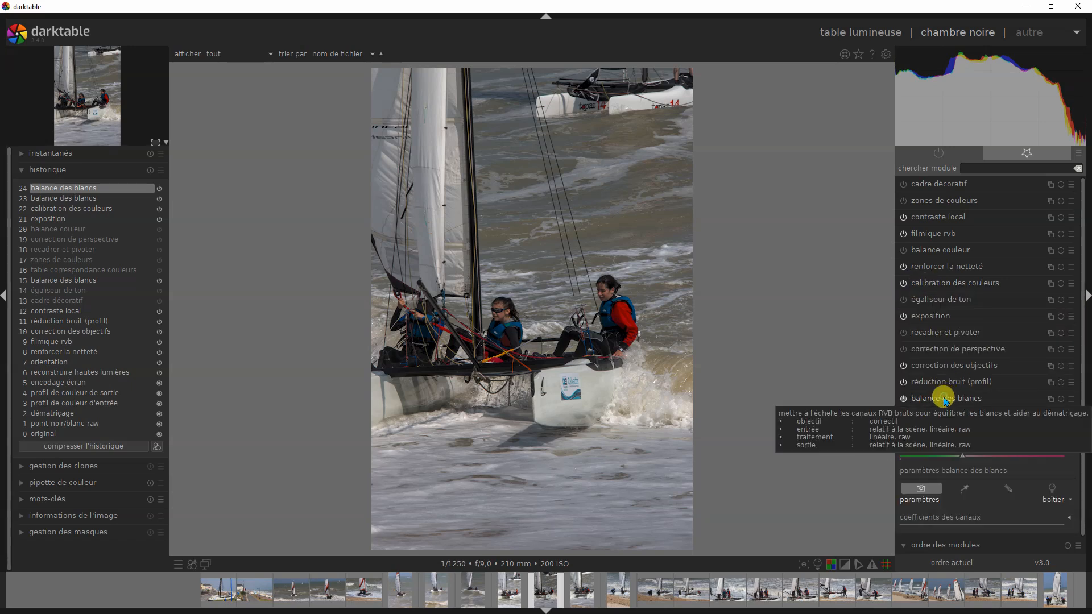
pyautogui.click(966, 489)
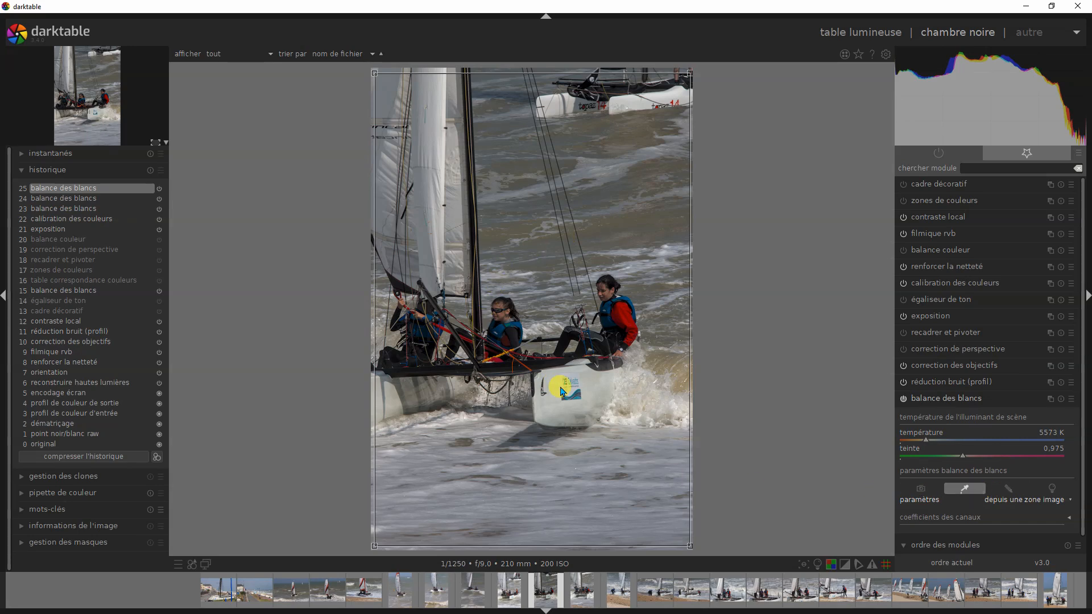
pyautogui.click(946, 399)
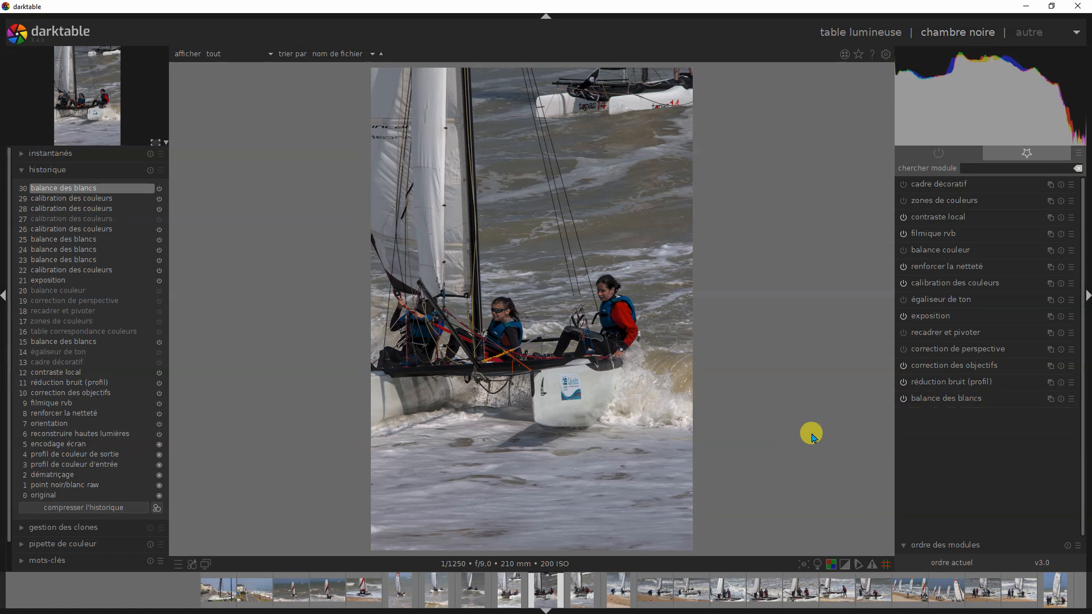
# Step: Set the calibration des couleurs adaptation to Bradford linéaire (ICC v4), keeping the D (lumière du jour) illuminant
pyautogui.click(920, 283)
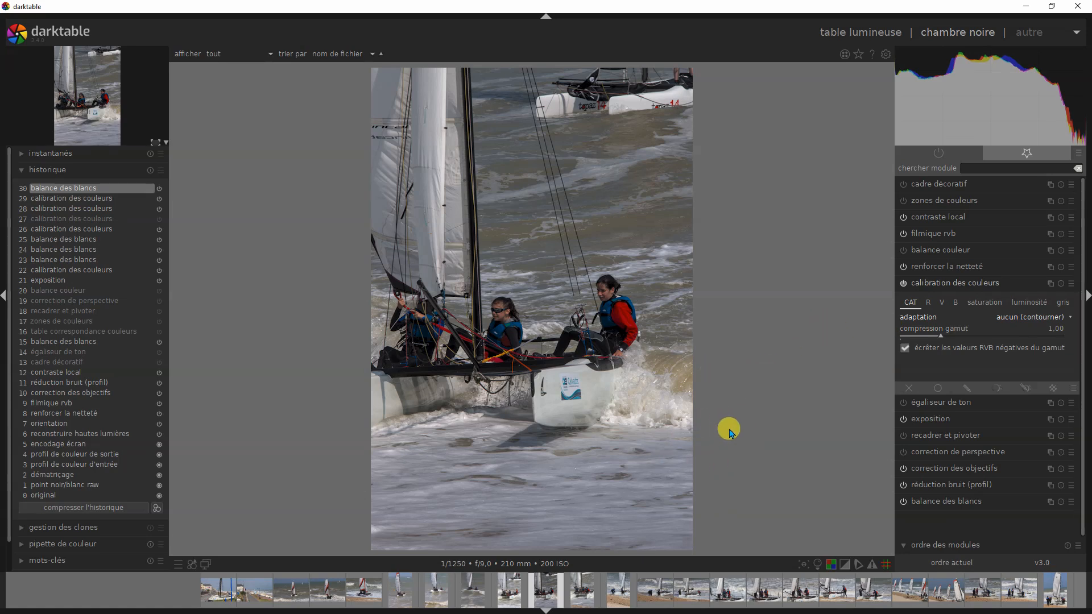
pyautogui.click(1018, 322)
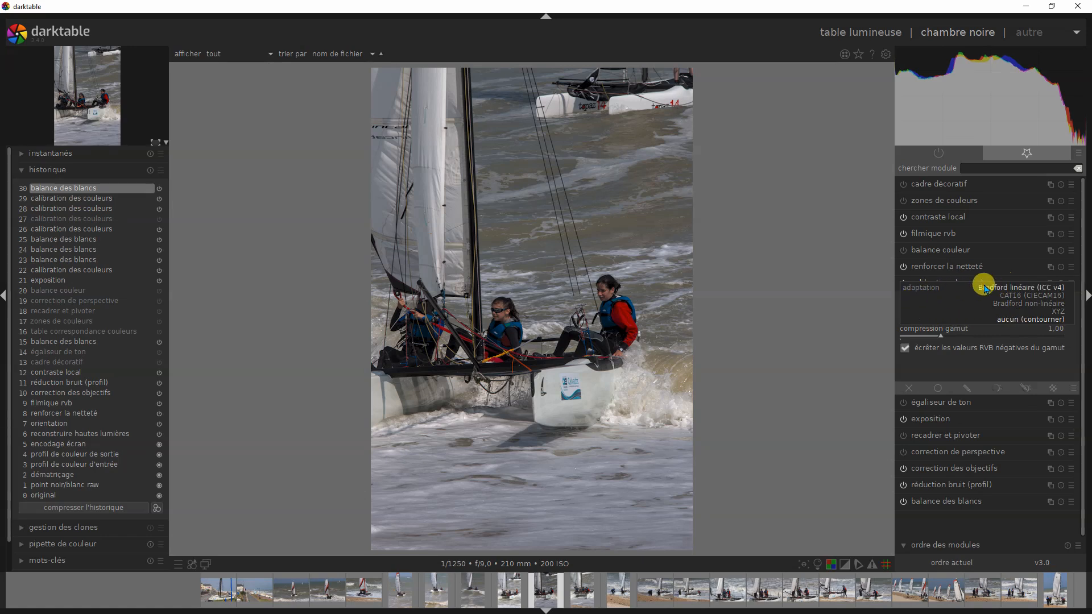
pyautogui.click(1033, 288)
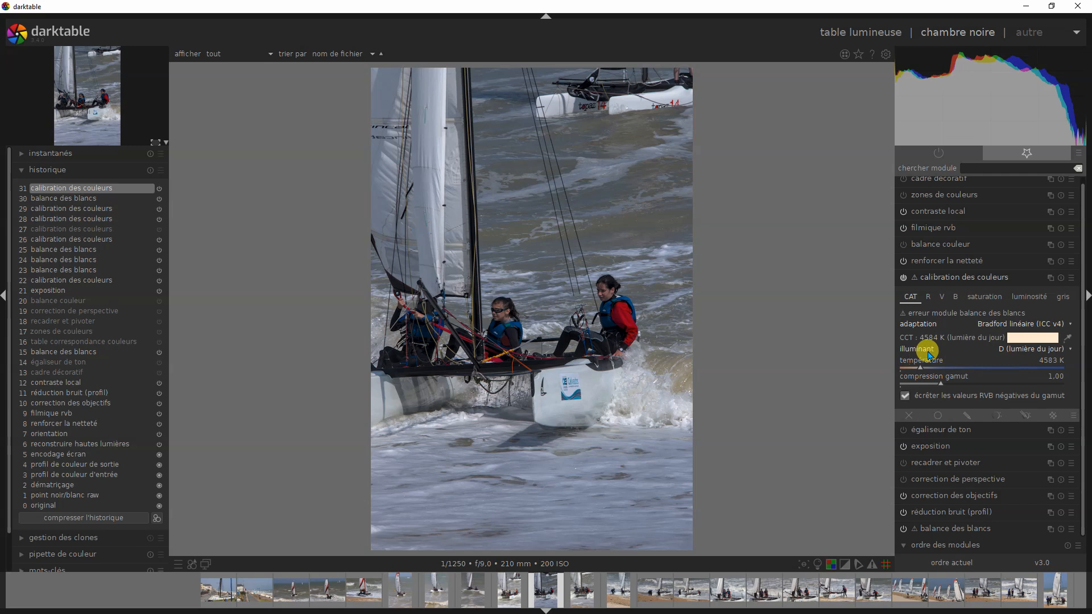
pyautogui.click(1031, 352)
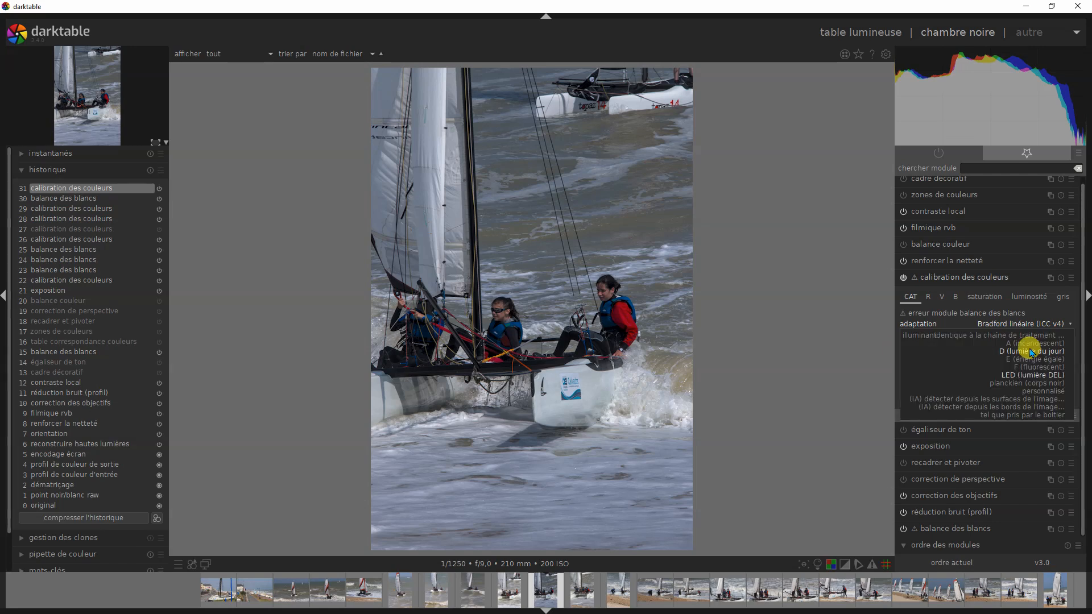
pyautogui.click(1026, 352)
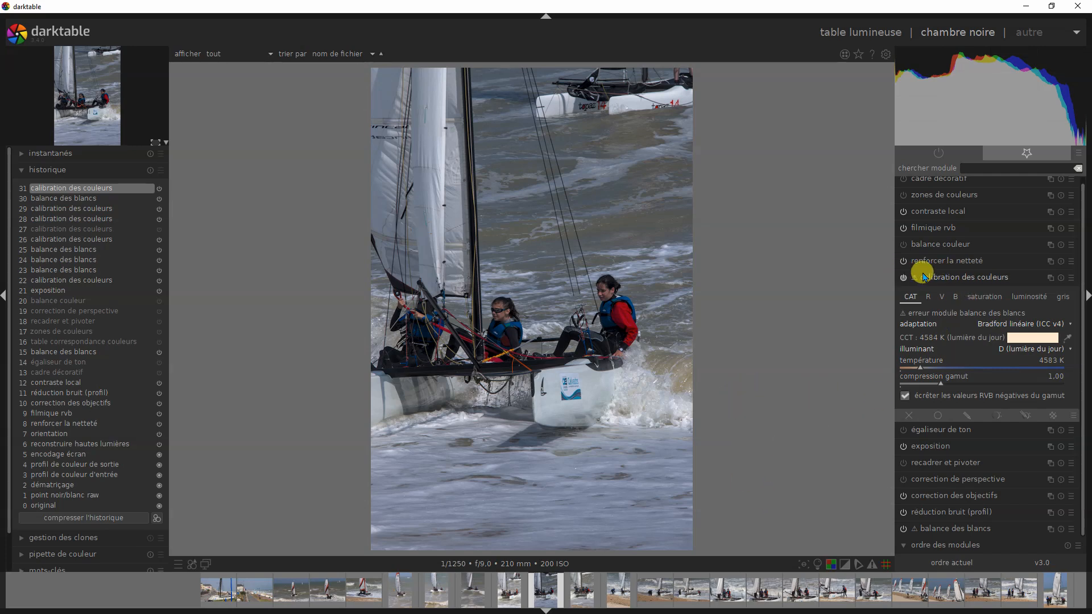
pyautogui.click(945, 277)
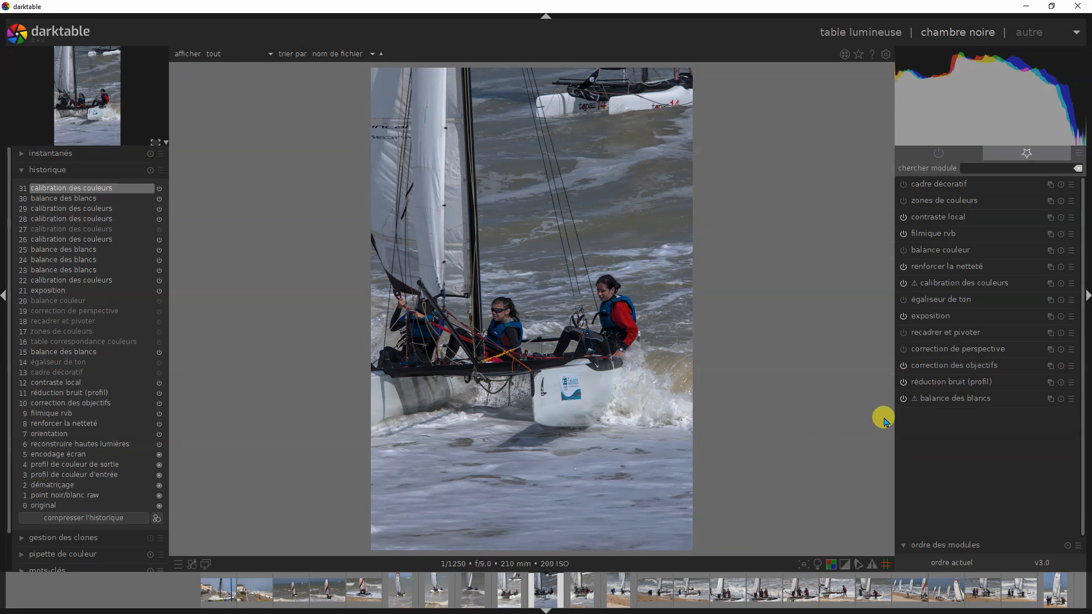
# Step: Set the calibration des couleurs adaptation back to aucun (contourner) and collapse the module
pyautogui.click(938, 290)
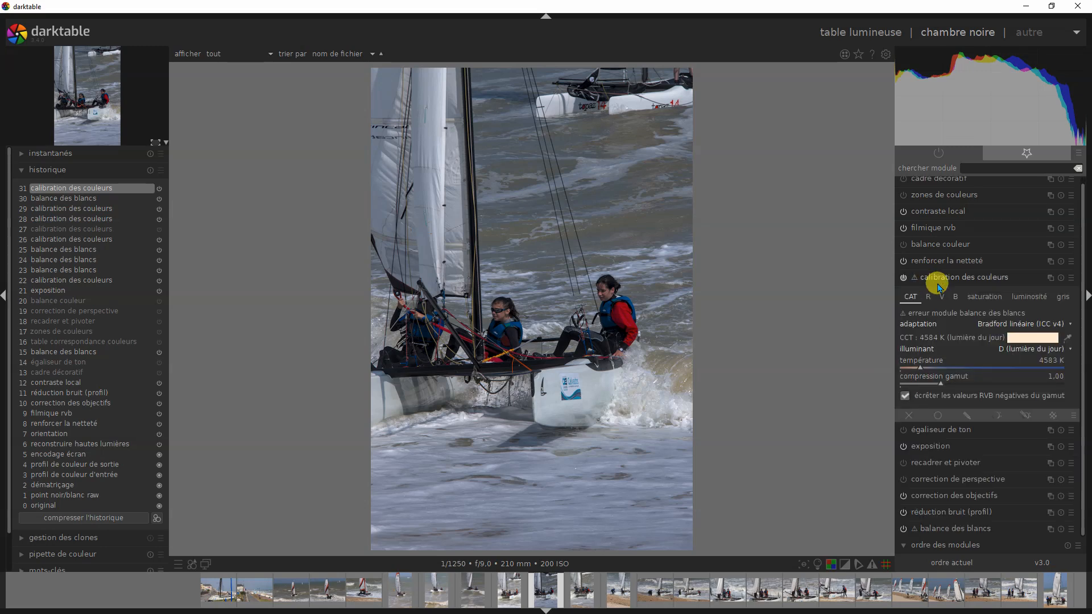
pyautogui.click(1007, 322)
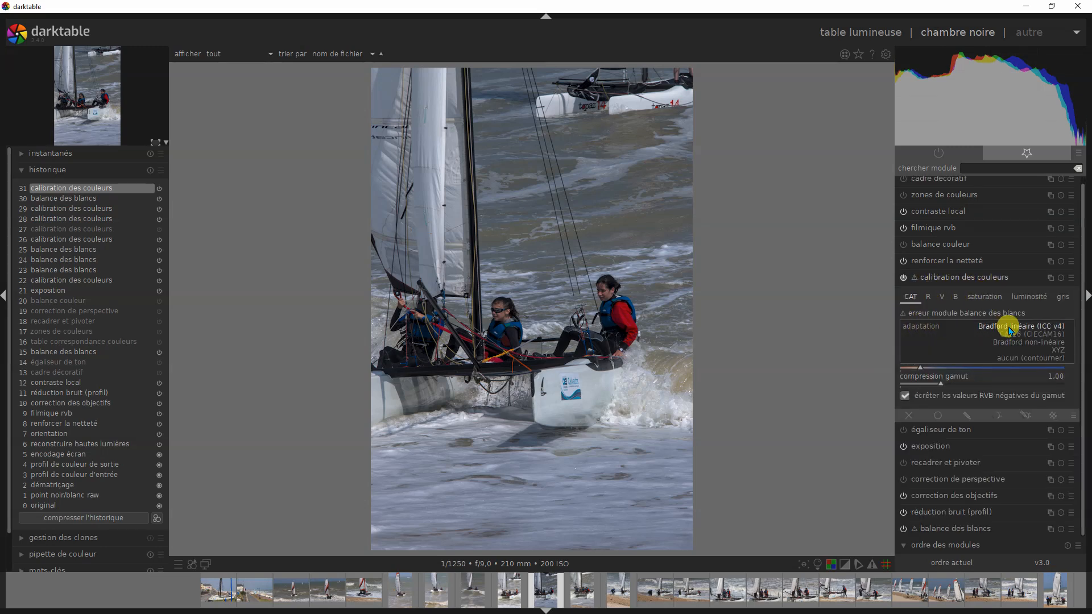
pyautogui.click(1026, 357)
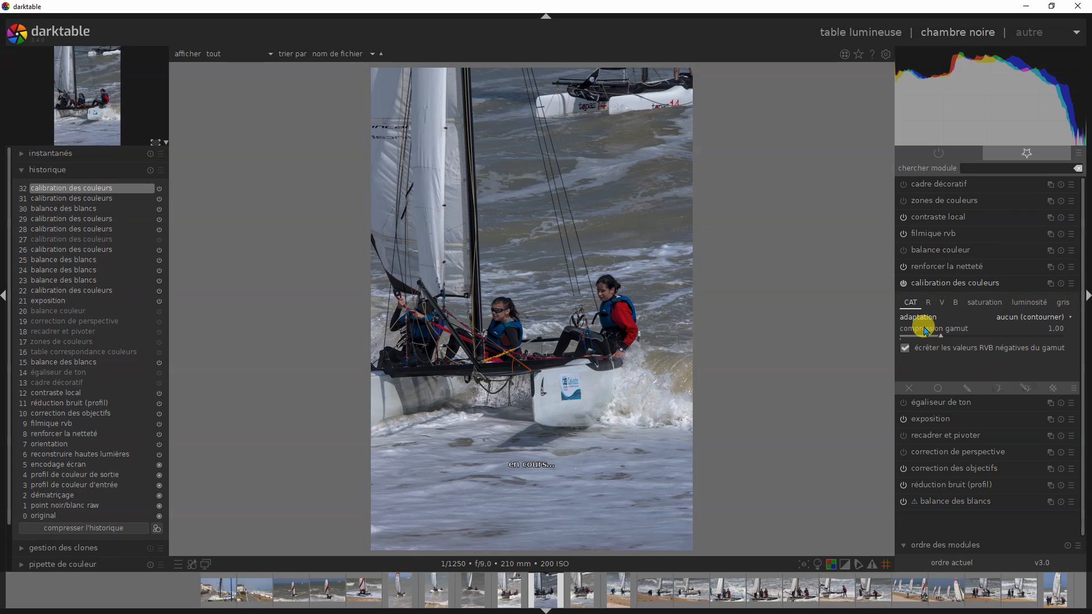
pyautogui.click(929, 283)
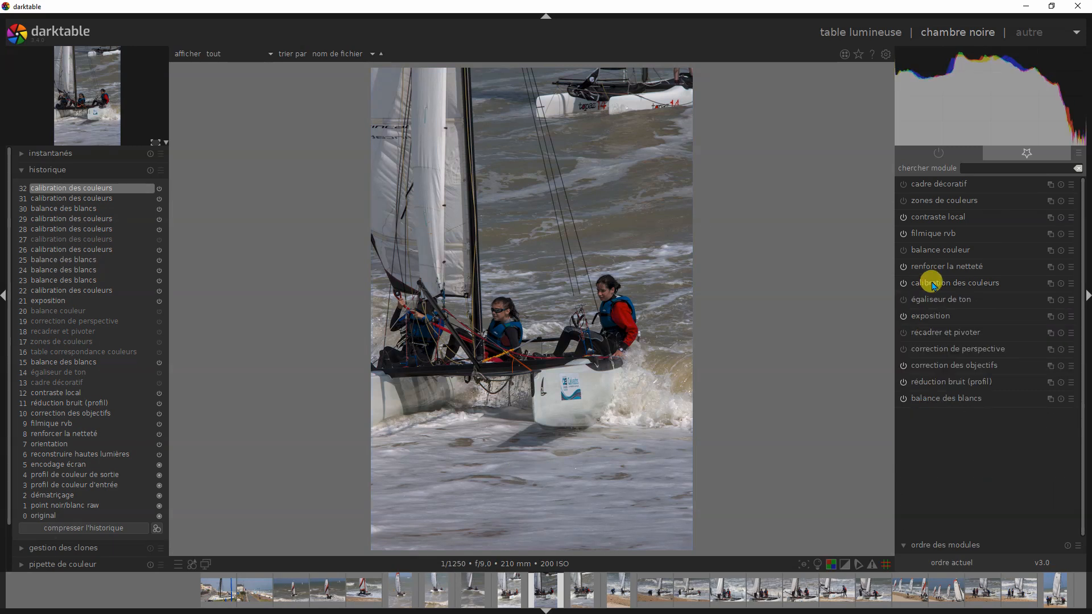
# Step: Set the balance des blancs parameters to neutre boîtier and confirm its defaut preset with automatic application to matching images
pyautogui.click(949, 400)
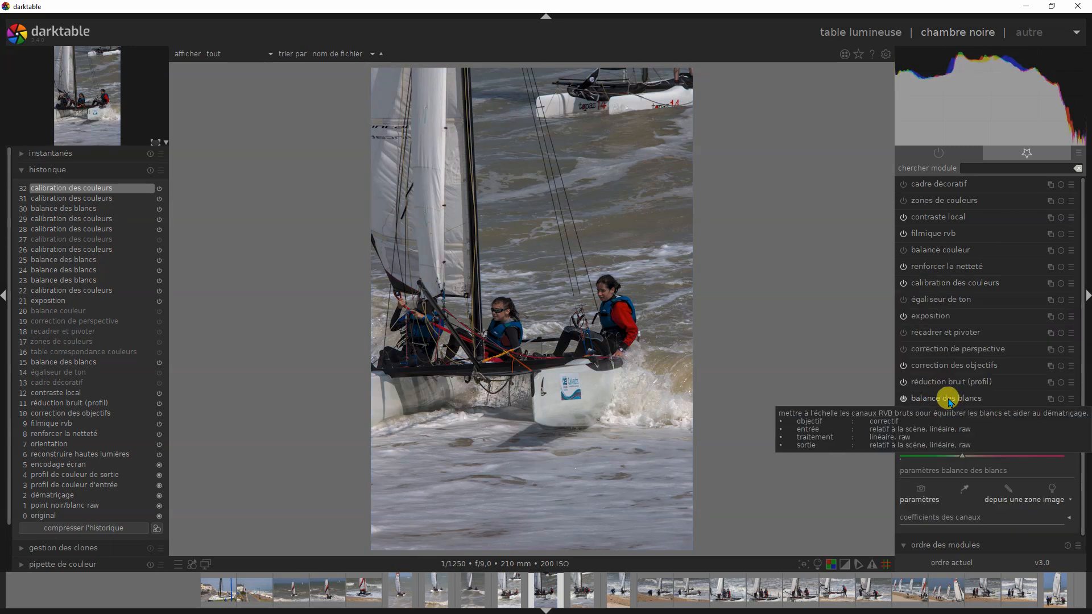
pyautogui.click(1053, 490)
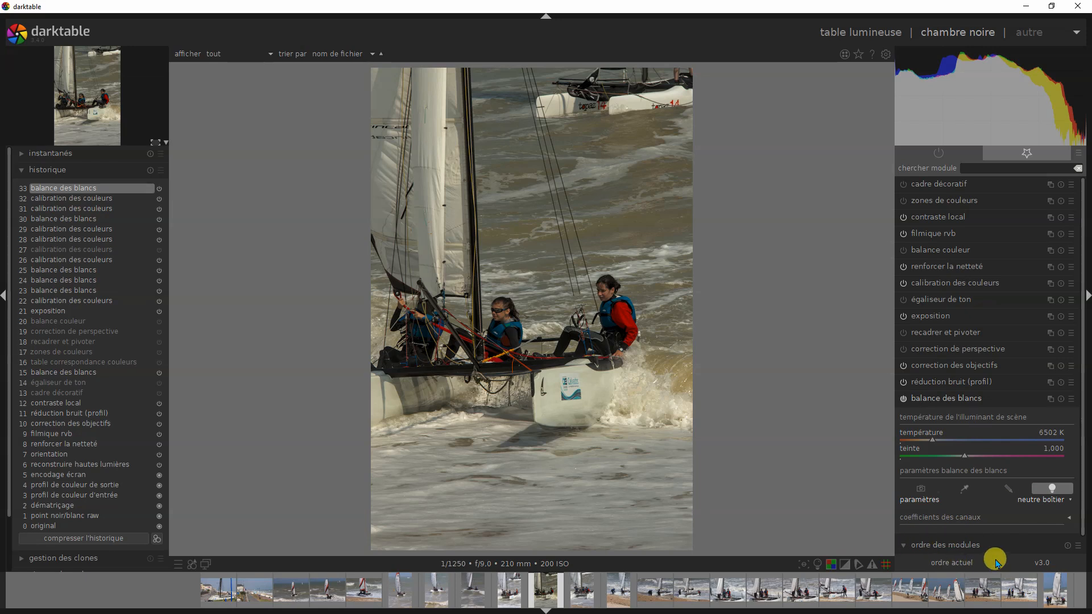
pyautogui.click(1072, 399)
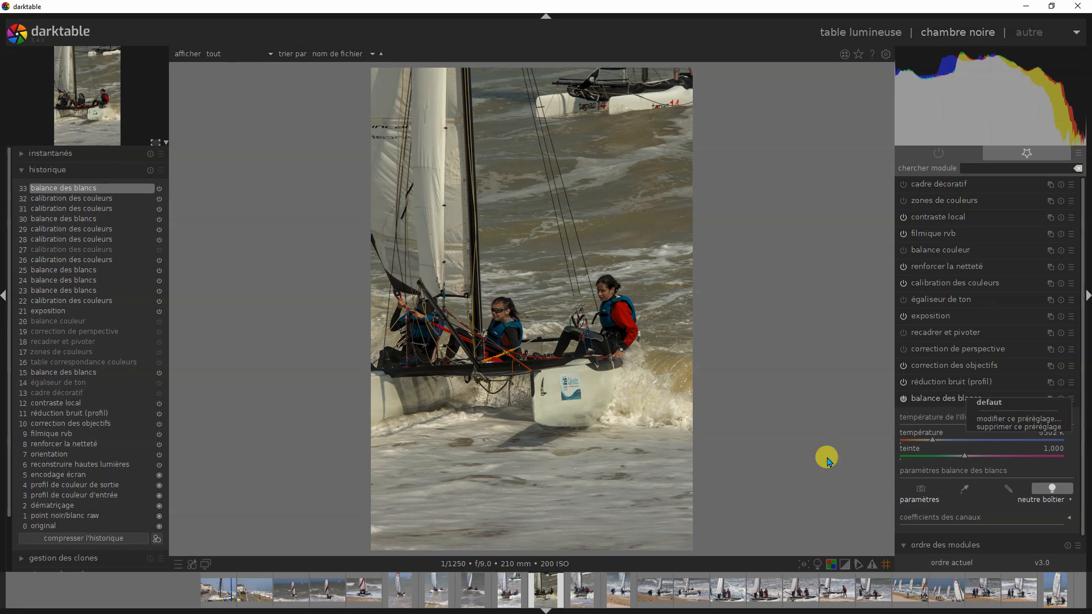
pyautogui.click(1030, 423)
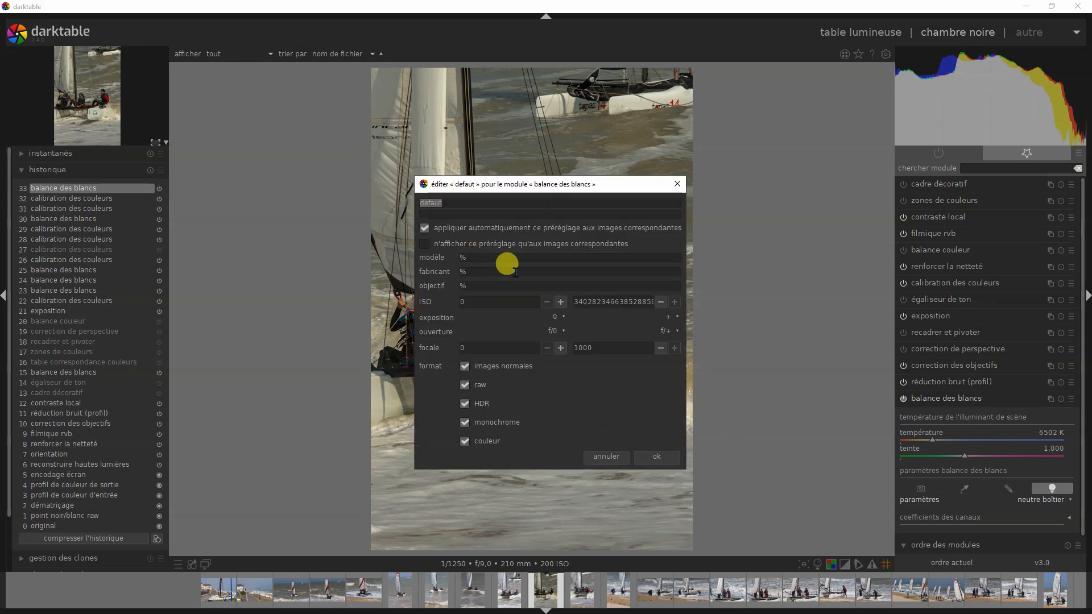
pyautogui.click(656, 457)
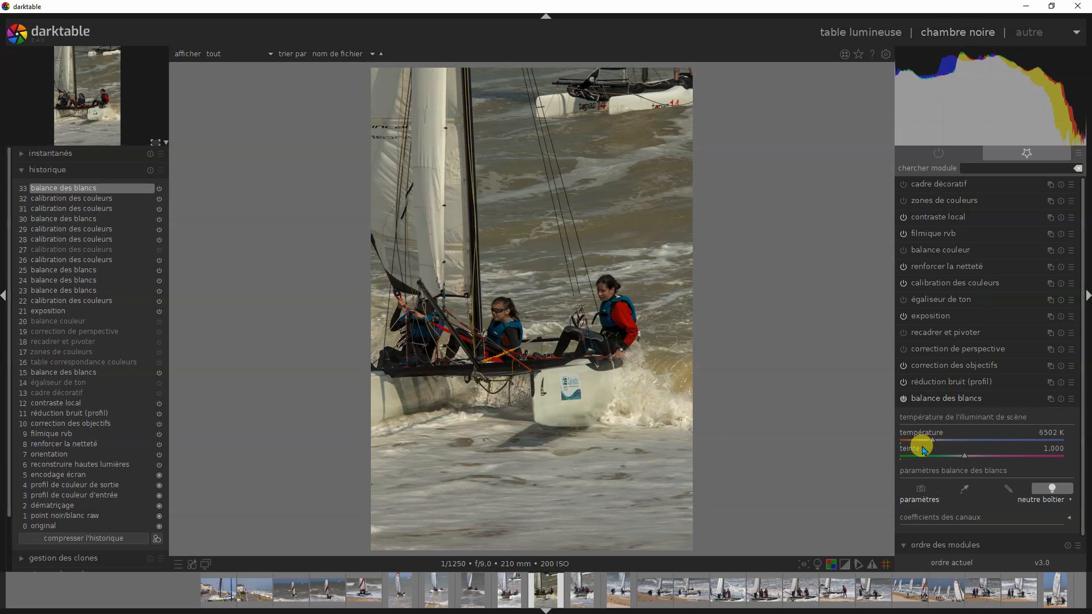
pyautogui.click(946, 400)
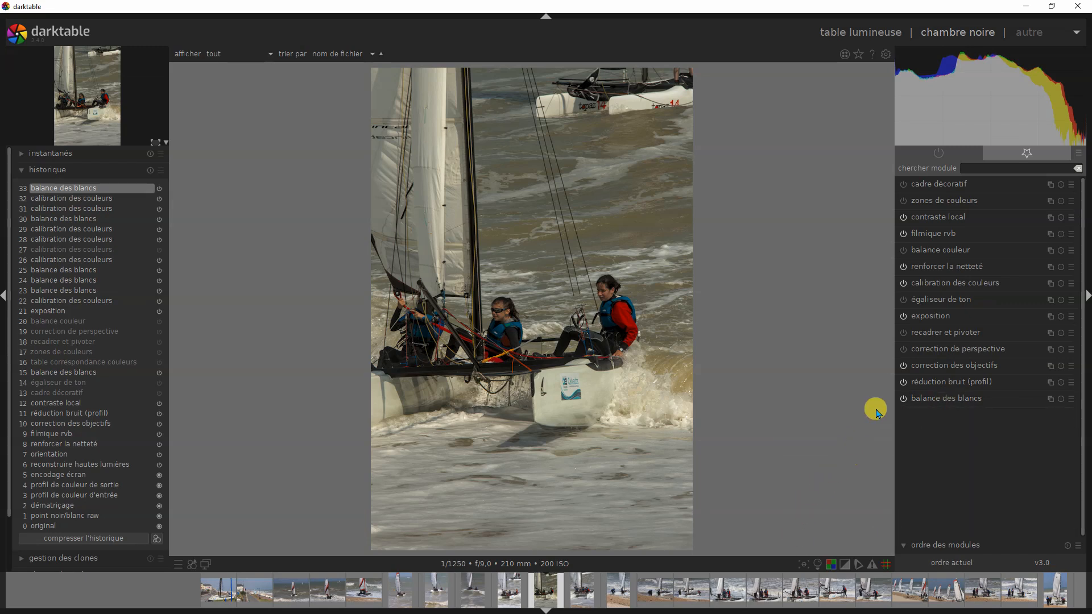
# Step: Set the calibration des couleurs adaptation to Bradford linéaire (ICC v4) and pick a personnalisé illuminant from the whole photo
pyautogui.click(930, 284)
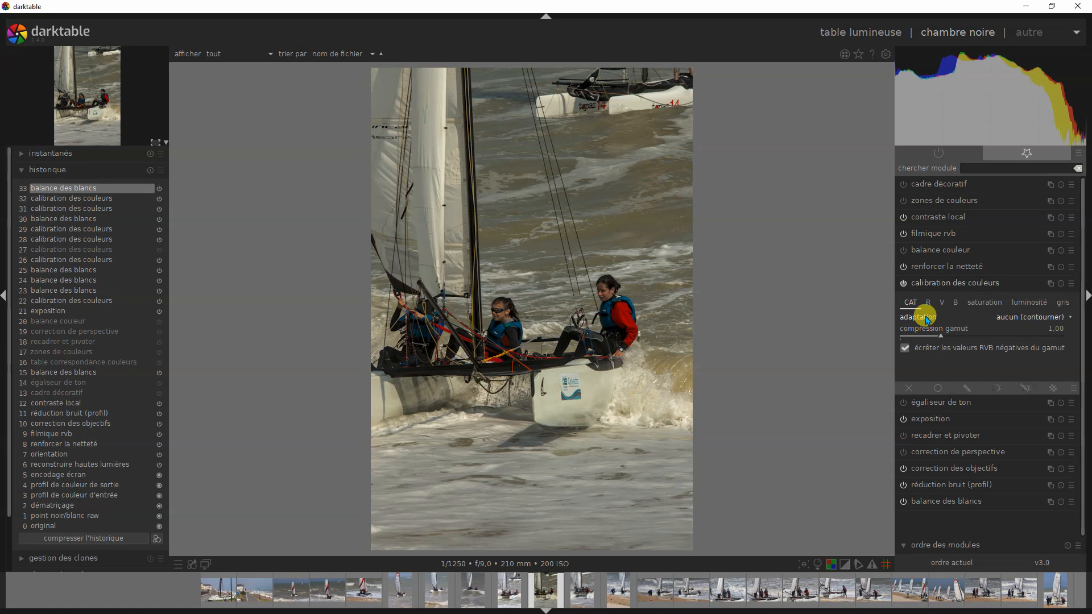
pyautogui.click(1024, 318)
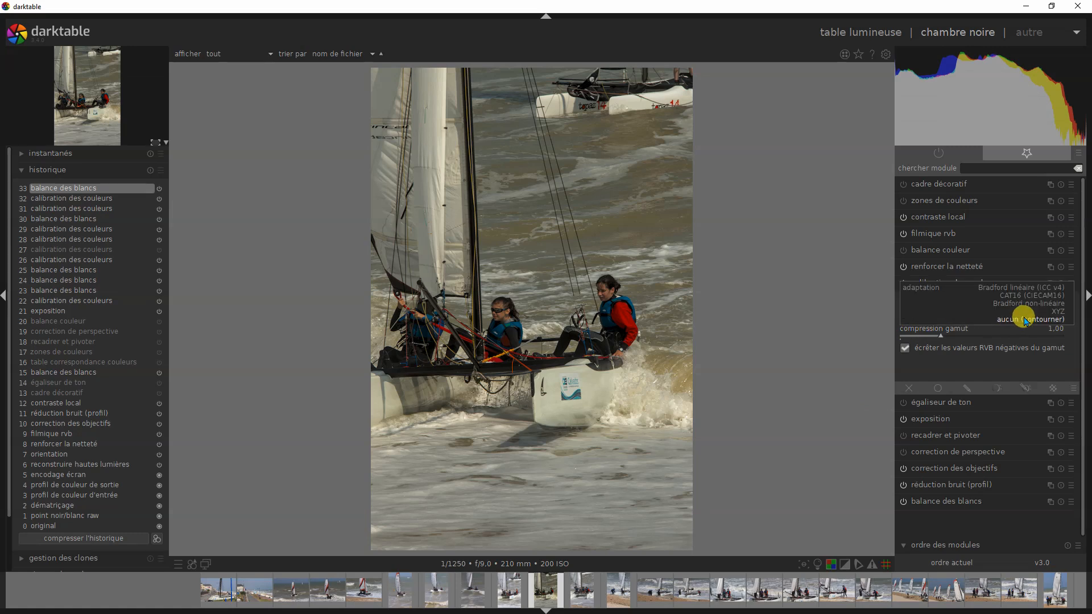
pyautogui.click(1017, 289)
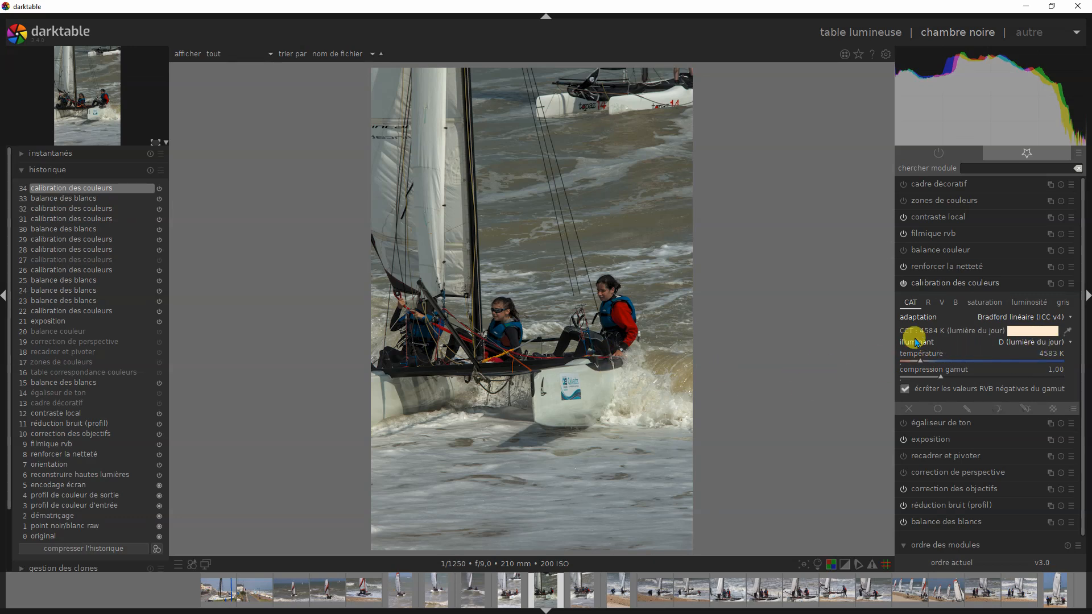
pyautogui.click(1069, 332)
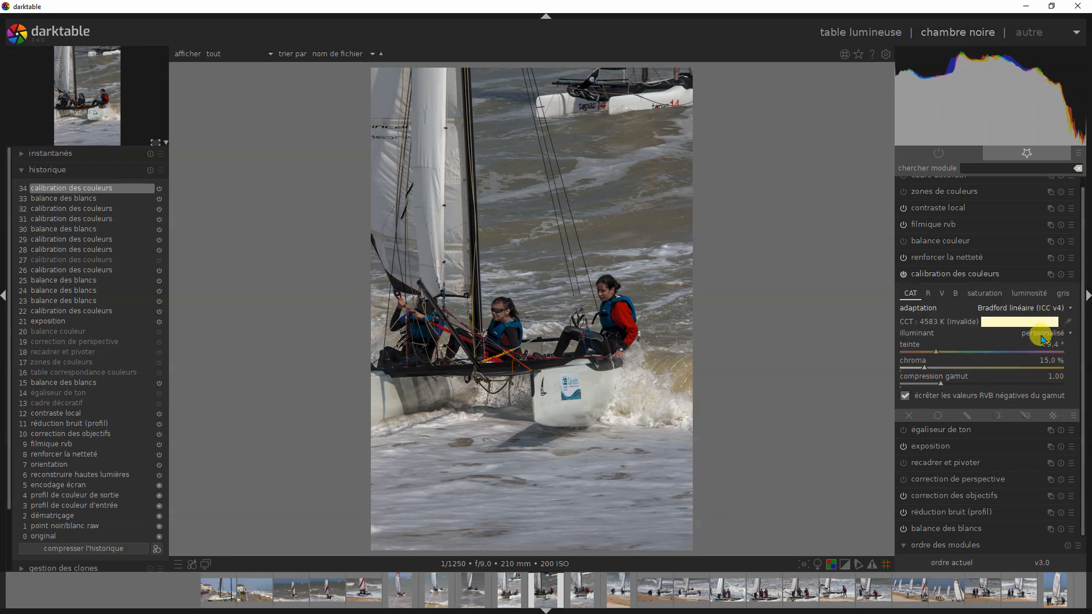
pyautogui.click(1041, 335)
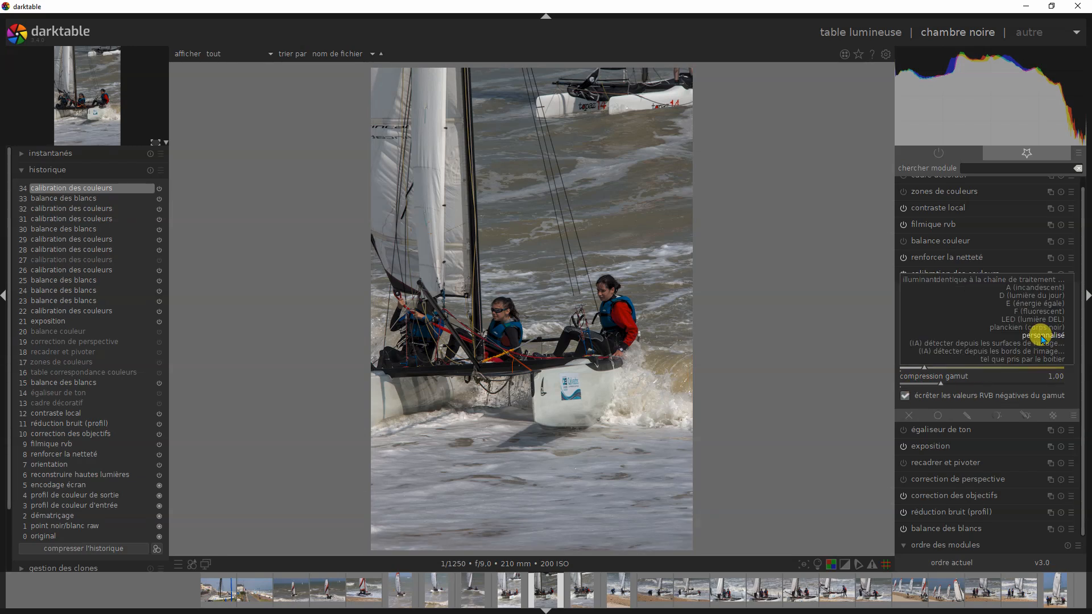
pyautogui.click(1022, 297)
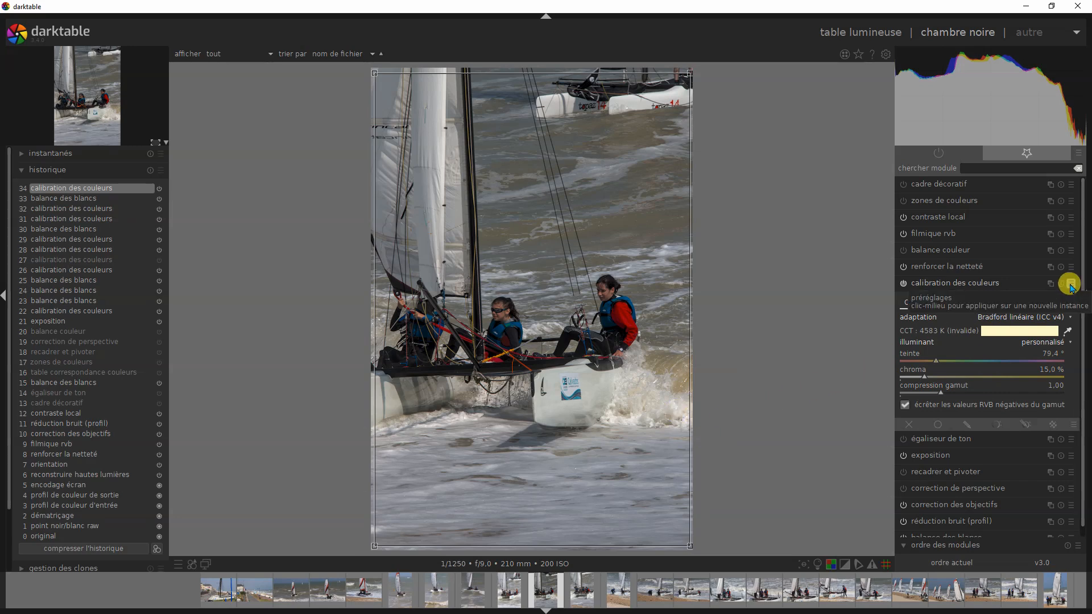
# Step: Update the calibration des couleurs defaut preset with the current settings and collapse the module
pyautogui.click(1070, 285)
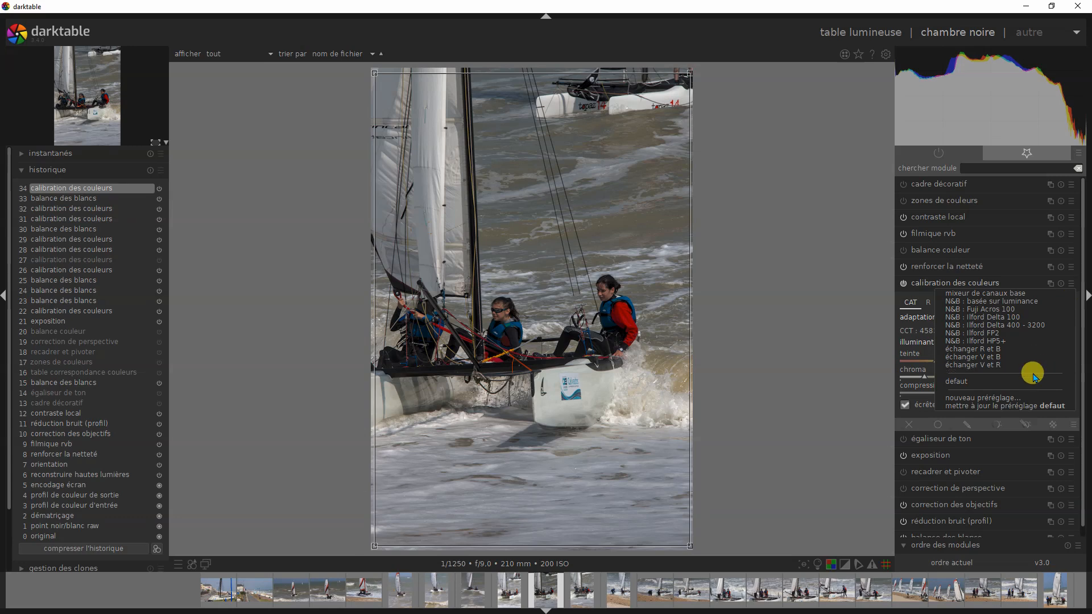
pyautogui.click(997, 408)
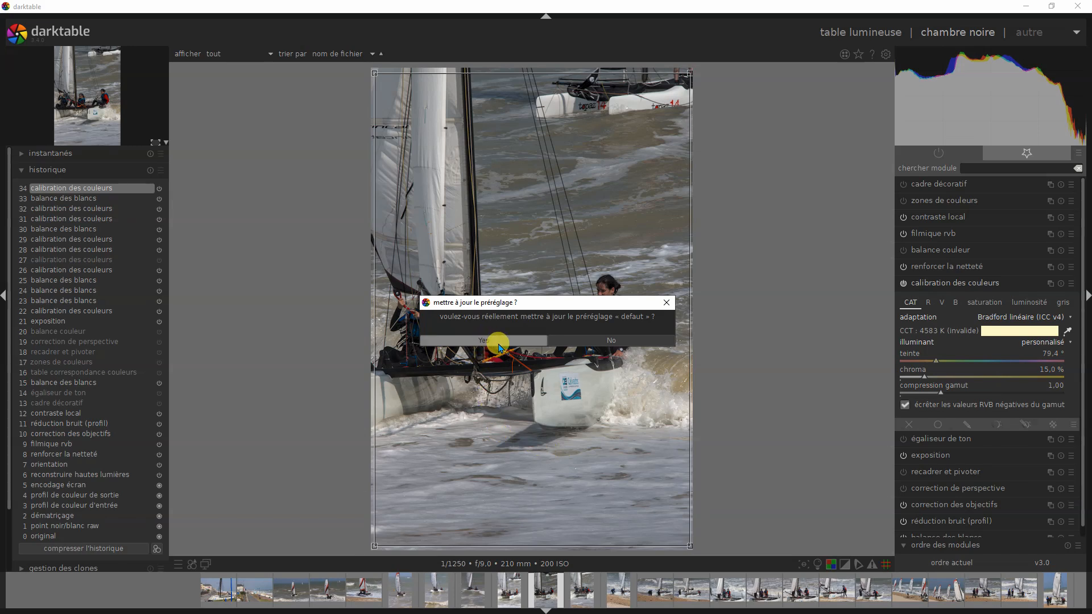
pyautogui.click(499, 343)
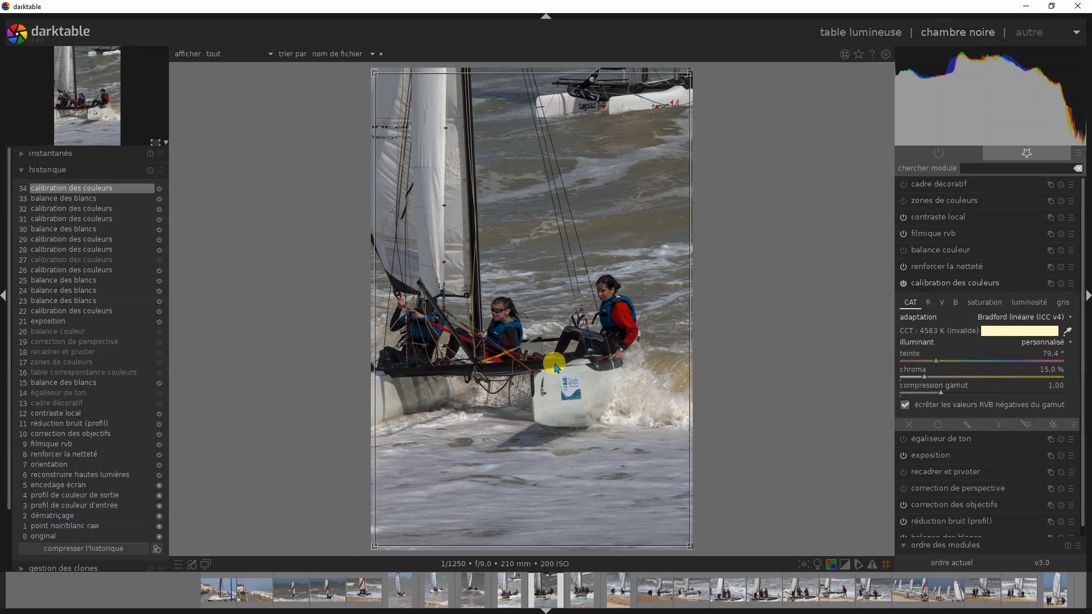
pyautogui.click(925, 285)
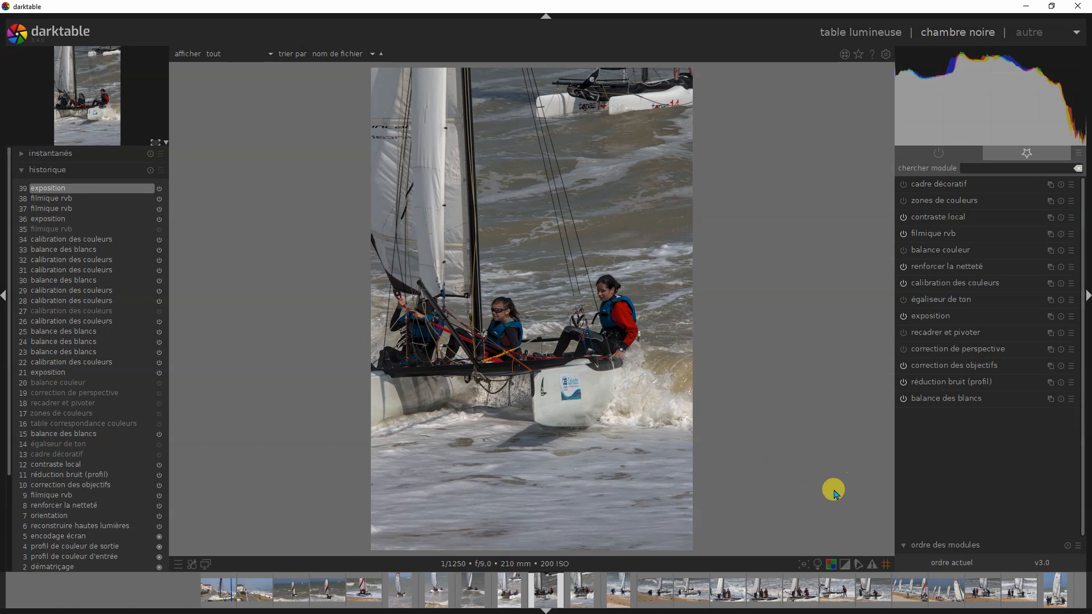
# Step: Disable filmique rvb, set the exposition module's exposure to 0.92 IL, and re-enable filmique rvb
pyautogui.click(904, 234)
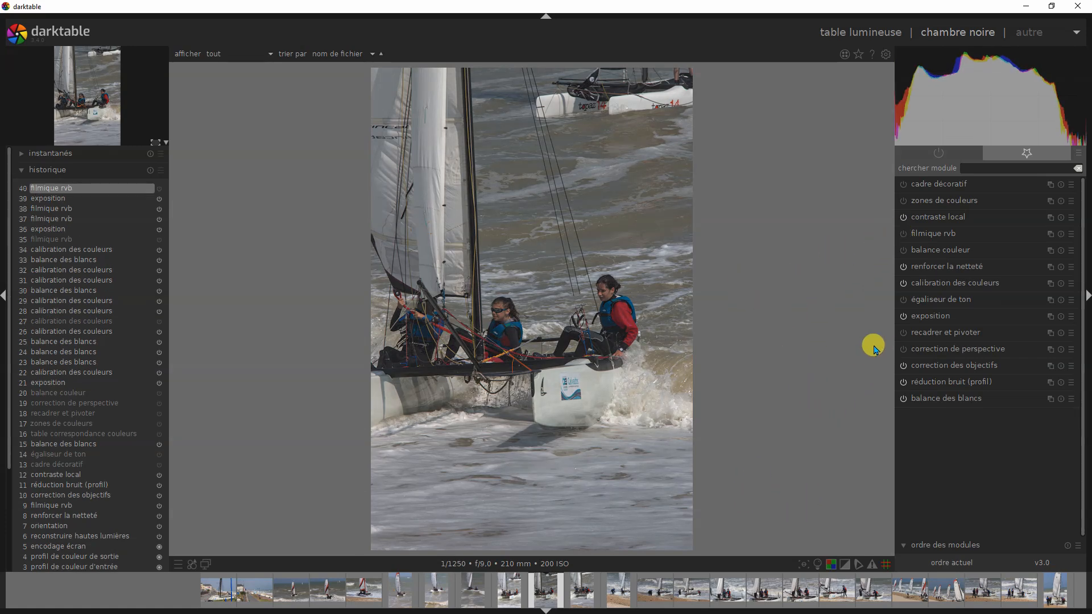
pyautogui.click(926, 314)
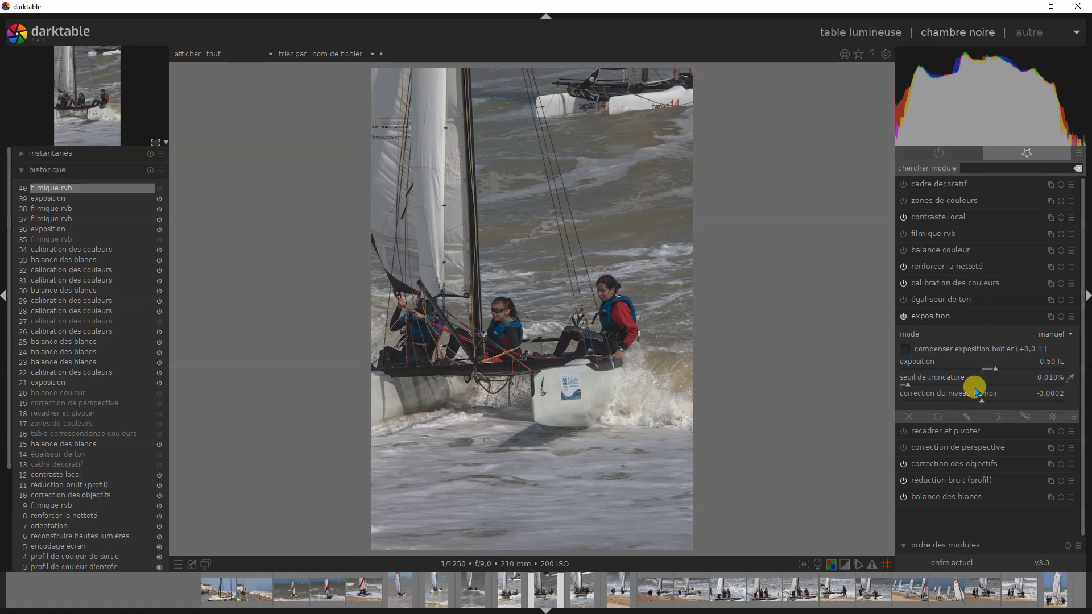
pyautogui.click(1008, 373)
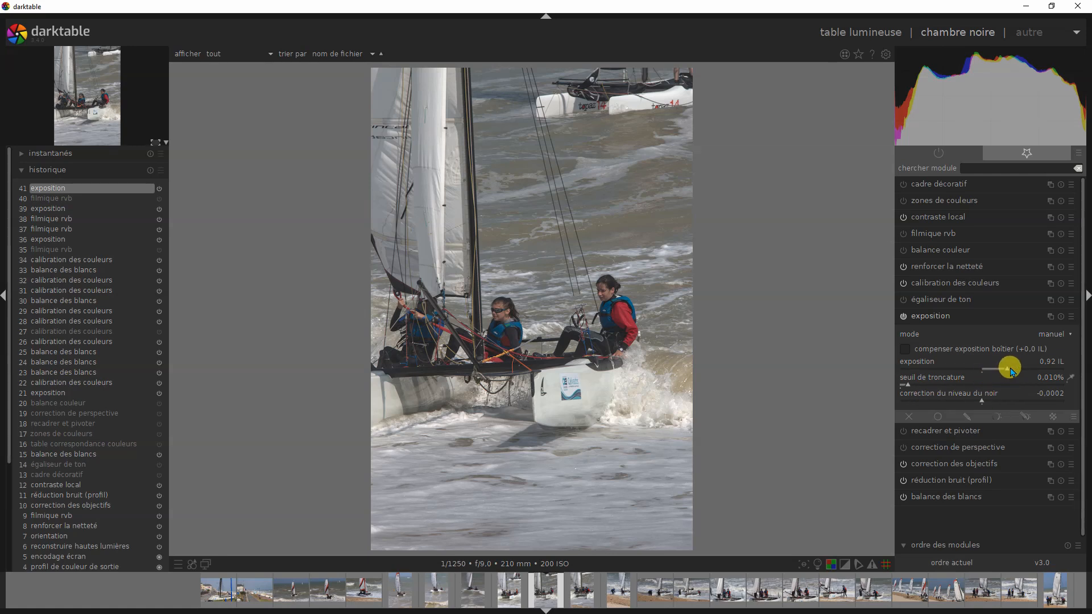
pyautogui.click(917, 317)
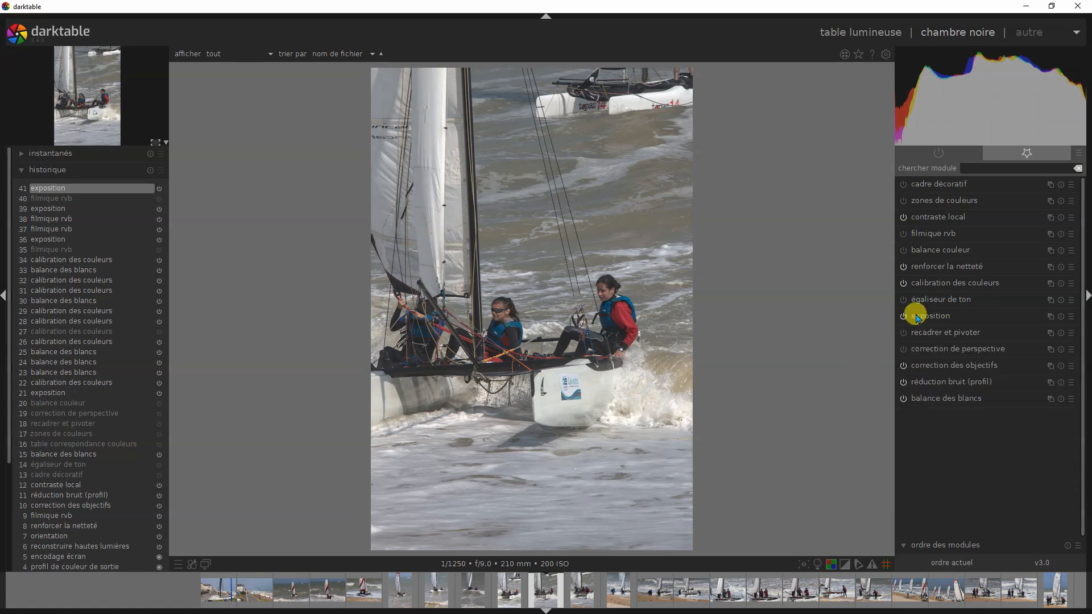
pyautogui.click(903, 234)
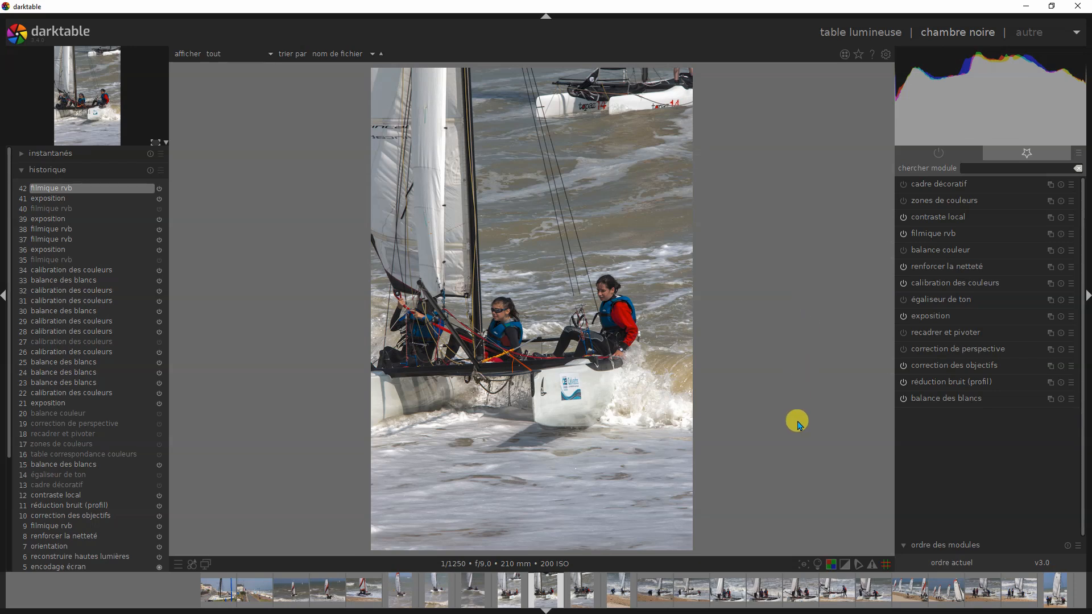
# Step: Turn on the overexposure indicator, and cycle the filmique rvb graph from look uniquement to mappage plage dynamique
pyautogui.click(845, 565)
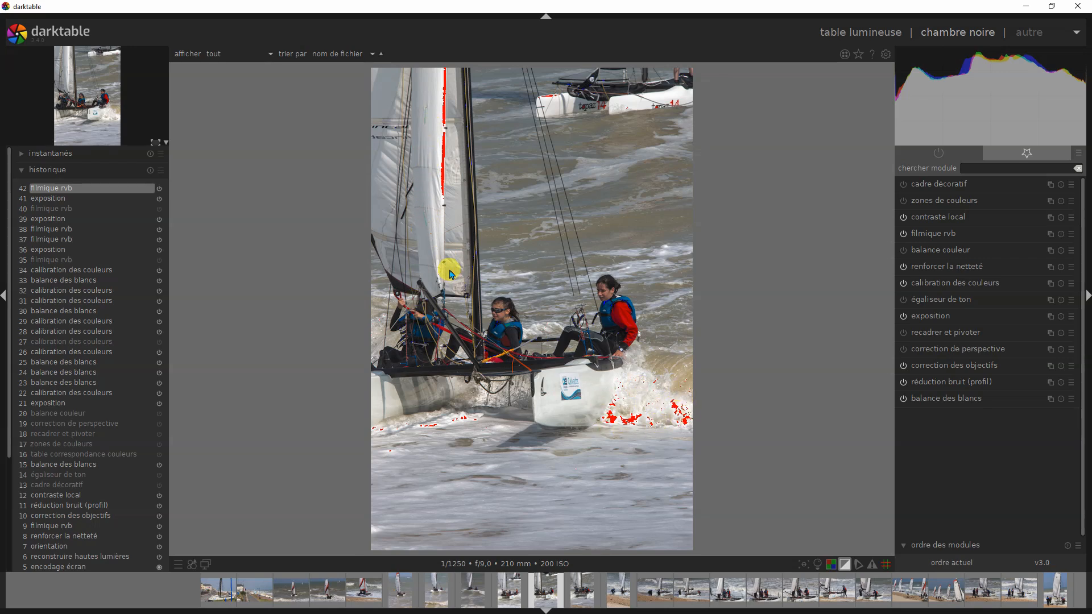
pyautogui.click(933, 233)
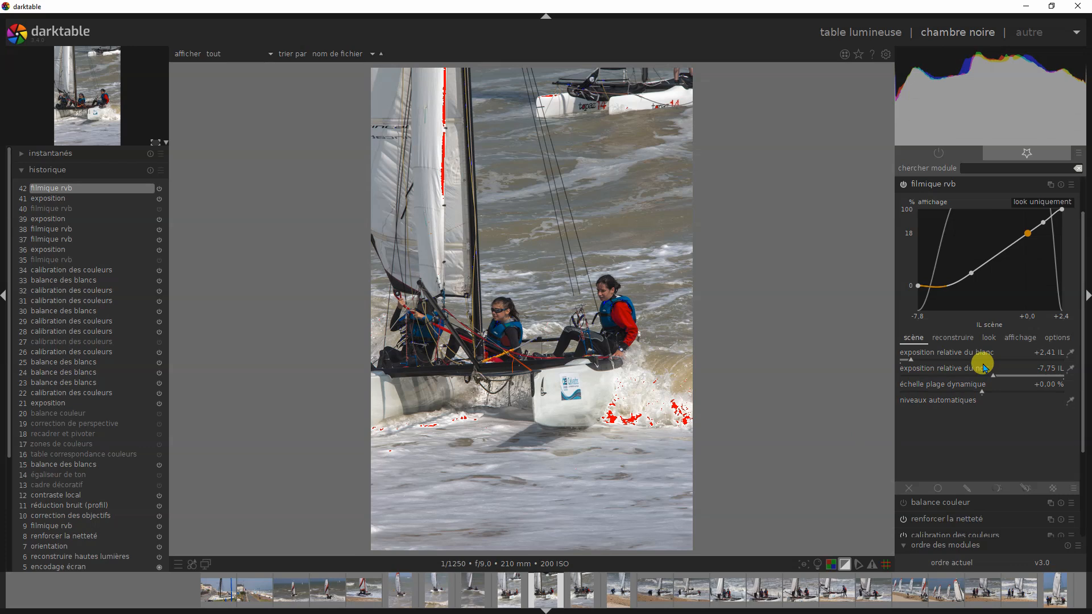
pyautogui.click(990, 339)
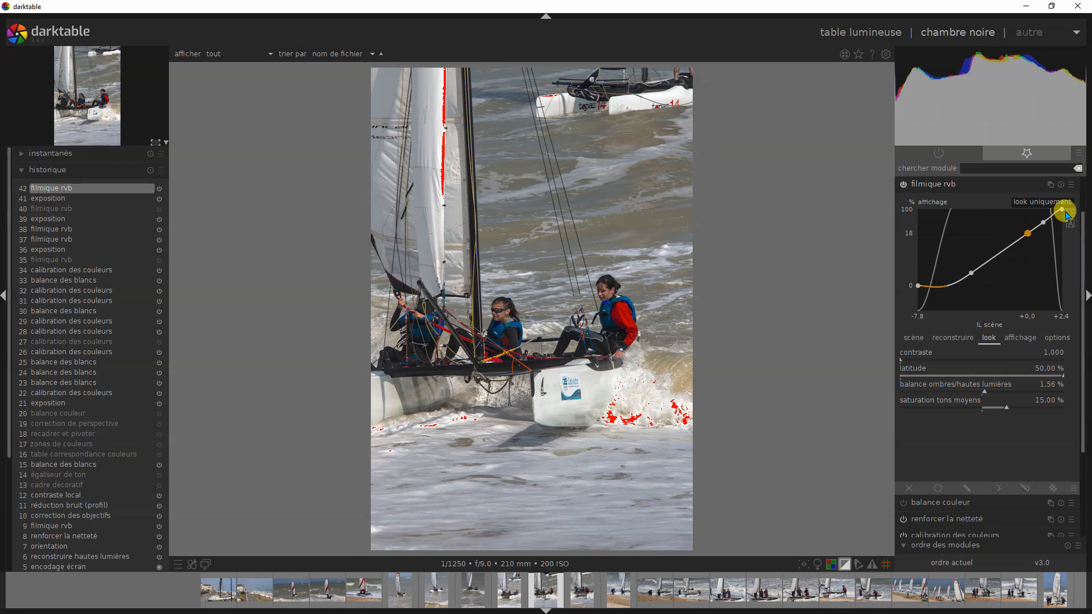
pyautogui.click(1070, 215)
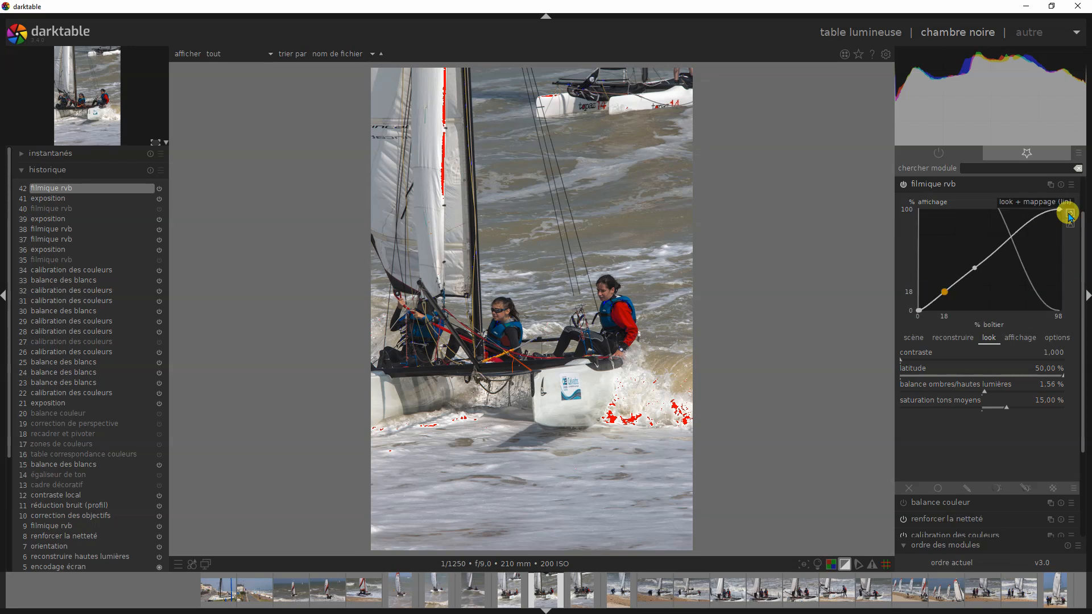
pyautogui.click(1070, 215)
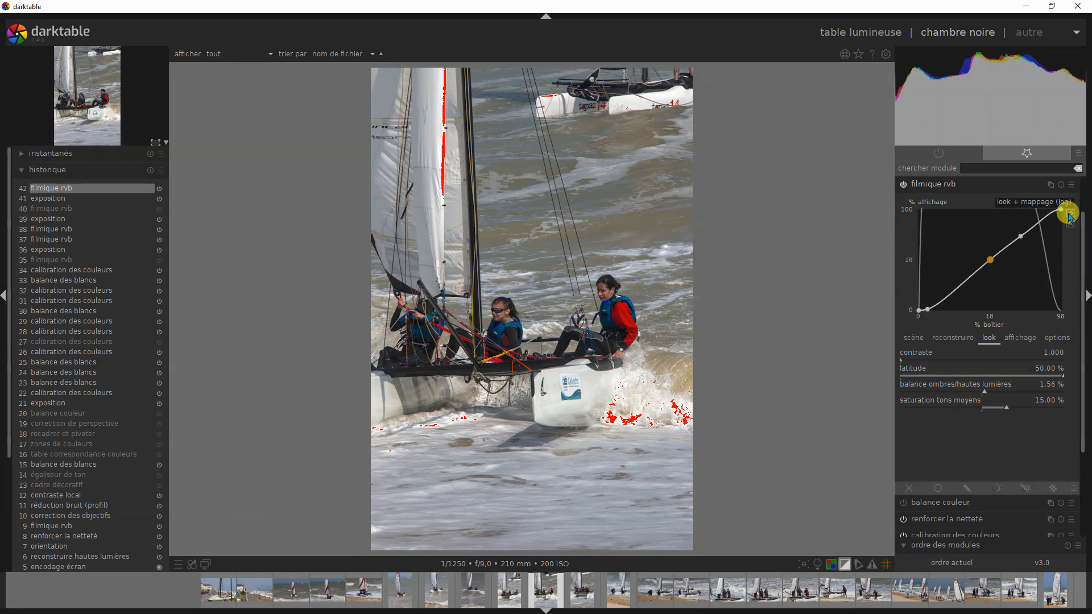
pyautogui.click(1071, 215)
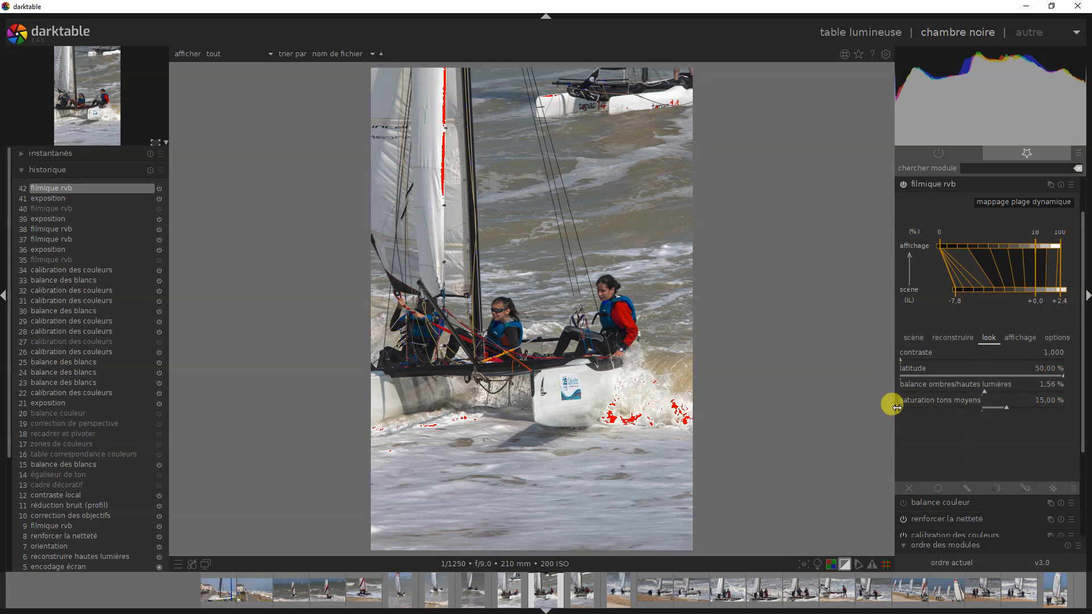
# Step: Set the filmique rvb scene parameter exposition relative du blanc to +2.91 IL
pyautogui.click(915, 339)
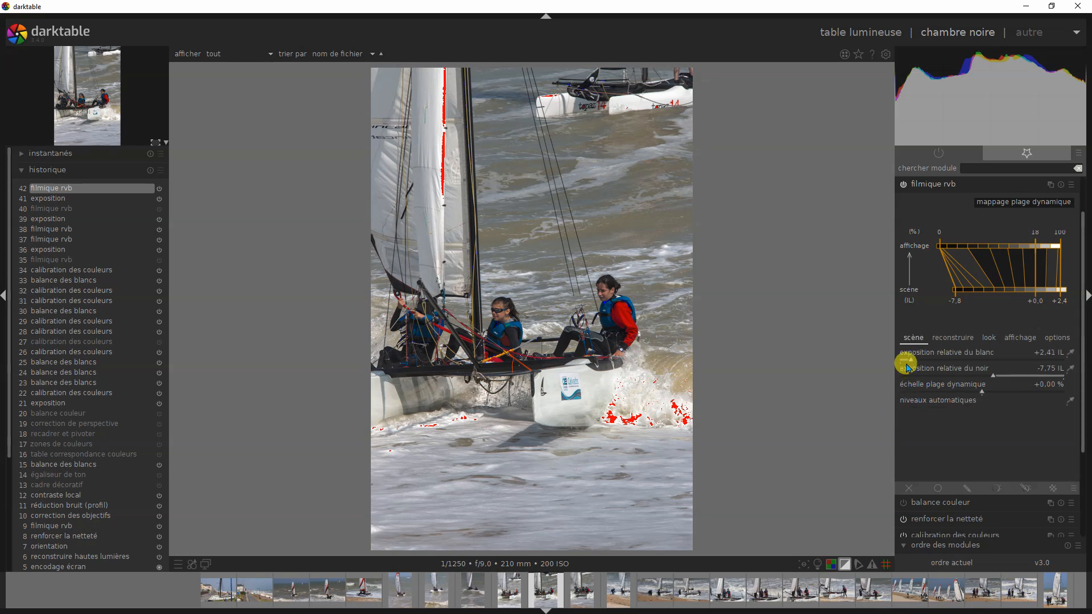
pyautogui.scroll(-1, 905, 364)
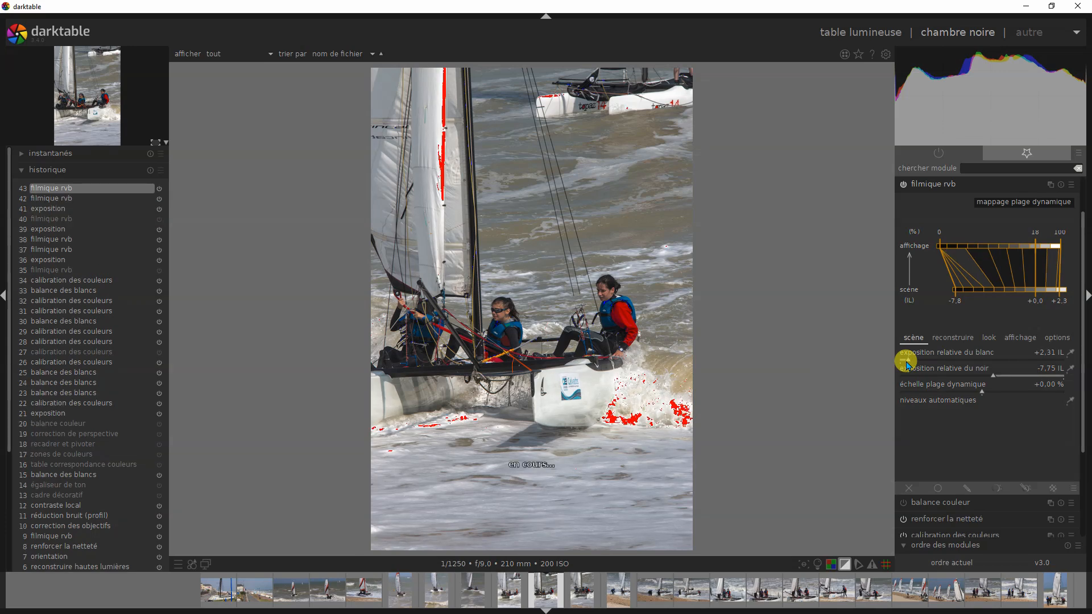
pyautogui.scroll(1, 907, 365)
pyautogui.scroll(1, 906, 364)
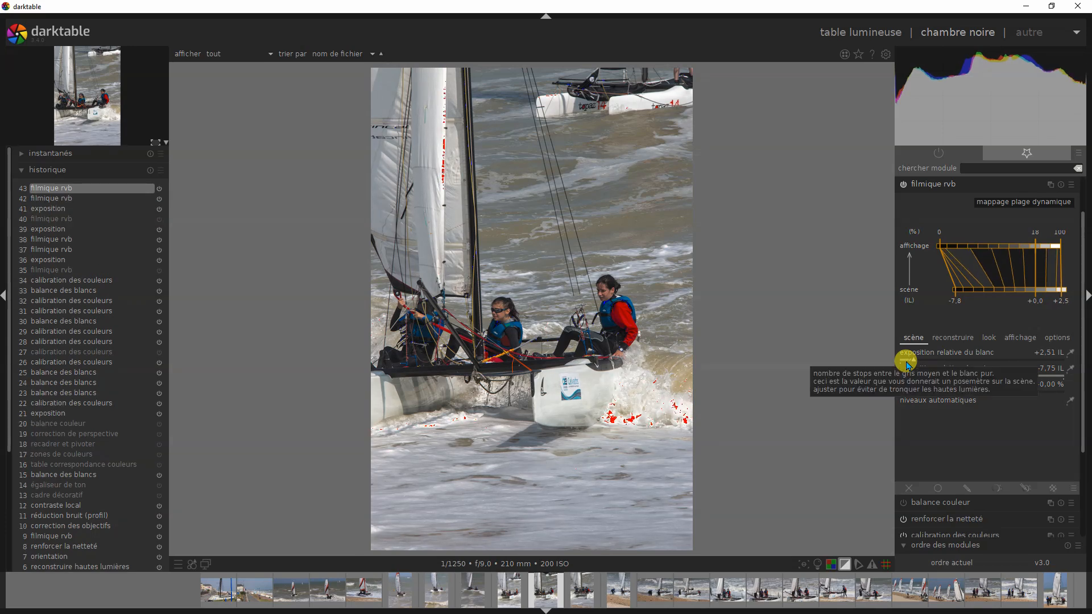
pyautogui.scroll(1, 906, 364)
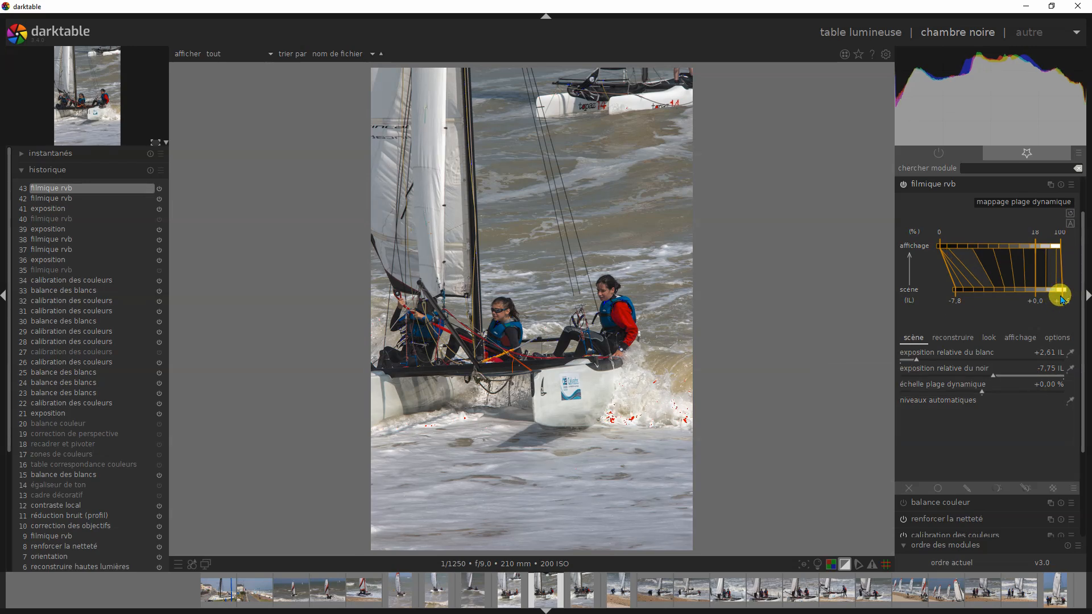
pyautogui.scroll(1, 912, 364)
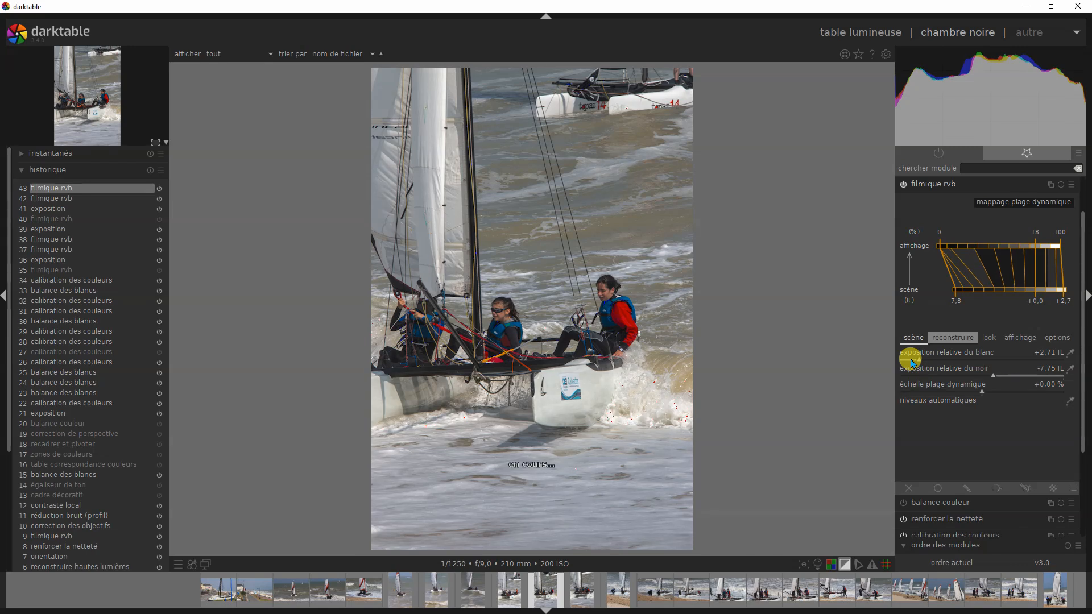
pyautogui.scroll(1, 912, 364)
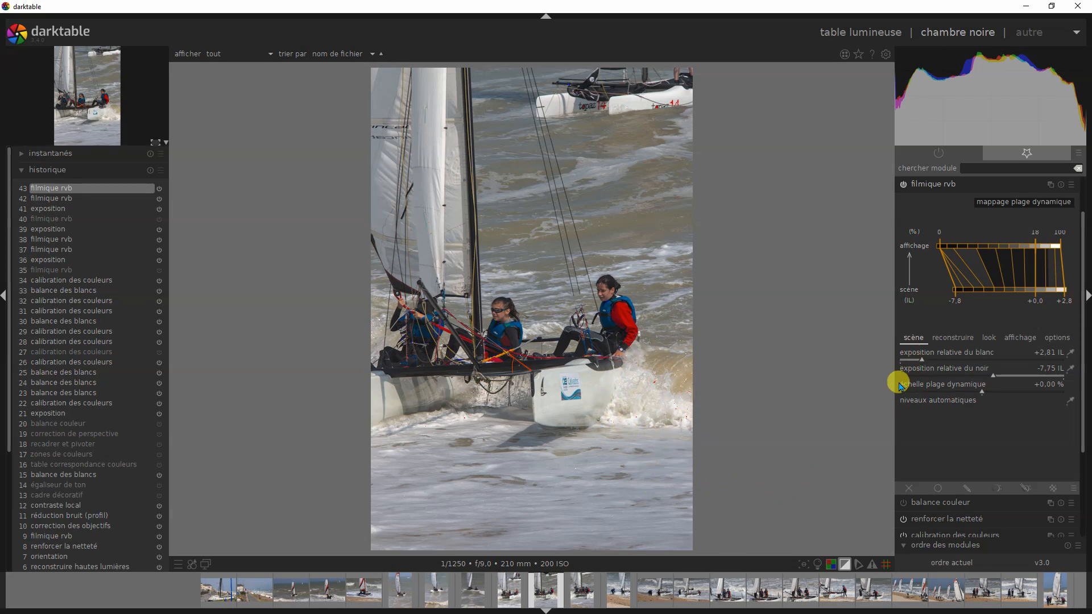
pyautogui.scroll(1, 922, 363)
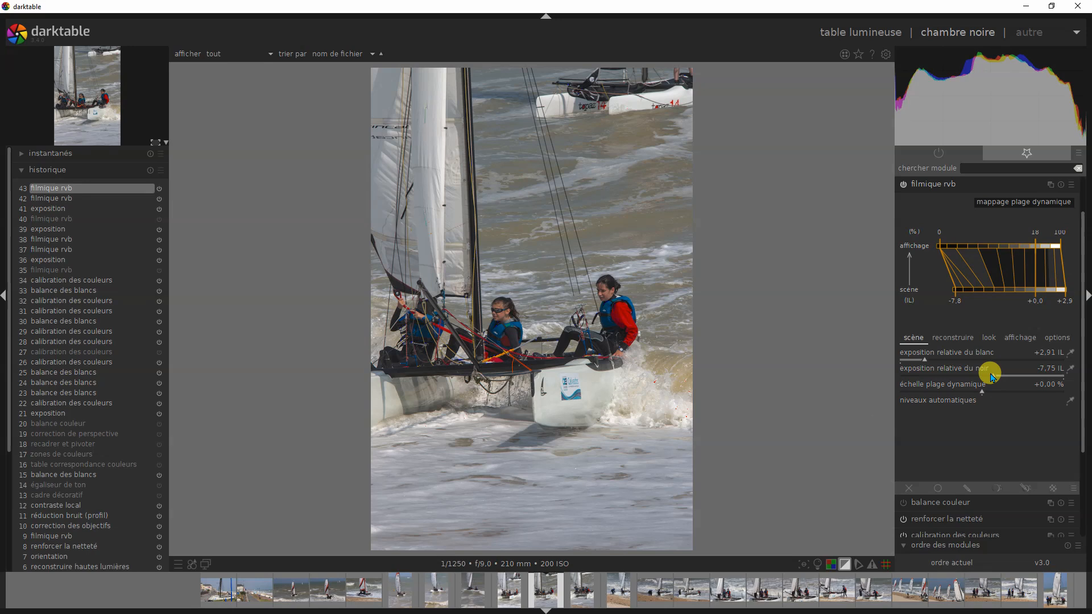
# Step: Set the filmique rvb scene parameter exposition relative du noir to about -7.9 IL and collapse the module
pyautogui.scroll(-1, 991, 377)
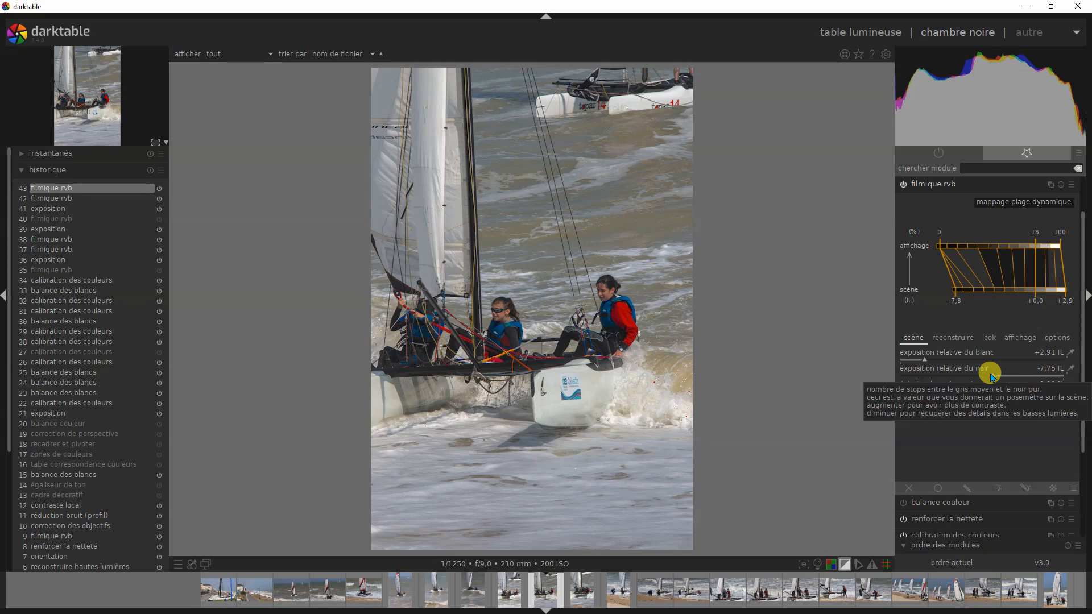
pyautogui.scroll(-1, 991, 377)
pyautogui.scroll(-1, 991, 378)
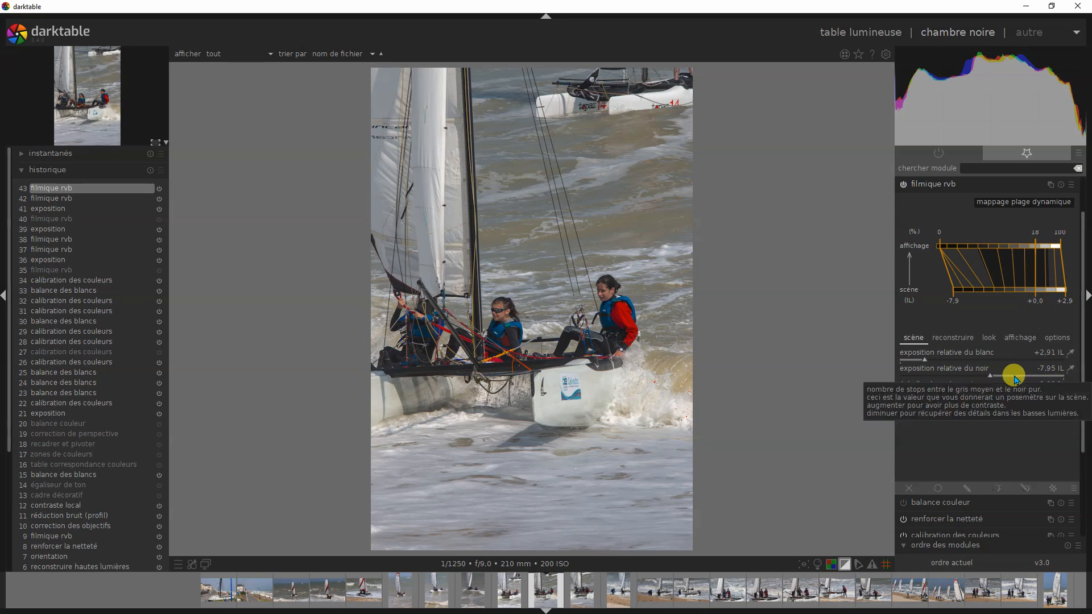
pyautogui.scroll(1, 1016, 379)
pyautogui.scroll(1, 1017, 380)
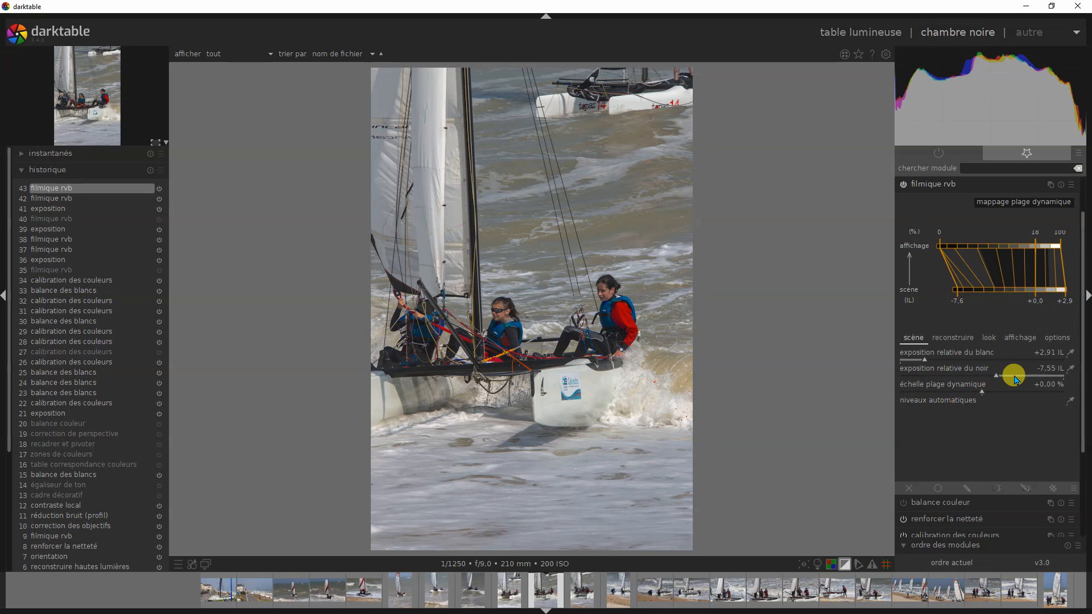
pyautogui.scroll(-1, 1017, 379)
pyautogui.scroll(-1, 1017, 379)
pyautogui.scroll(-1, 1017, 379)
pyautogui.scroll(1, 1017, 380)
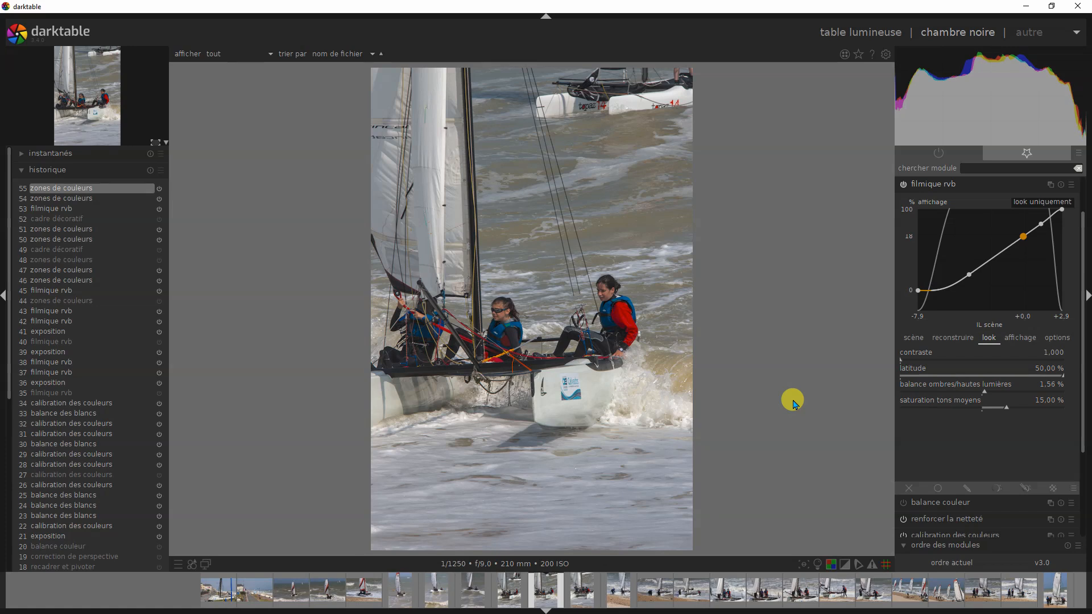
pyautogui.click(919, 185)
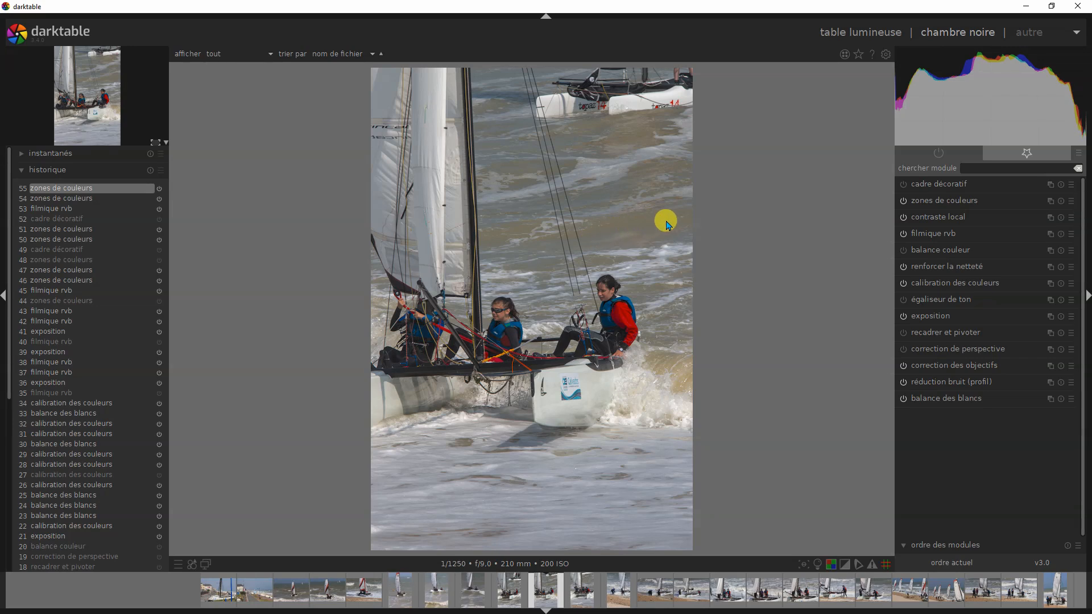
# Step: In zones de couleurs, sample the wave foam's hue and raise the clarté curve in a narrow peak around the blue
pyautogui.click(907, 201)
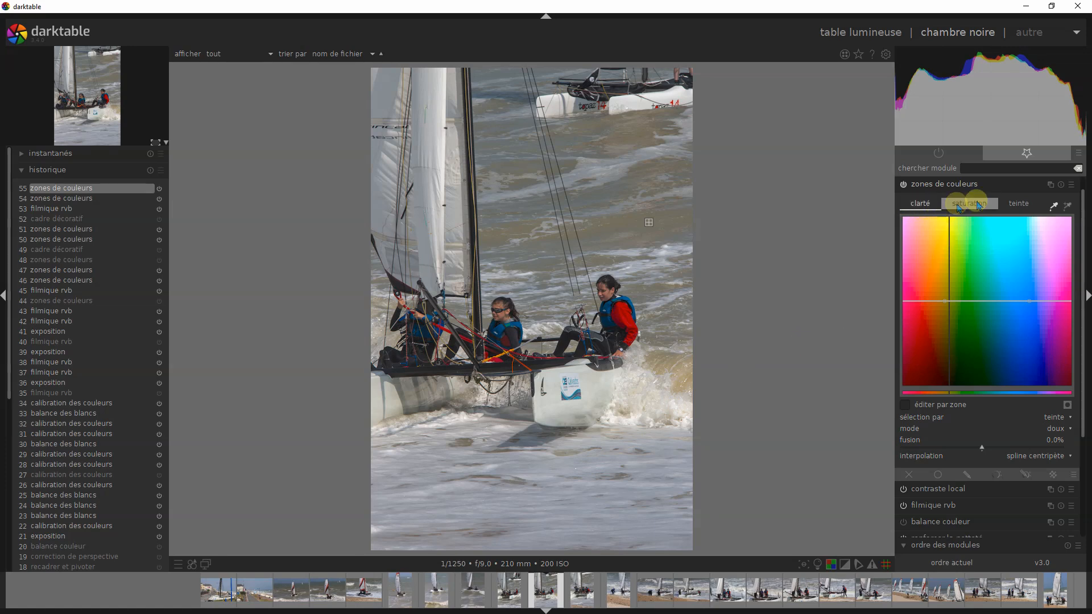
pyautogui.click(1056, 207)
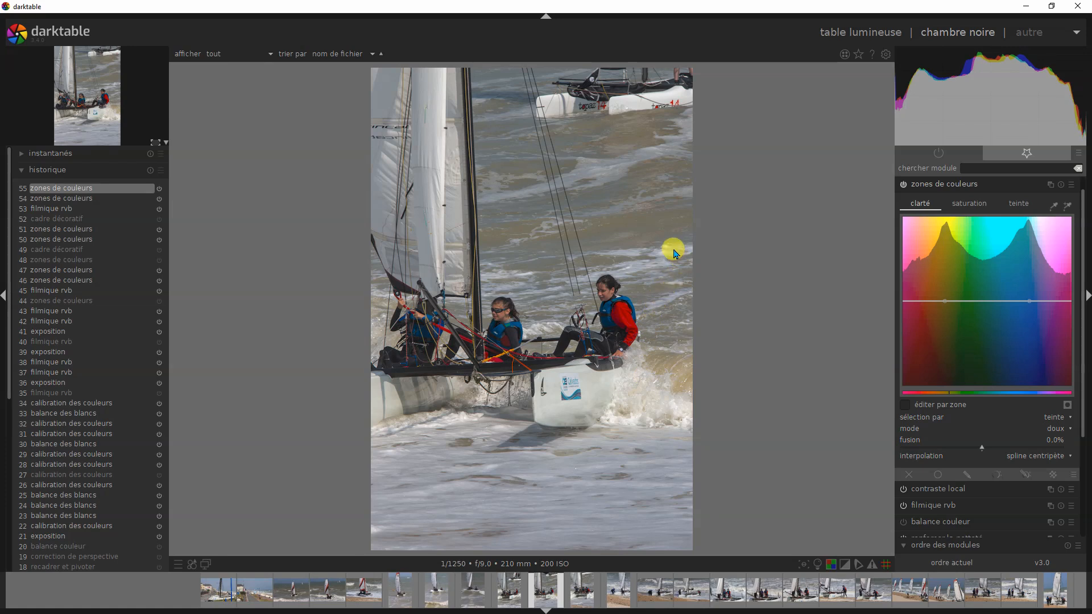
pyautogui.click(1055, 207)
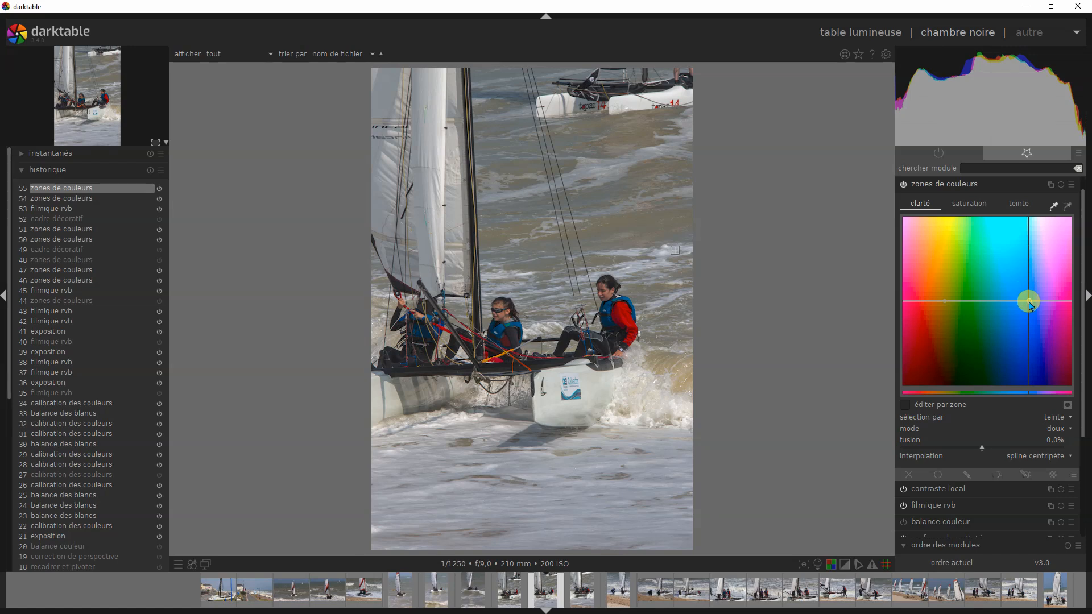
pyautogui.moveTo(1030, 302)
pyautogui.mouseDown()
pyautogui.moveTo(1031, 249)
pyautogui.moveTo(1012, 285)
pyautogui.moveTo(1015, 312)
pyautogui.mouseUp()
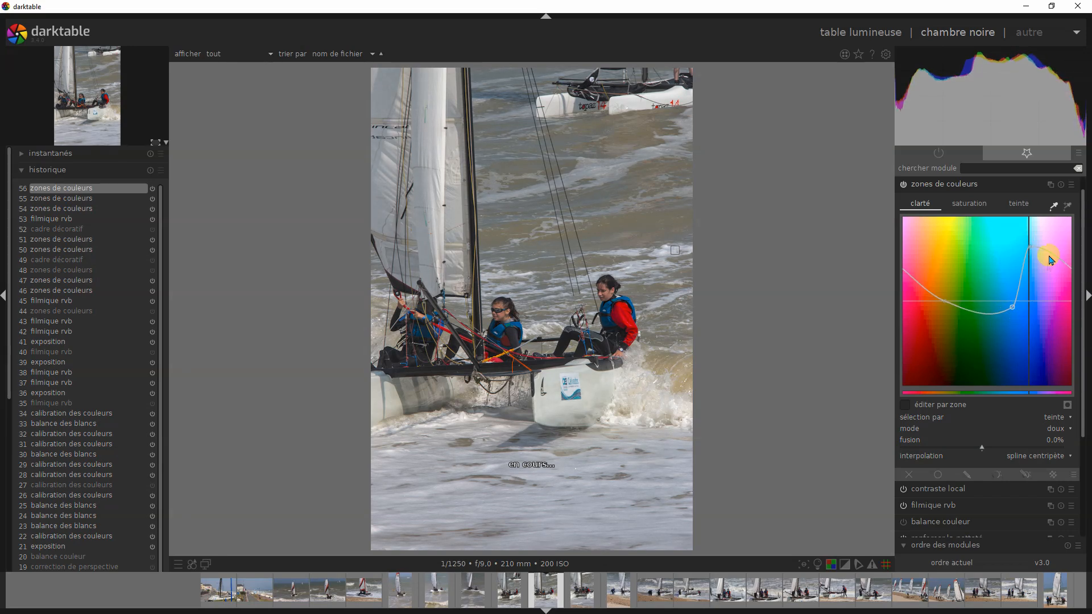
pyautogui.moveTo(1050, 258); pyautogui.dragTo(1044, 298)
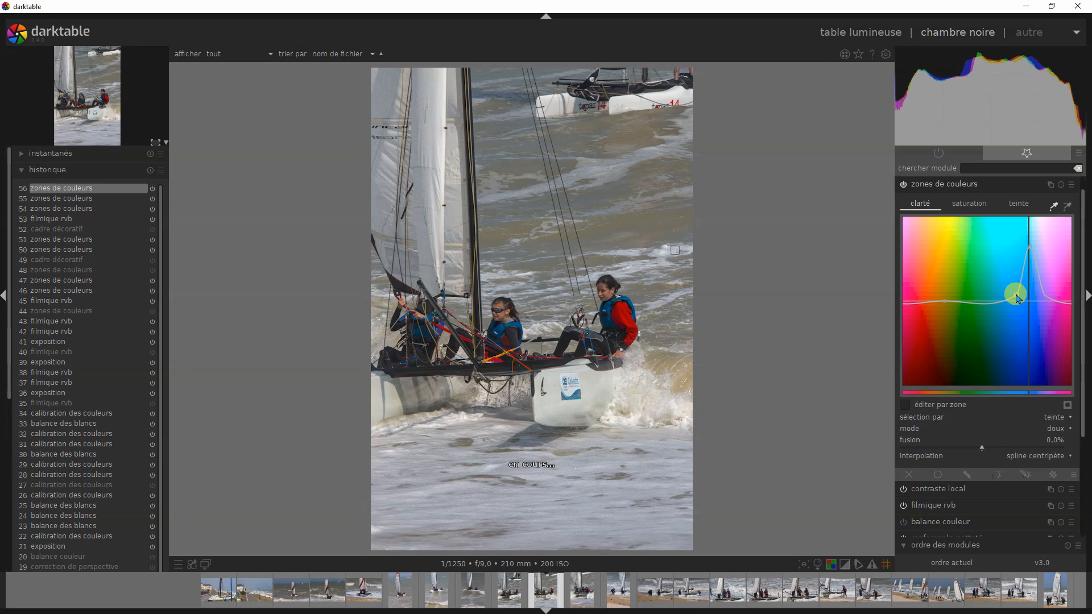
pyautogui.click(904, 185)
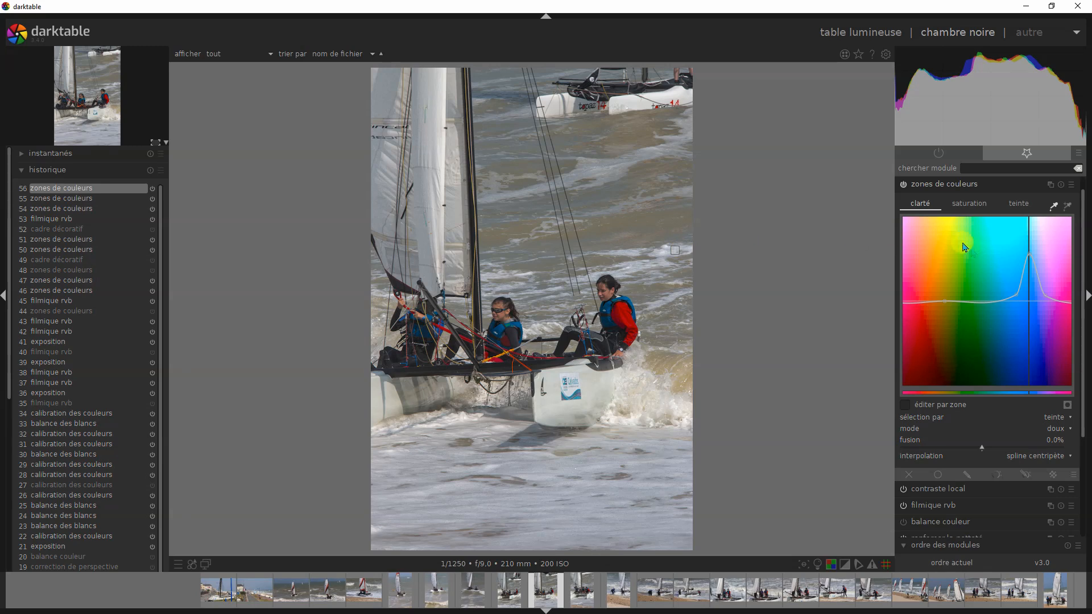
# Step: Sample the brown water's hue and lower the clarté curve in a narrow dip around that yellow-brown hue
pyautogui.click(1056, 205)
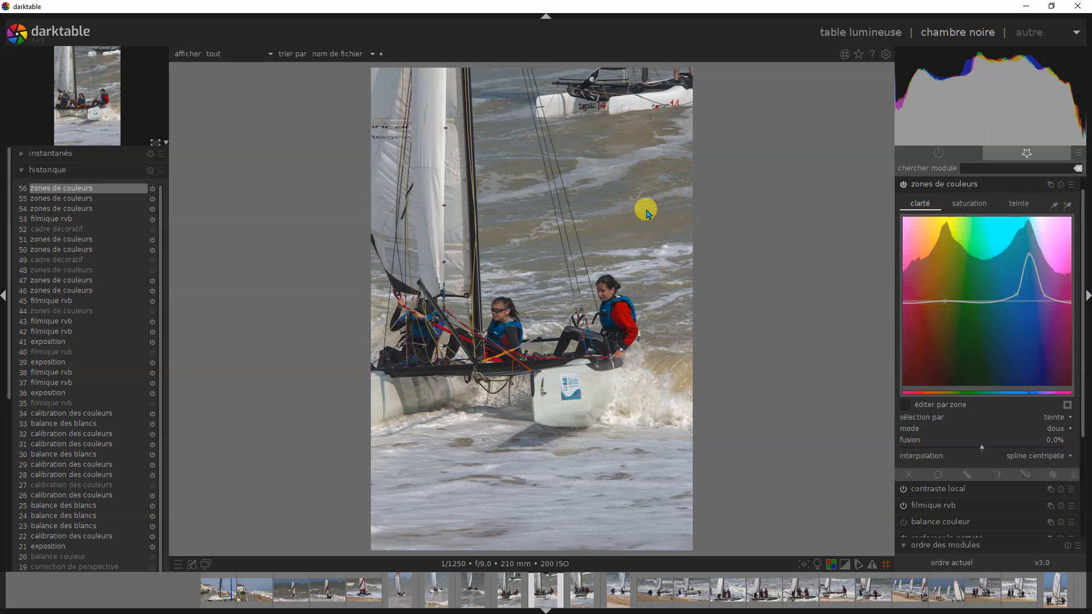
pyautogui.click(1055, 205)
pyautogui.click(648, 212)
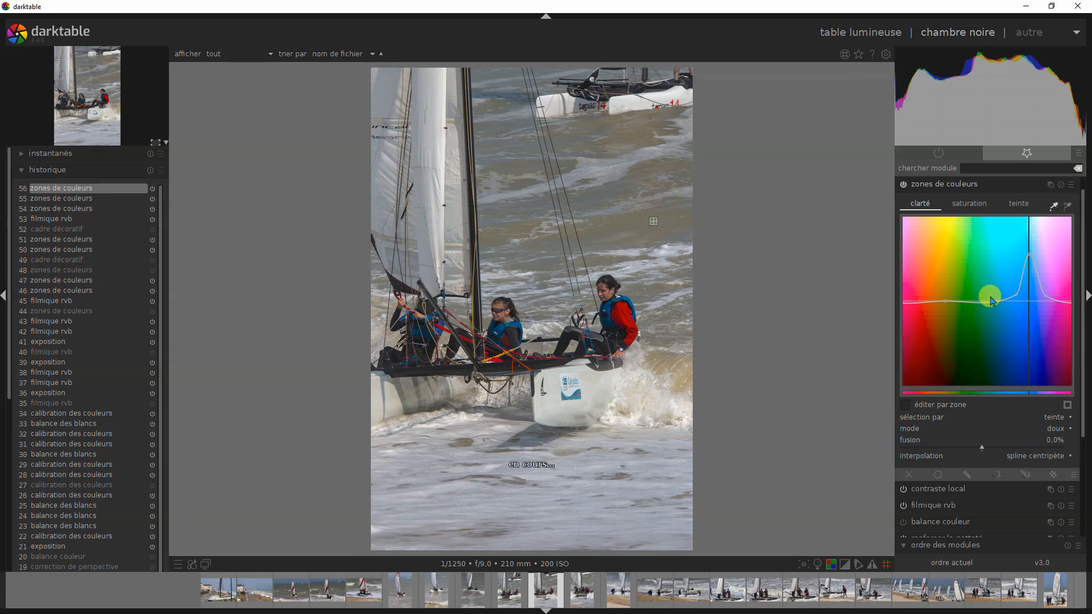
pyautogui.moveTo(947, 303)
pyautogui.mouseDown()
pyautogui.moveTo(946, 290)
pyautogui.moveTo(952, 323)
pyautogui.mouseUp()
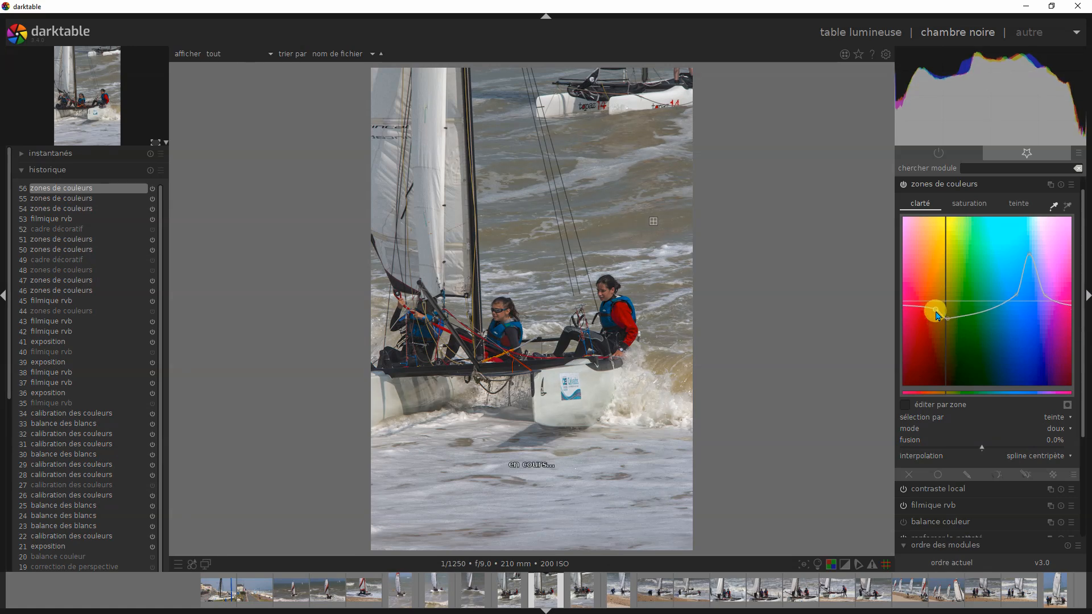
pyautogui.moveTo(962, 322); pyautogui.dragTo(956, 305)
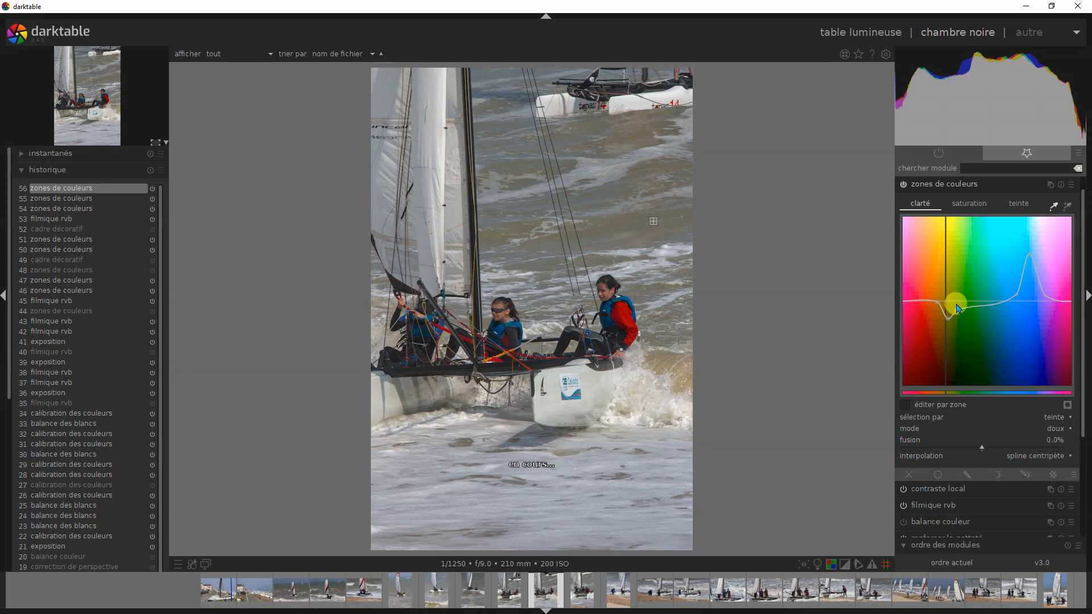
pyautogui.click(905, 185)
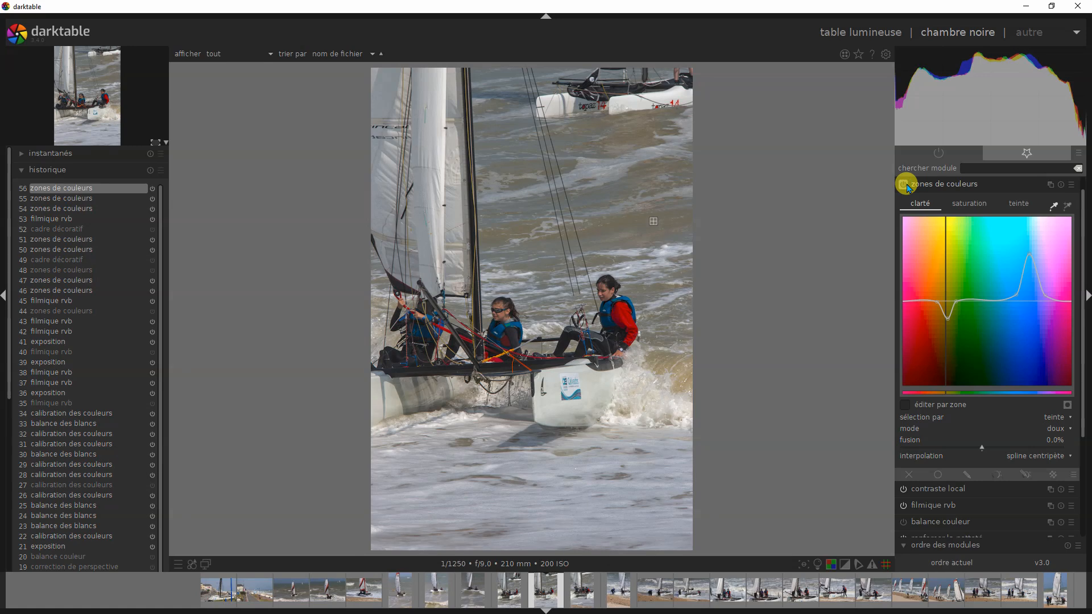
# Step: Raise the saturation curve in a narrow peak around the sampled brown water hue, collapse zones de couleurs, and enable cadre décoratif
pyautogui.click(970, 206)
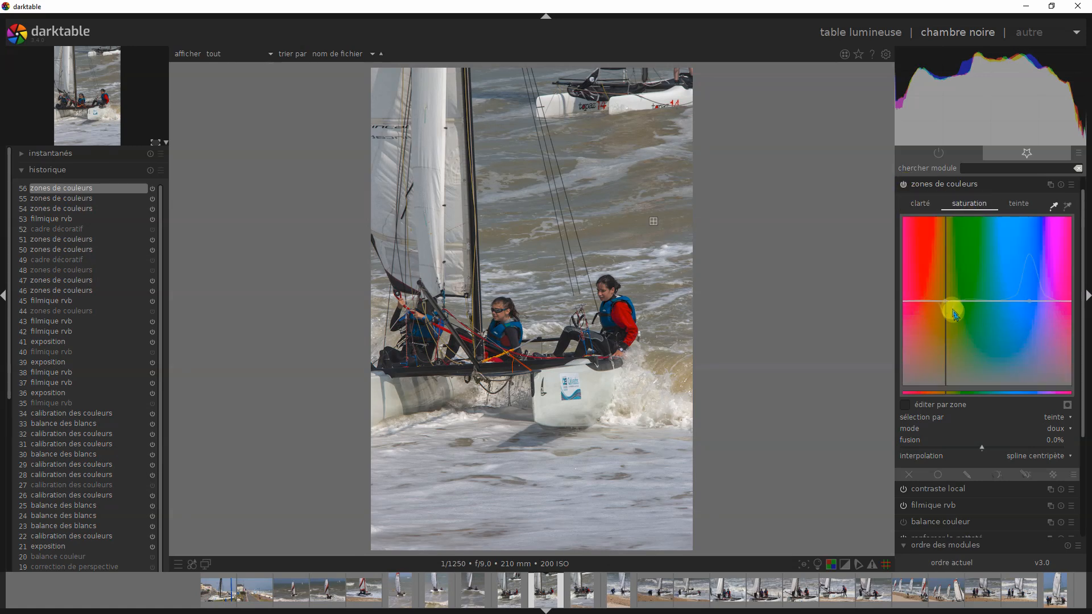
pyautogui.moveTo(950, 302)
pyautogui.mouseDown()
pyautogui.moveTo(944, 254)
pyautogui.moveTo(932, 297)
pyautogui.moveTo(942, 301)
pyautogui.moveTo(941, 266)
pyautogui.moveTo(935, 300)
pyautogui.moveTo(962, 275)
pyautogui.moveTo(961, 298)
pyautogui.mouseUp()
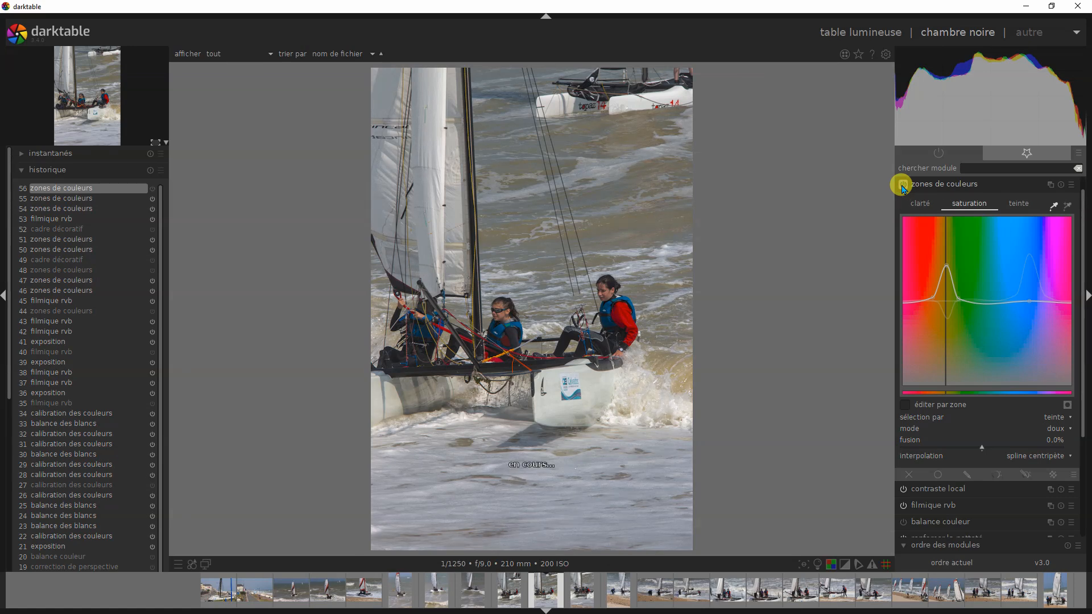
pyautogui.click(903, 186)
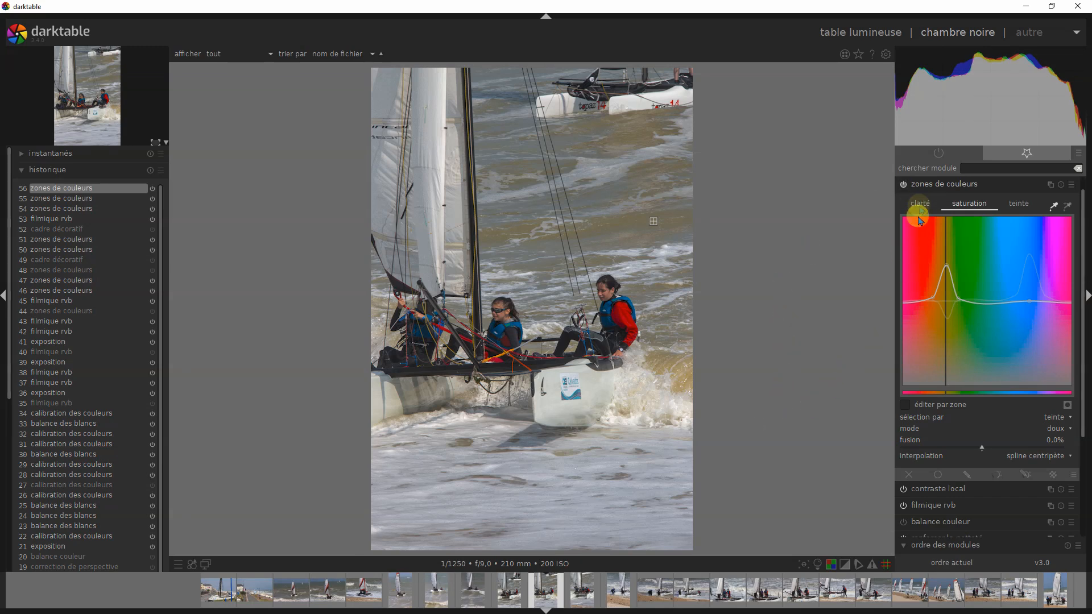
pyautogui.click(929, 185)
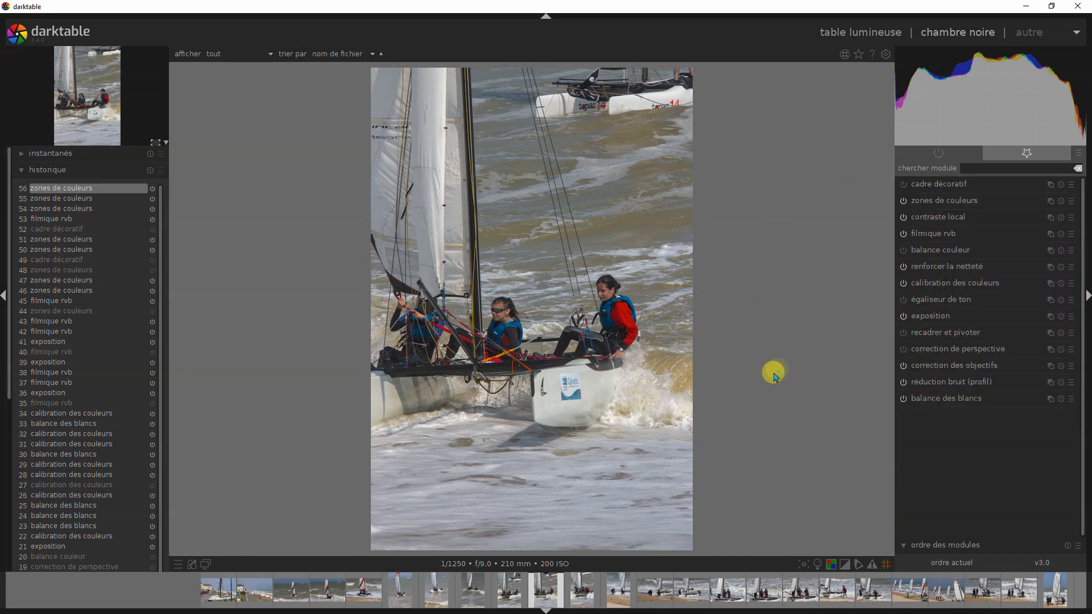
pyautogui.click(906, 181)
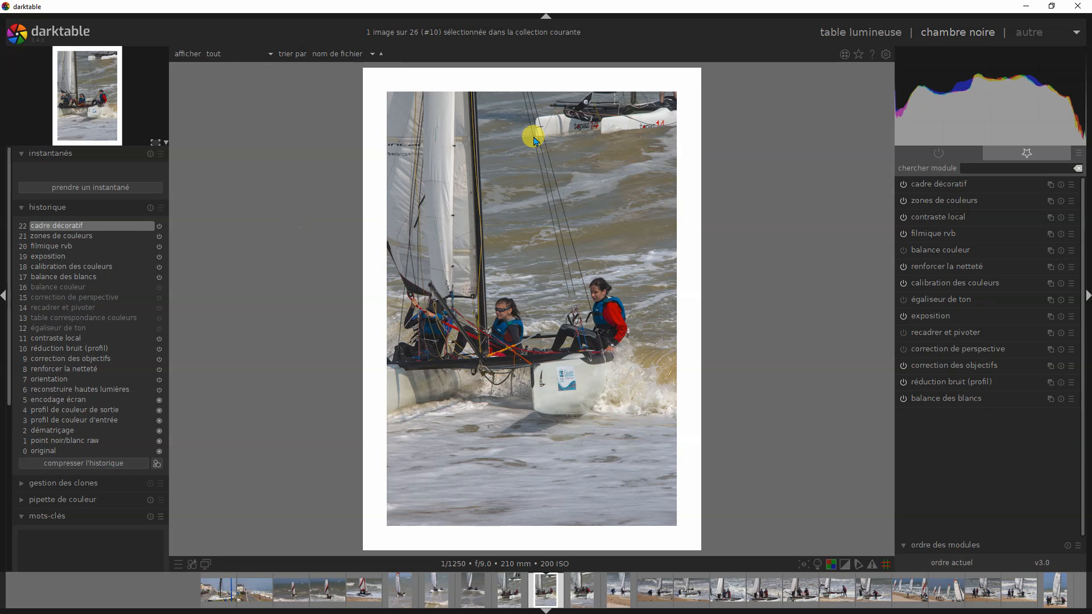
# Step: From the table lumineuse, copy the framed sailing photo's full development and paste it onto the portrait photo of two people on the beach
pyautogui.click(845, 34)
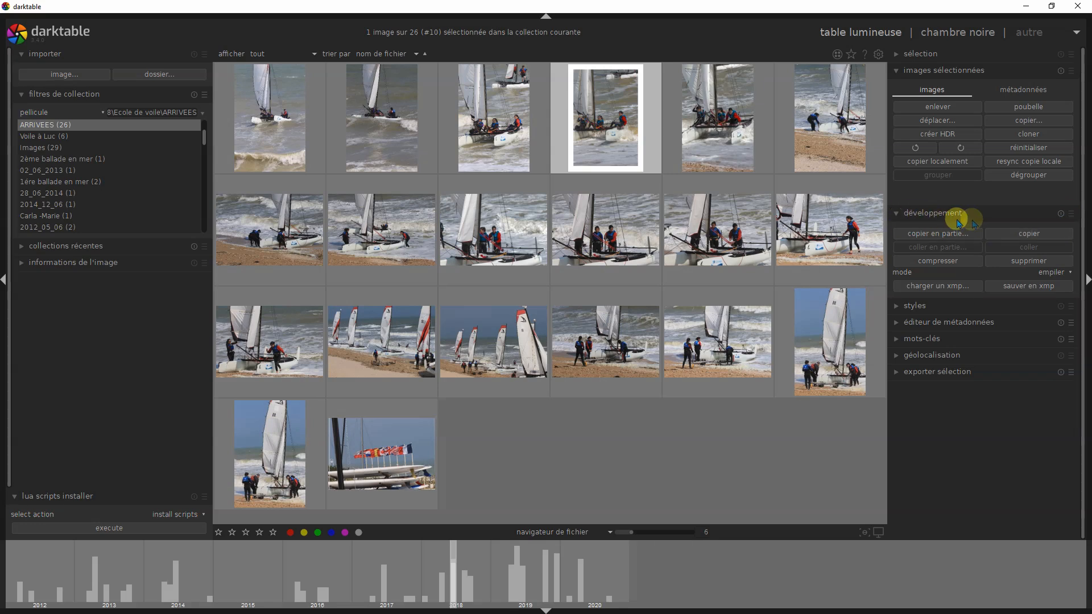
pyautogui.click(1031, 235)
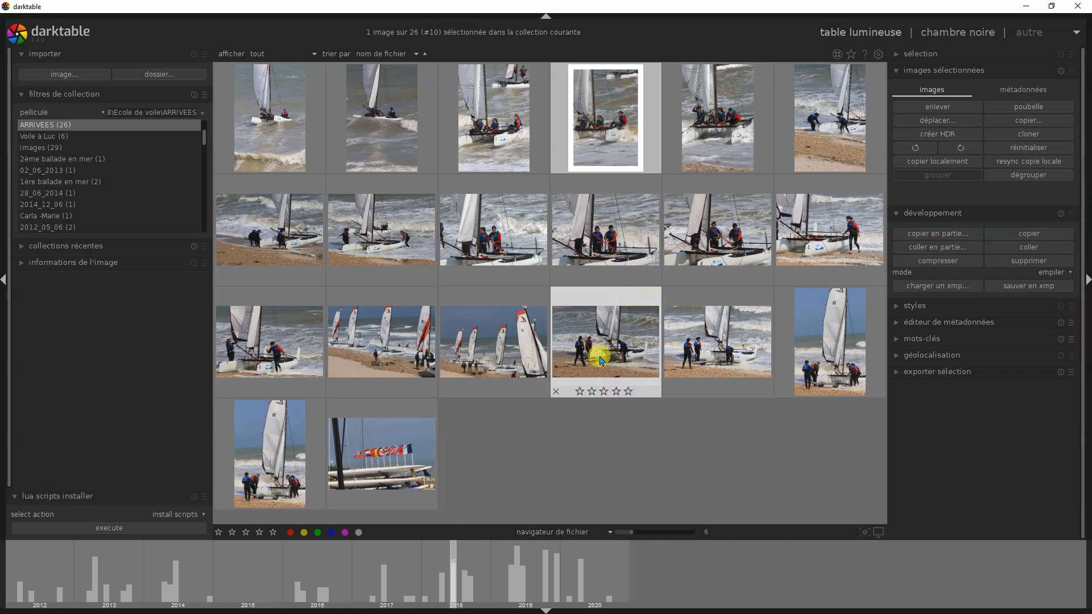
pyautogui.moveTo(814, 126)
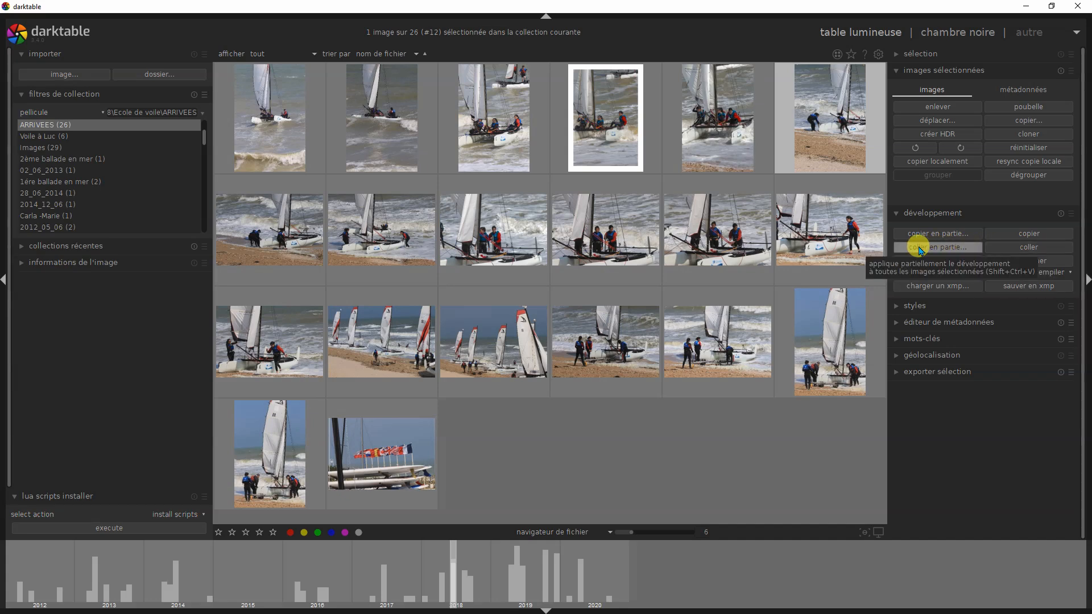
pyautogui.click(1027, 249)
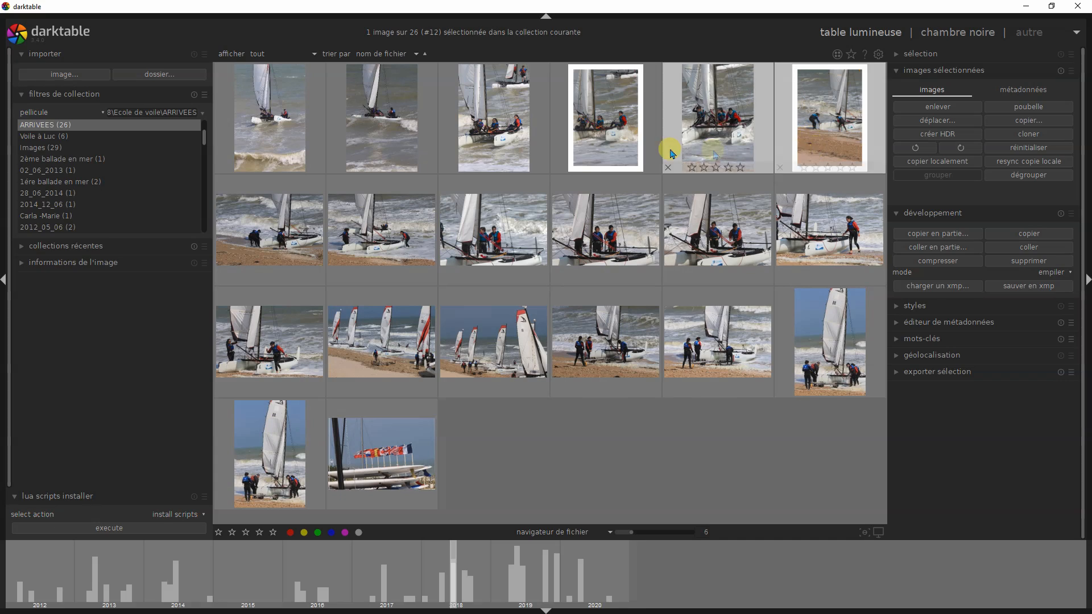
# Step: Inspect the pasted beach photo and the source sailing photo in the chambre noire, and return to the table lumineuse
pyautogui.doubleClick(829, 141)
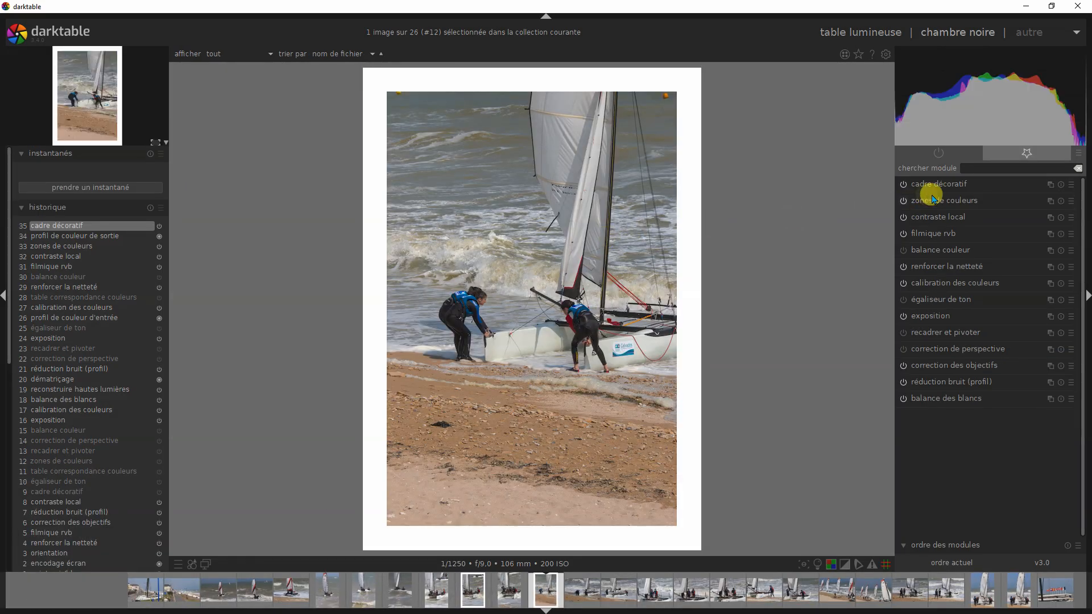
pyautogui.press('space')
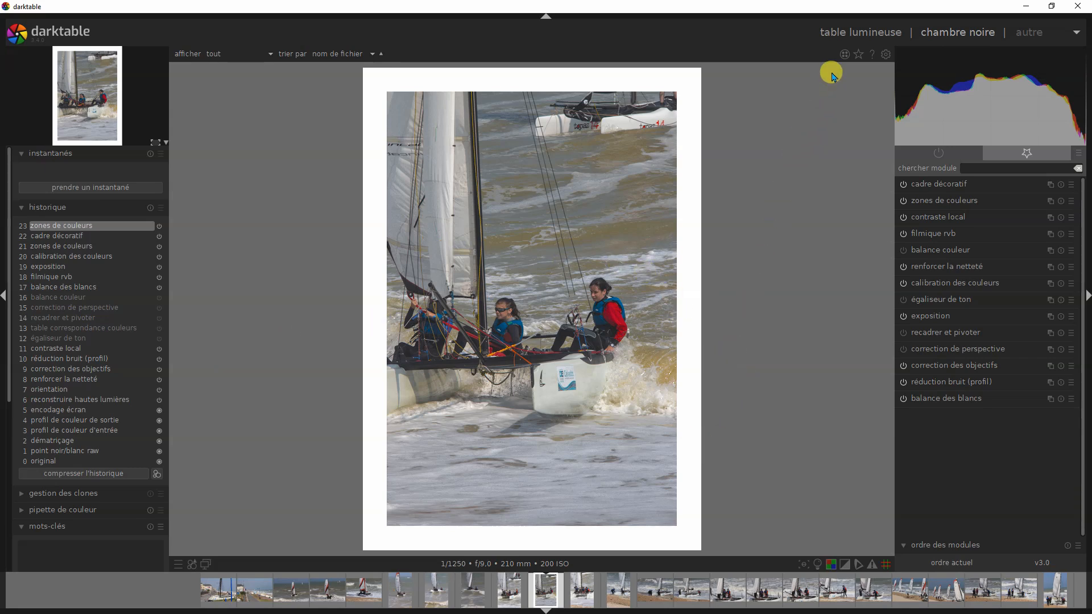
pyautogui.click(853, 42)
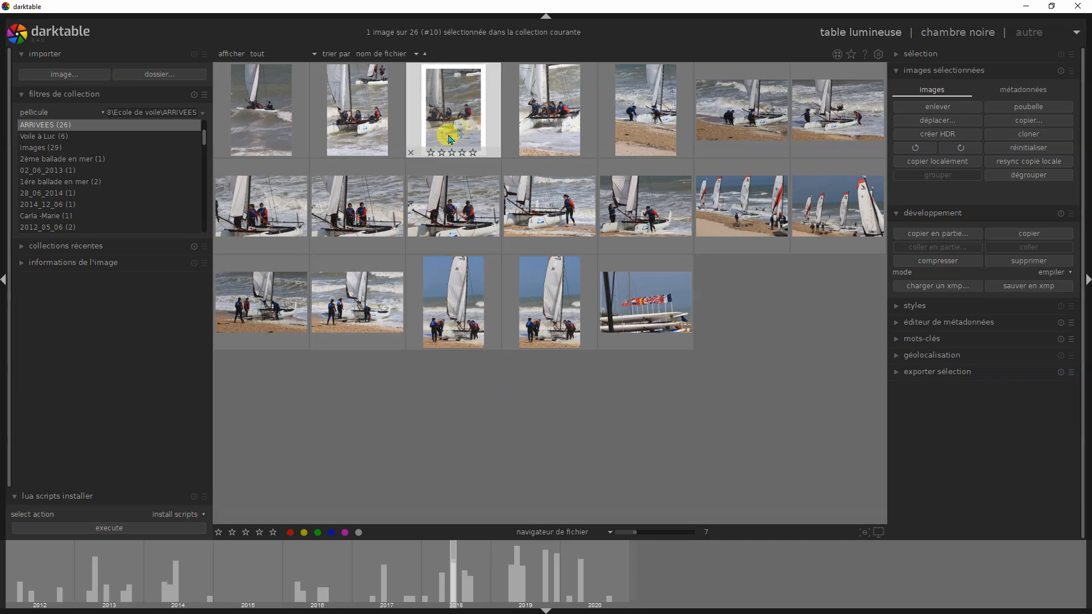
# Step: Copy the framed sailing photo's full development and paste it onto the fifth image of the second row
pyautogui.click(1018, 235)
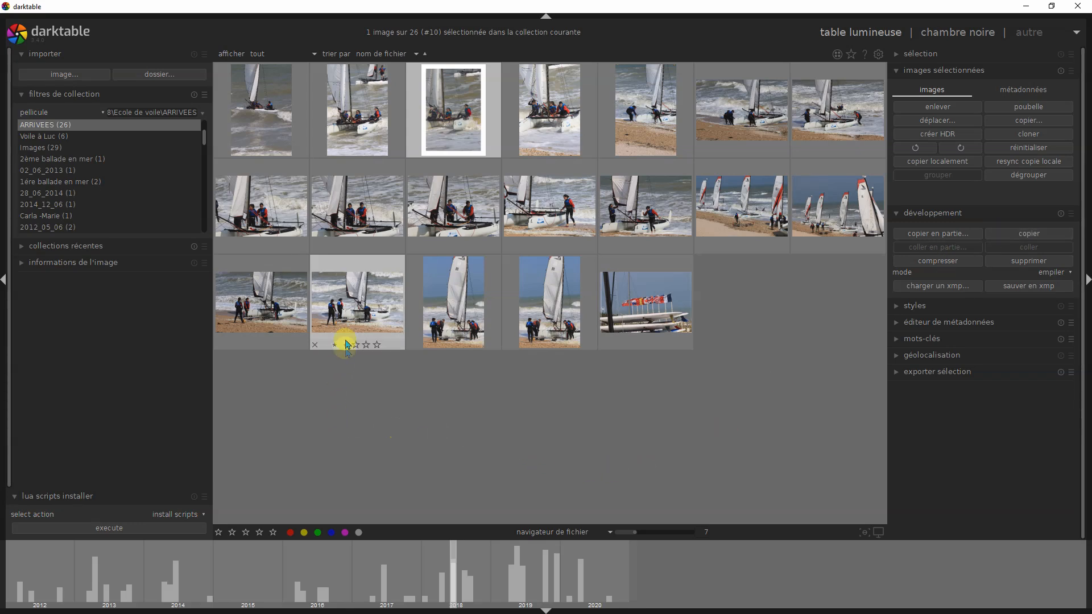
pyautogui.click(537, 227)
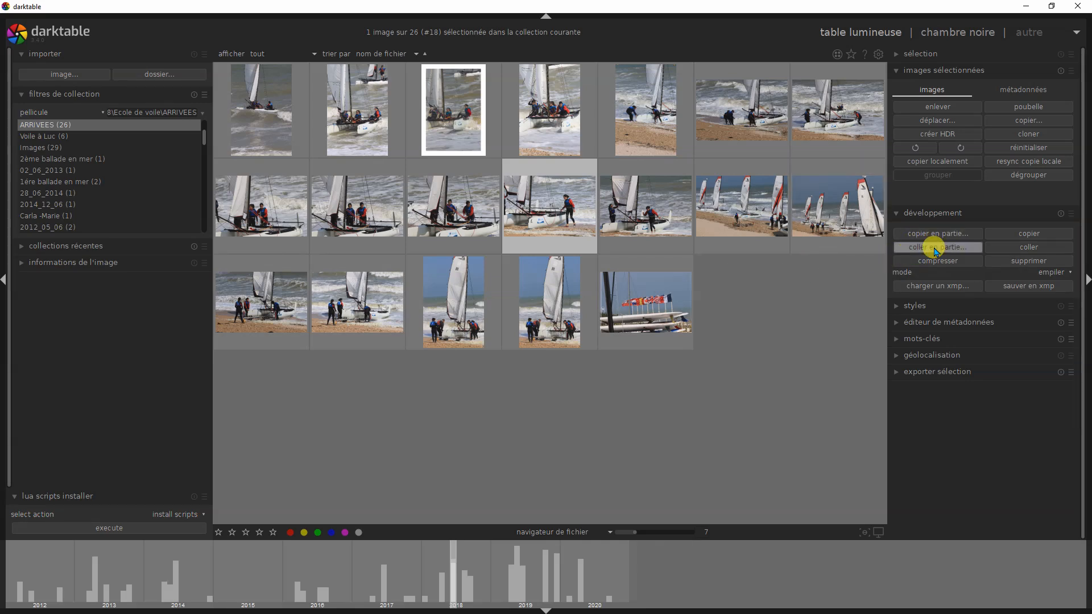
pyautogui.click(1019, 247)
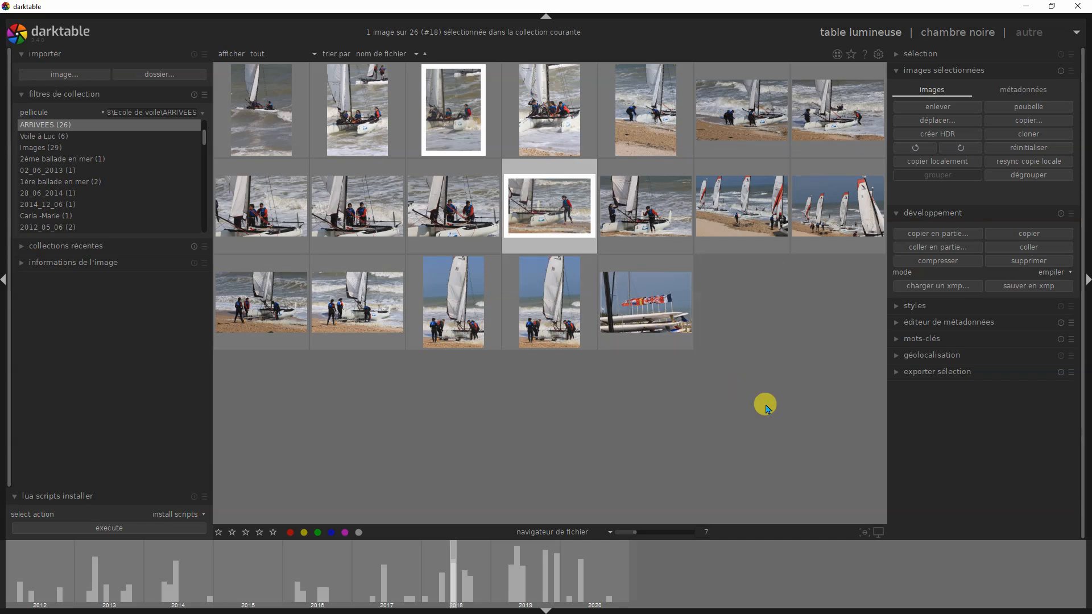
# Step: Paste the copied development onto the second row's second photo, the last portrait beach photo and the photo with flags, keeping the framed source selected
pyautogui.click(766, 405)
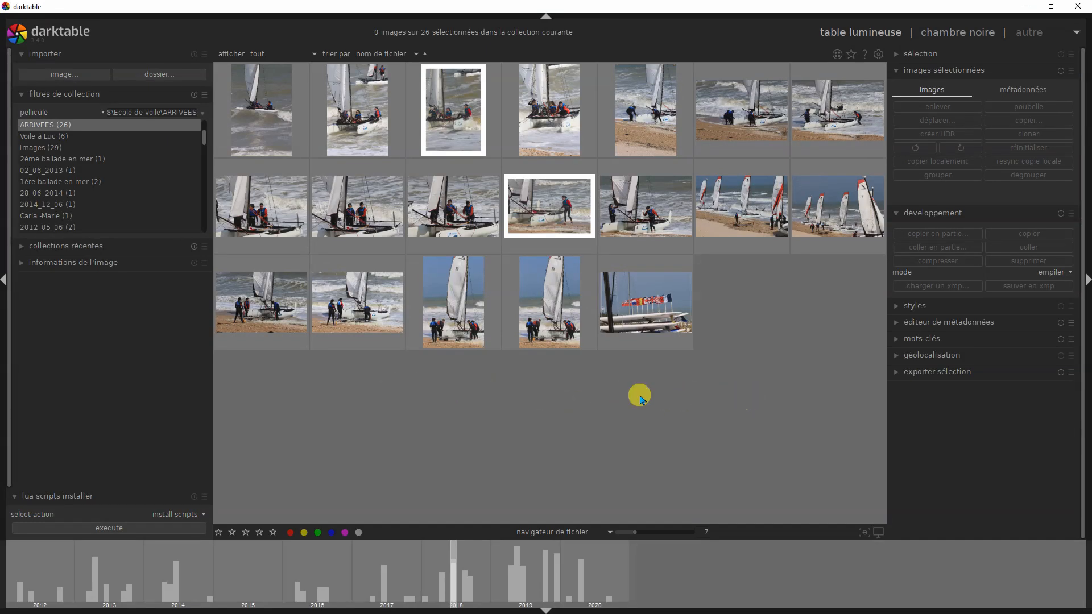
pyautogui.click(550, 198)
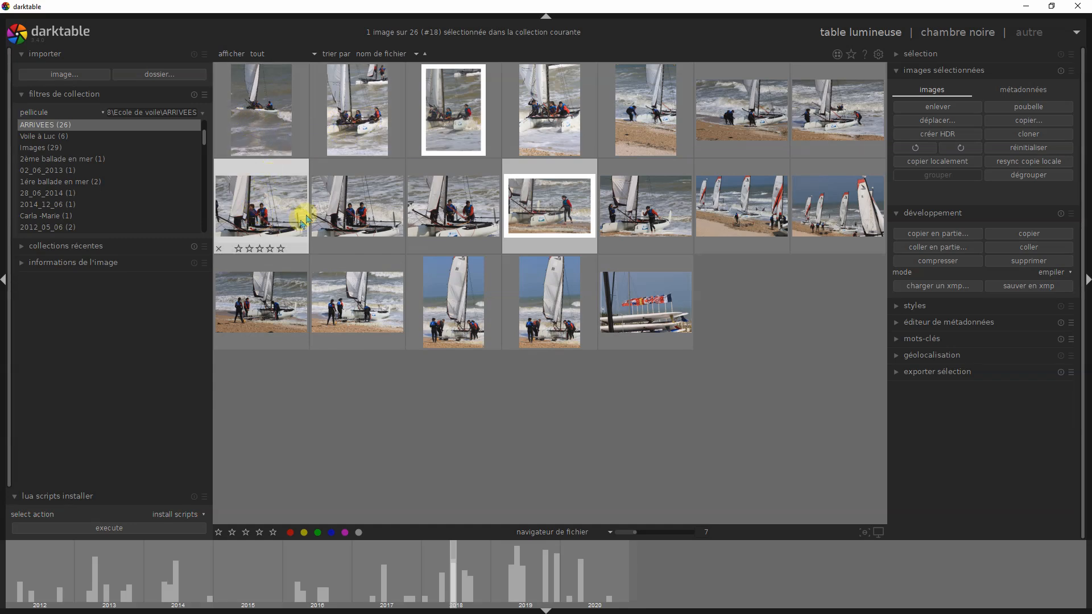
pyautogui.keyDown('ctrl'); pyautogui.click(355, 213); pyautogui.keyUp('ctrl')
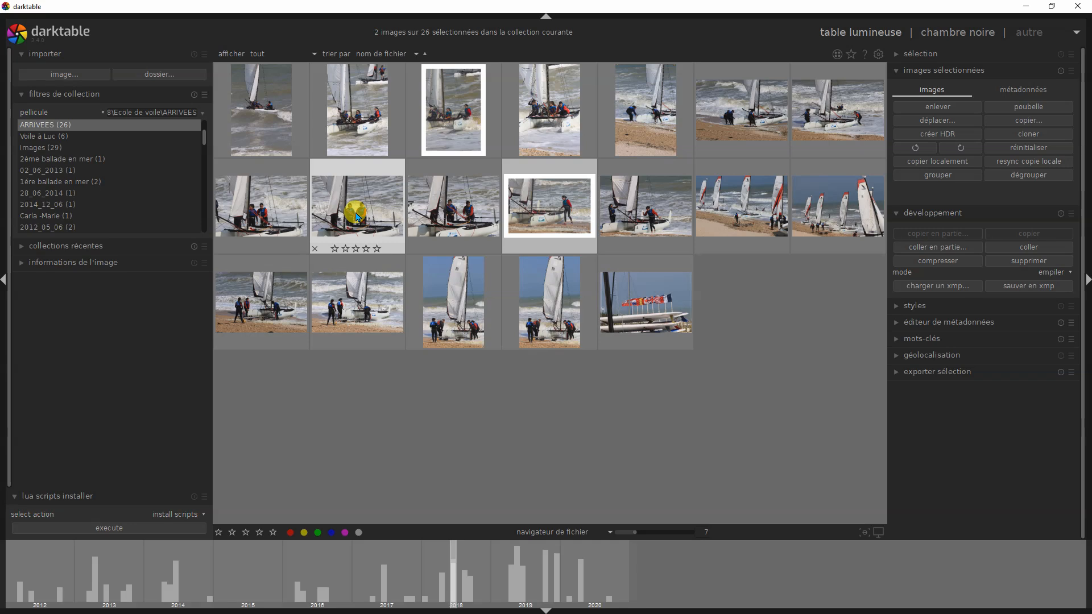
pyautogui.keyDown('ctrl'); pyautogui.click(534, 335); pyautogui.keyUp('ctrl')
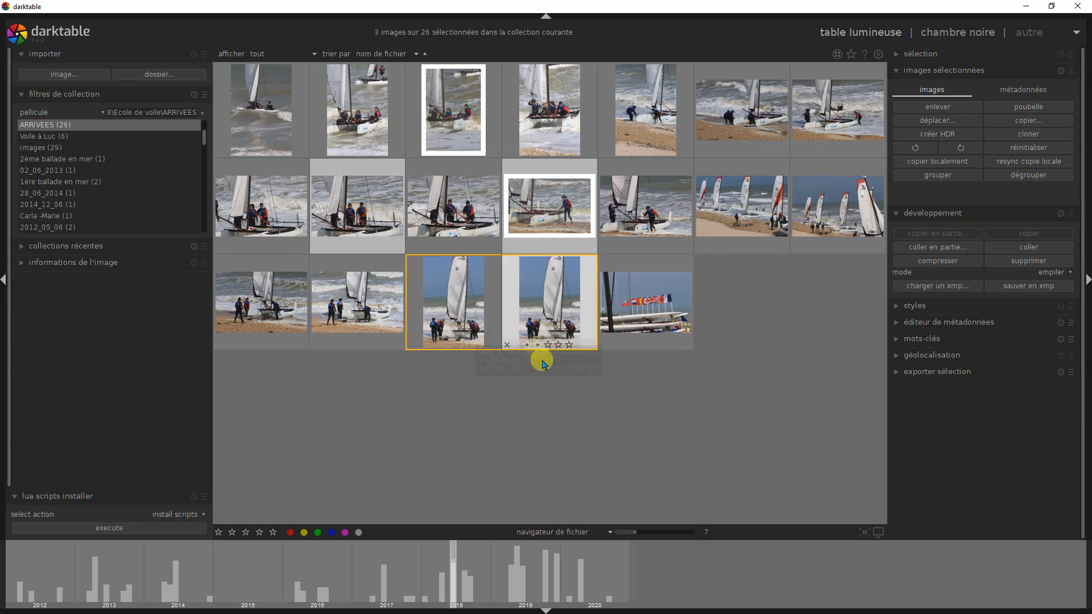
pyautogui.keyDown('ctrl'); pyautogui.click(672, 322); pyautogui.keyUp('ctrl')
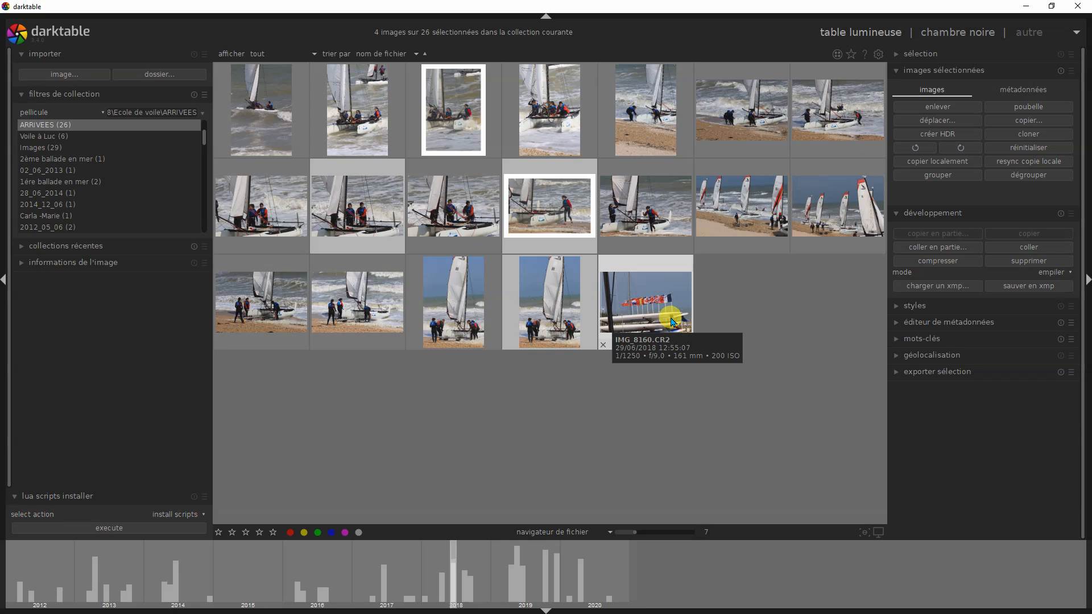
pyautogui.click(1033, 248)
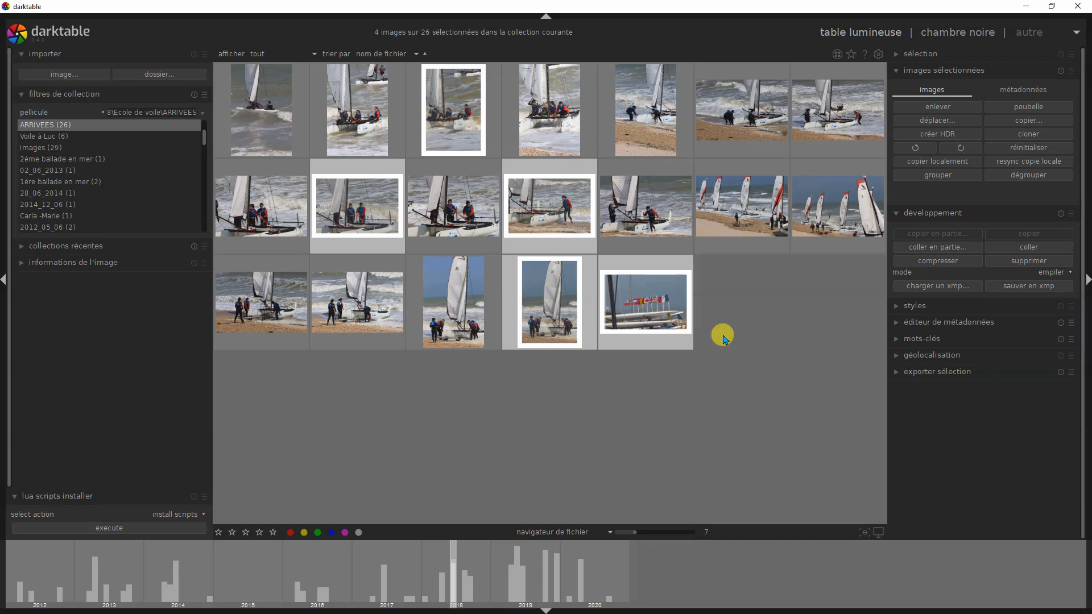
# Step: Delete the development history of the four selected images
pyautogui.click(1029, 263)
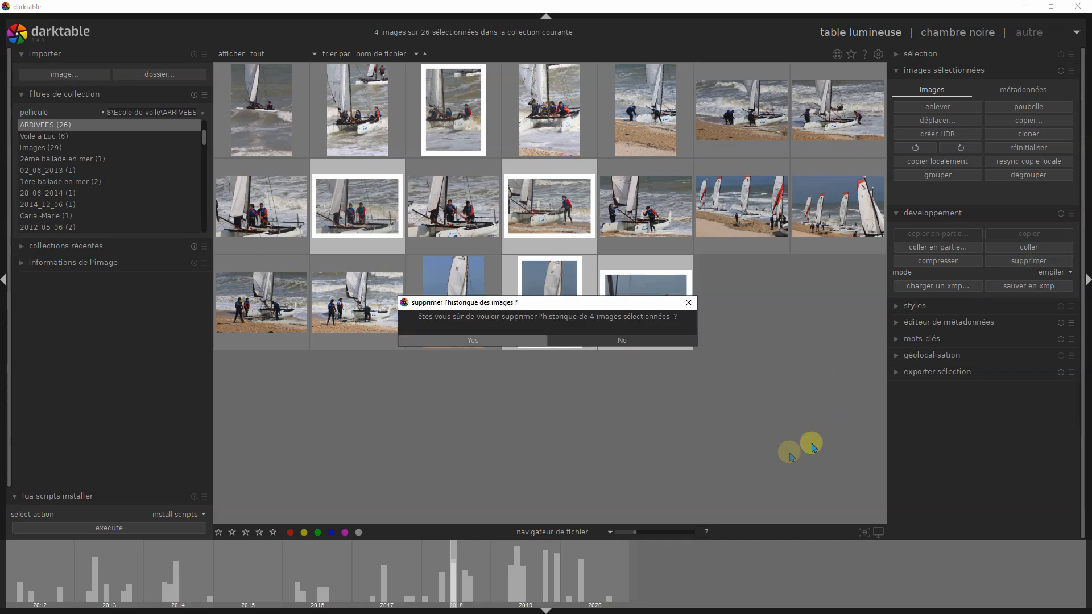
pyautogui.click(477, 343)
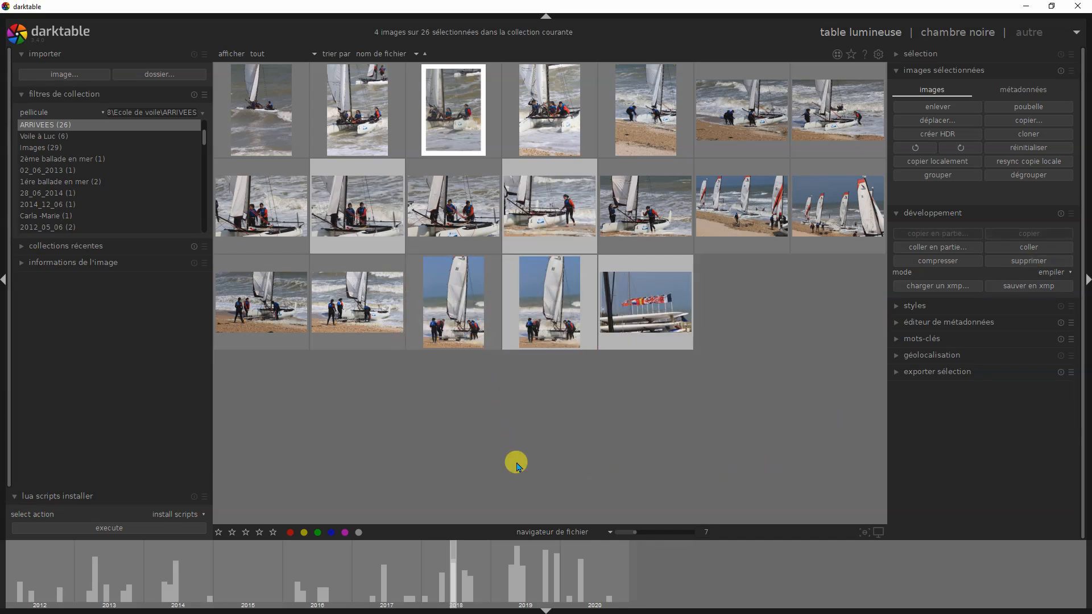
# Step: Select every image in the ARRIVEES collection and paste the copied development onto all of them
pyautogui.scroll(1, 717, 410)
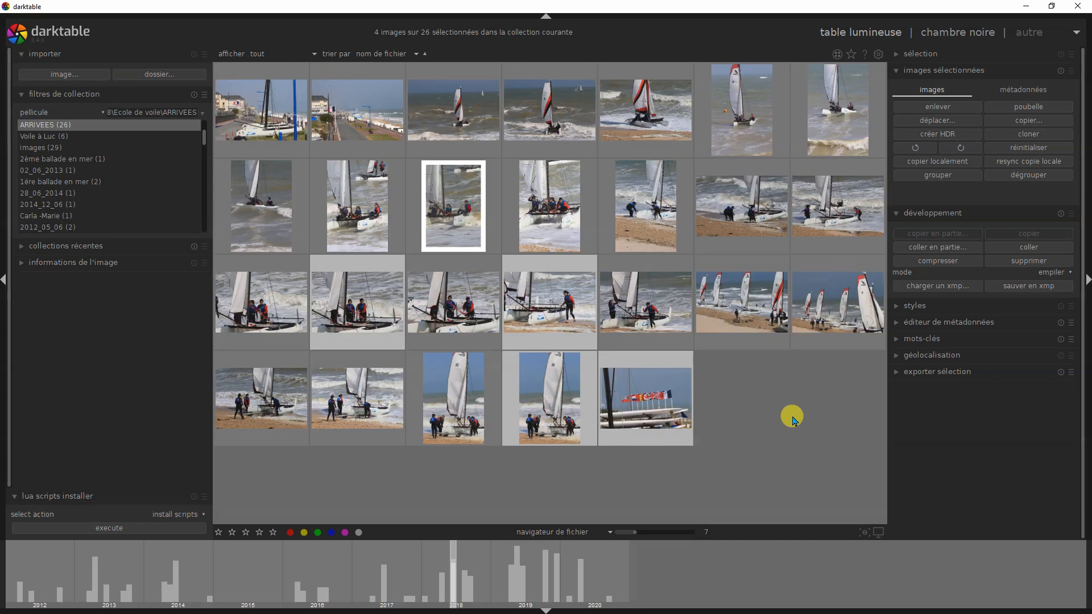
pyautogui.hotkey('ctrl', 'a')
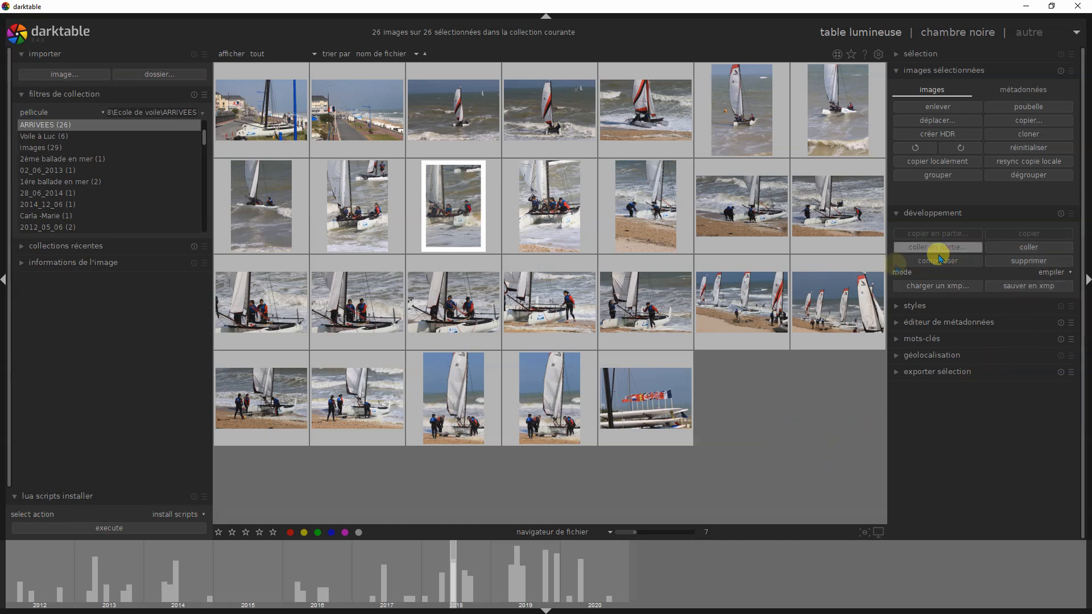
pyautogui.click(1029, 249)
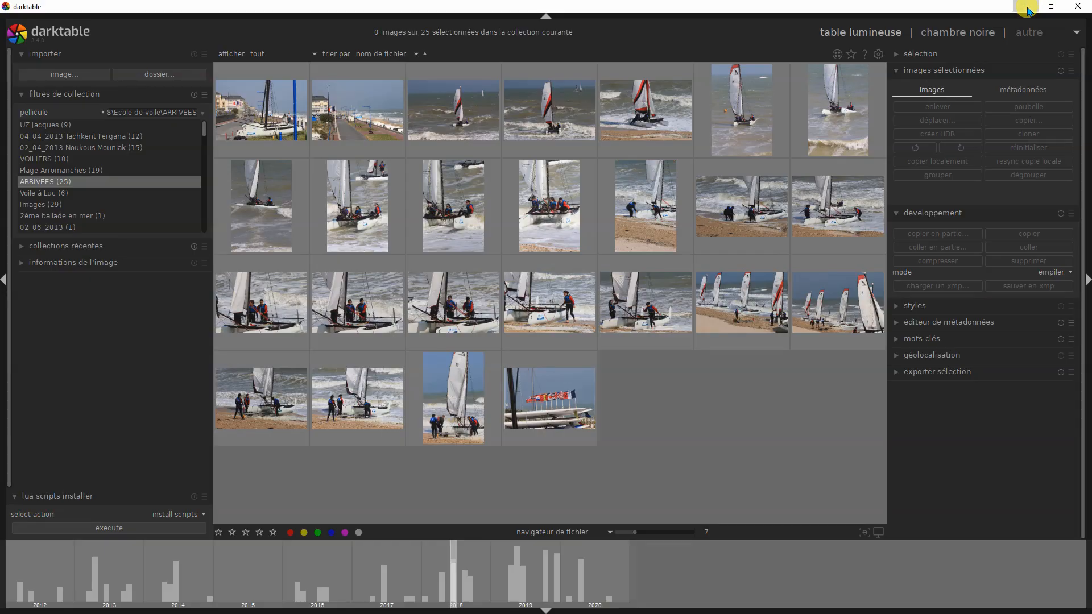
# Step: Switch to the file explorer and look over the CR2 files in the 31_05_2014 folder before importing
pyautogui.click(1028, 8)
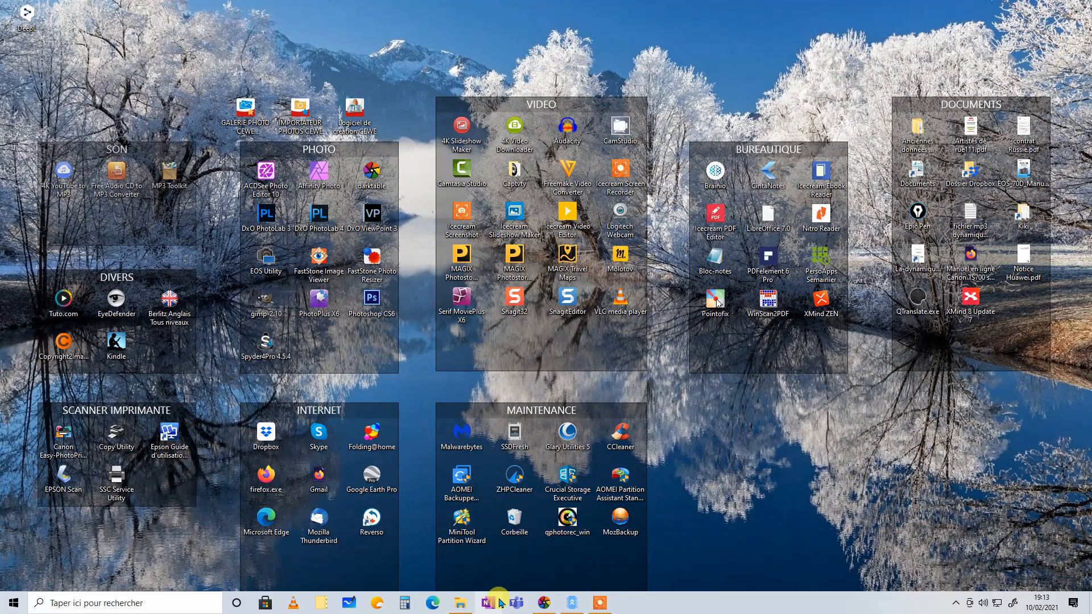
pyautogui.click(452, 607)
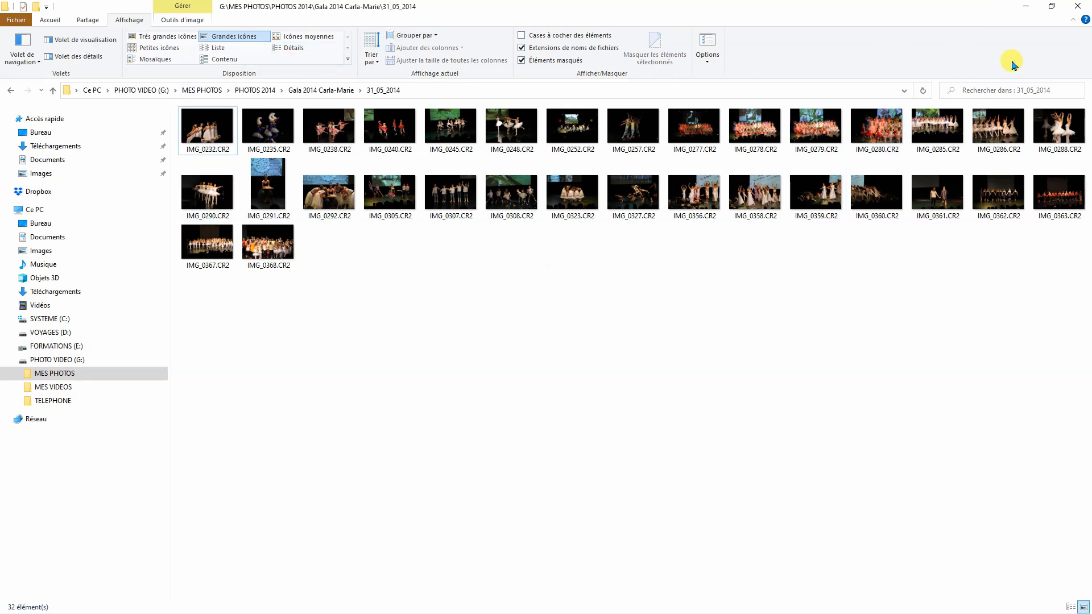
pyautogui.click(1026, 10)
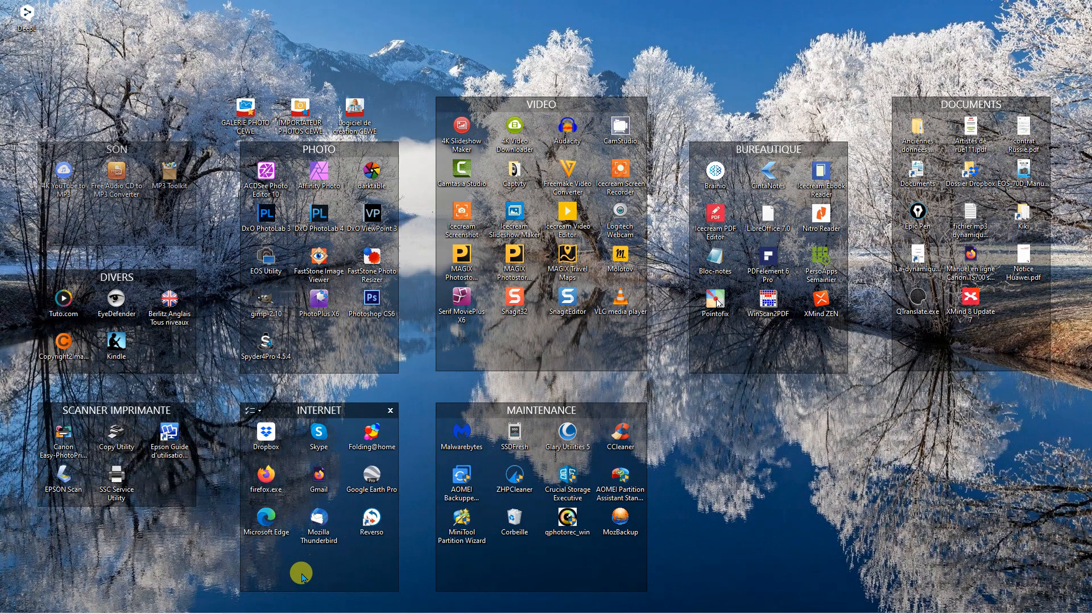
# Step: Switch back to darktable and import the 31_05_2014 folder into the library
pyautogui.moveTo(583, 612)
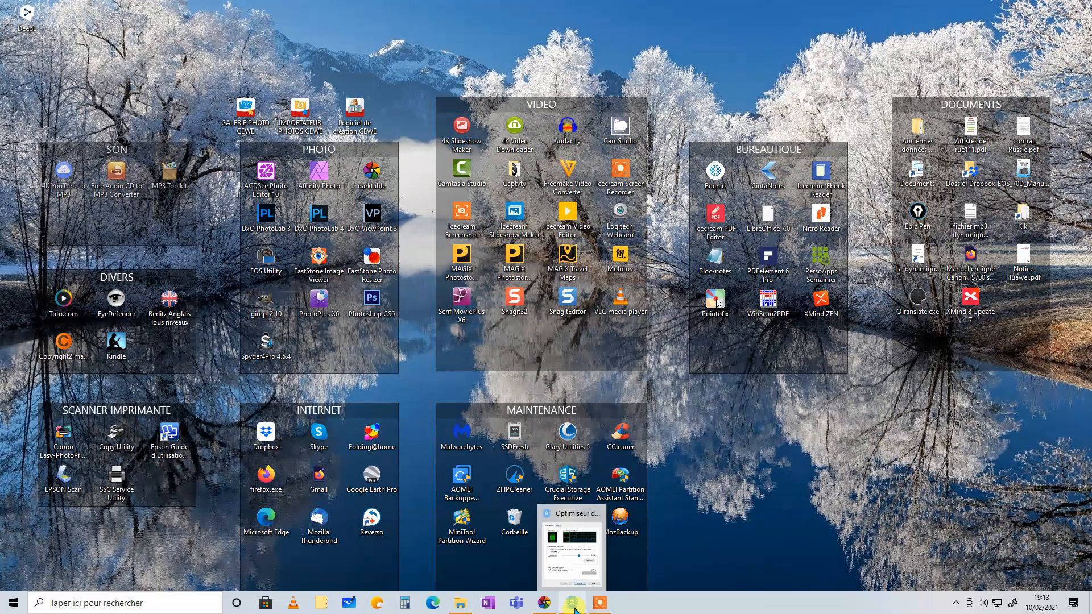
pyautogui.click(543, 604)
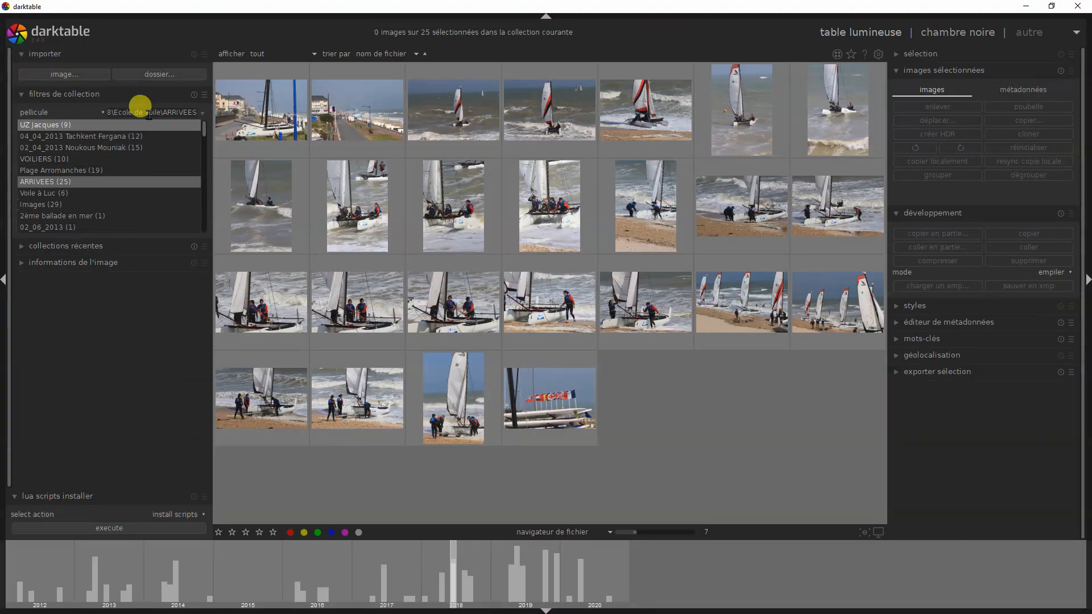
pyautogui.click(165, 79)
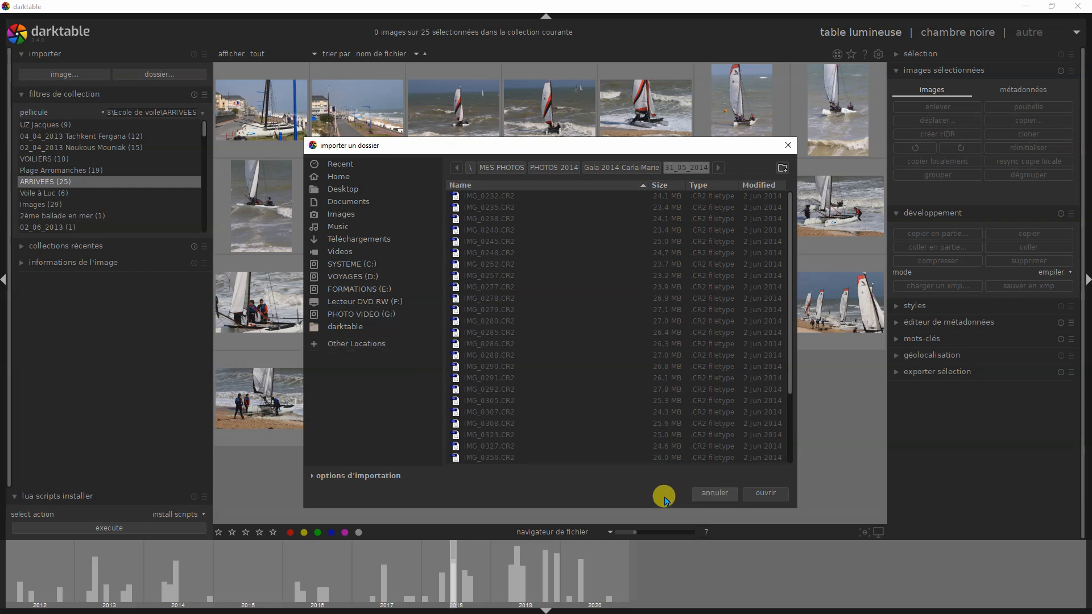
pyautogui.click(772, 498)
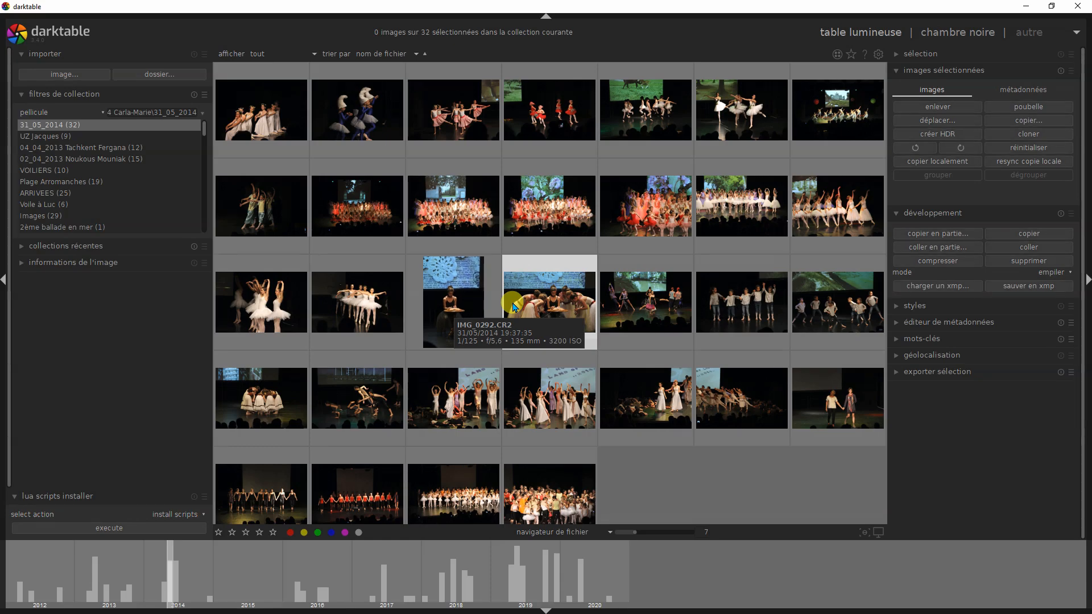
# Step: Return to the 31_05_2014 folder in the file explorer and sort it by name, placing each CR2 file beside its xmp file
pyautogui.click(1027, 7)
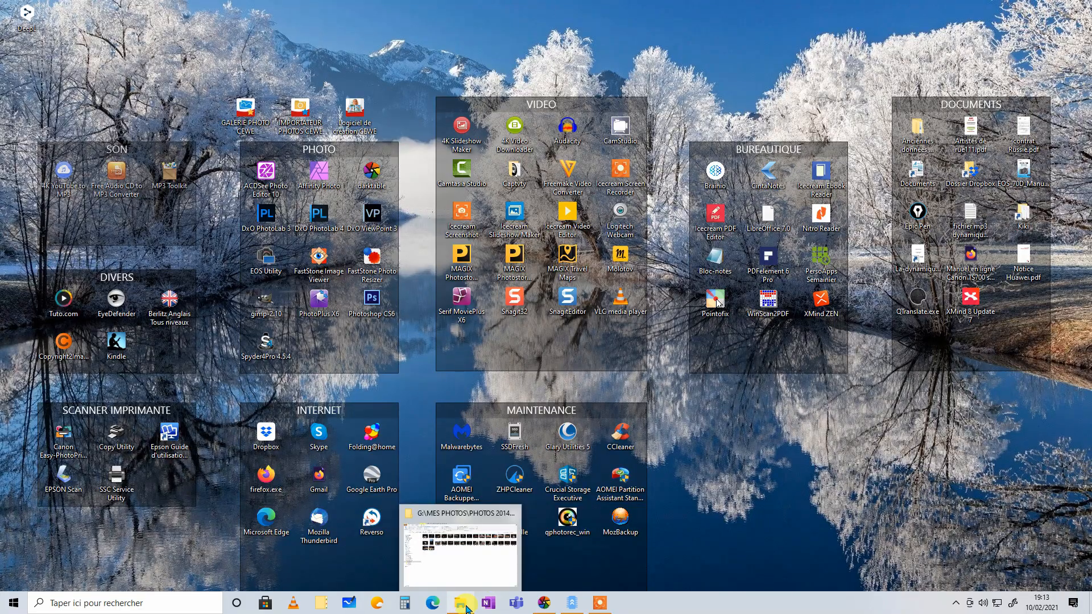
pyautogui.click(464, 609)
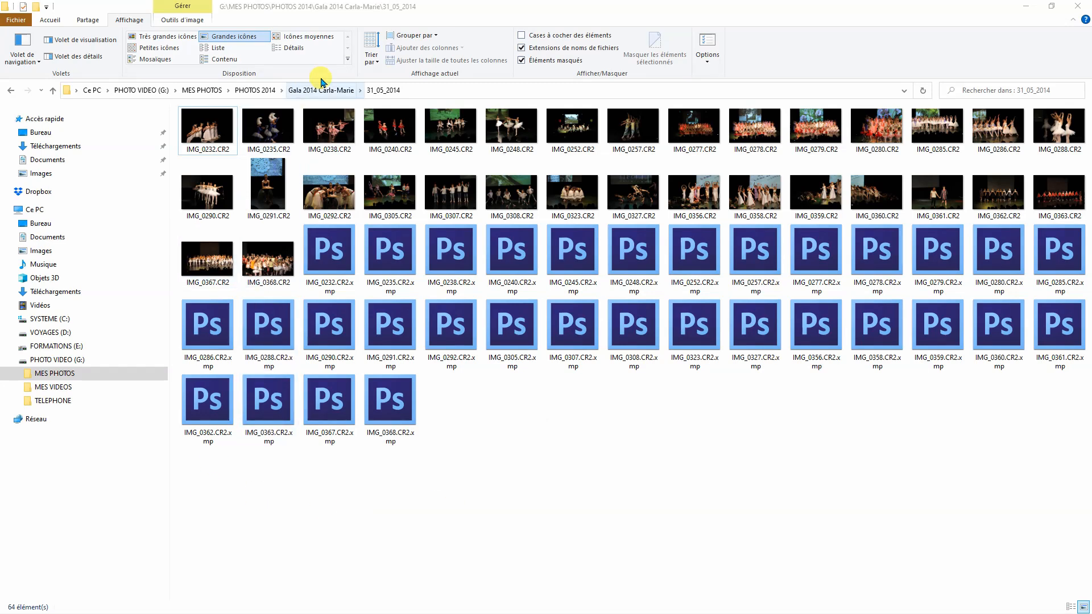
pyautogui.click(371, 59)
pyautogui.click(322, 76)
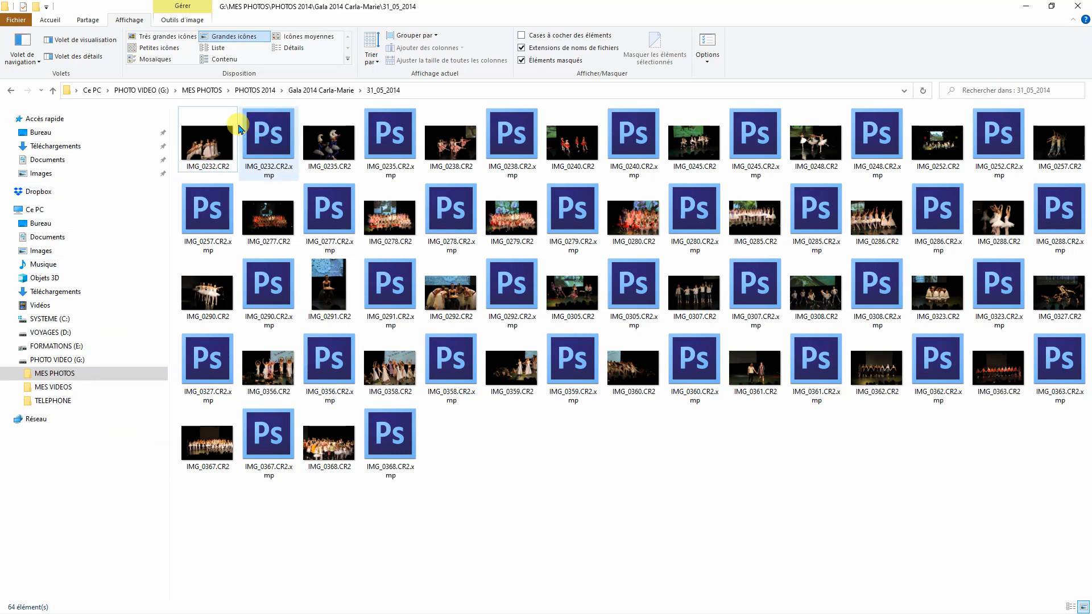
pyautogui.moveTo(203, 170)
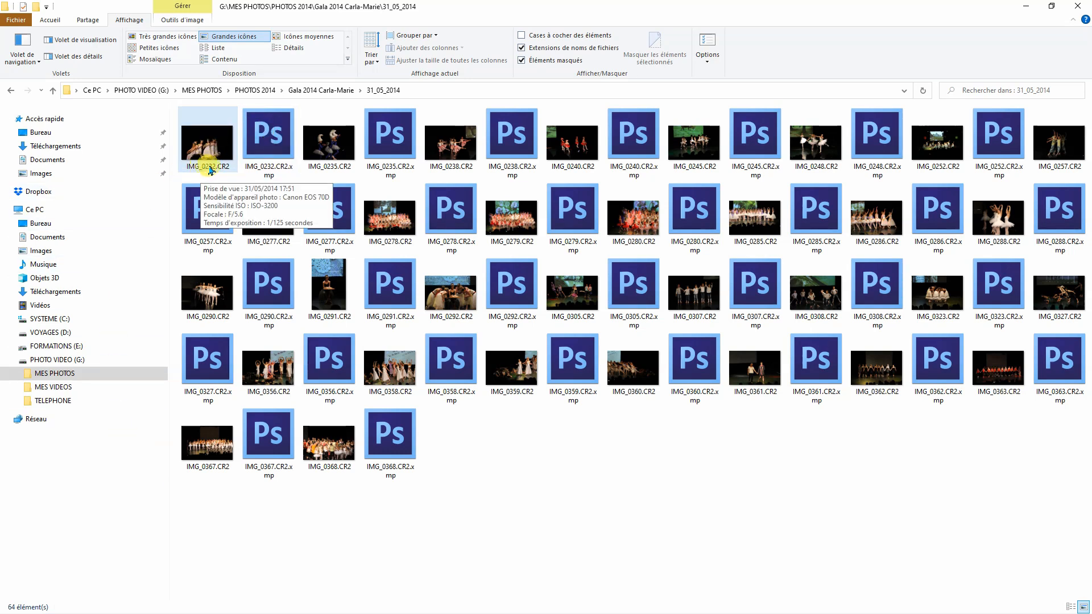
pyautogui.moveTo(272, 173)
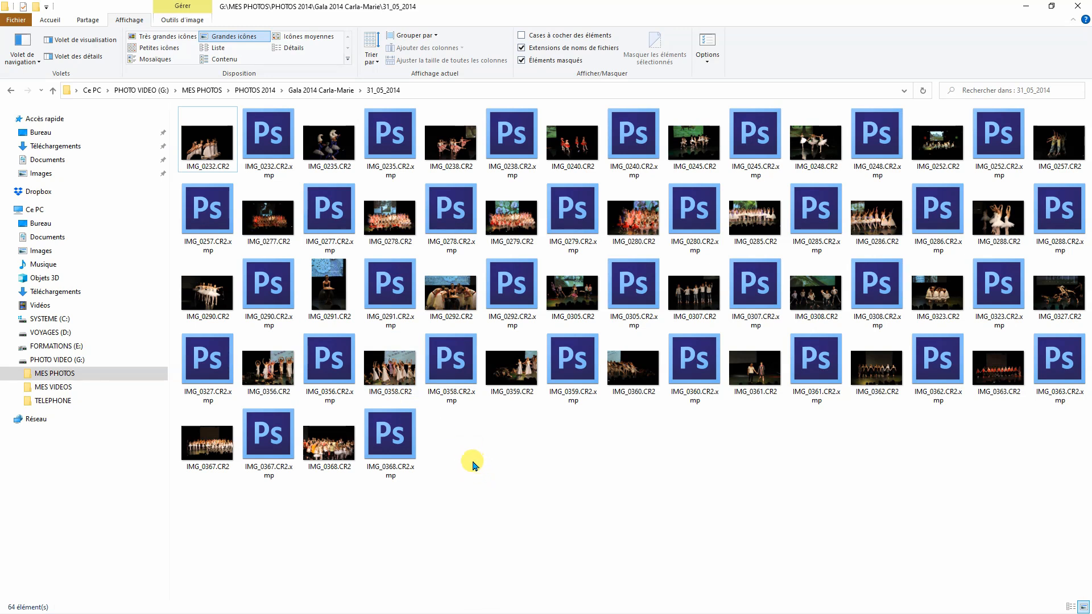
# Step: Open IMG_0232.CR2.xmp in Bloc-notes, read its contents and close it
pyautogui.click(276, 141)
pyautogui.rightClick(276, 142)
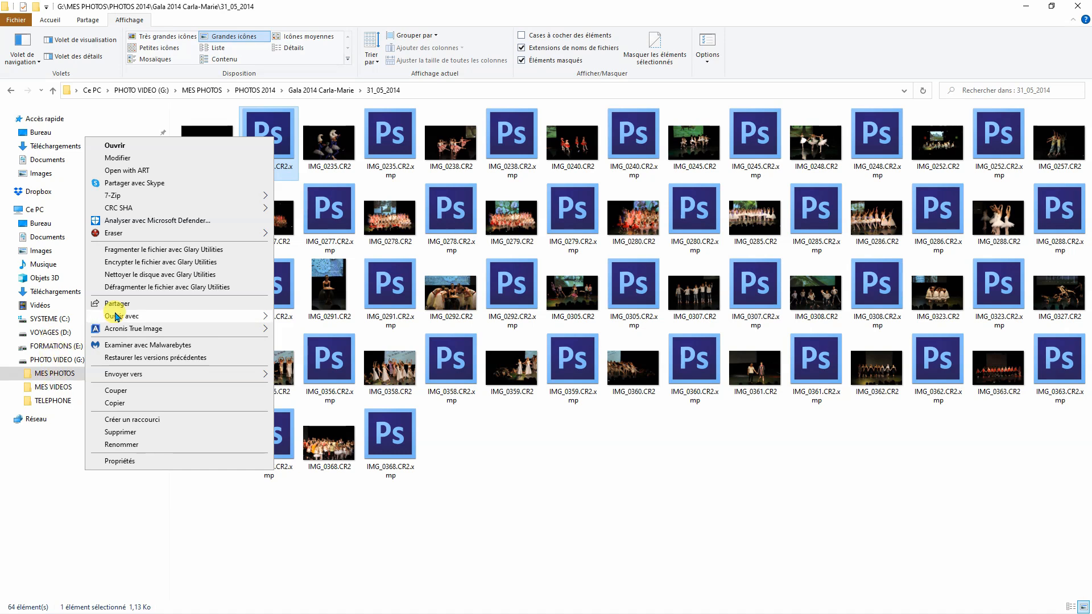
pyautogui.moveTo(122, 317)
pyautogui.click(307, 330)
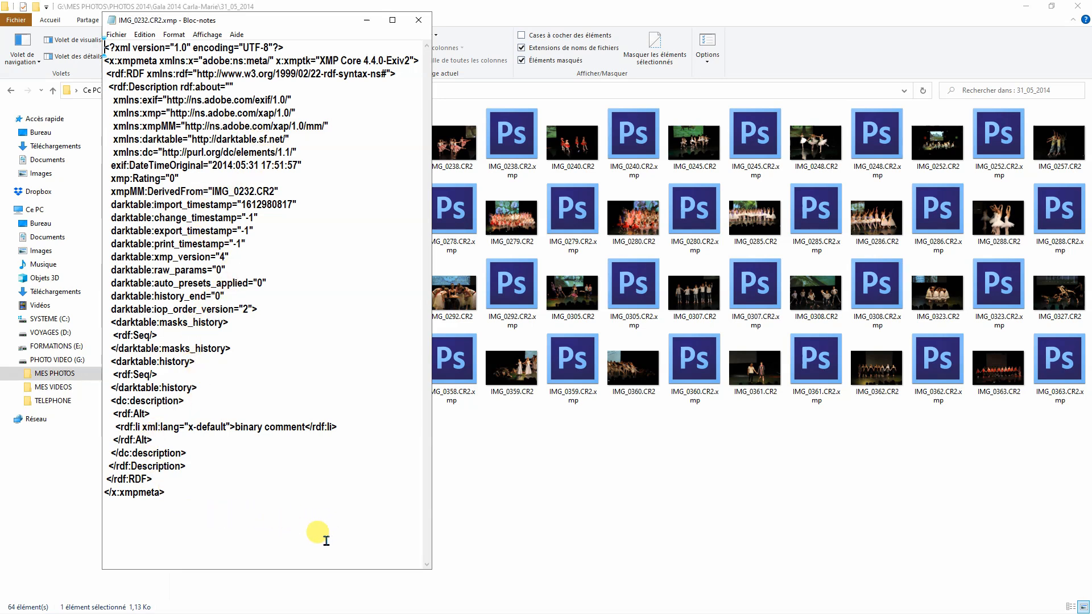
pyautogui.click(421, 21)
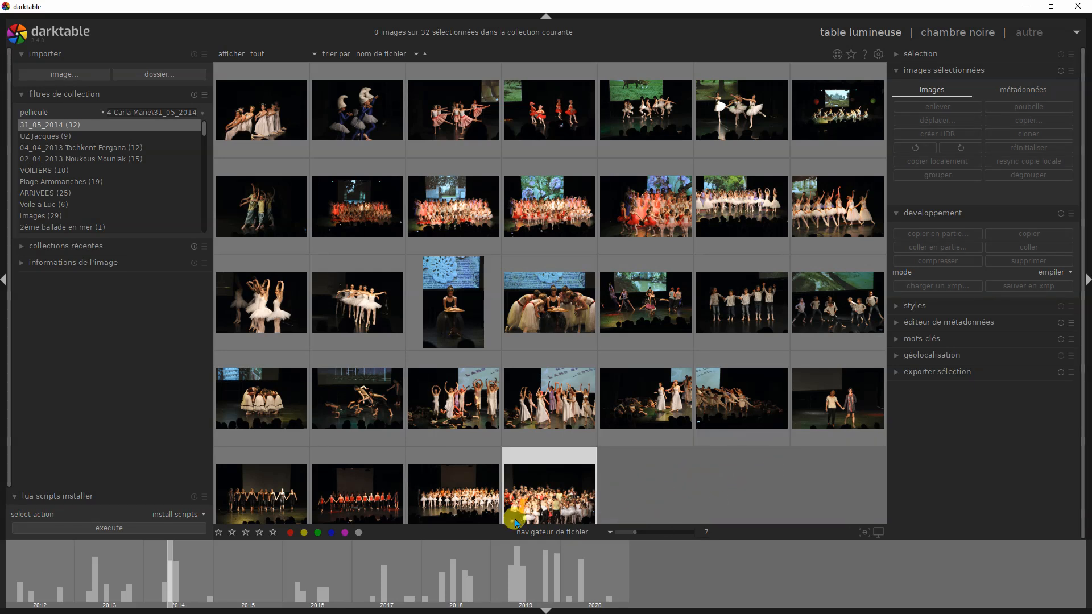
# Step: Open IMG_0292.CR2 in darktable's chambre noire, and switch back to the file explorer showing the 31_05_2014 folder
pyautogui.click(549, 324)
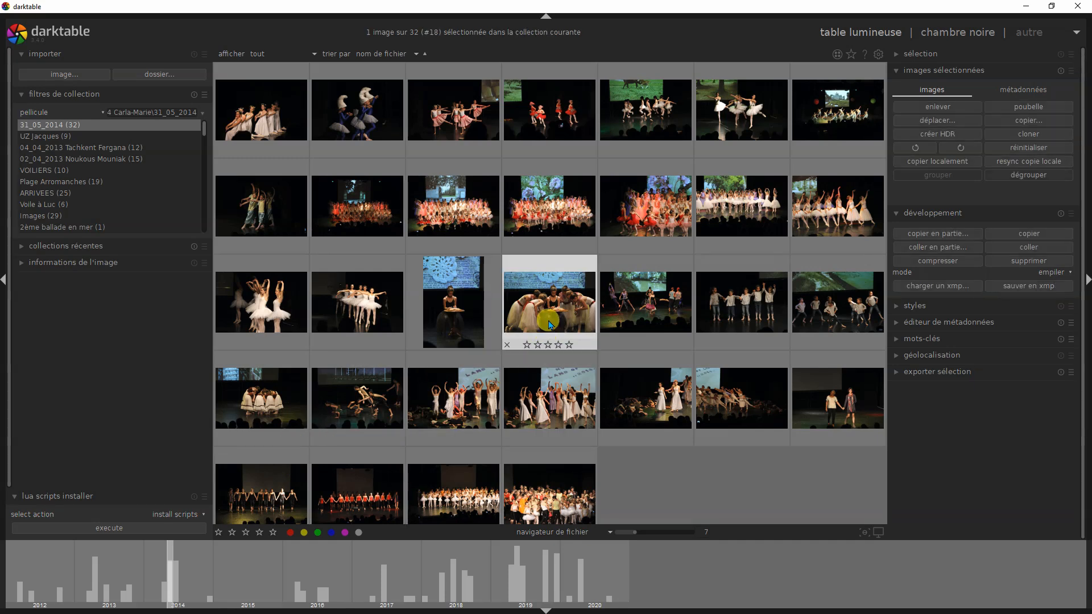
pyautogui.doubleClick(549, 324)
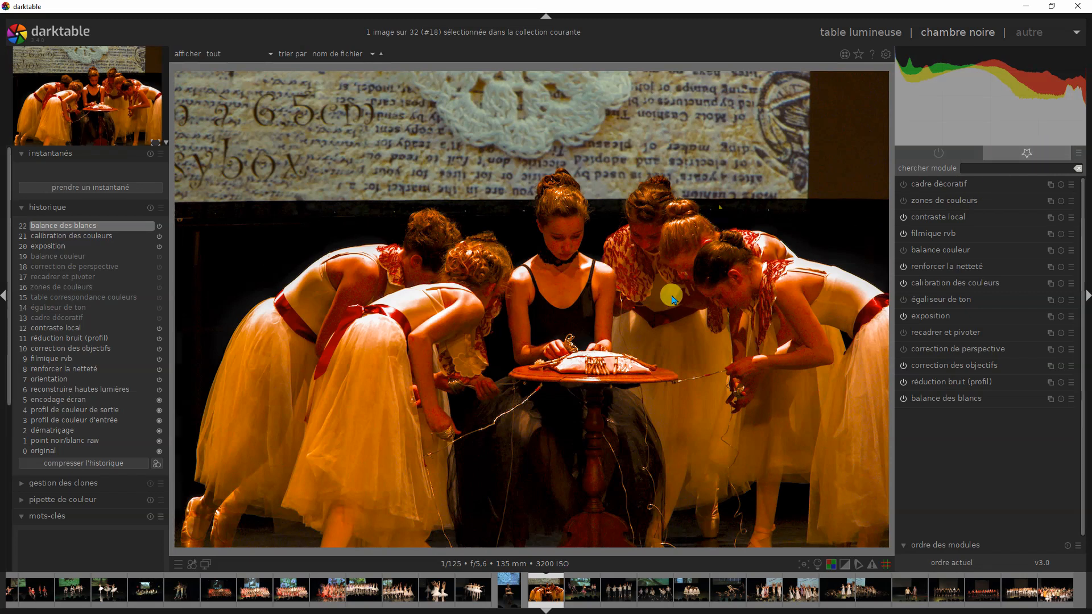
pyautogui.click(1024, 10)
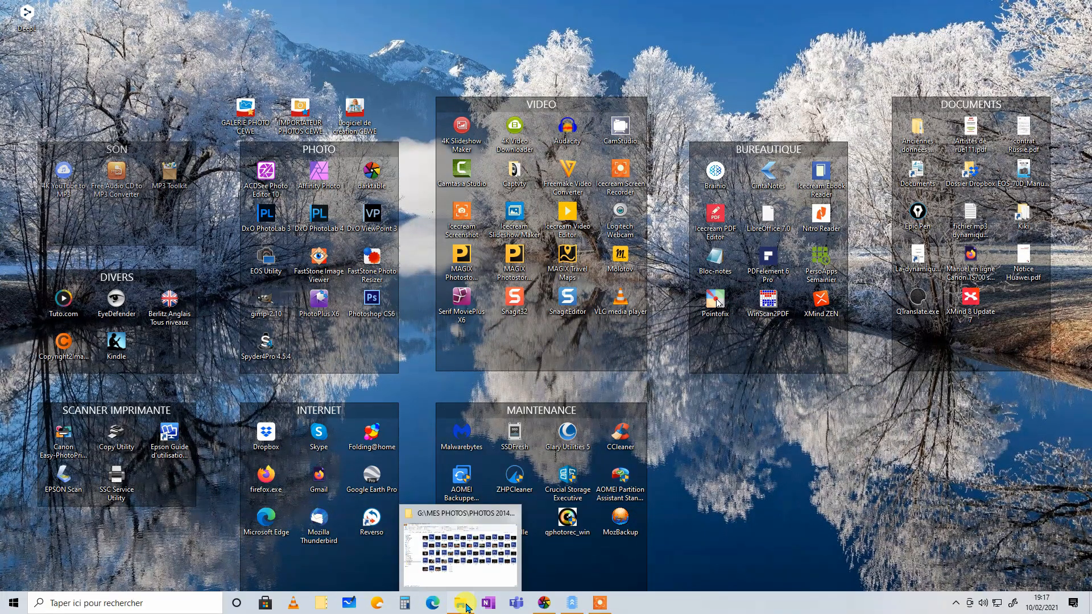
pyautogui.click(467, 608)
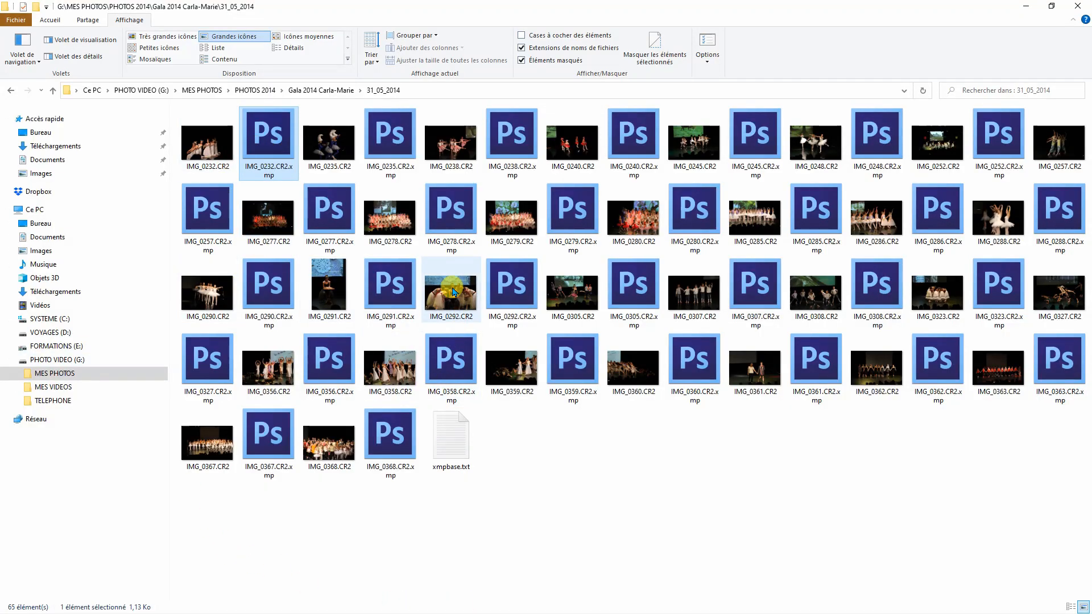
# Step: Open IMG_0292.CR2.xmp in Bloc-notes and read through the darktable history entries, including filmicrgb, lens and denoiseprofile
pyautogui.click(513, 293)
pyautogui.rightClick(512, 288)
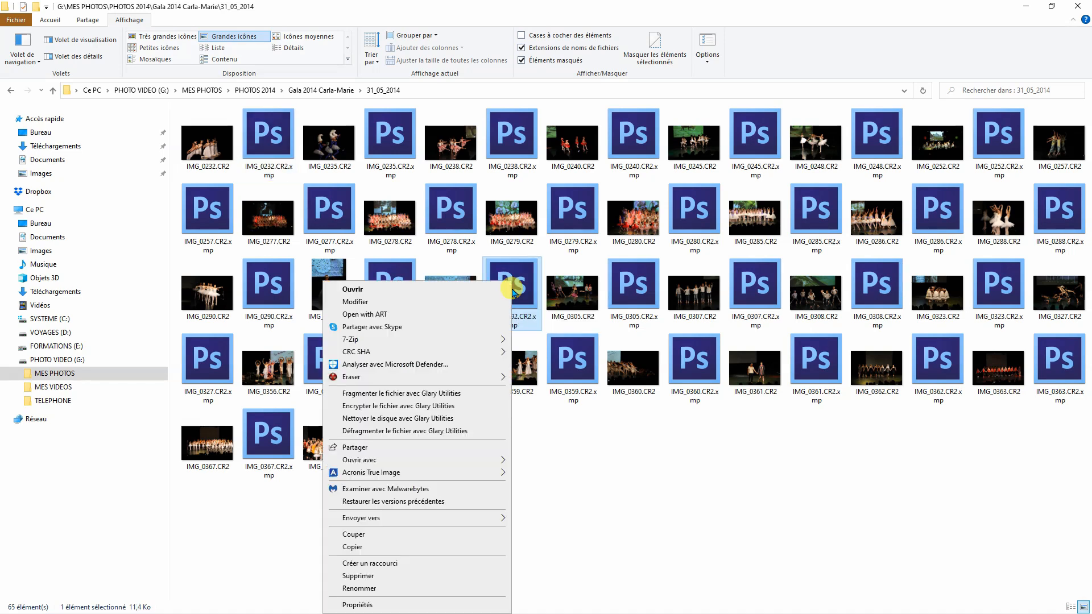
pyautogui.moveTo(391, 462)
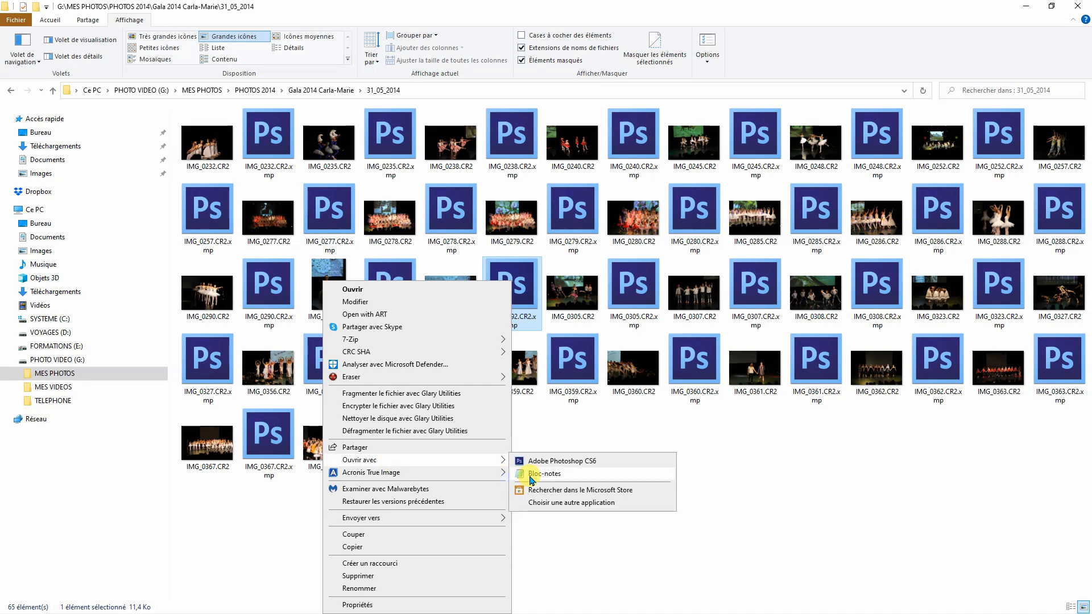
pyautogui.click(545, 475)
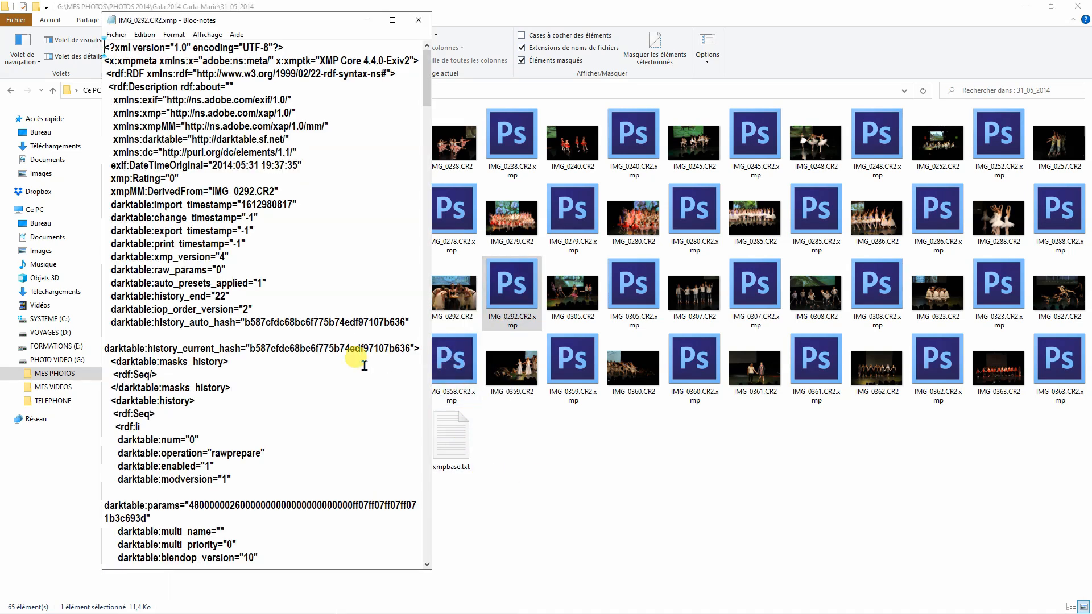
pyautogui.moveTo(428, 76); pyautogui.dragTo(454, 270)
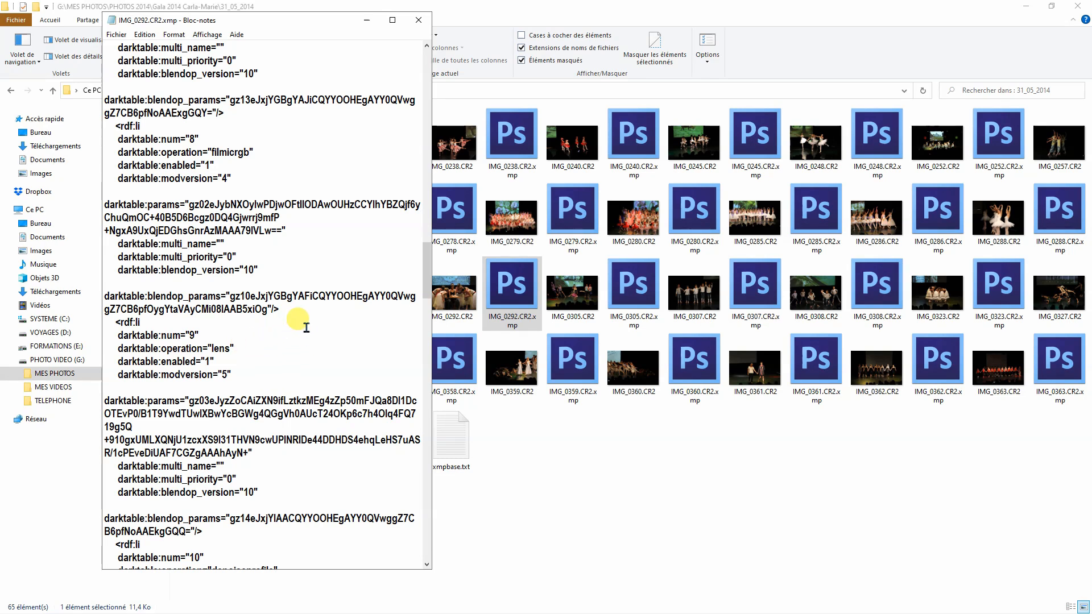
pyautogui.scroll(-2, 306, 328)
pyautogui.scroll(-2, 306, 328)
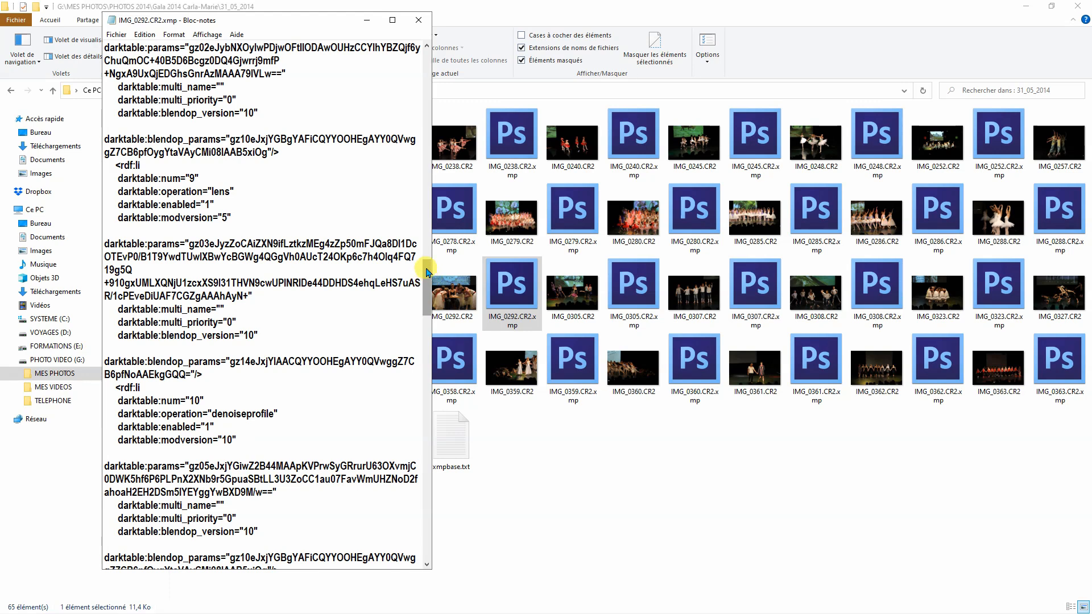
# Step: Read on through the lens and denoiseprofile entries in IMG_0292.CR2.xmp
pyautogui.moveTo(427, 272)
pyautogui.mouseDown()
pyautogui.moveTo(426, 521)
pyautogui.moveTo(438, 418)
pyautogui.moveTo(429, 271)
pyautogui.mouseUp()
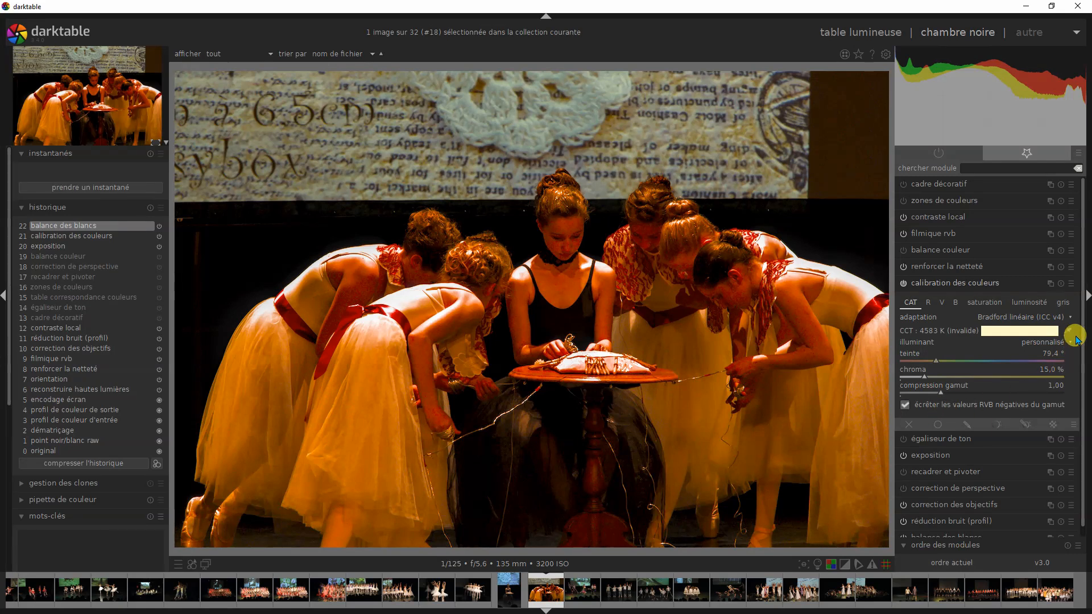
# Step: Return to darktable and set the calibration des couleurs illuminant of the ballet photo by sampling the whole image
pyautogui.click(1069, 331)
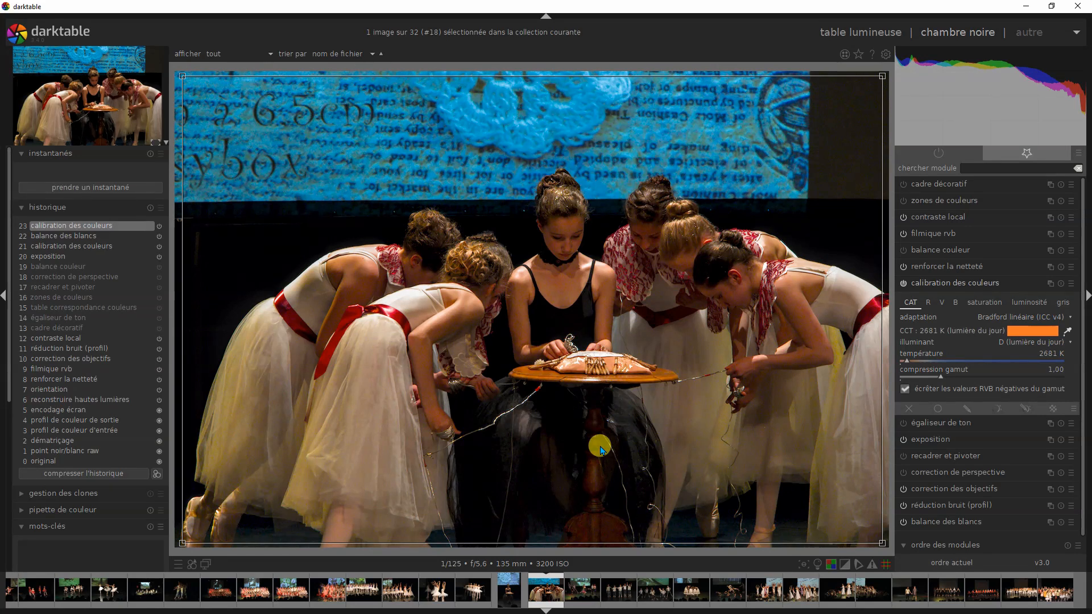
pyautogui.click(949, 286)
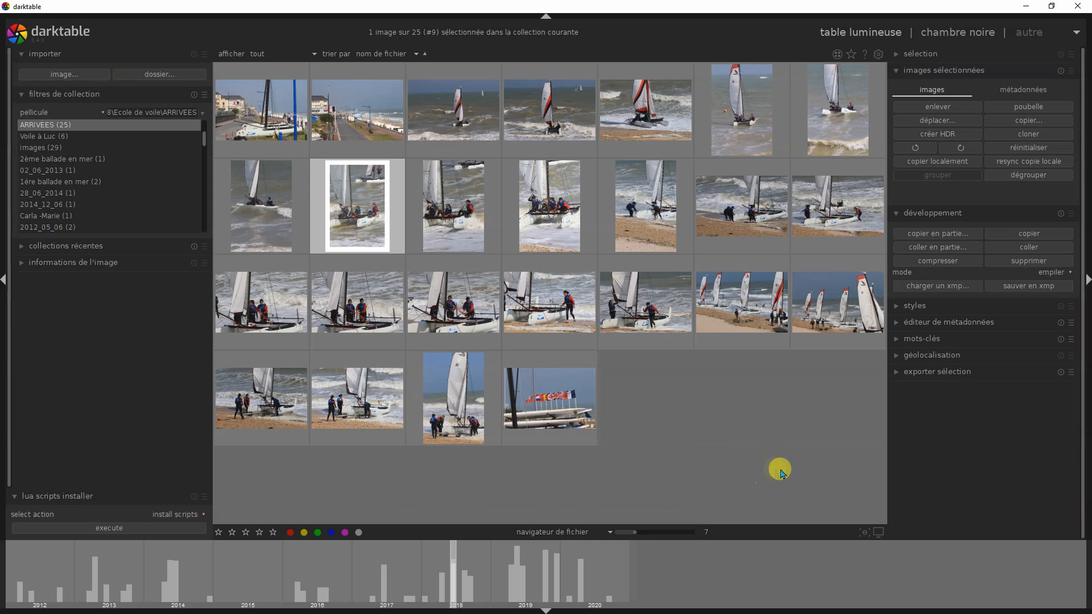
# Step: Open the framed catamaran photo of the ARRIVEES collection in the chambre noire and compress its development history
pyautogui.moveTo(349, 183)
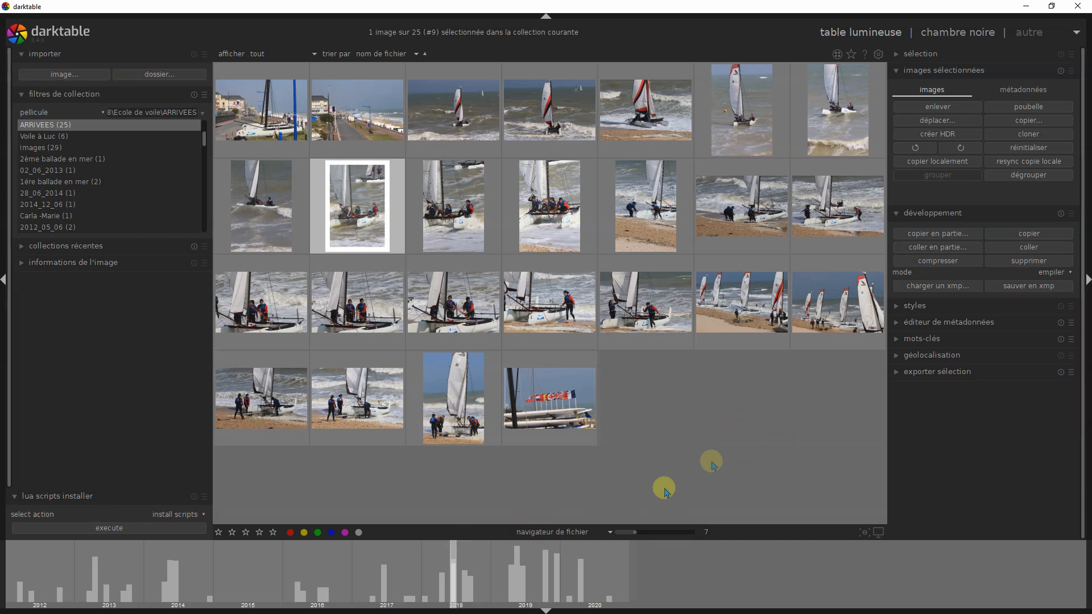
pyautogui.doubleClick(358, 229)
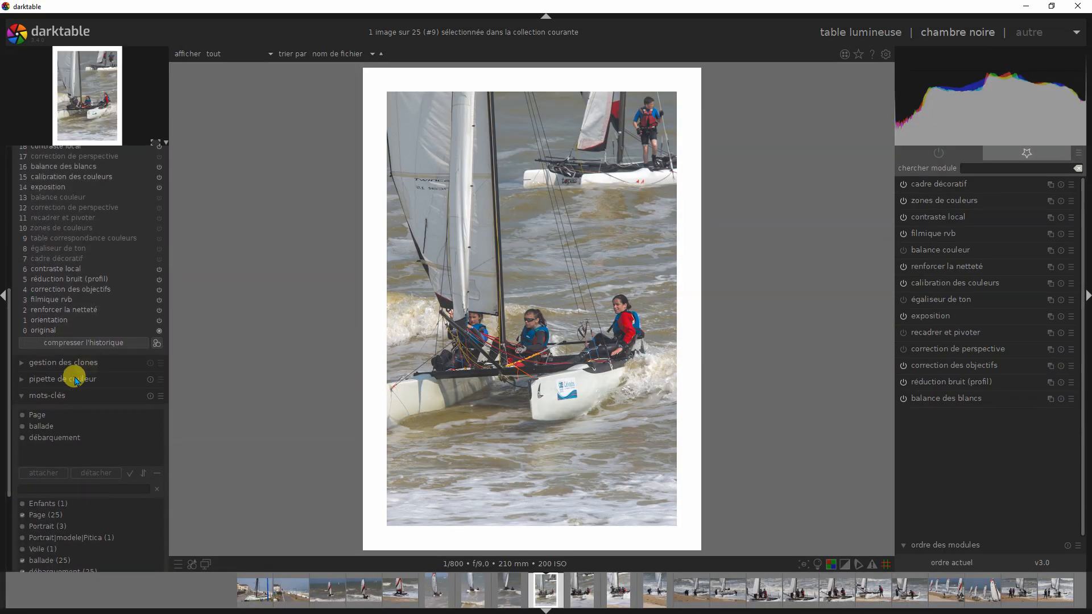
pyautogui.click(107, 343)
pyautogui.scroll(8, 12, 329)
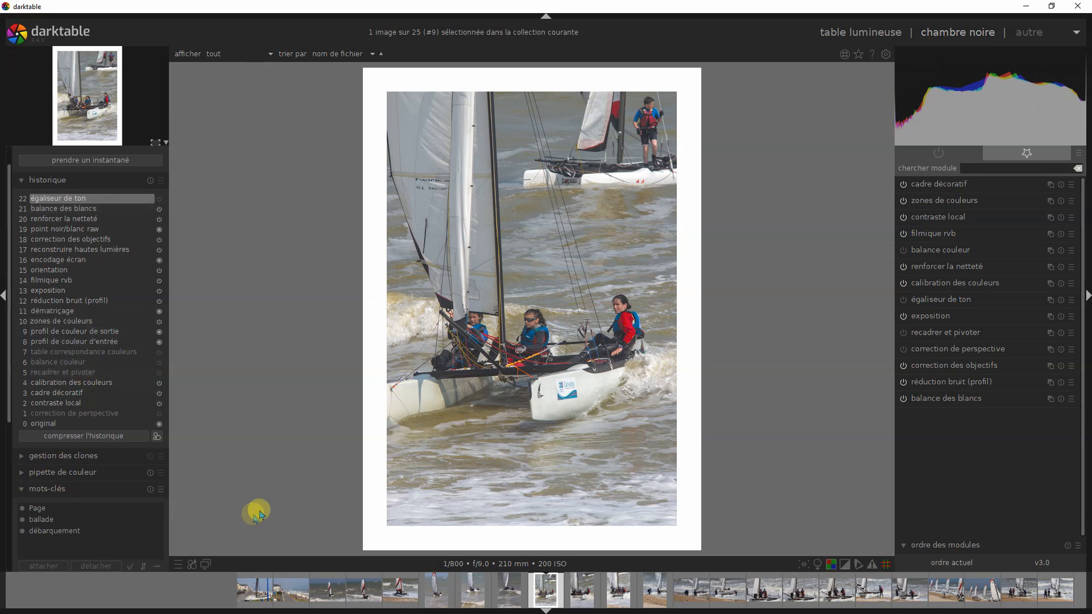
# Step: Save the photo's full history as the style "base luc", replacing the existing one, and display the styles list in the table lumineuse
pyautogui.click(159, 439)
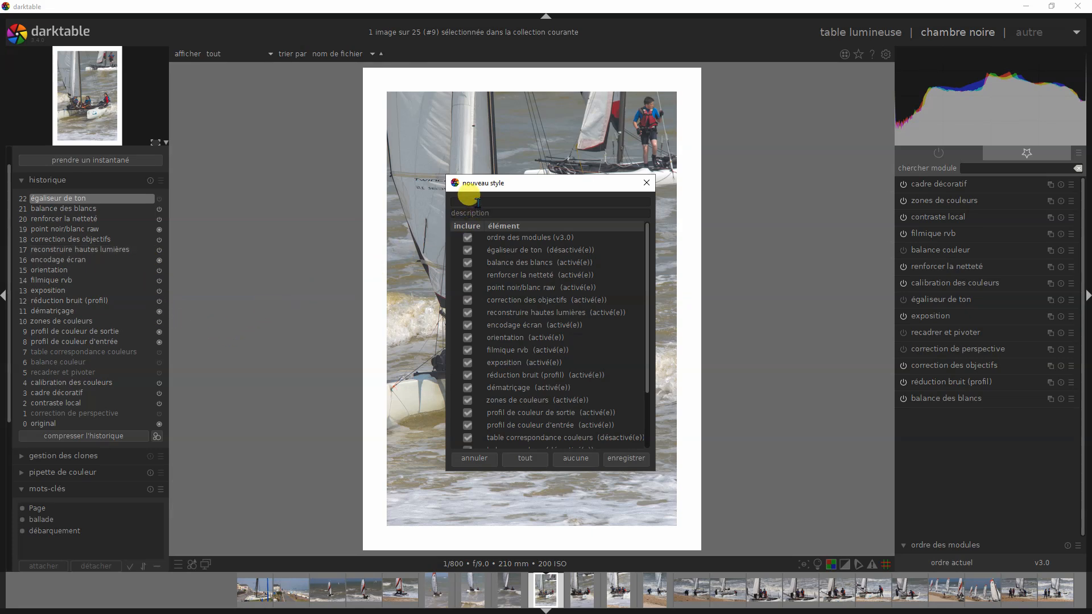
pyautogui.write('e luc')
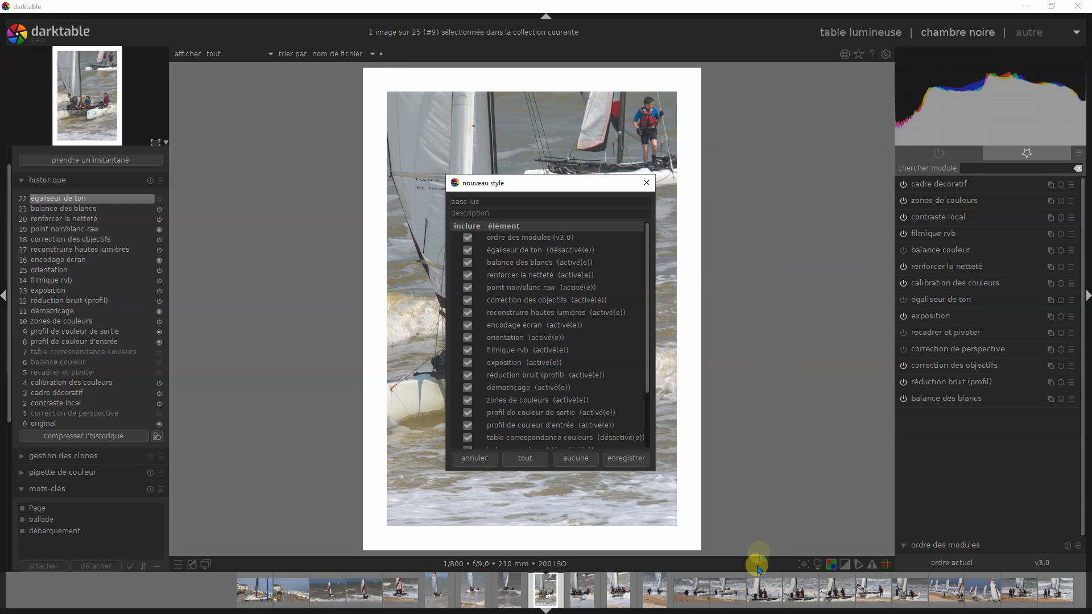
pyautogui.click(613, 464)
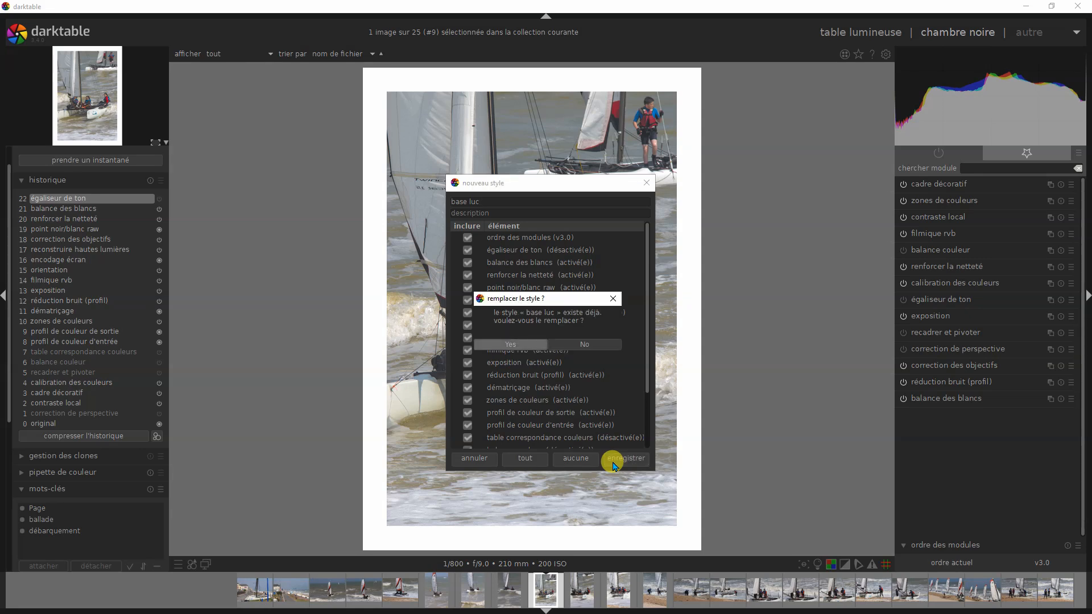
pyautogui.click(516, 344)
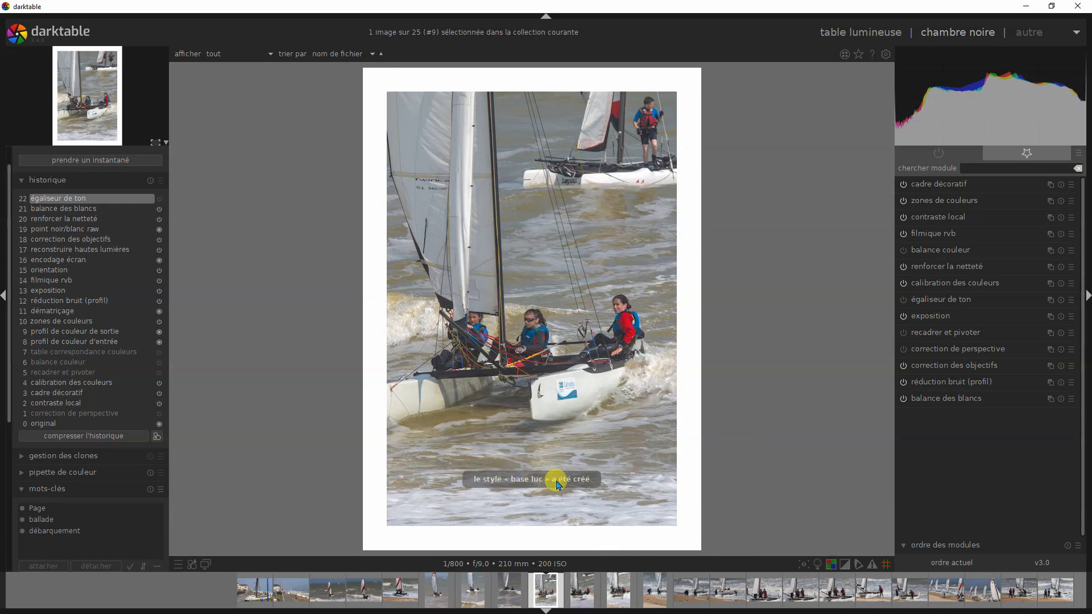
pyautogui.click(856, 38)
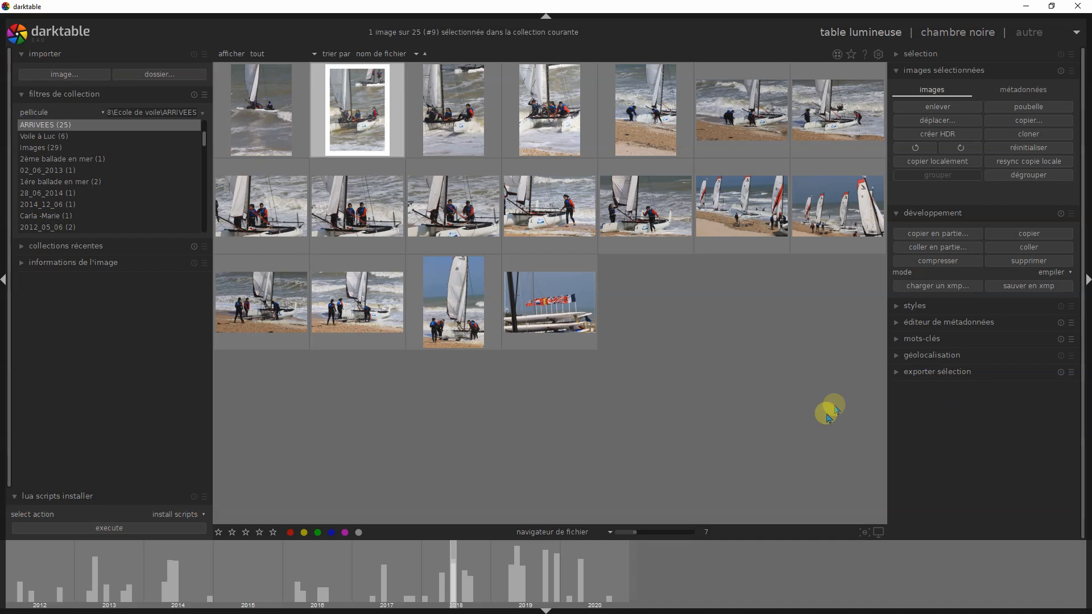
pyautogui.click(899, 307)
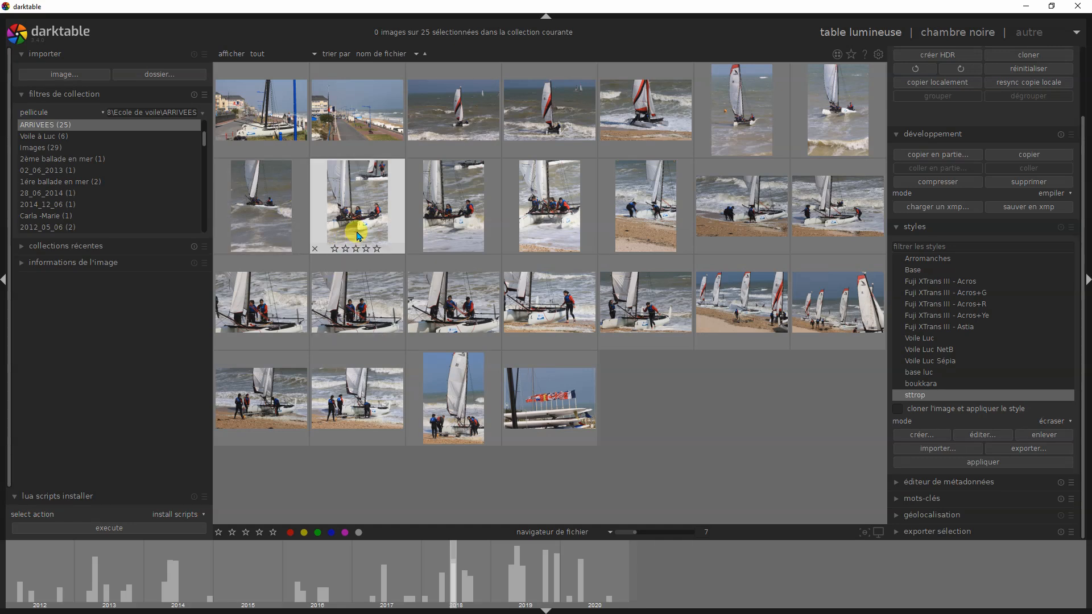
# Step: Select three catamaran photos from different rows of the collection and apply the style "base luc" to them
pyautogui.click(357, 235)
pyautogui.keyDown('ctrl'); pyautogui.click(521, 303); pyautogui.keyUp('ctrl')
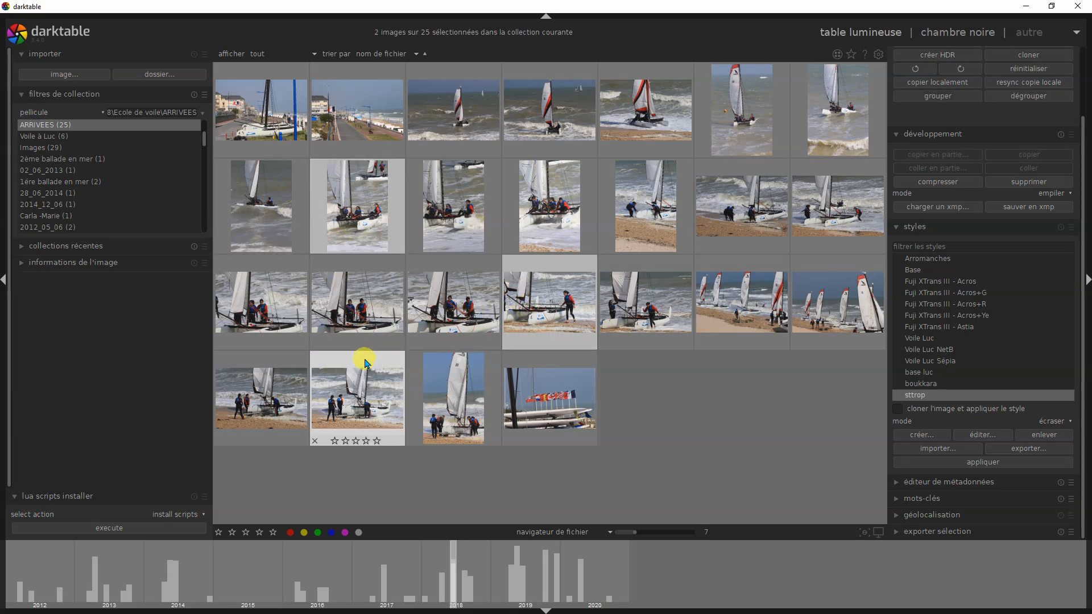
pyautogui.keyDown('ctrl'); pyautogui.click(362, 400); pyautogui.keyUp('ctrl')
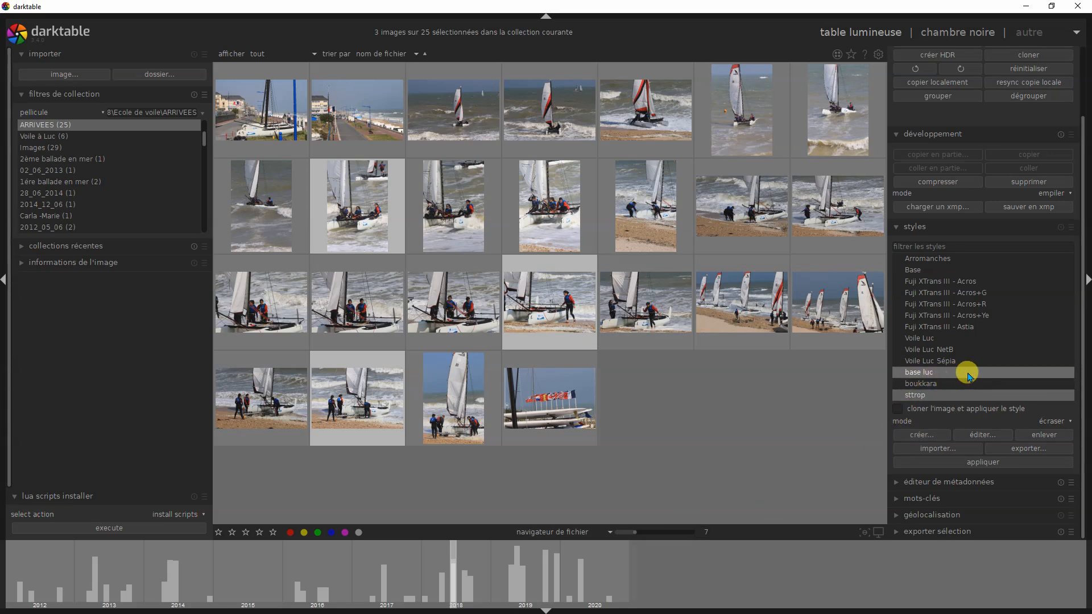
pyautogui.moveTo(969, 376)
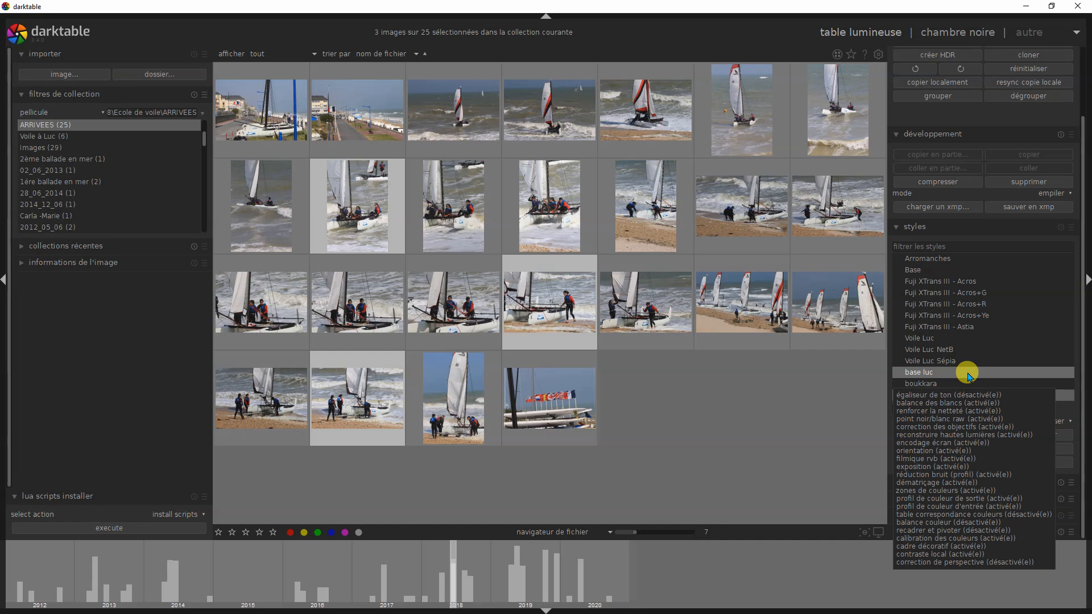
pyautogui.doubleClick(969, 374)
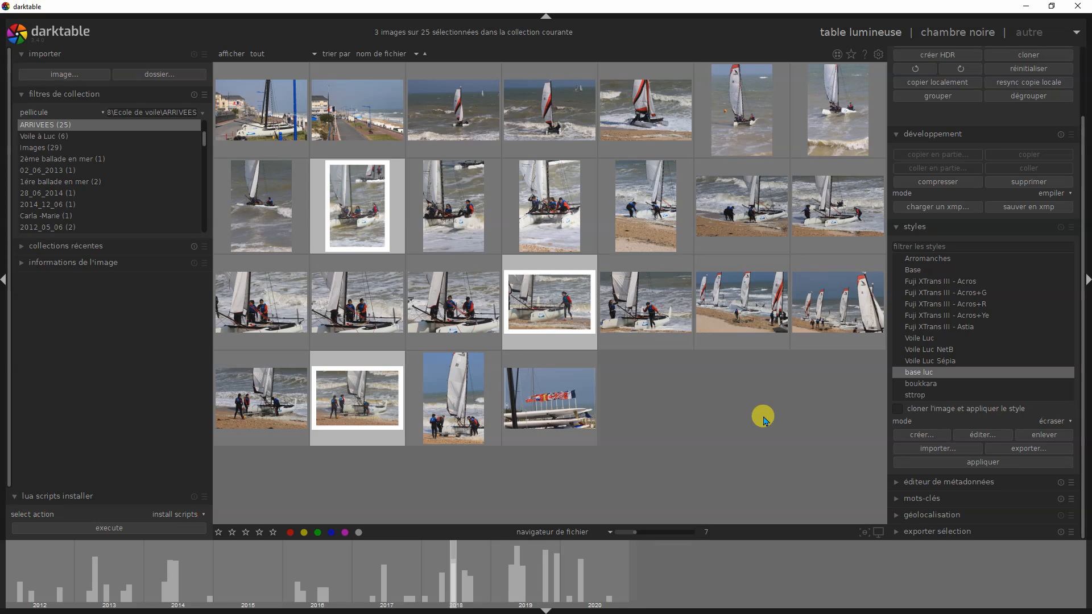
# Step: Delete the development history of the three selected photos and confirm the deletion
pyautogui.click(1022, 185)
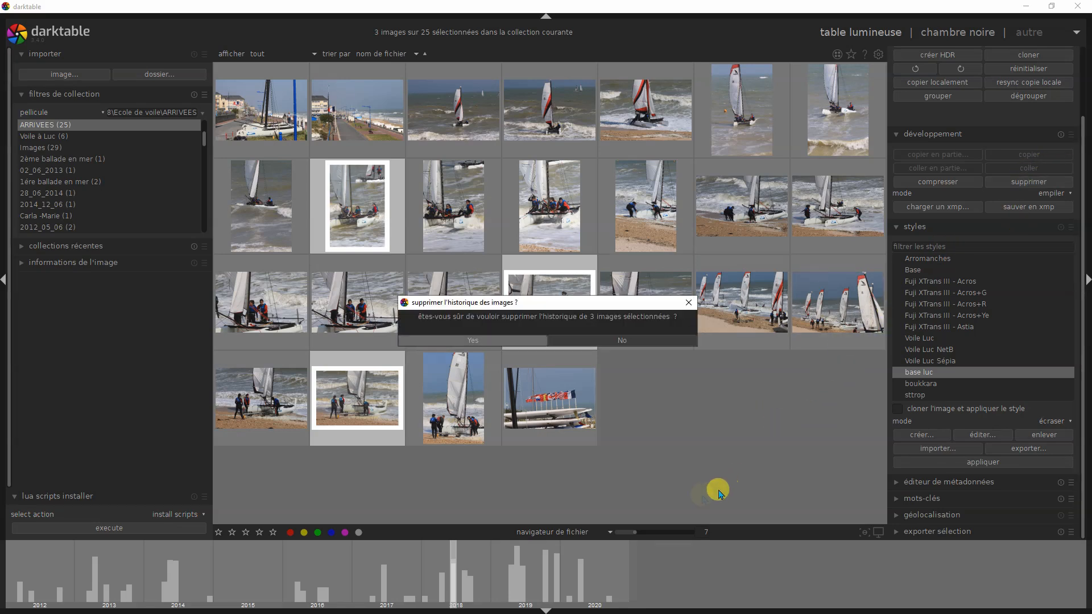
pyautogui.click(492, 341)
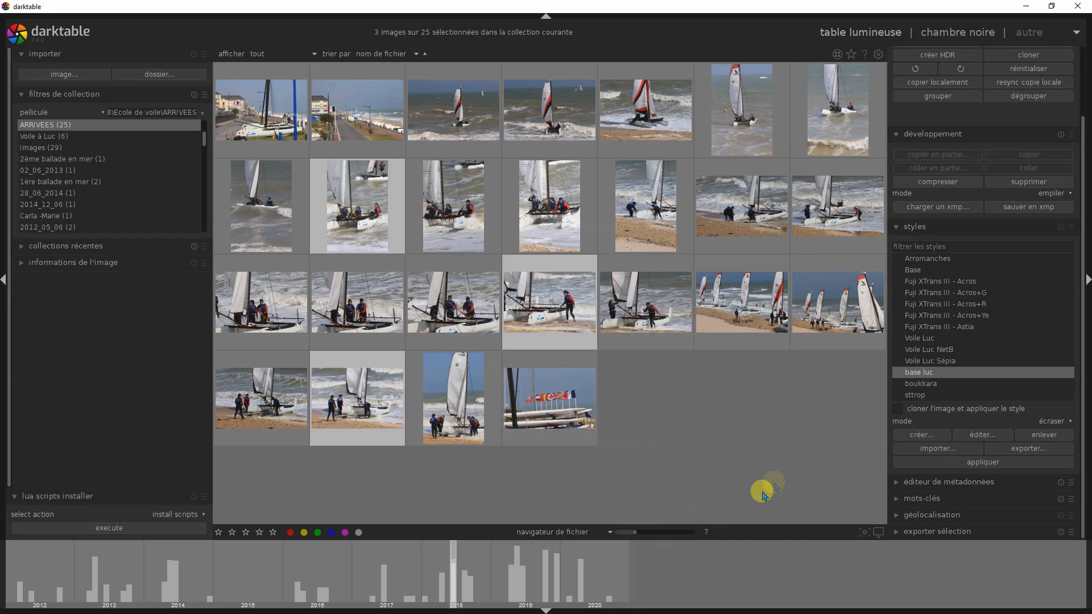
# Step: Apply the style "base luc" to all images of the ARRIVEES collection and clear the selection
pyautogui.hotkey('ctrl', 'a')
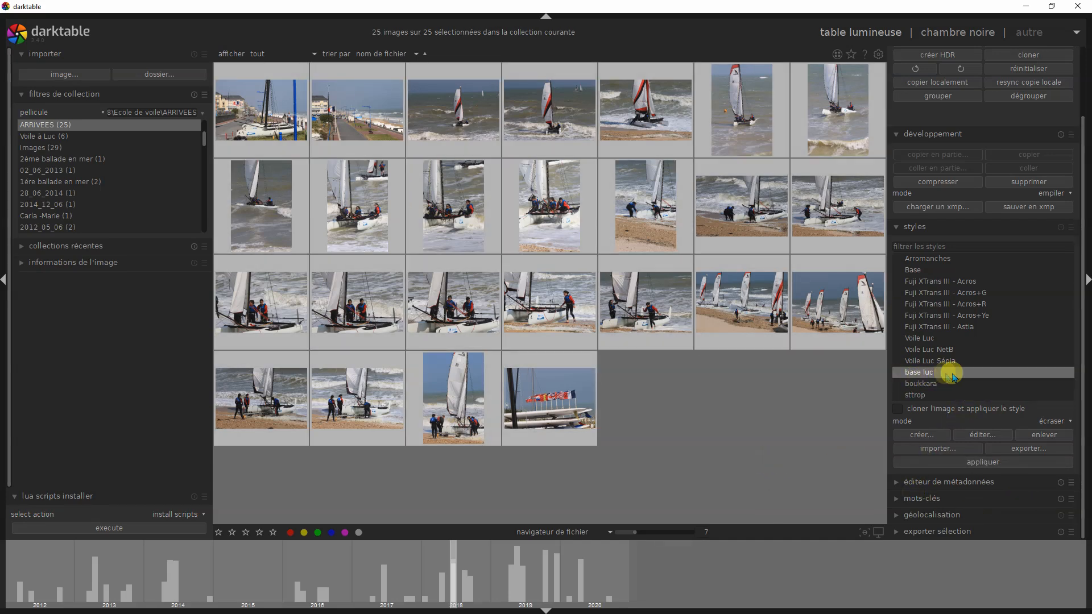
pyautogui.doubleClick(1009, 373)
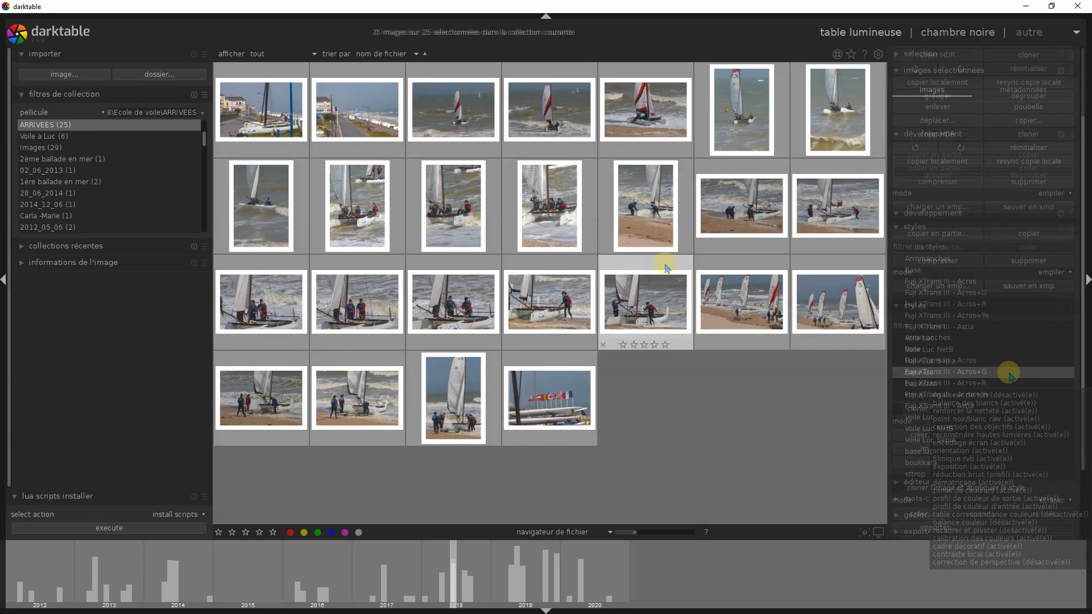
pyautogui.click(699, 390)
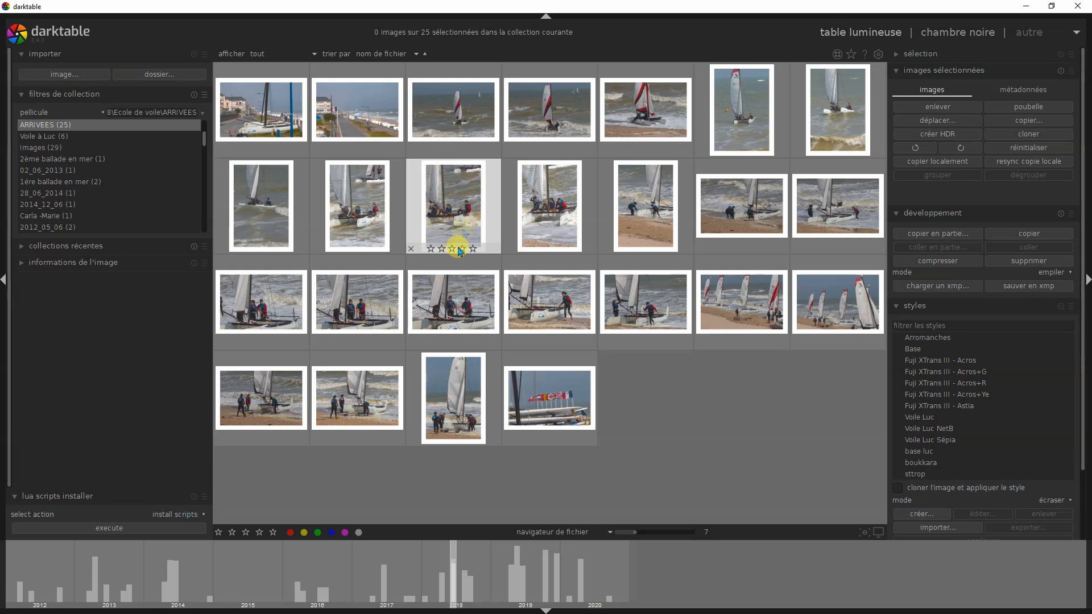
# Step: Inspect the fourth photo with the red, white and black sail in the chambre noire, and return to the table lumineuse
pyautogui.click(551, 132)
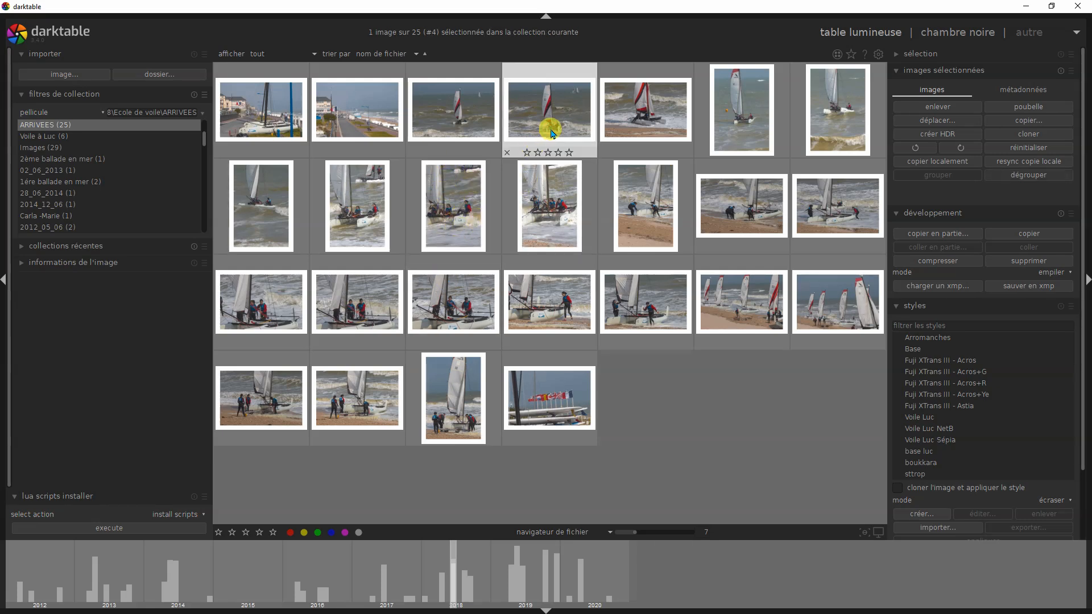
pyautogui.doubleClick(551, 132)
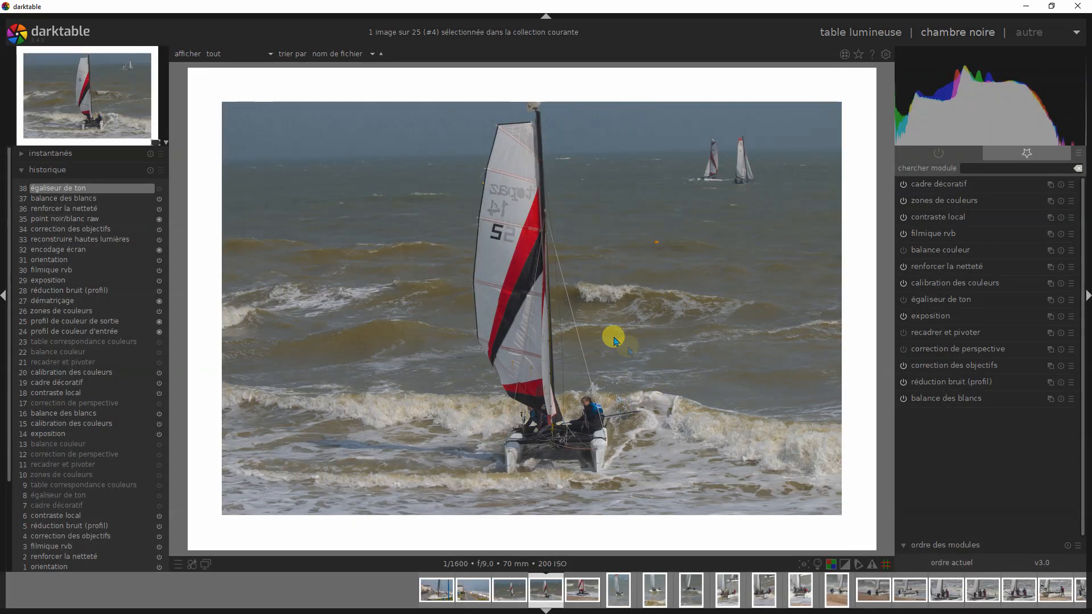
pyautogui.moveTo(1018, 102)
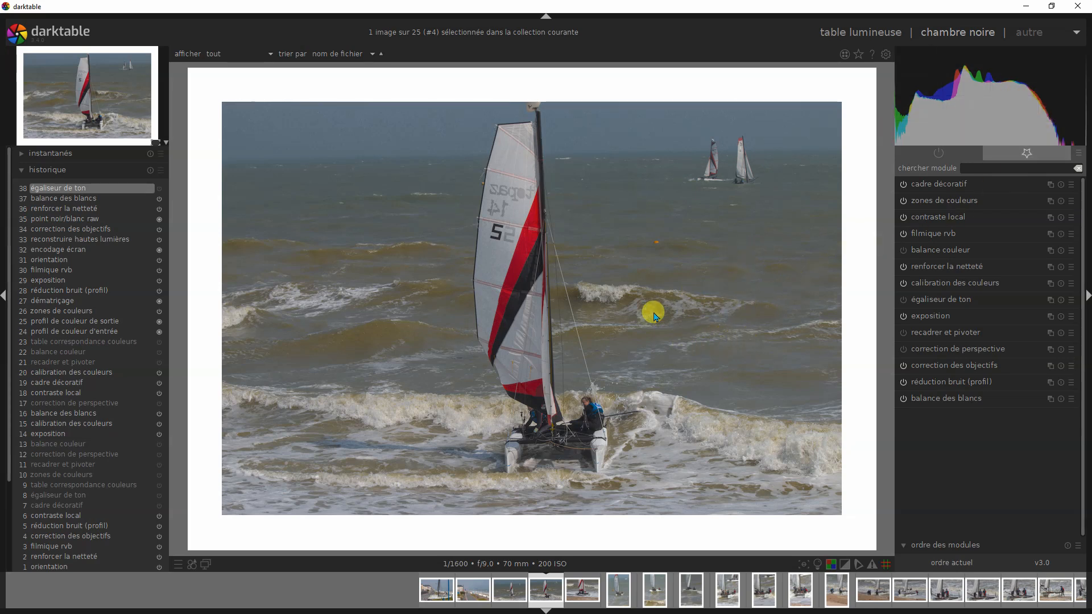
pyautogui.click(832, 40)
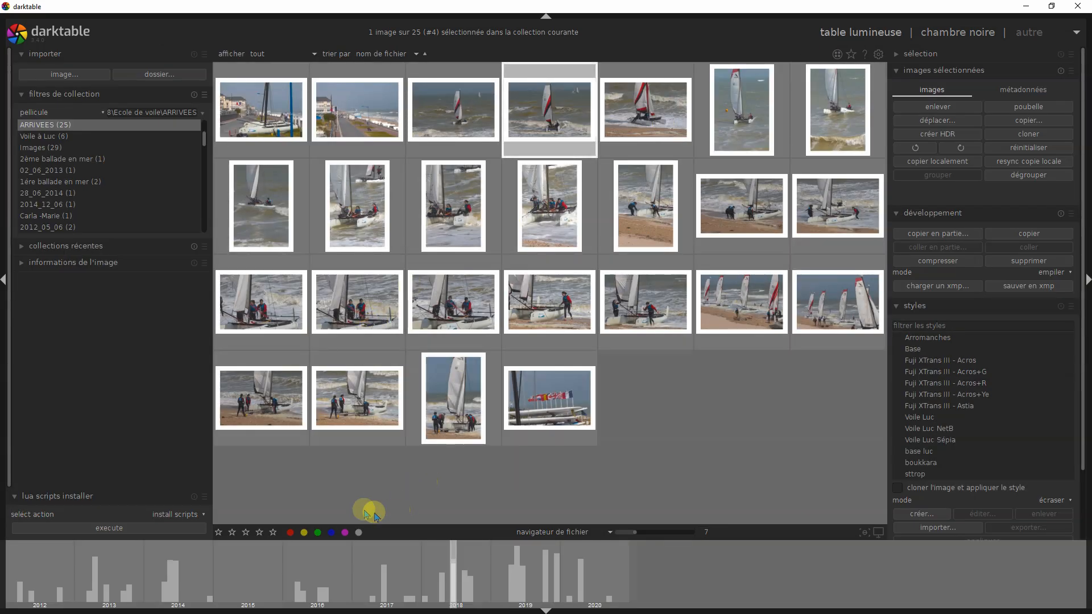
# Step: Open the photo of the crew hauling a catamaran ashore in the chambre noire and check its zones de couleurs settings
pyautogui.moveTo(439, 190)
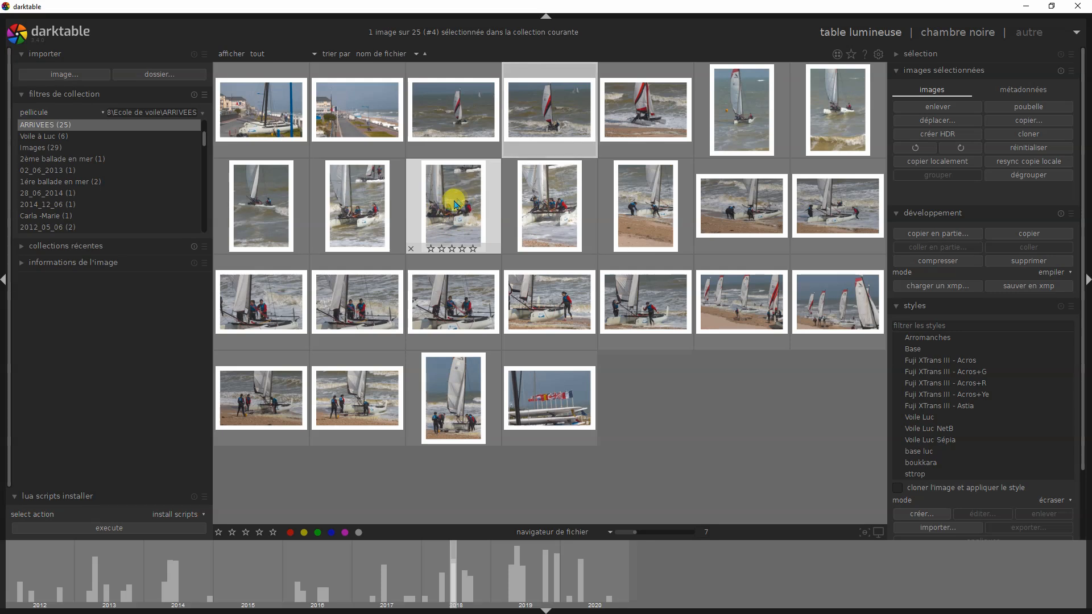
pyautogui.click(460, 413)
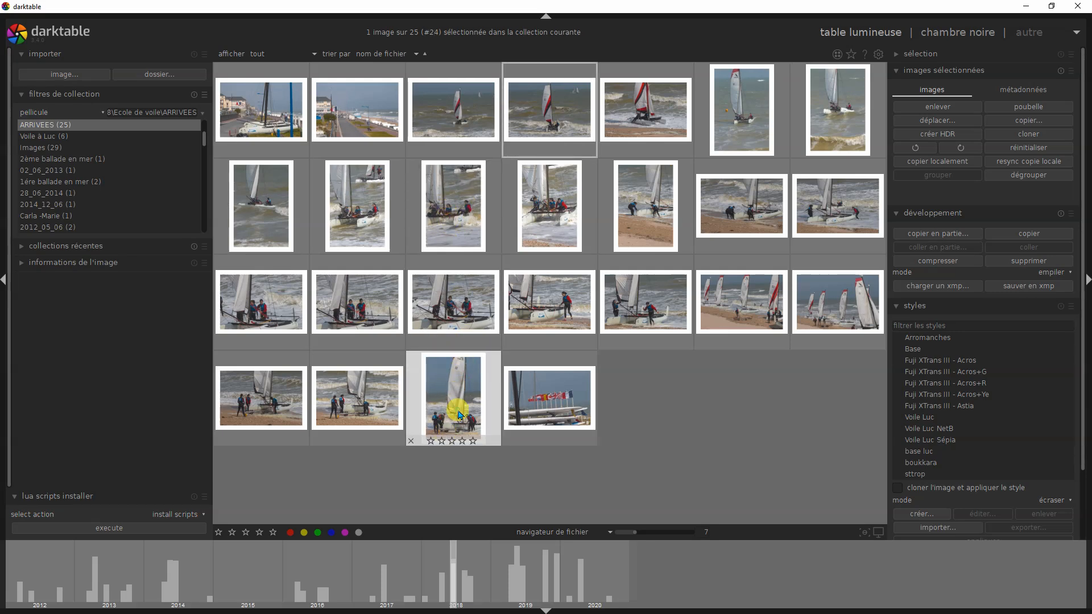
pyautogui.doubleClick(460, 414)
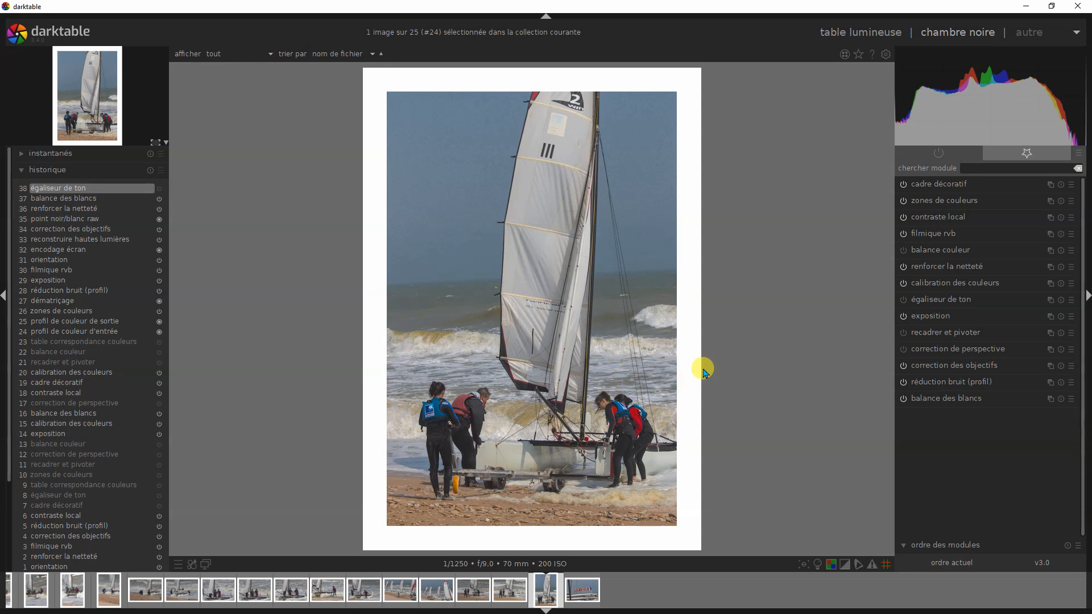
pyautogui.click(927, 201)
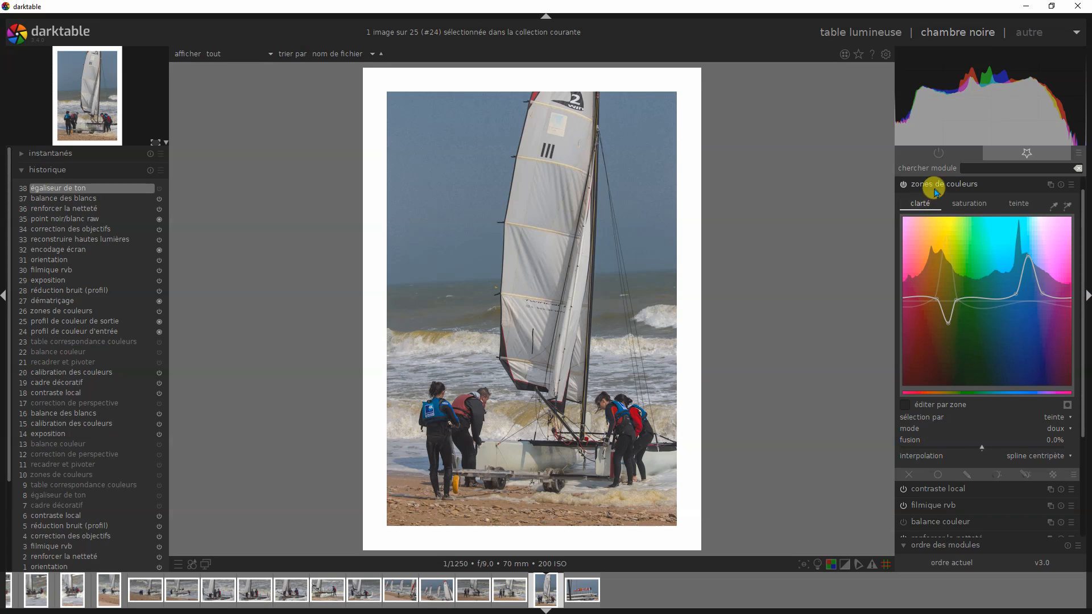
pyautogui.click(935, 190)
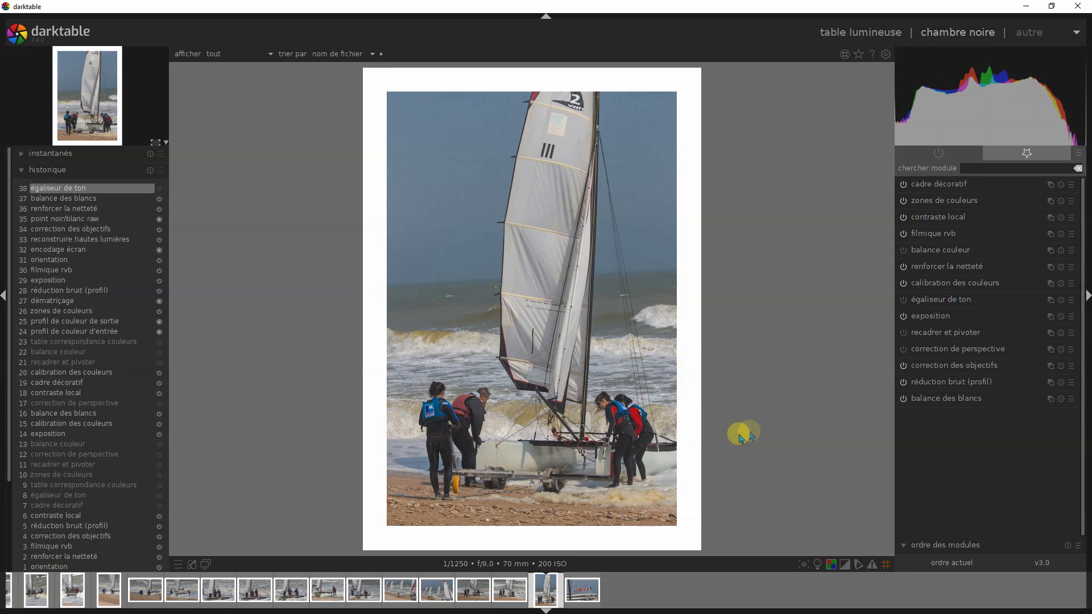
# Step: Sample the sand's hue in zones de couleurs and raise the saturation curve at that hue, keeping the neighbouring reds near neutral
pyautogui.click(928, 199)
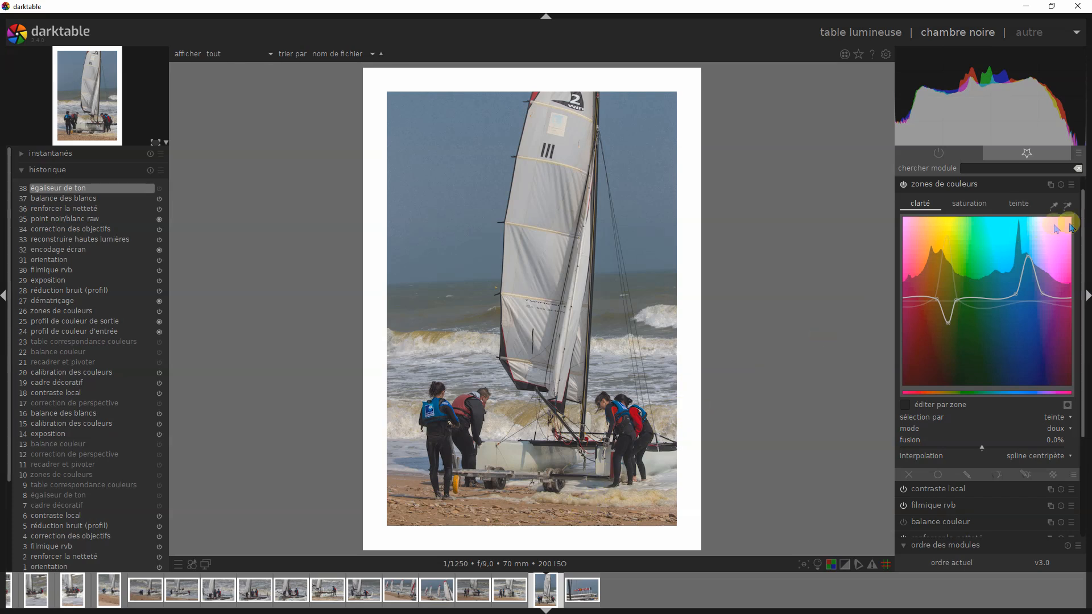
pyautogui.click(1053, 210)
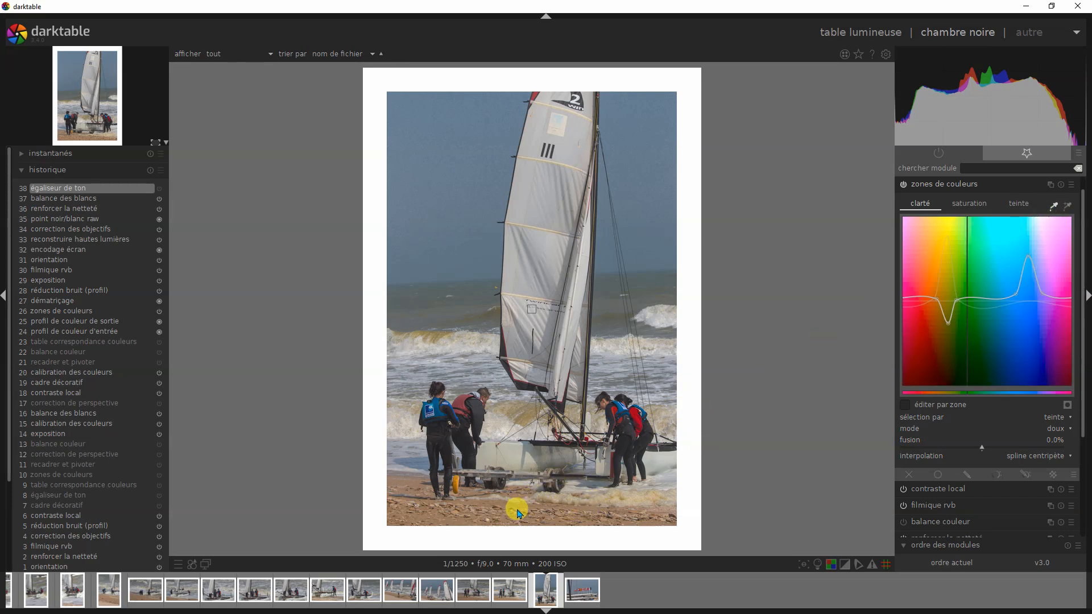
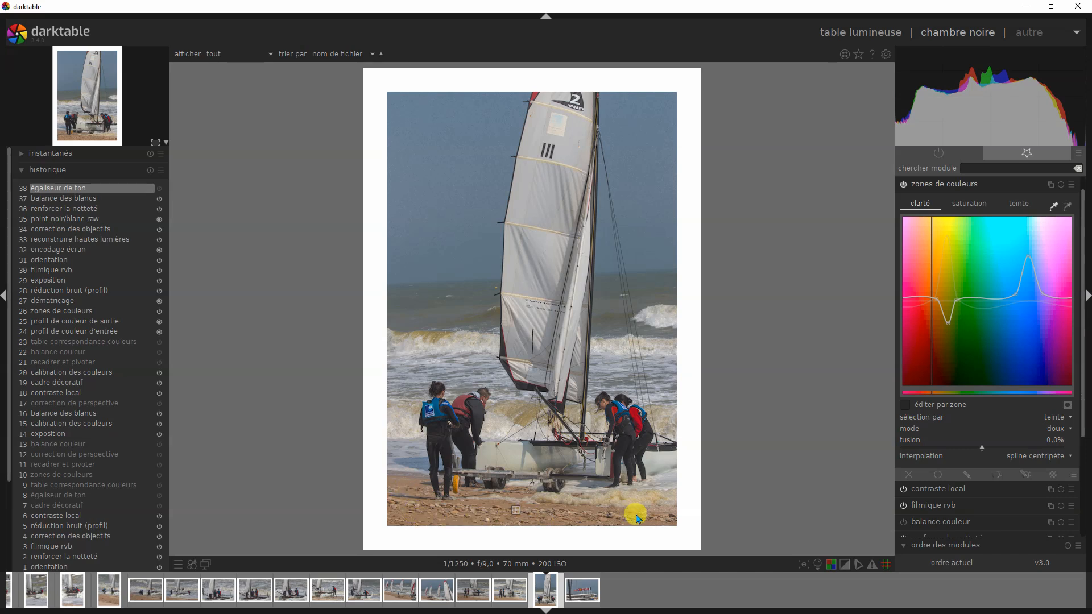
pyautogui.click(409, 488)
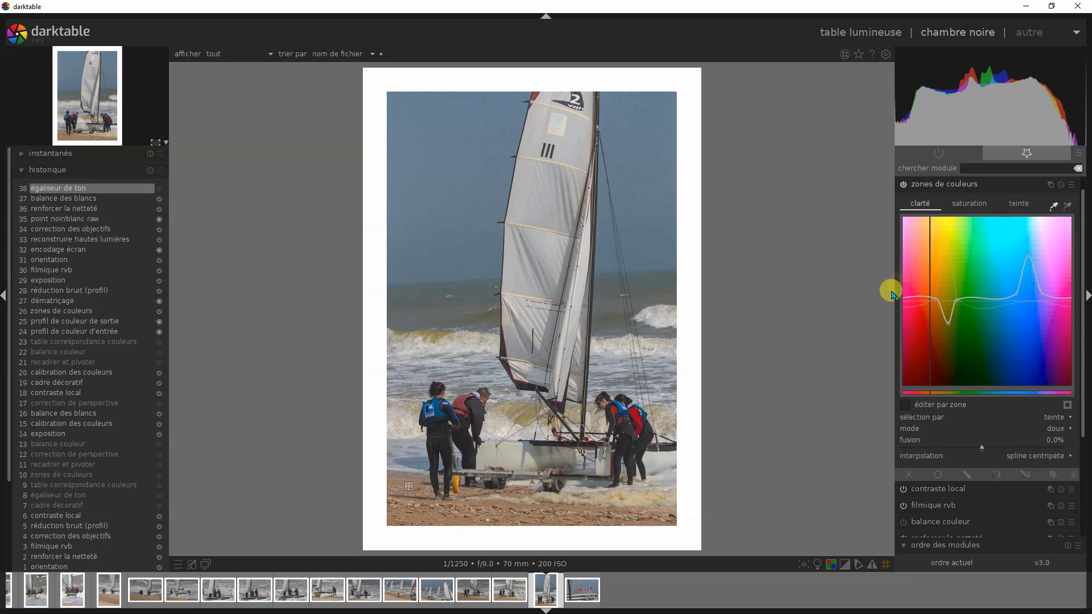
pyautogui.click(965, 204)
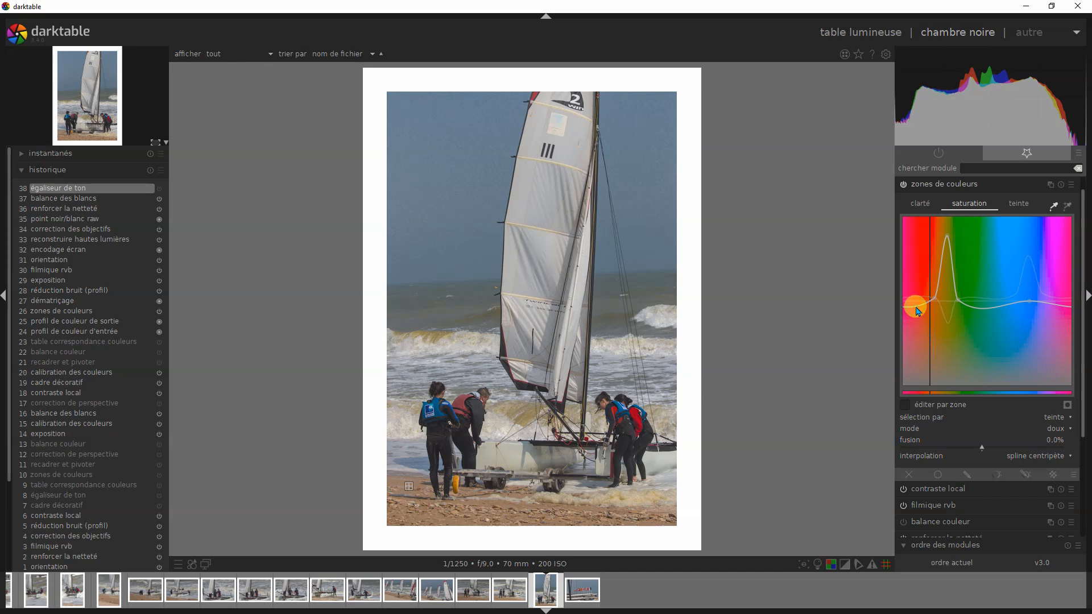
pyautogui.moveTo(931, 306); pyautogui.dragTo(930, 254)
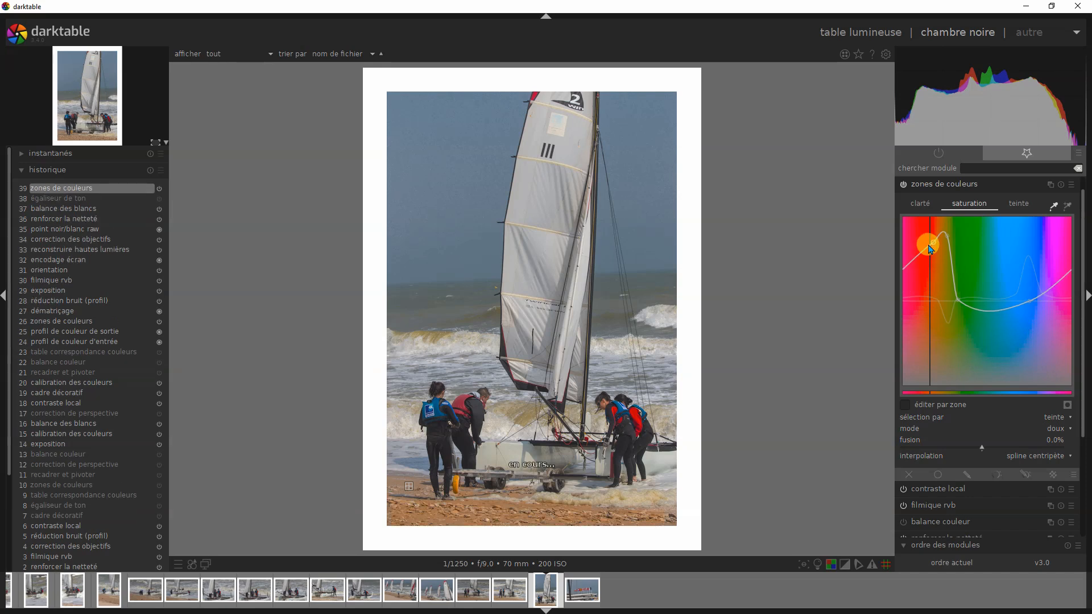
pyautogui.moveTo(915, 265); pyautogui.dragTo(924, 292)
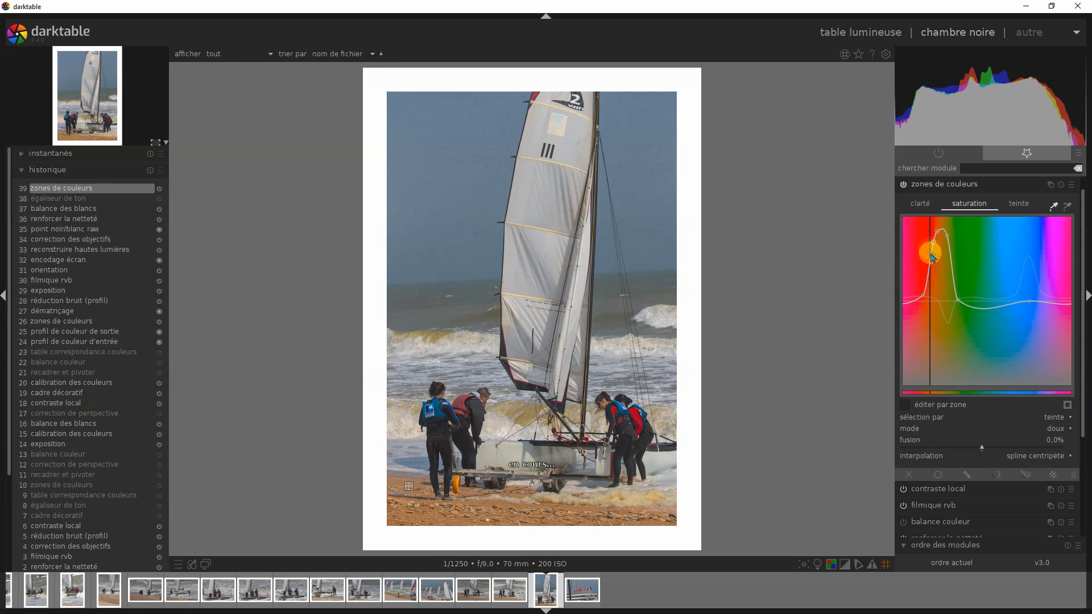
# Step: Compare the sand with zones de couleurs disabled and enabled, and reopen the module's settings
pyautogui.click(903, 182)
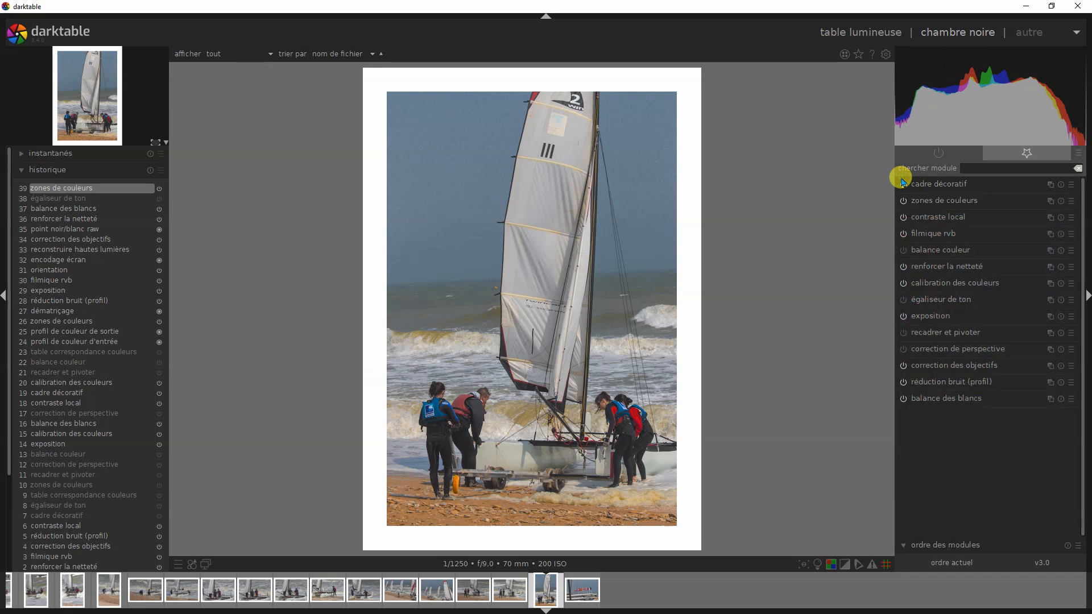
pyautogui.click(903, 201)
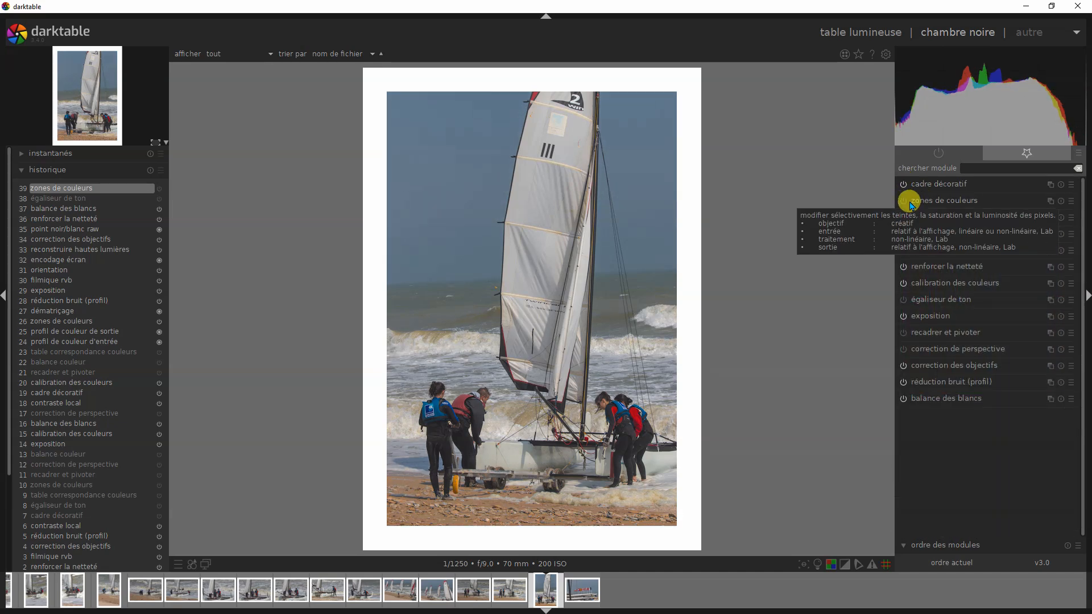
pyautogui.click(909, 205)
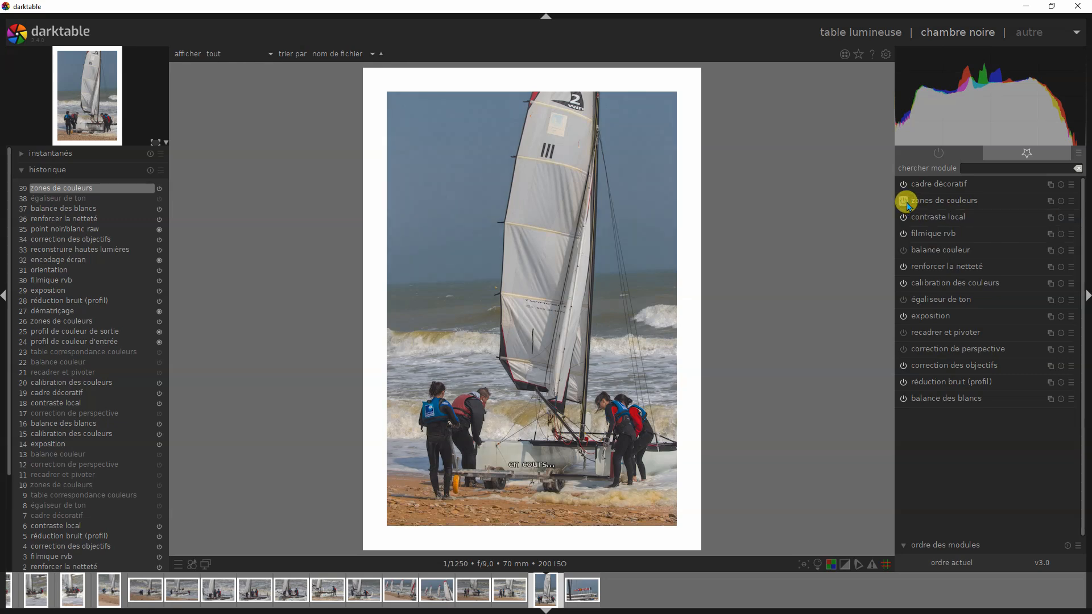
pyautogui.click(928, 200)
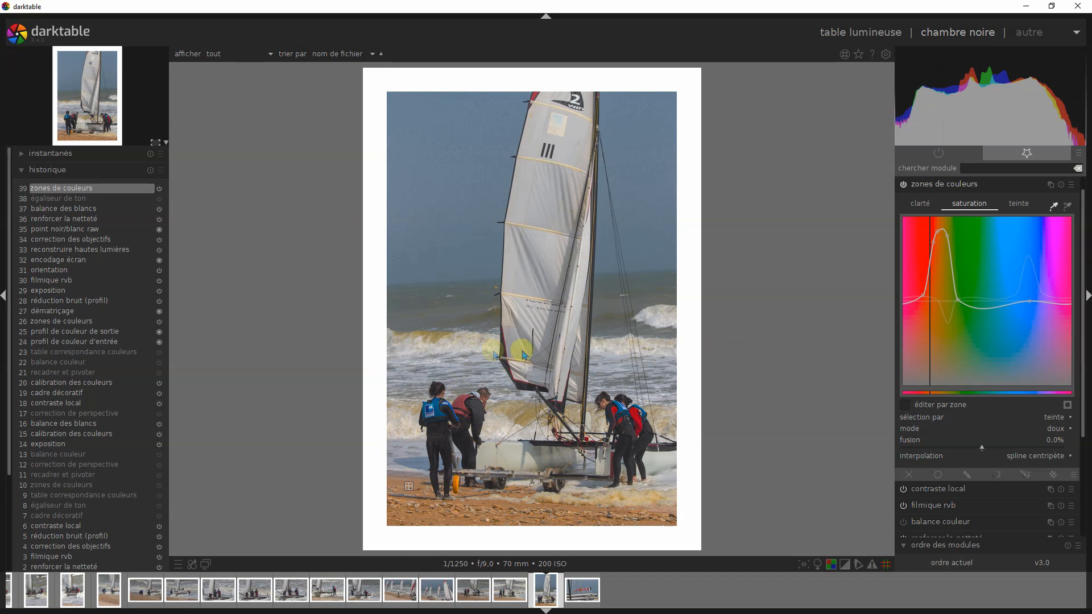
# Step: Sample the sky's blue with the zones de couleurs picker and strongly raise the saturation curve at that hue
pyautogui.click(1053, 206)
pyautogui.click(1055, 208)
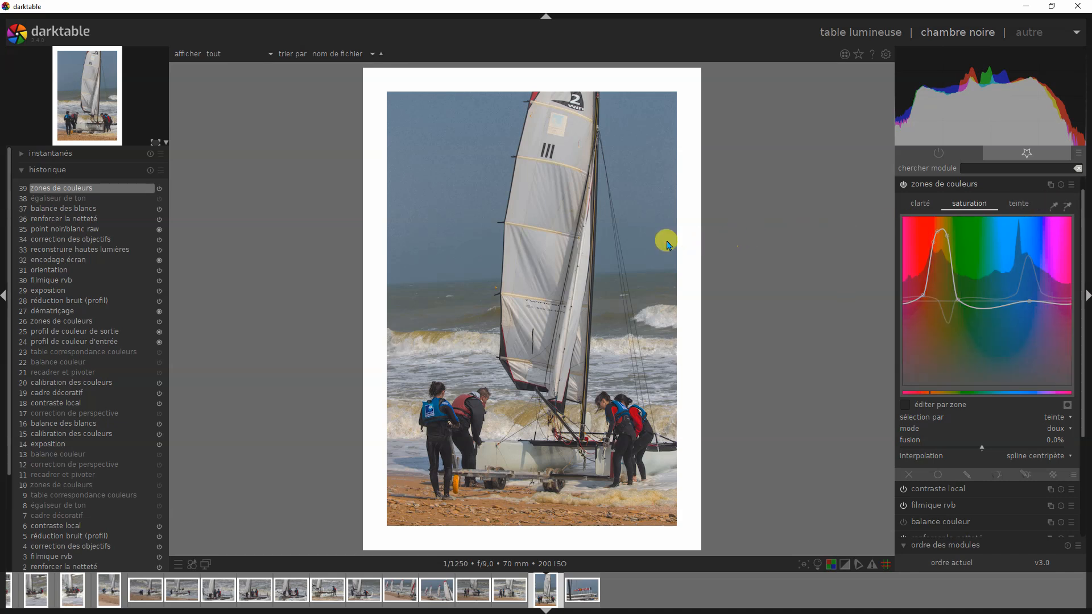
pyautogui.click(1061, 207)
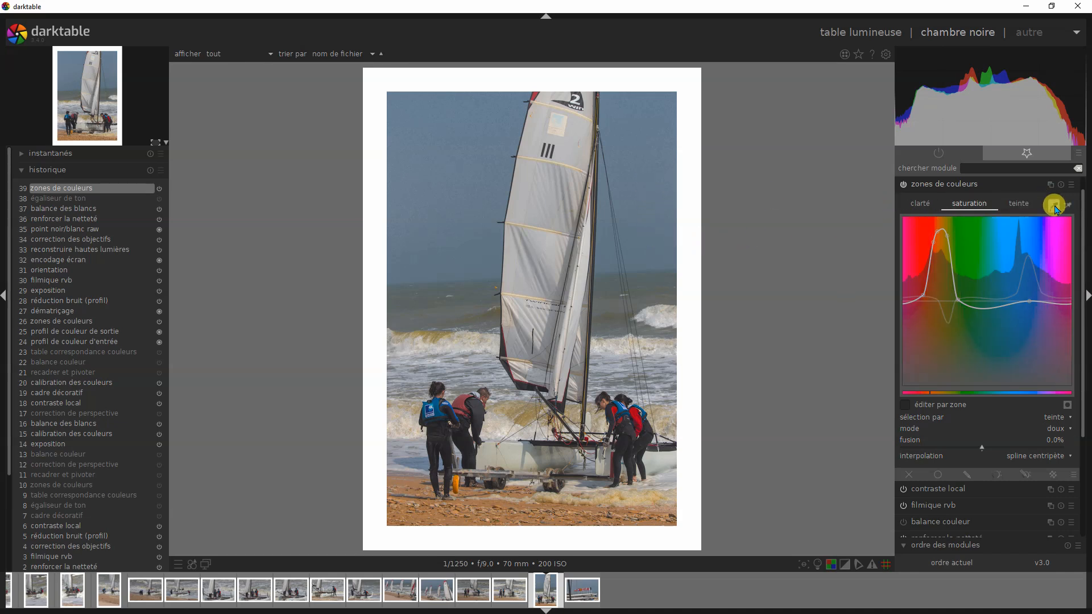
pyautogui.click(463, 184)
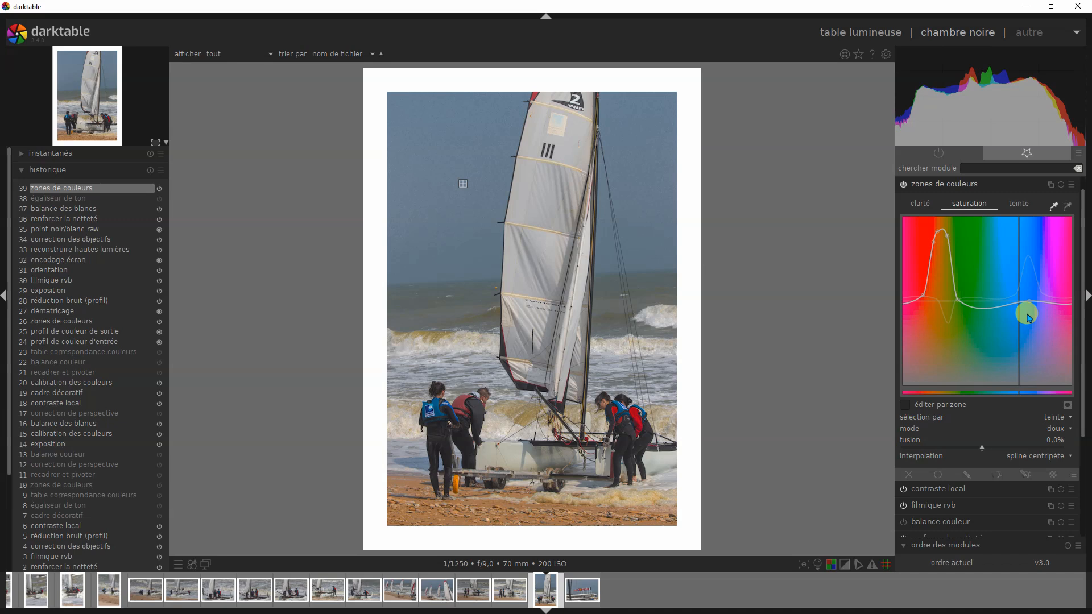
pyautogui.moveTo(1021, 302); pyautogui.dragTo(998, 290)
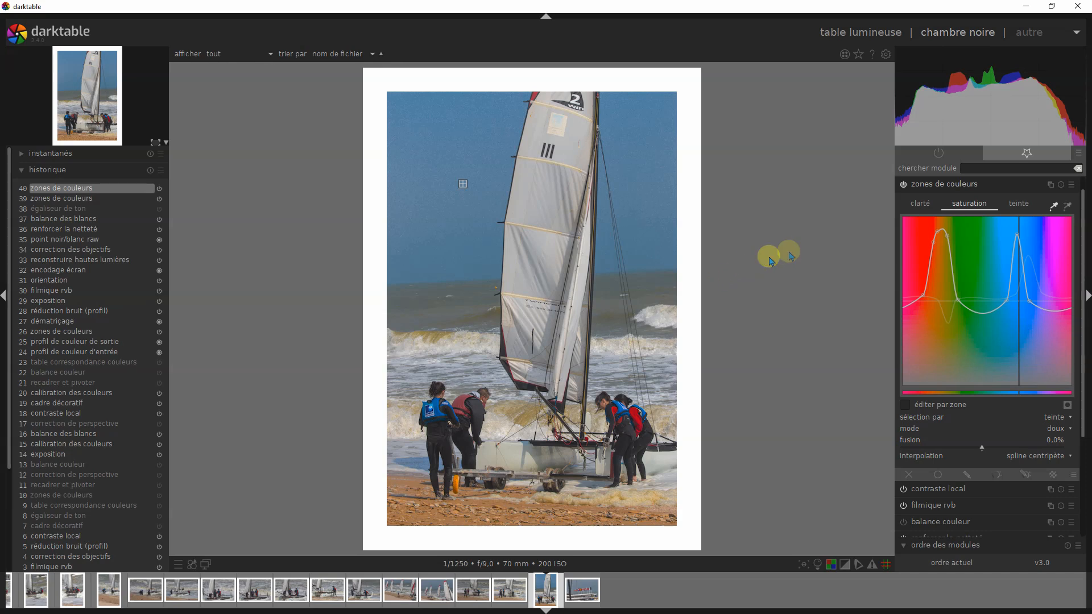
# Step: Compare the sky with zones de couleurs disabled and re-enabled, and collapse the module
pyautogui.click(903, 186)
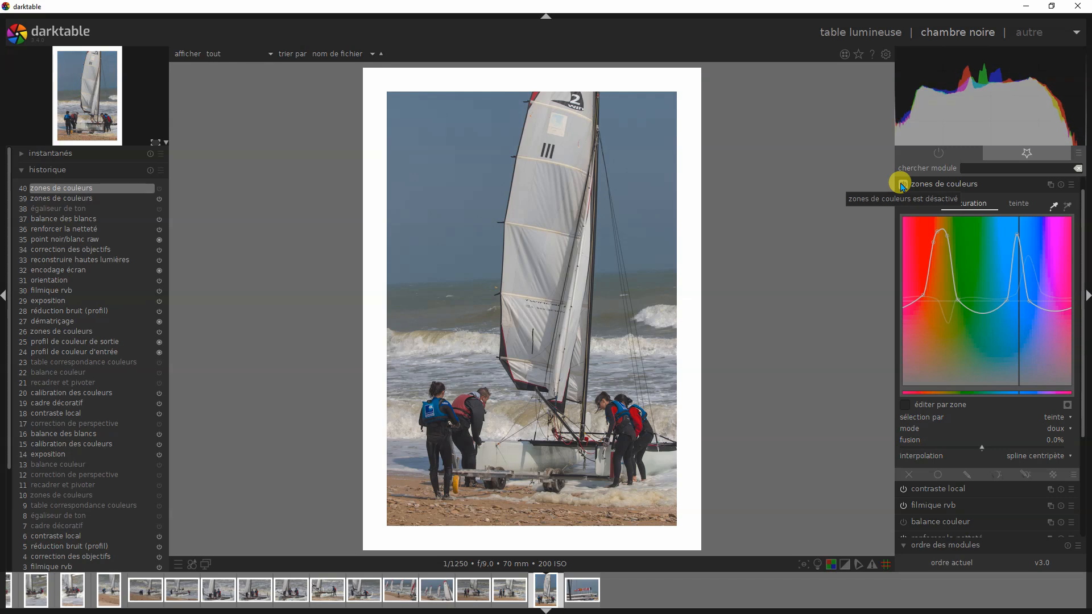
pyautogui.click(902, 185)
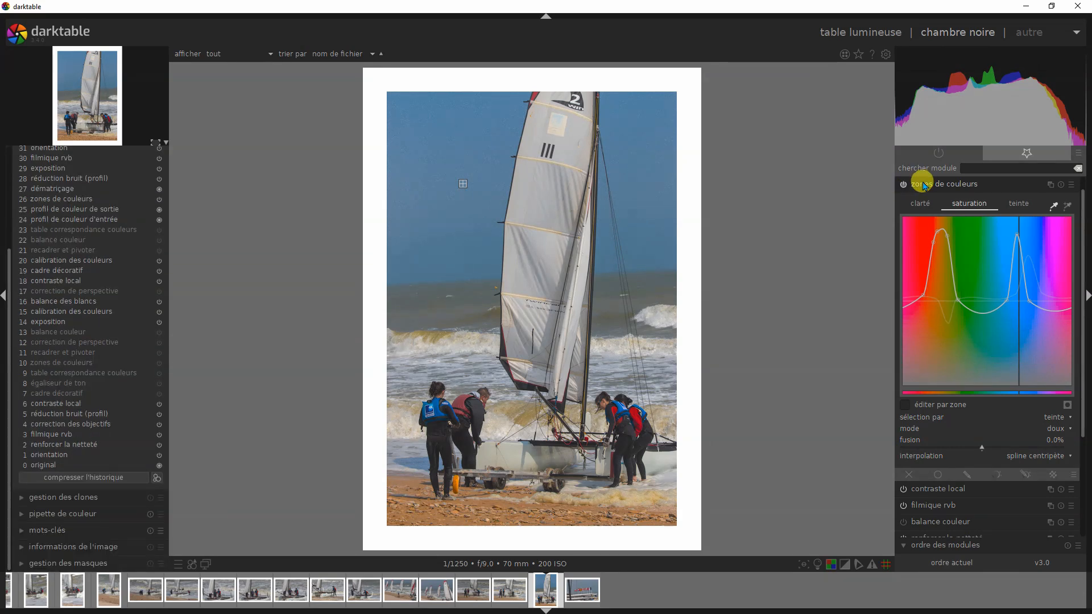
pyautogui.click(925, 185)
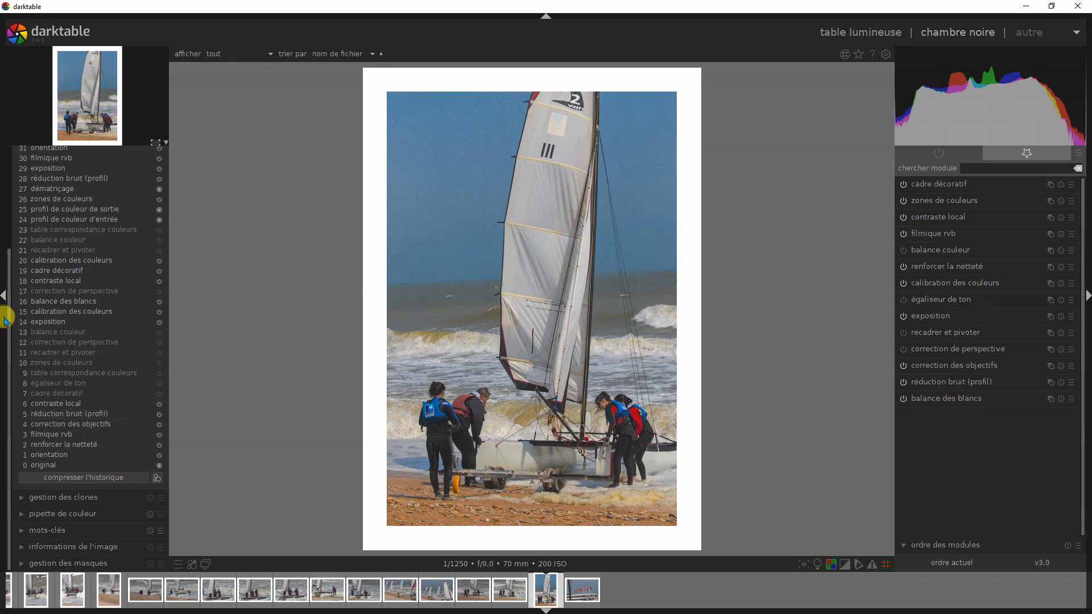
# Step: Compress the photo's history and save it with all elements as the style "base luc", replacing the existing style
pyautogui.moveTo(12, 298); pyautogui.dragTo(0, 341)
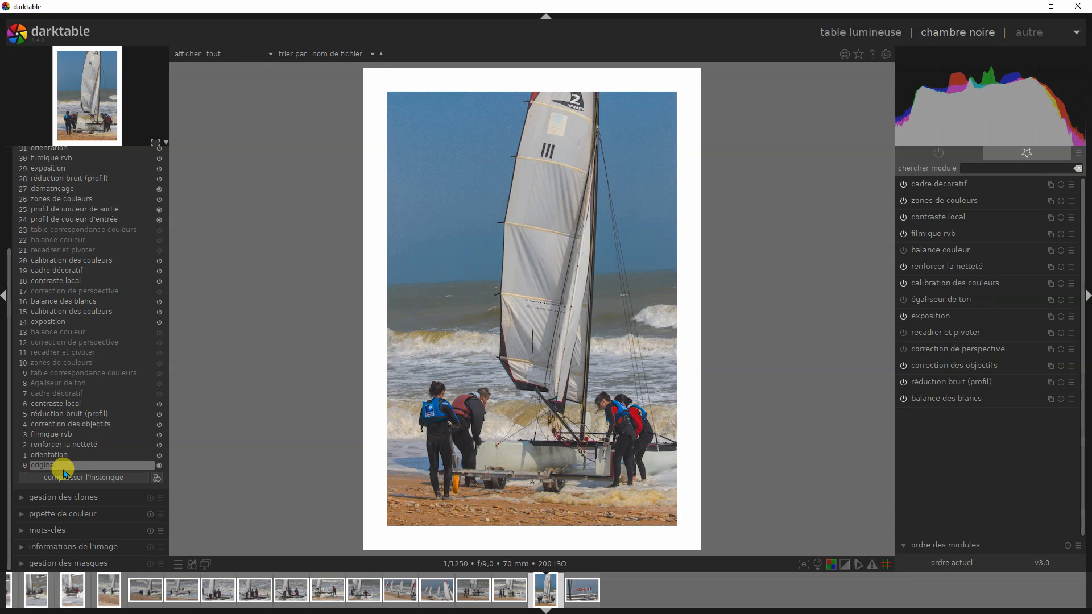
pyautogui.click(74, 478)
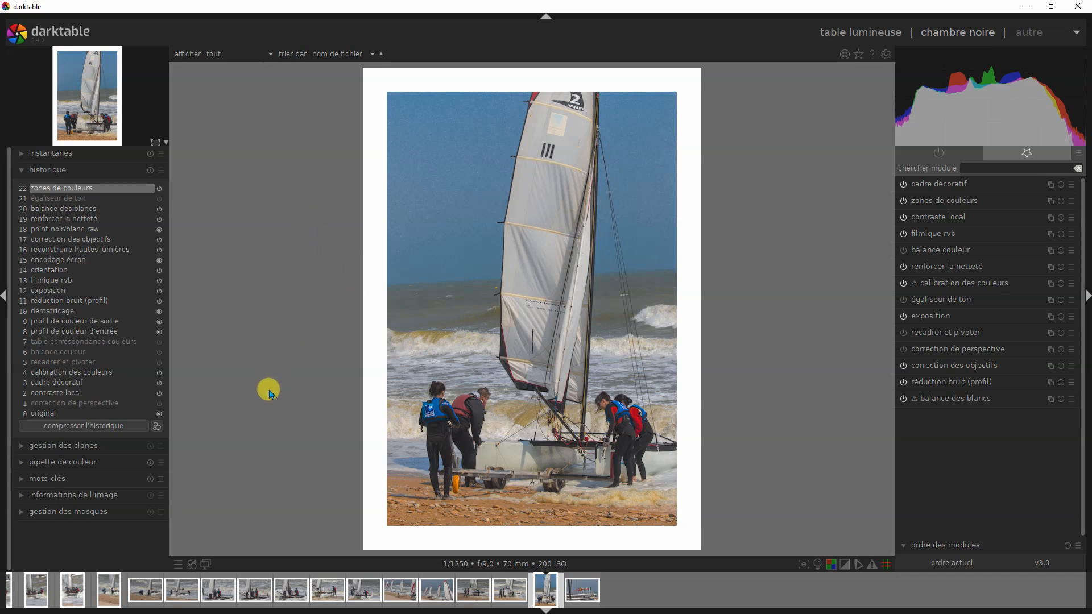
pyautogui.click(157, 427)
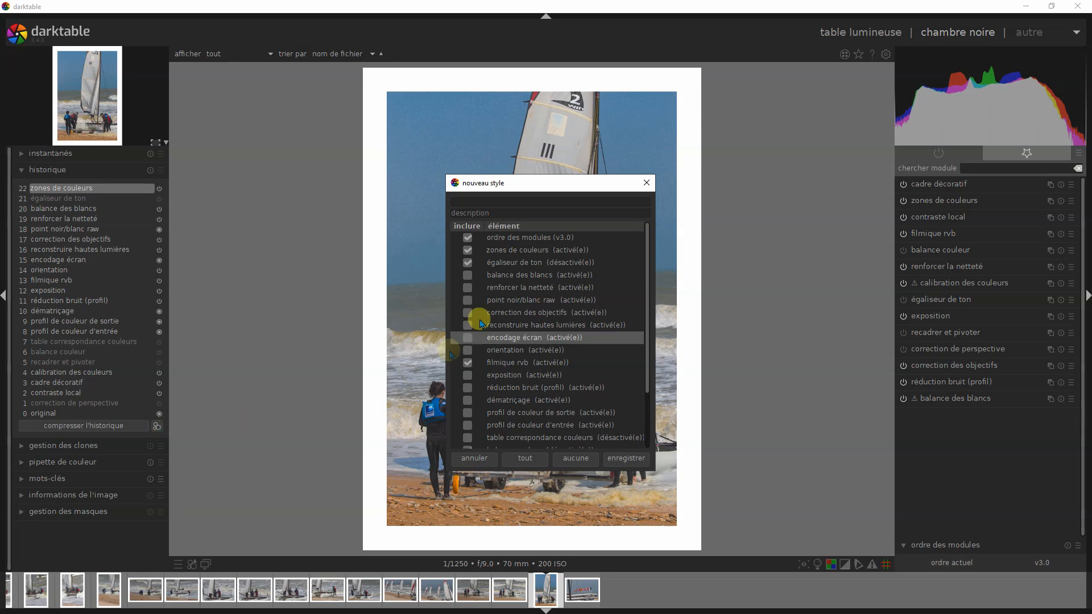
pyautogui.click(524, 458)
pyautogui.click(460, 202)
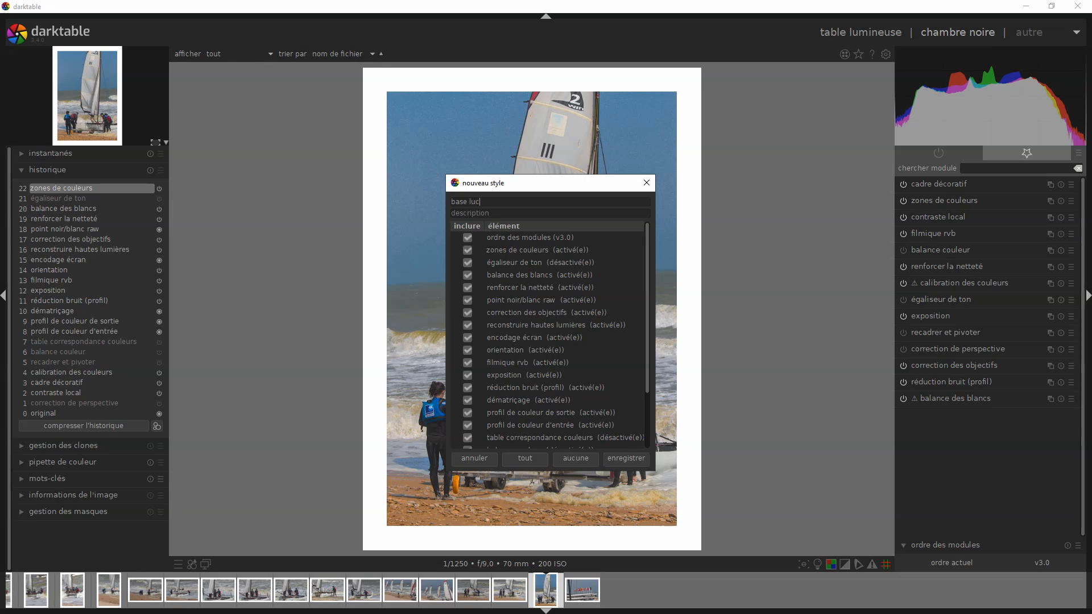
pyautogui.click(627, 459)
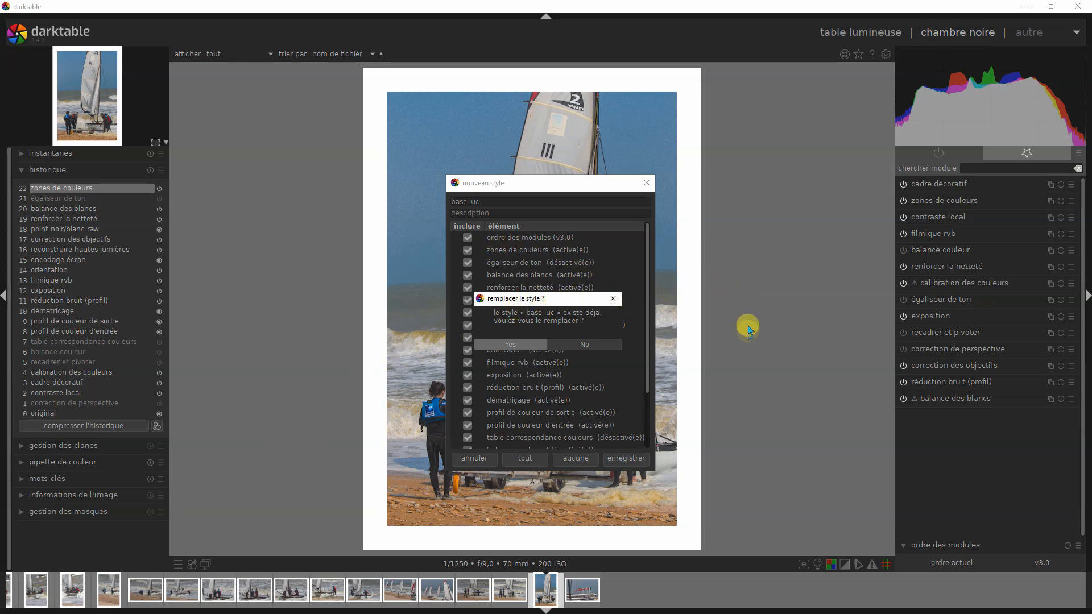
pyautogui.click(516, 345)
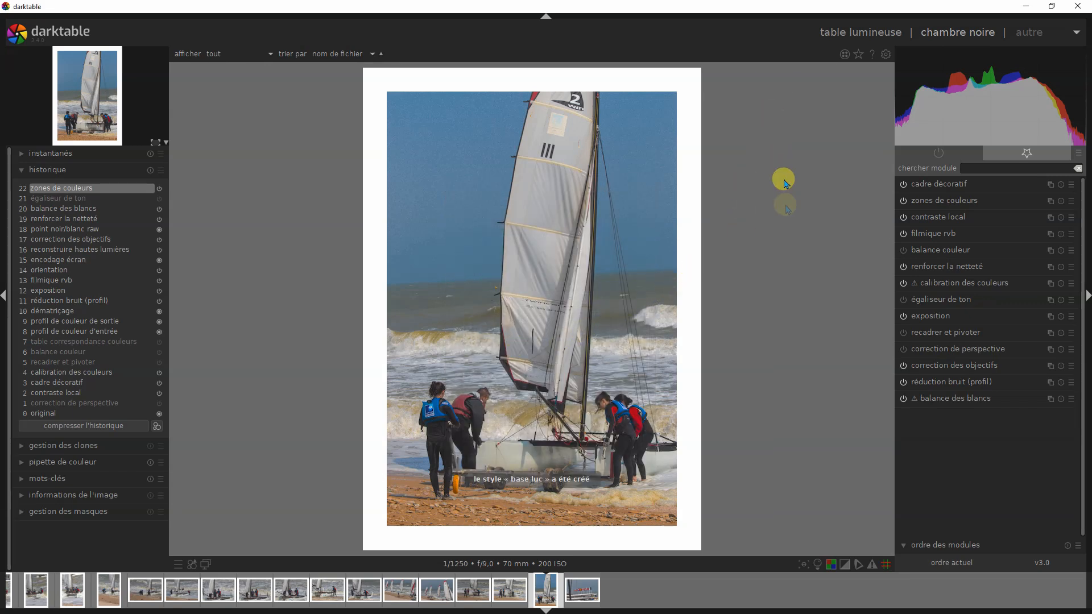
# Step: Return to the table lumineuse and apply the updated style "base luc" to all images of the ARRIVEES collection
pyautogui.click(854, 32)
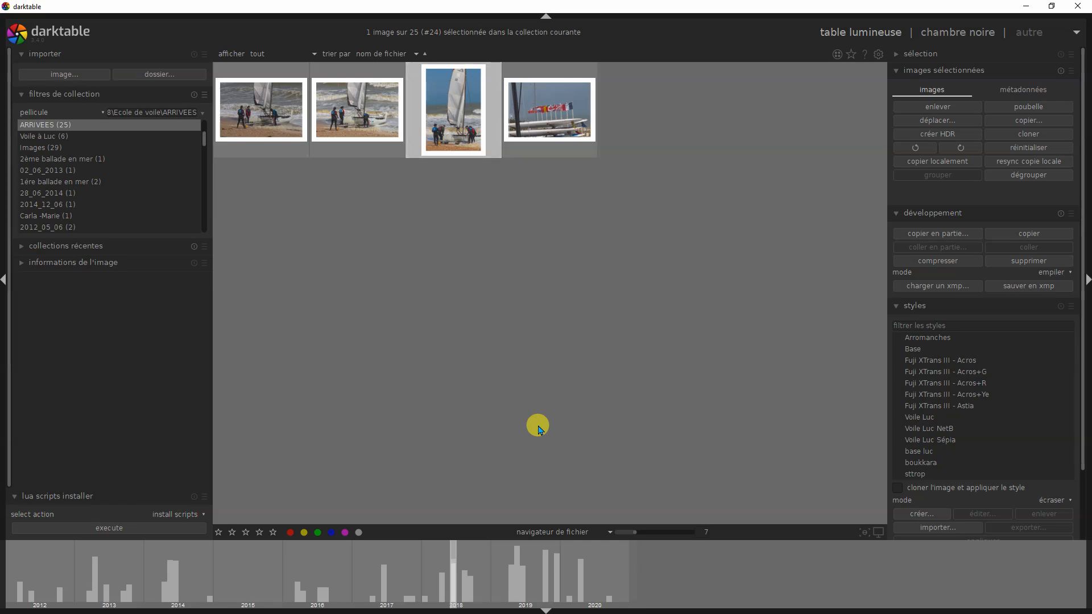
pyautogui.scroll(3, 592, 365)
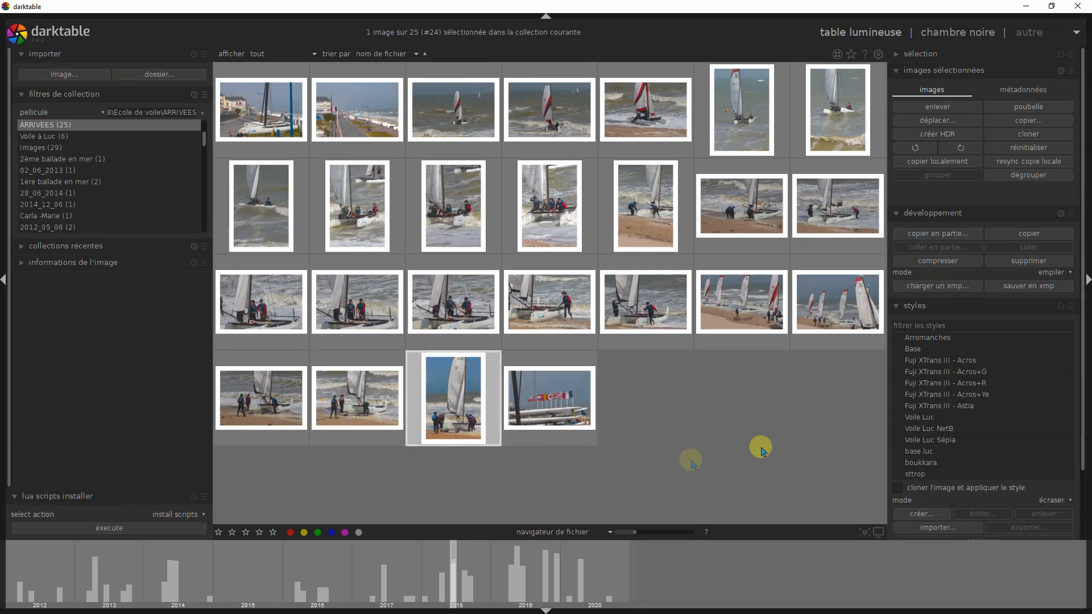
pyautogui.hotkey('ctrl', 'a')
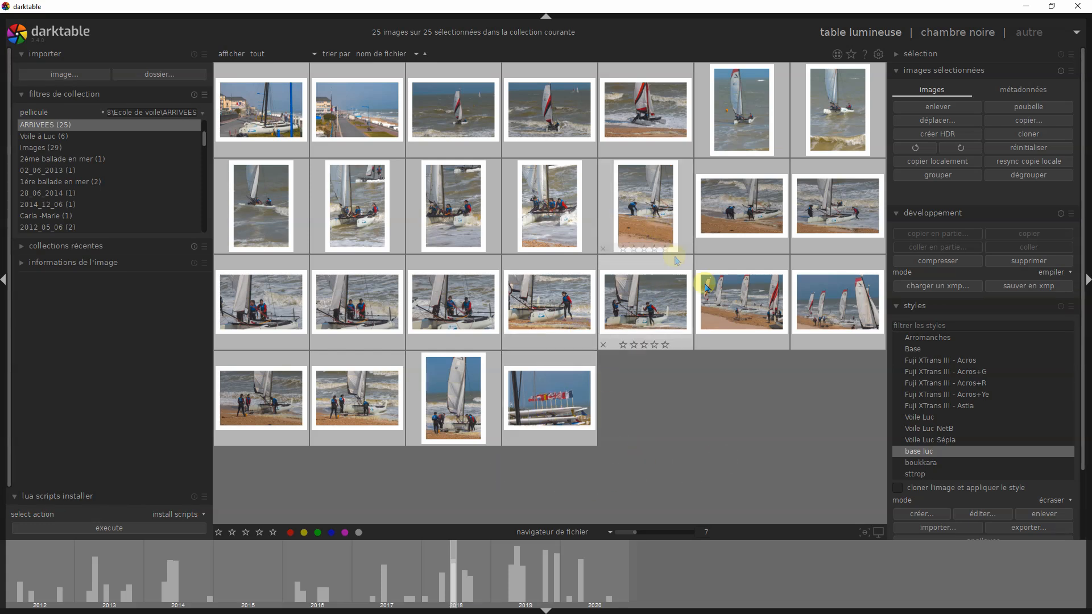
# Step: Open the beach photo with four catamaran sails in the chambre noire and compare its original state with the latest history state
pyautogui.click(738, 321)
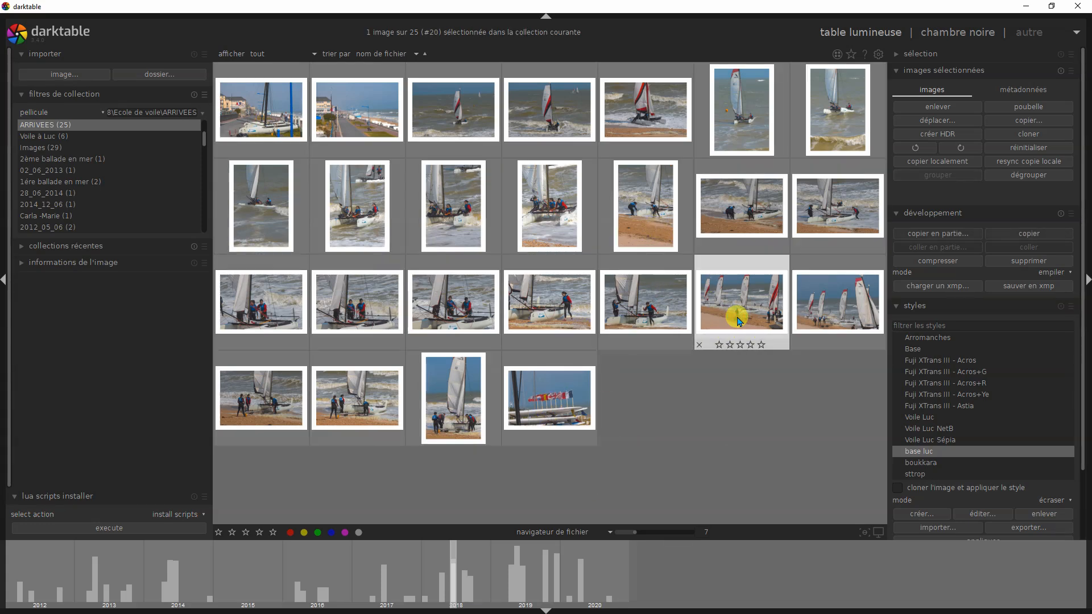
pyautogui.doubleClick(738, 321)
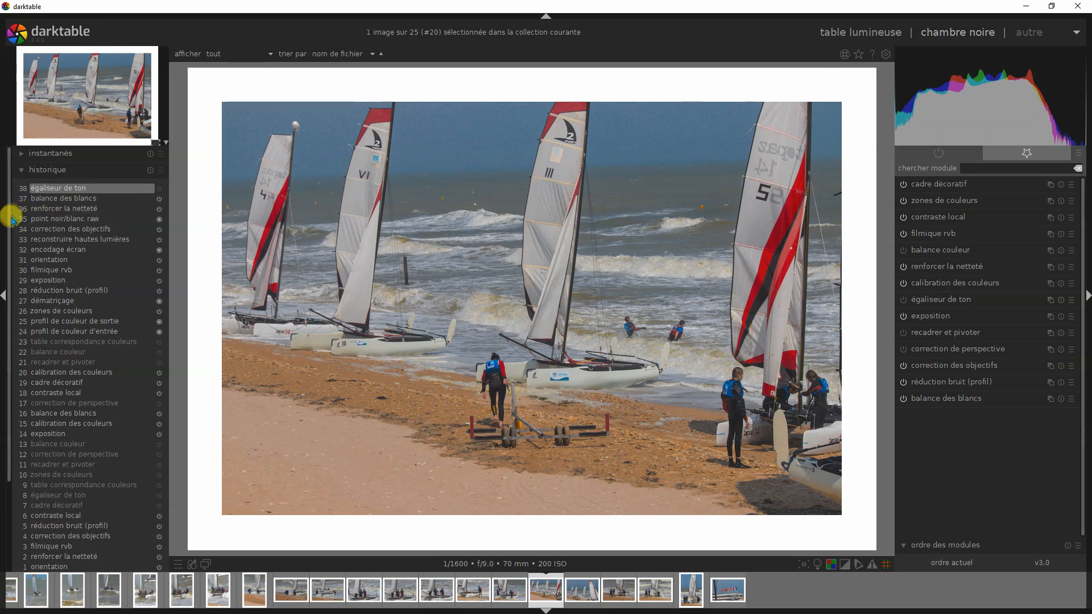
pyautogui.scroll(-4, 12, 214)
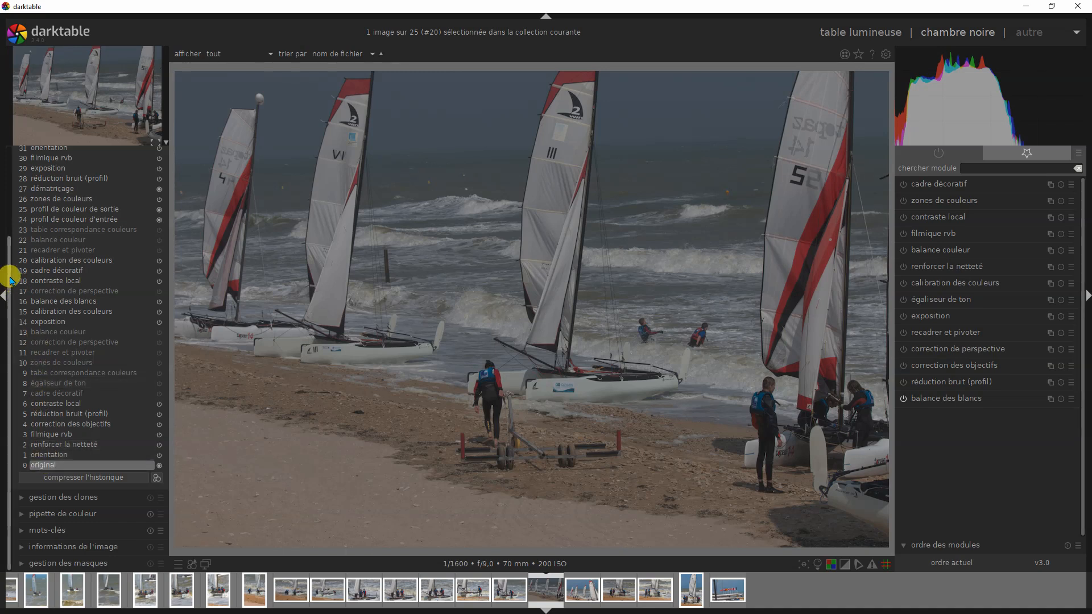
pyautogui.moveTo(10, 282); pyautogui.dragTo(12, 166)
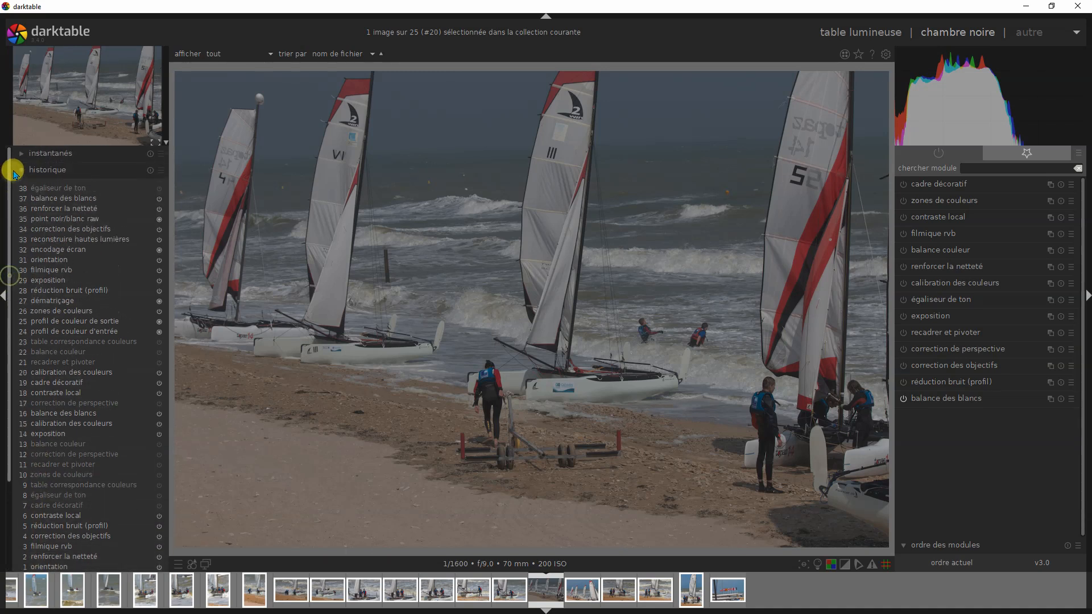
pyautogui.click(60, 192)
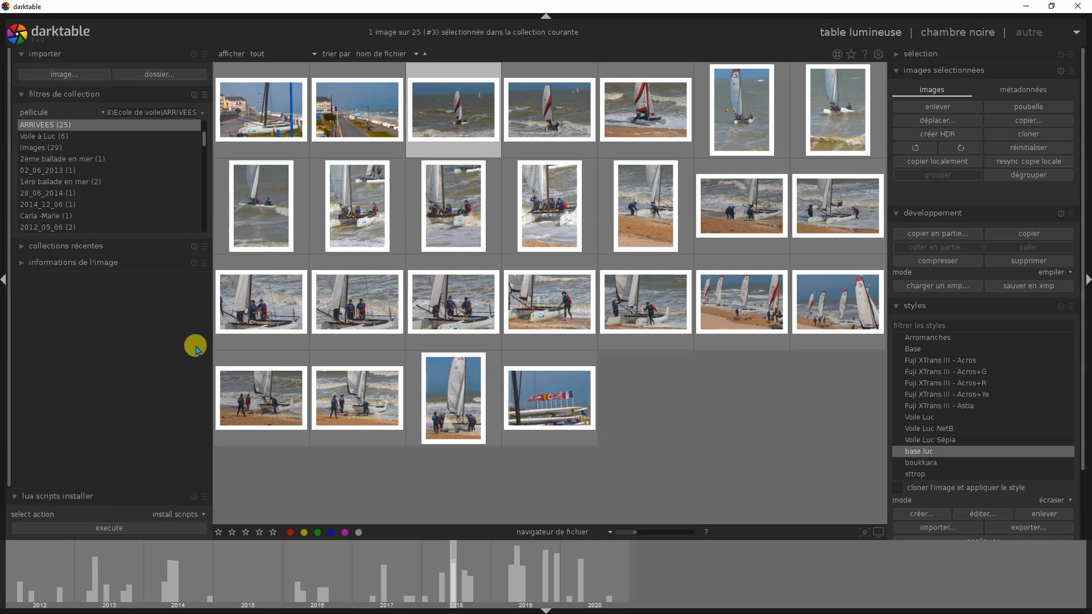
# Step: Open the third photo, a lone catamaran at sea, in the chambre noire and check its exposition settings and clipping indicator
pyautogui.doubleClick(463, 114)
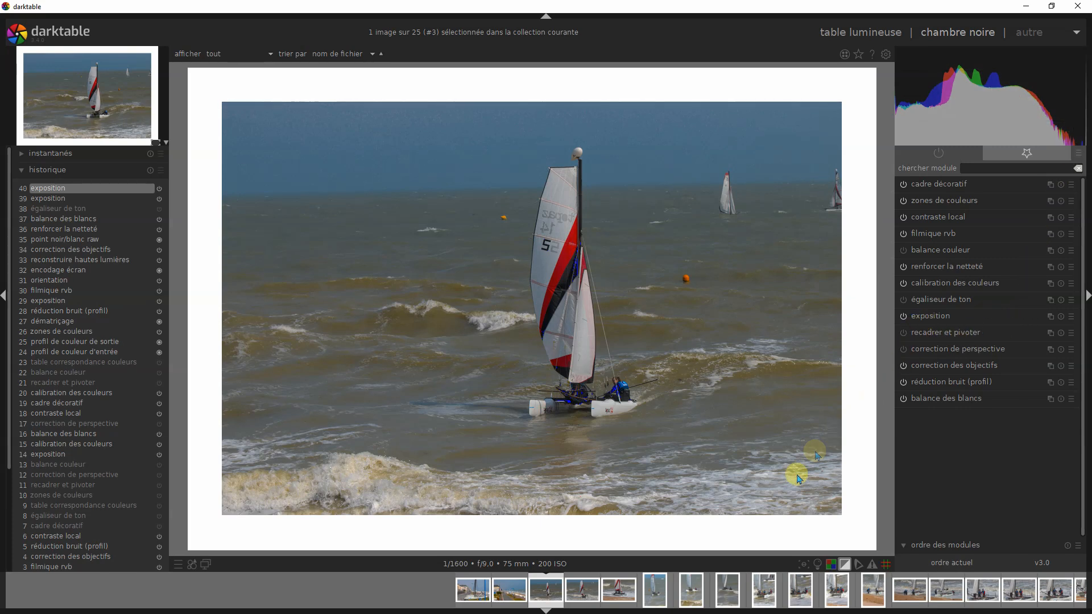
pyautogui.click(930, 317)
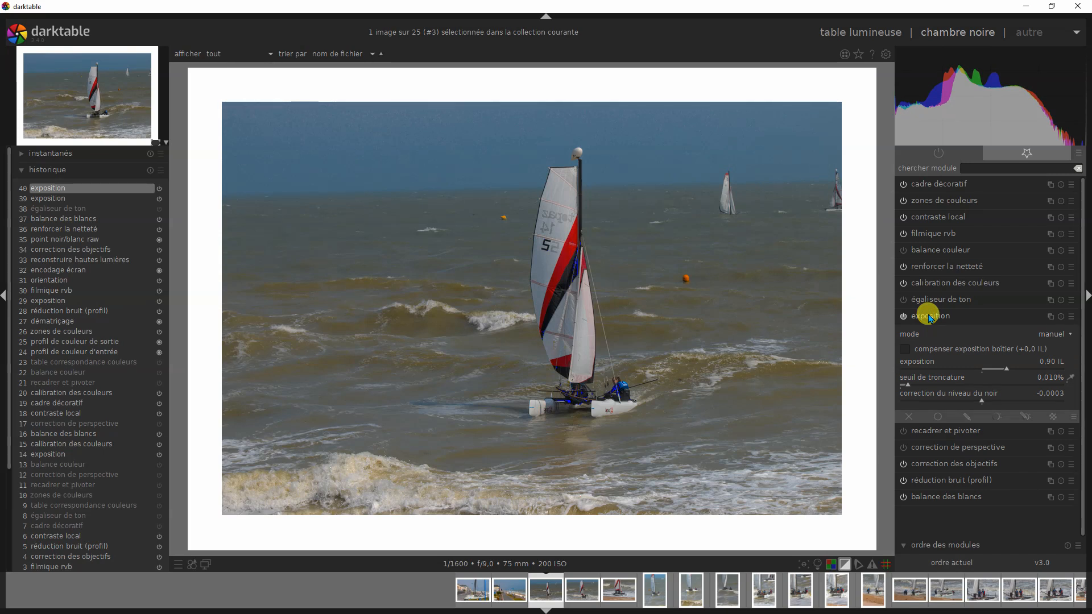
pyautogui.click(846, 565)
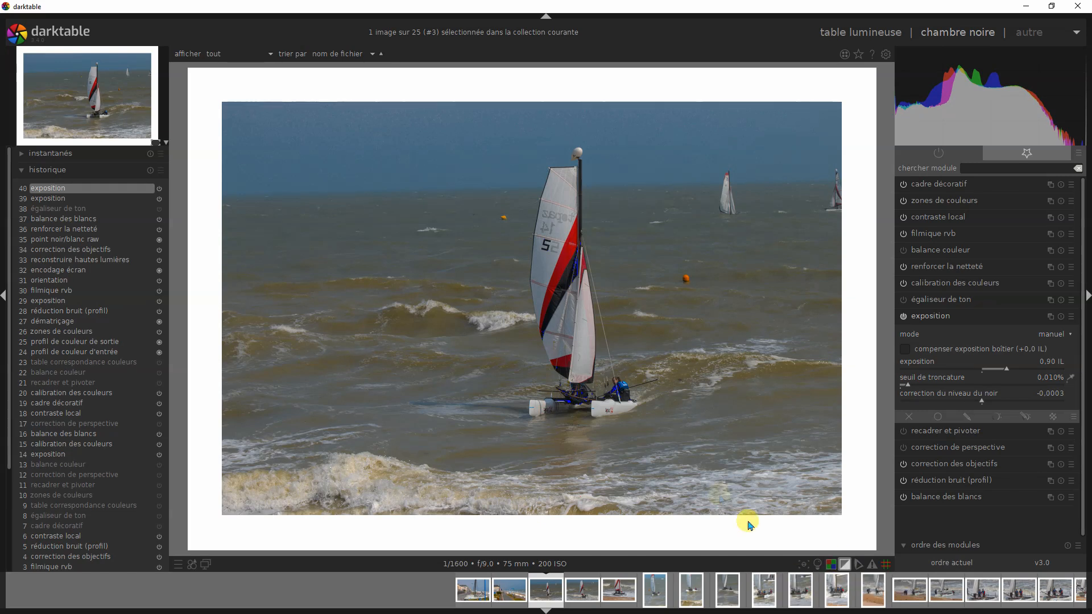
# Step: Set the exposition of the lone catamaran photo to 1.36 IL
pyautogui.click(1017, 371)
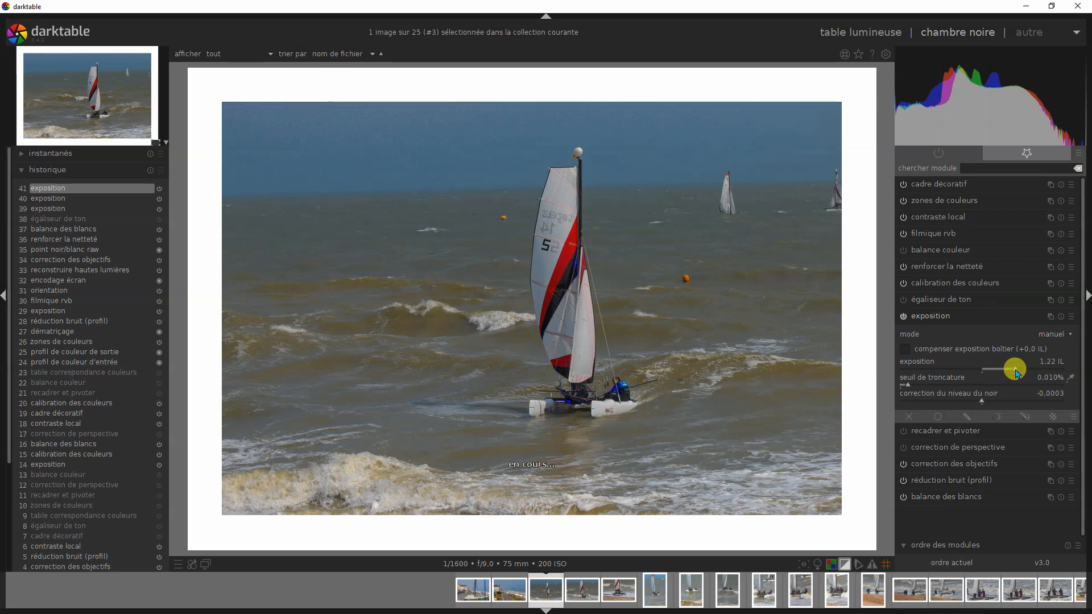
pyautogui.click(1021, 368)
pyautogui.scroll(6, 1021, 368)
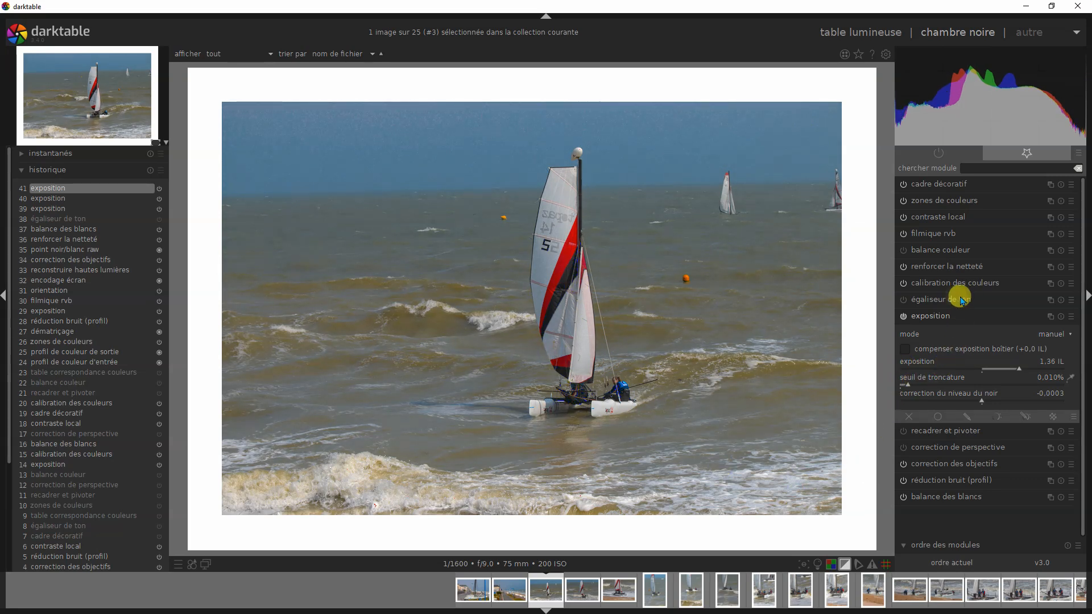
# Step: Copy this photo's full development in the table lumineuse and paste it onto the 4th, 5th, 13th, 20th and 21st photos
pyautogui.click(866, 34)
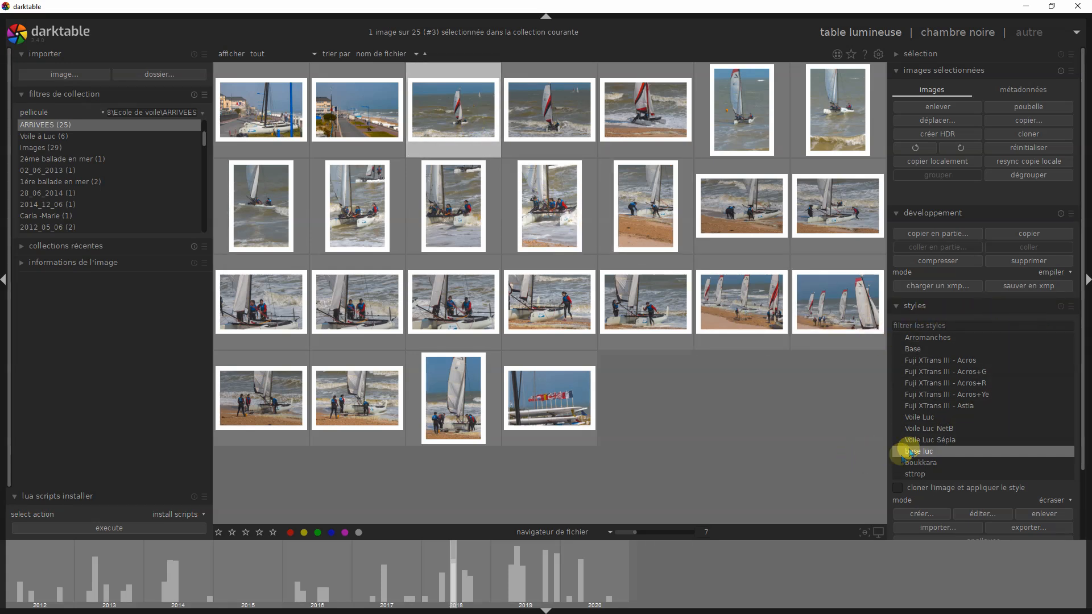
pyautogui.click(1044, 238)
pyautogui.click(556, 123)
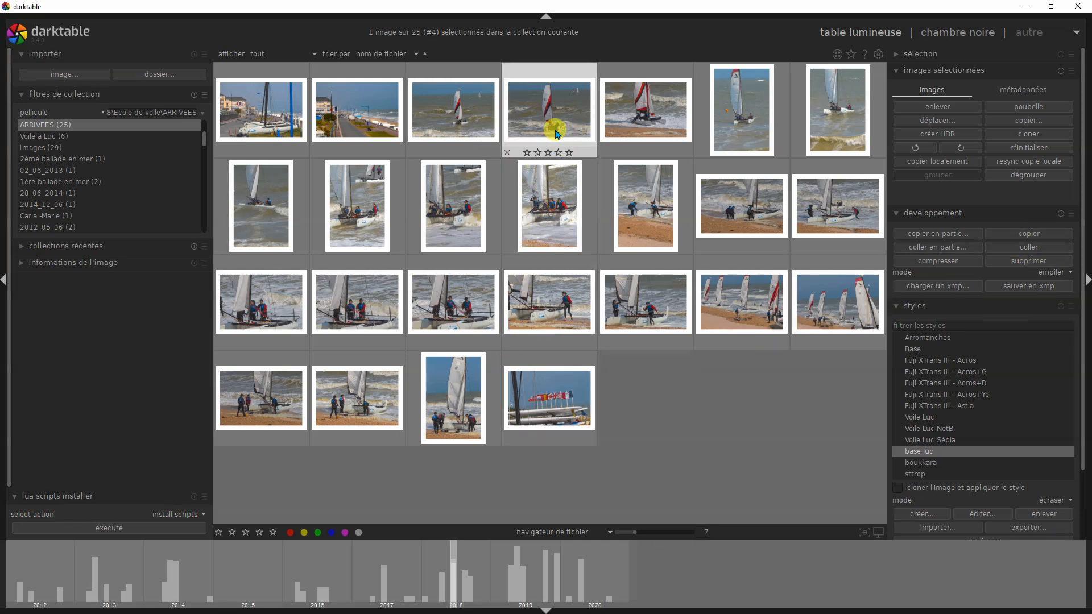
pyautogui.keyDown('ctrl'); pyautogui.click(645, 119); pyautogui.keyUp('ctrl')
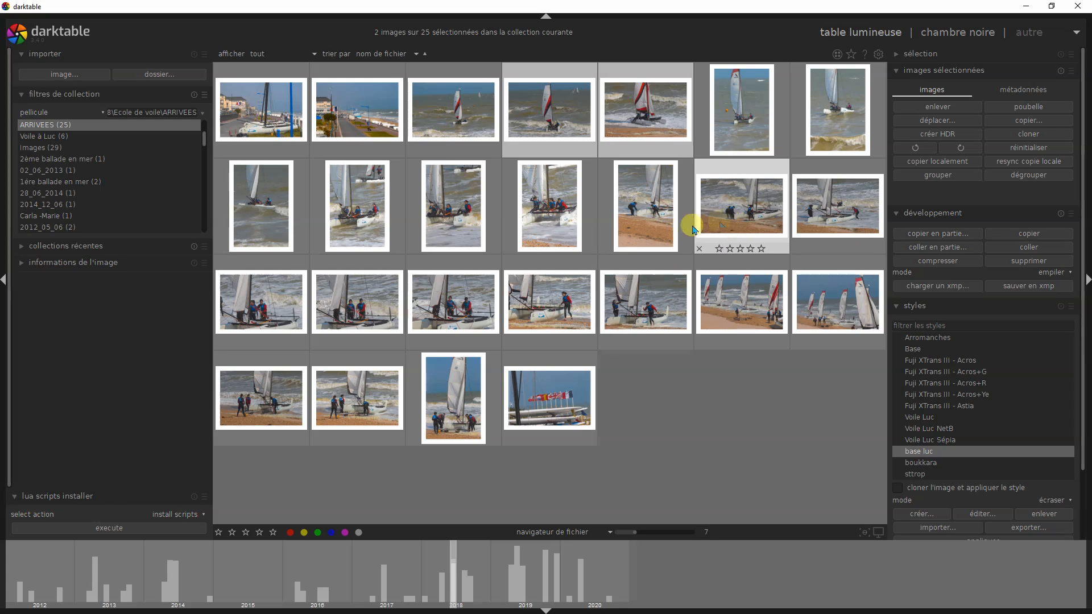
pyautogui.keyDown('ctrl'); pyautogui.click(740, 220); pyautogui.keyUp('ctrl')
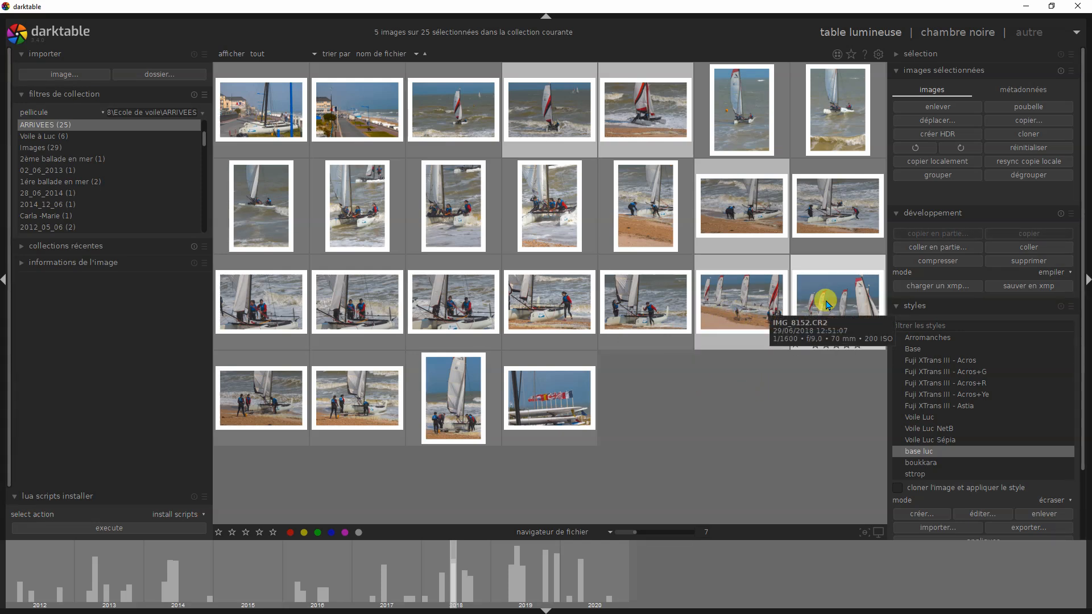
pyautogui.keyDown('ctrl'); pyautogui.click(859, 301); pyautogui.keyUp('ctrl')
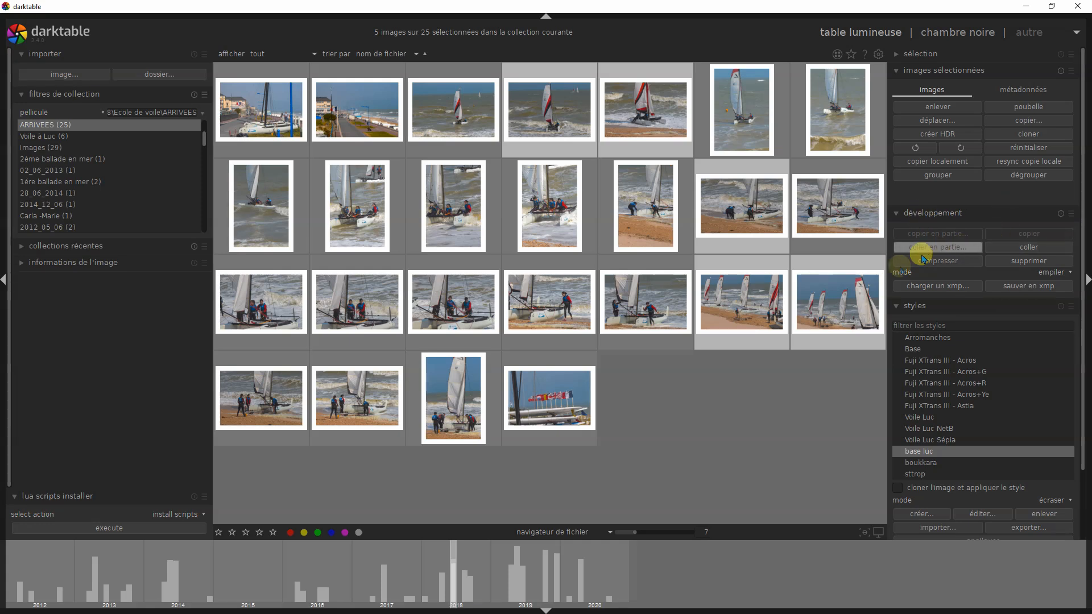
pyautogui.click(1014, 250)
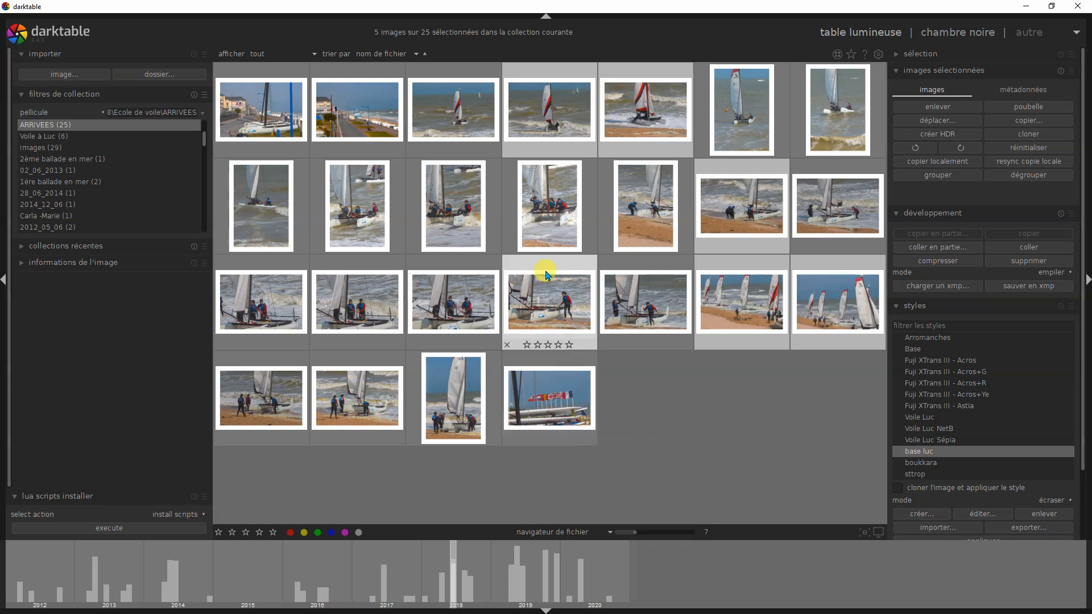
# Step: Open the fourth photo in the chambre noire and compare its rendering with the third photo's
pyautogui.click(562, 134)
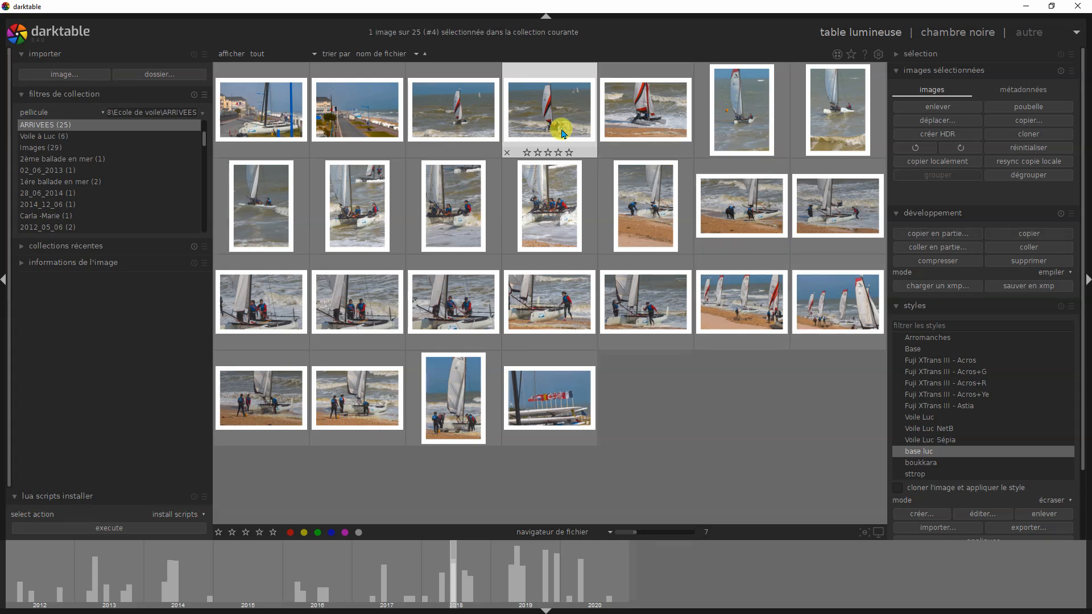
pyautogui.doubleClick(556, 151)
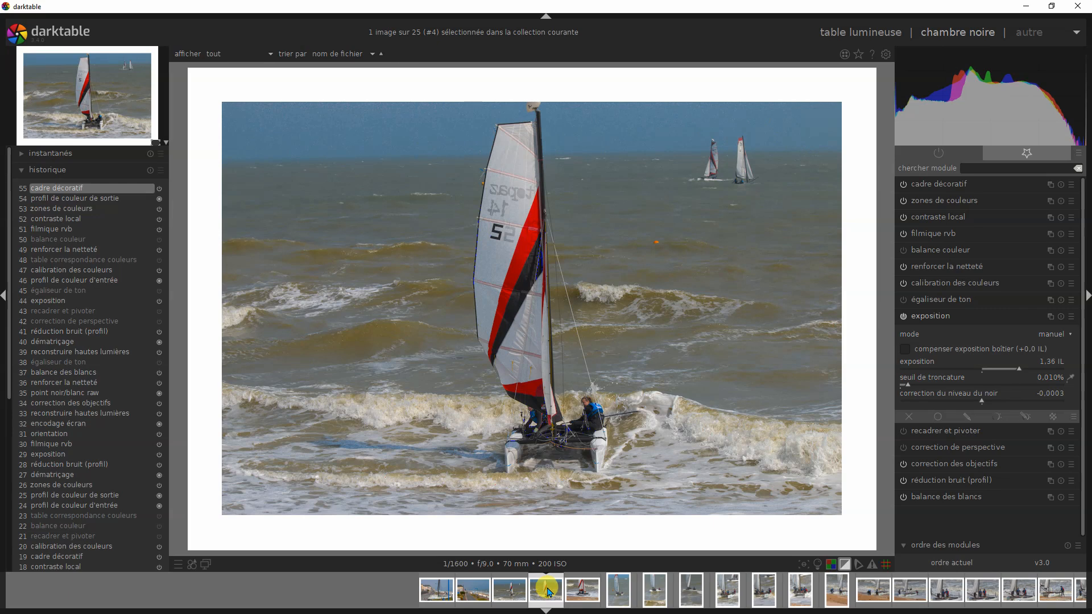
pyautogui.click(517, 593)
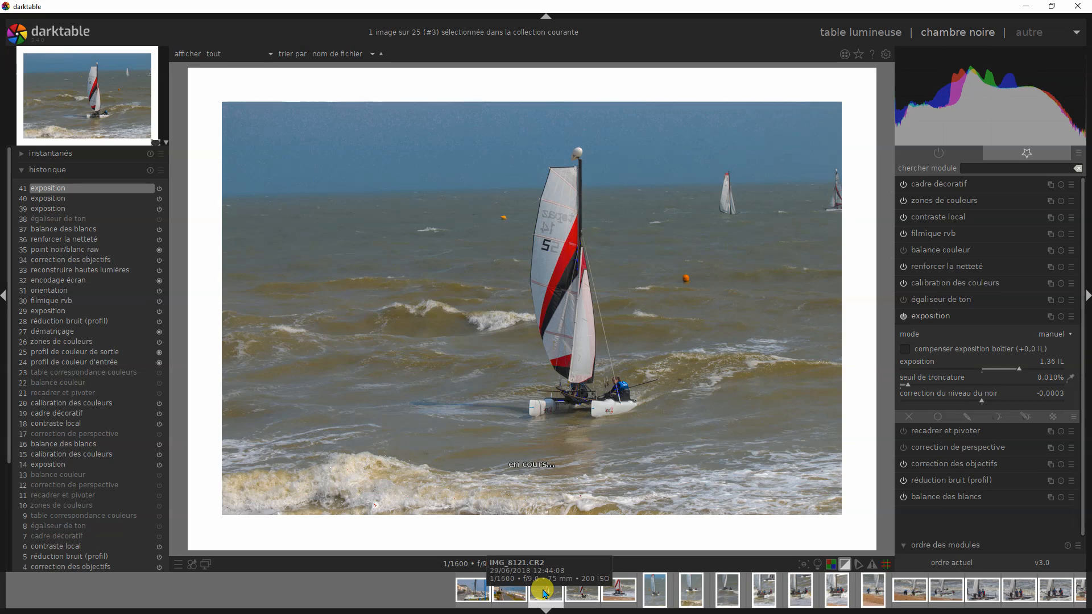
pyautogui.click(573, 593)
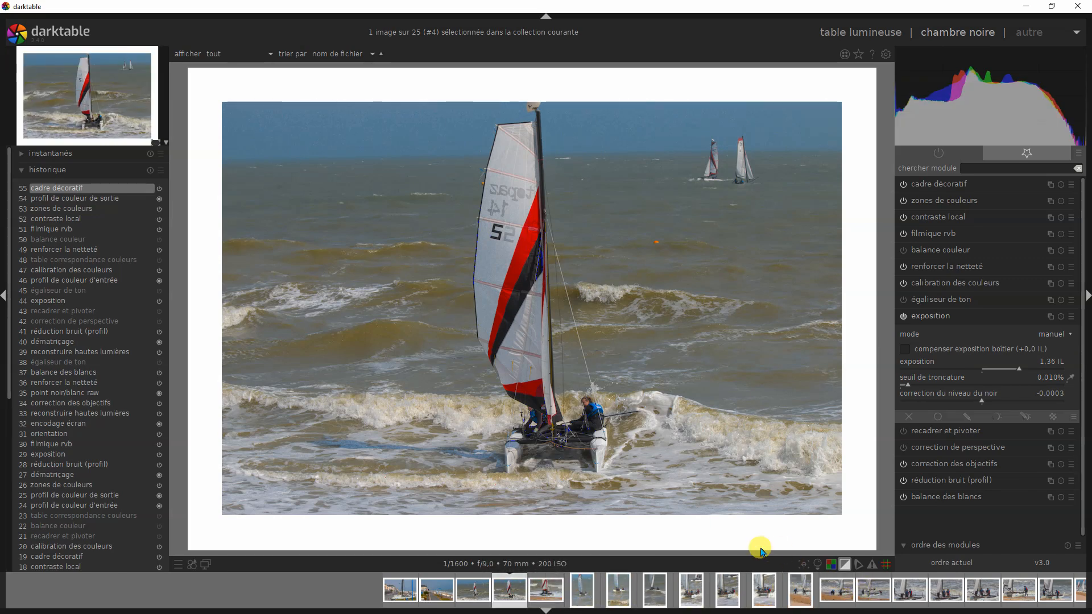
# Step: Review the first photo, the beach photo with four sails and the portrait-format sail photo in the chambre noire
pyautogui.moveTo(341, 588); pyautogui.dragTo(263, 587)
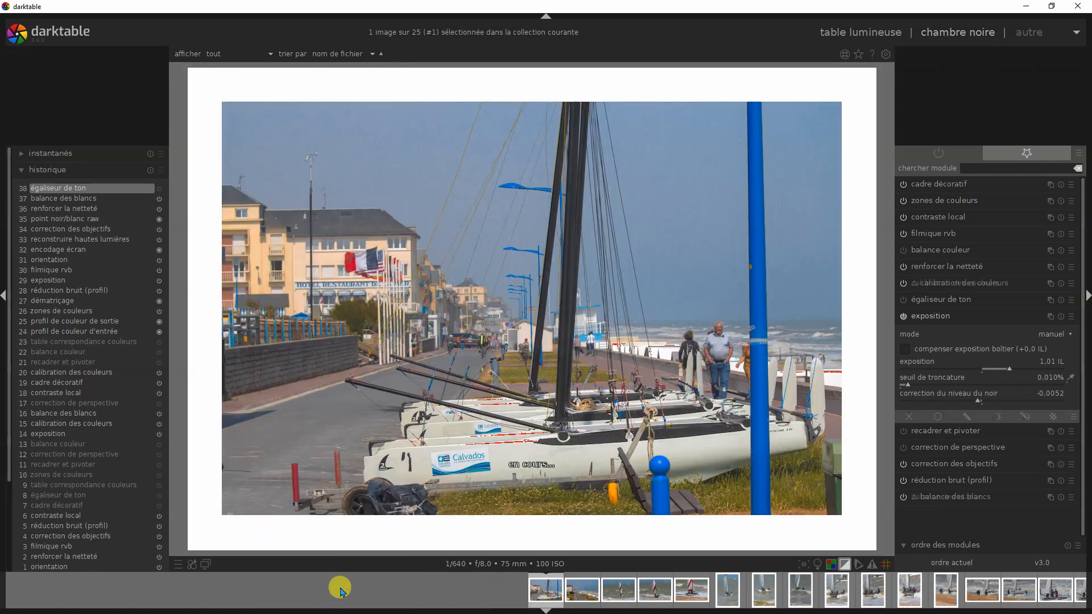
pyautogui.scroll(-16, 340, 589)
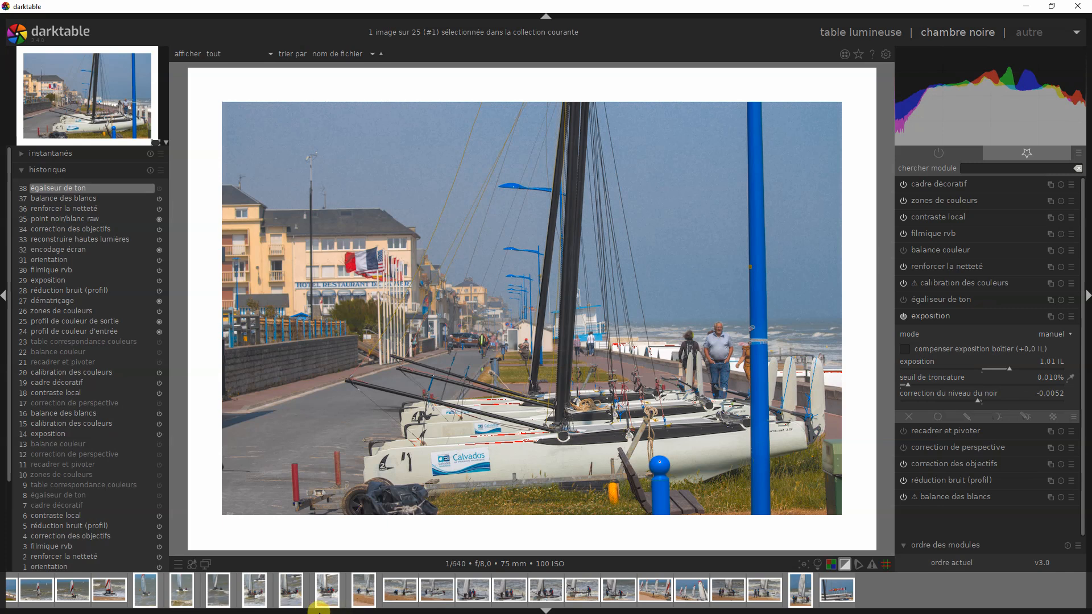
pyautogui.click(653, 591)
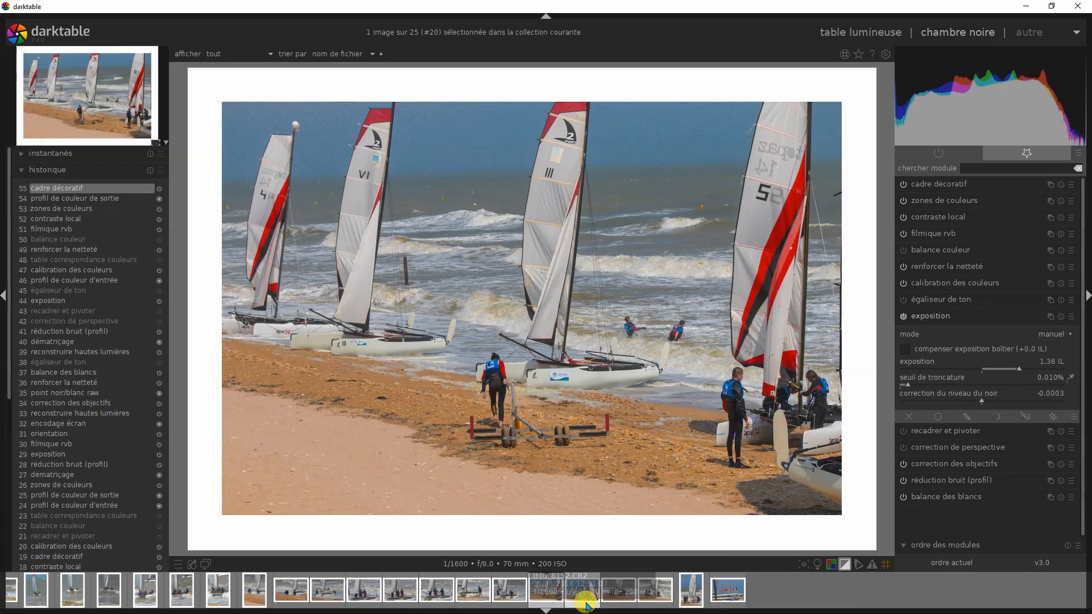
pyautogui.click(689, 597)
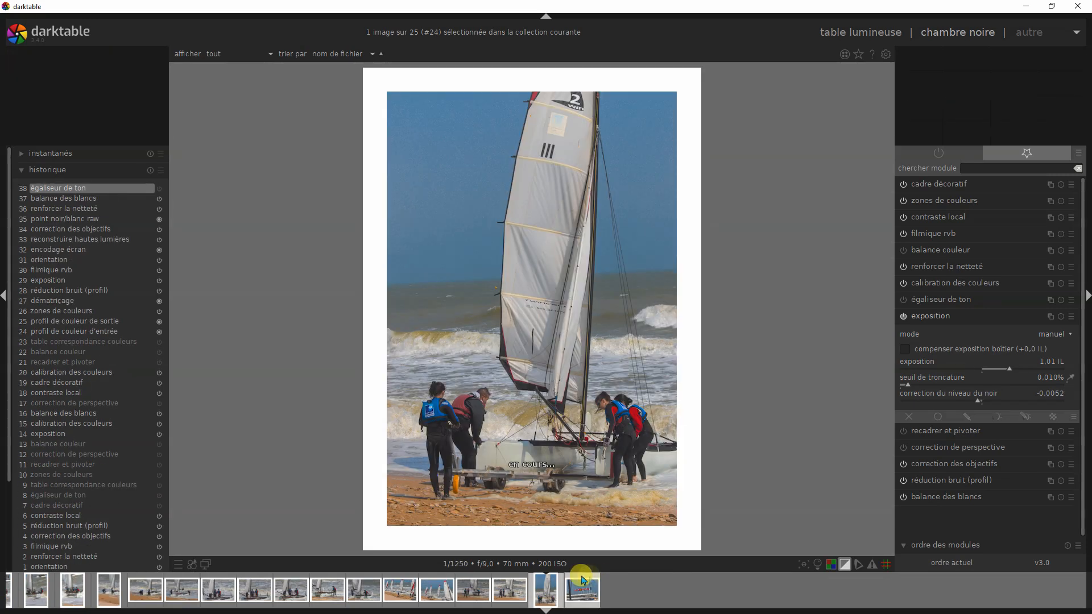
# Step: Open the eighth ARRIVEES photo in the chambre noire and set its exposition to 1.30 IL and black level correction to -0.0010
pyautogui.click(853, 35)
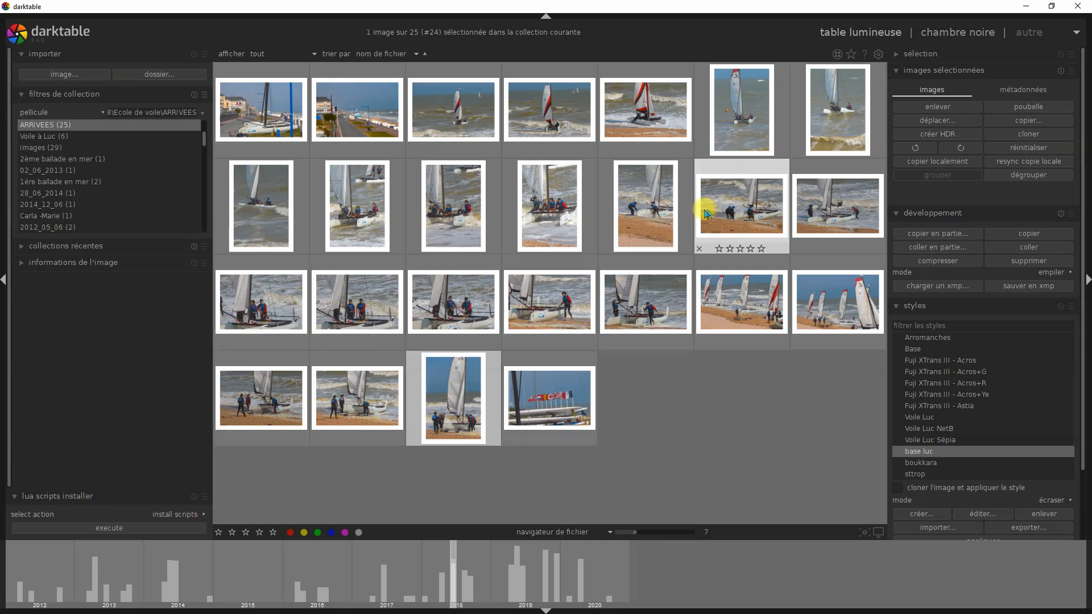
pyautogui.click(259, 225)
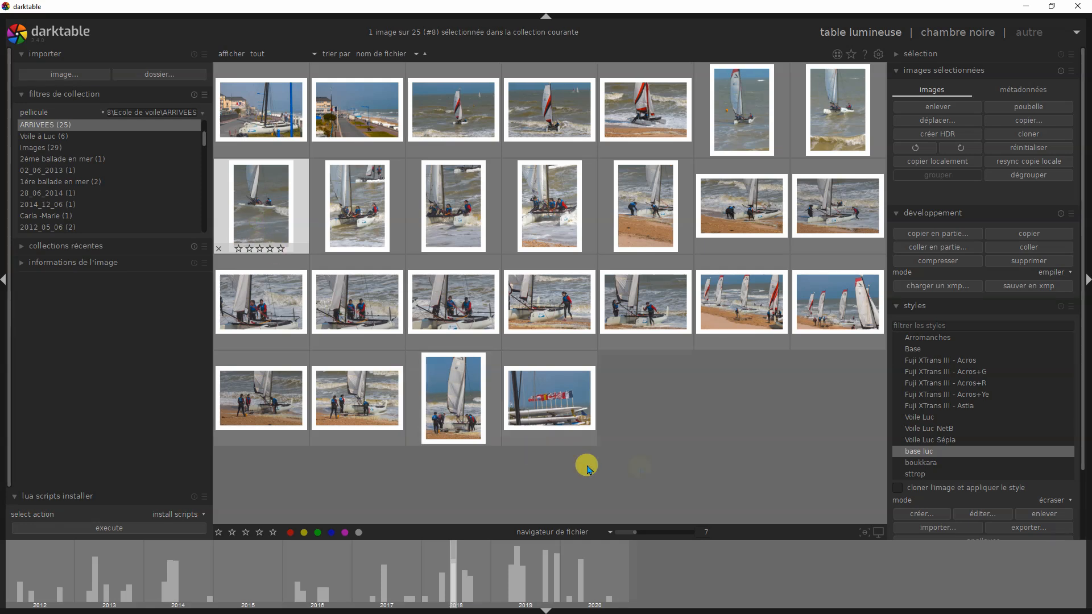
pyautogui.press('d')
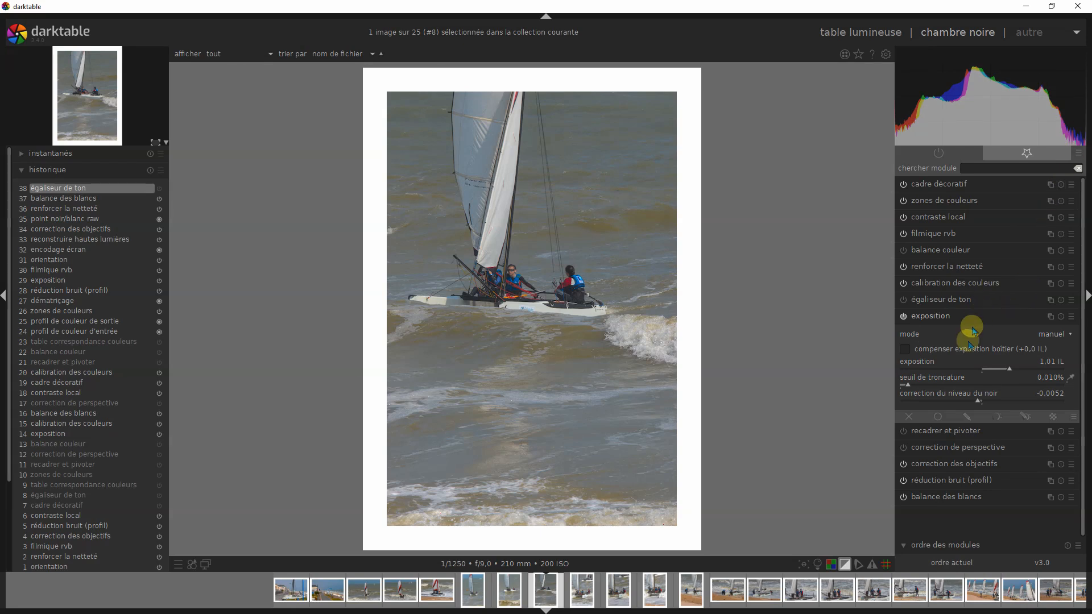
pyautogui.scroll(15, 1019, 371)
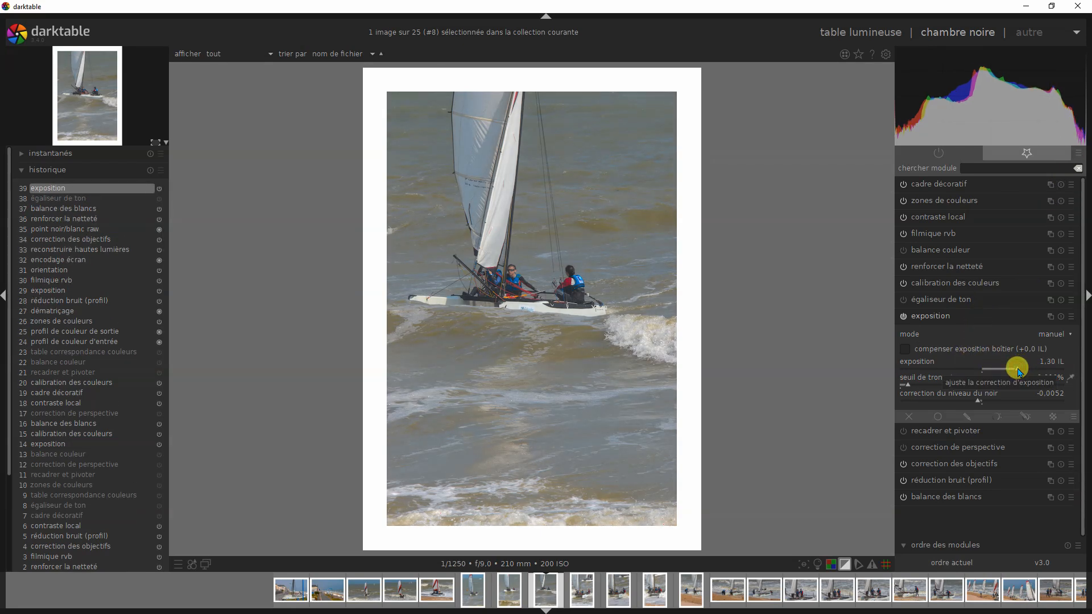
pyautogui.click(982, 402)
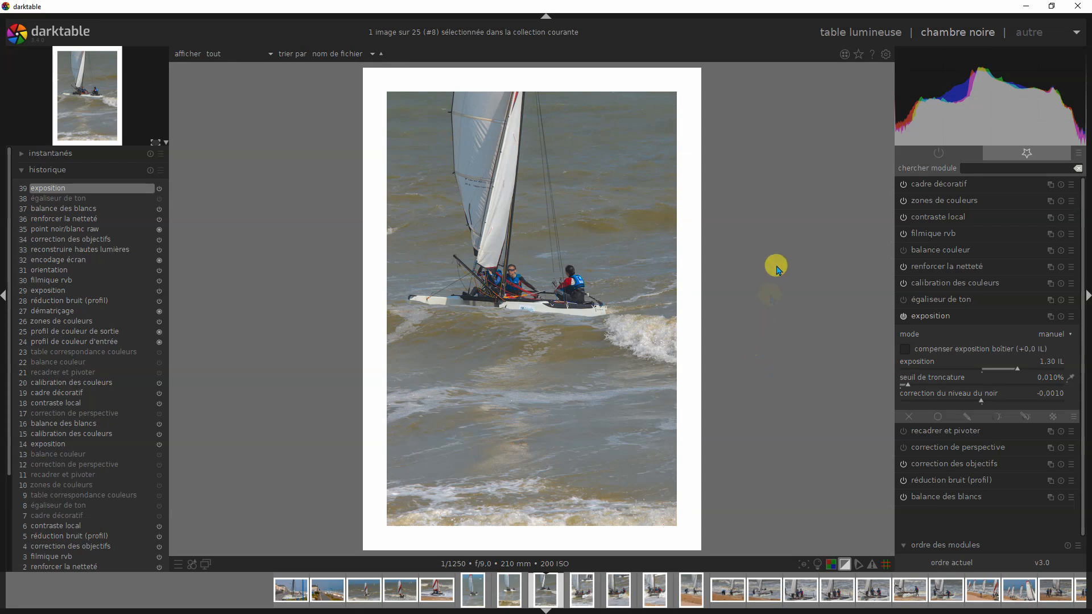
# Step: Return to the table lumineuse and open the 17th photo, a catamaran close-up with its crew, in the chambre noire
pyautogui.click(846, 37)
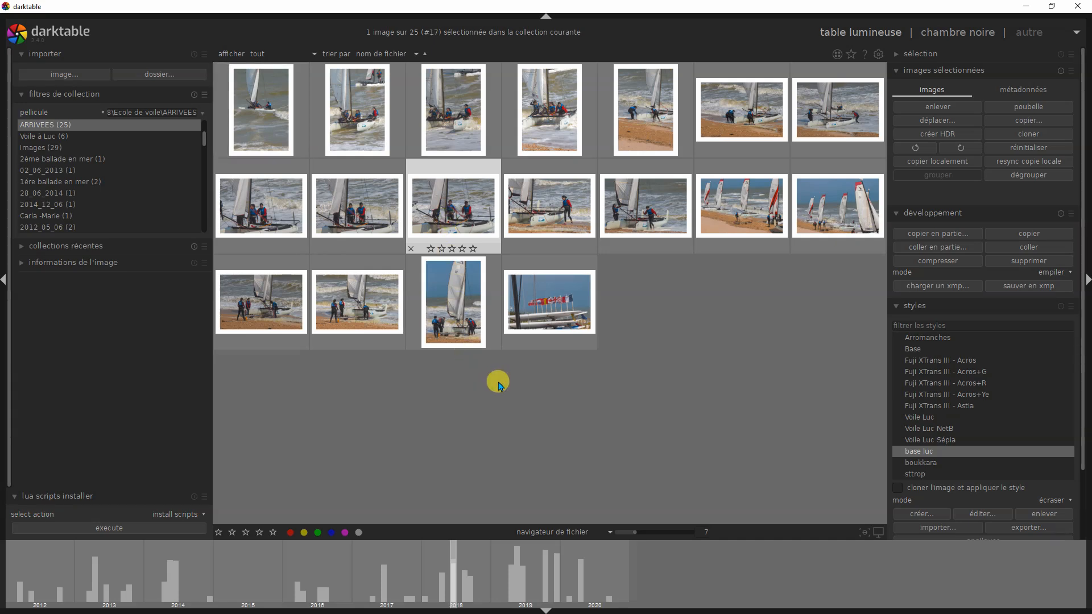
pyautogui.press('d')
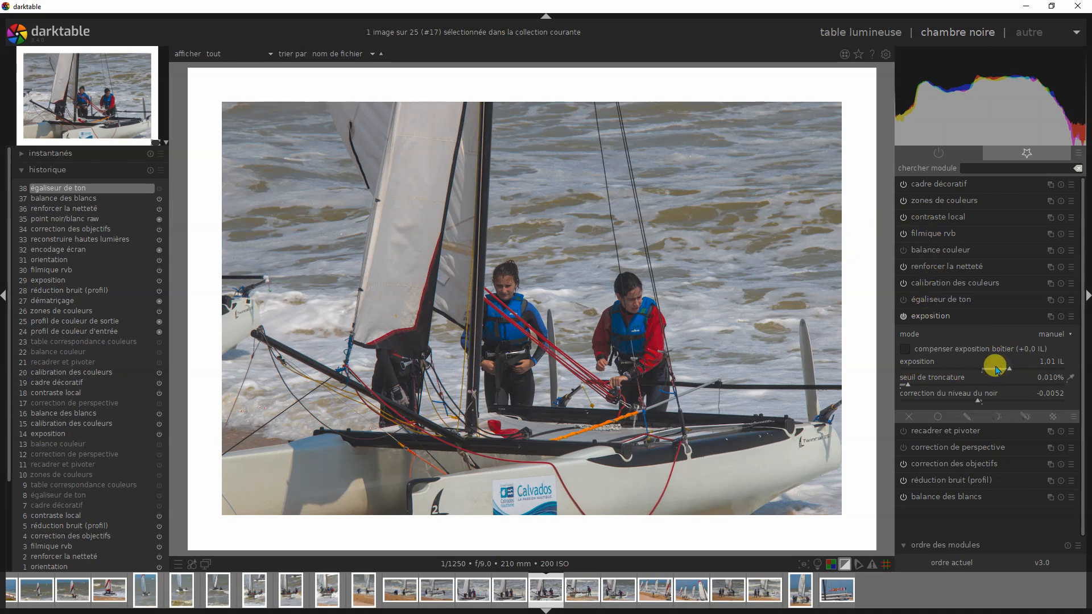
# Step: Raise the exposure correction of the photo showing two sailors aboard the catamaran
pyautogui.click(1018, 371)
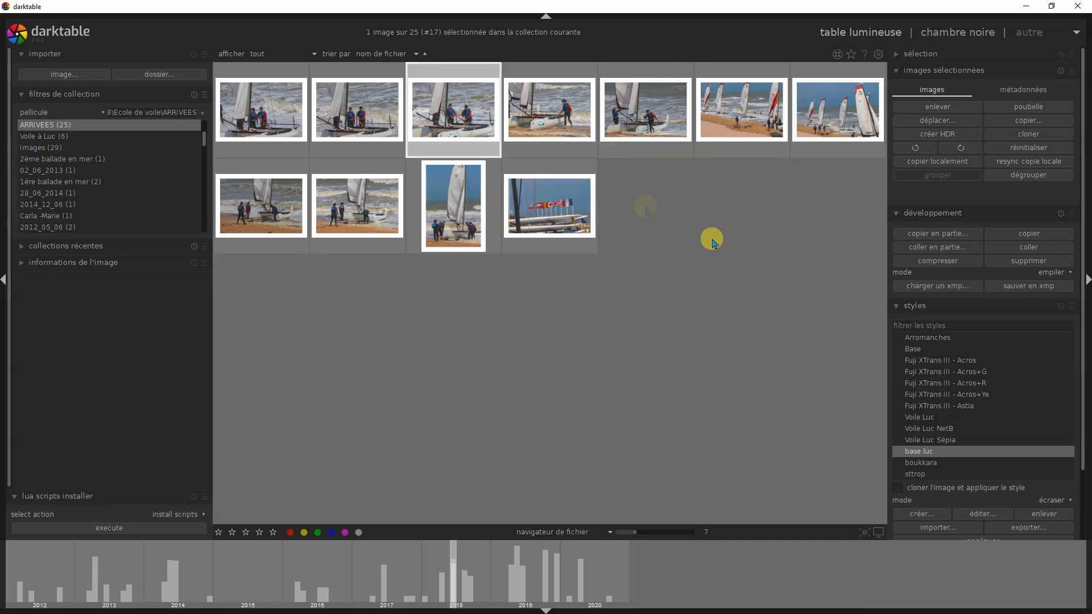
# Step: Convert the portrait catamaran photo to grey with calibration des couleurs, using red input 0.270, green 0.405 and blue 0.287
pyautogui.scroll(2, 664, 336)
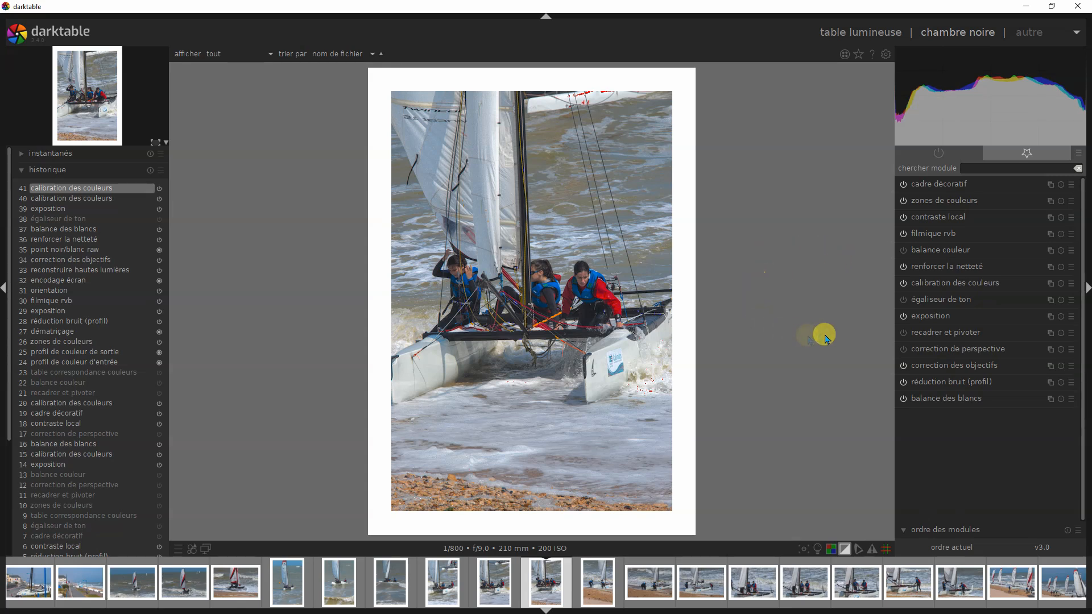
pyautogui.click(945, 284)
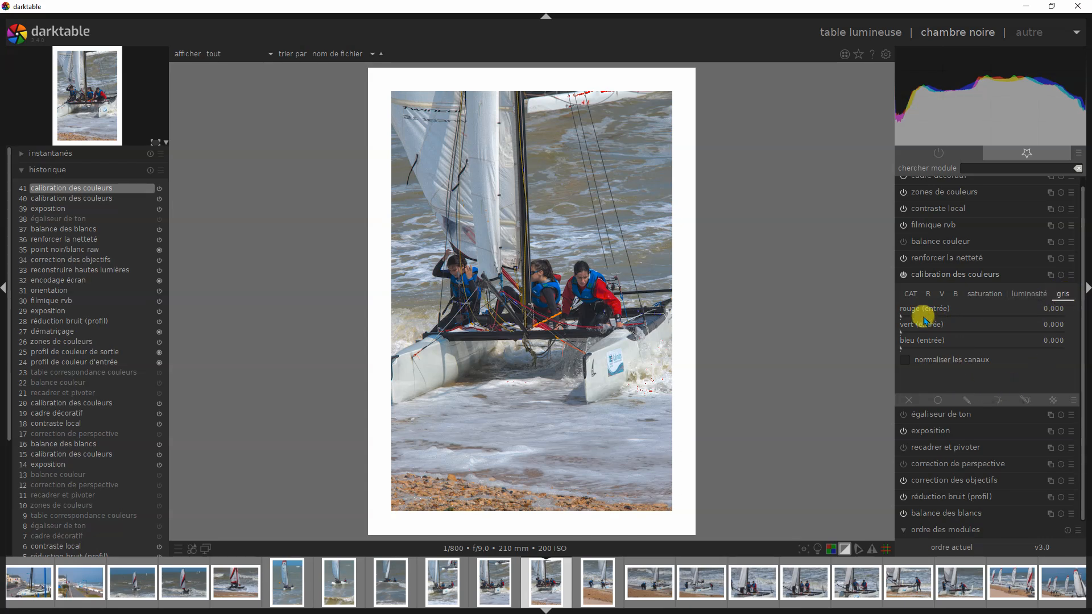
pyautogui.click(945, 317)
pyautogui.click(965, 328)
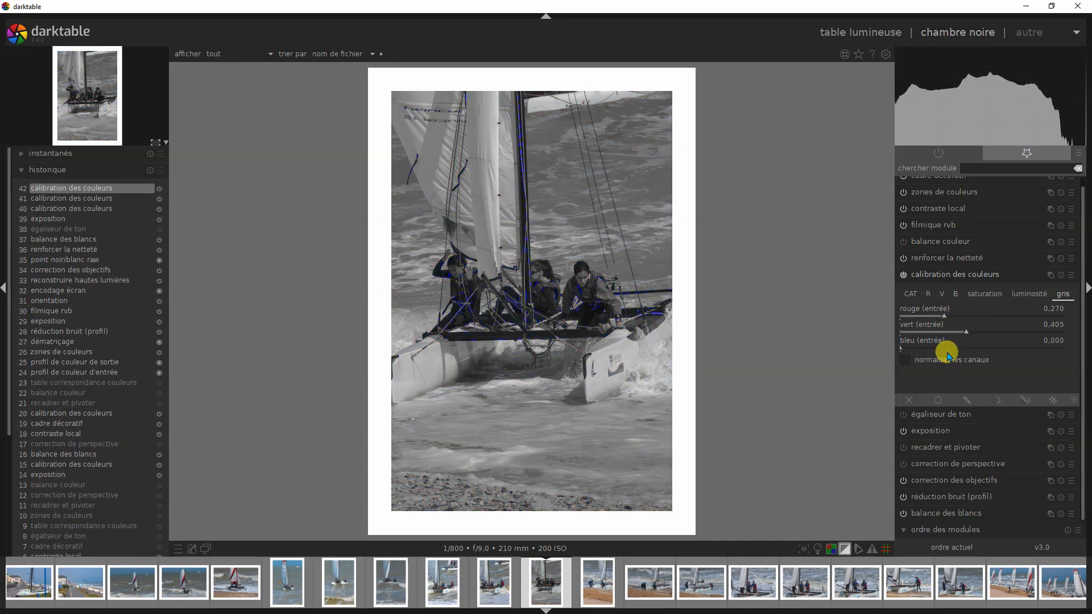
pyautogui.click(947, 348)
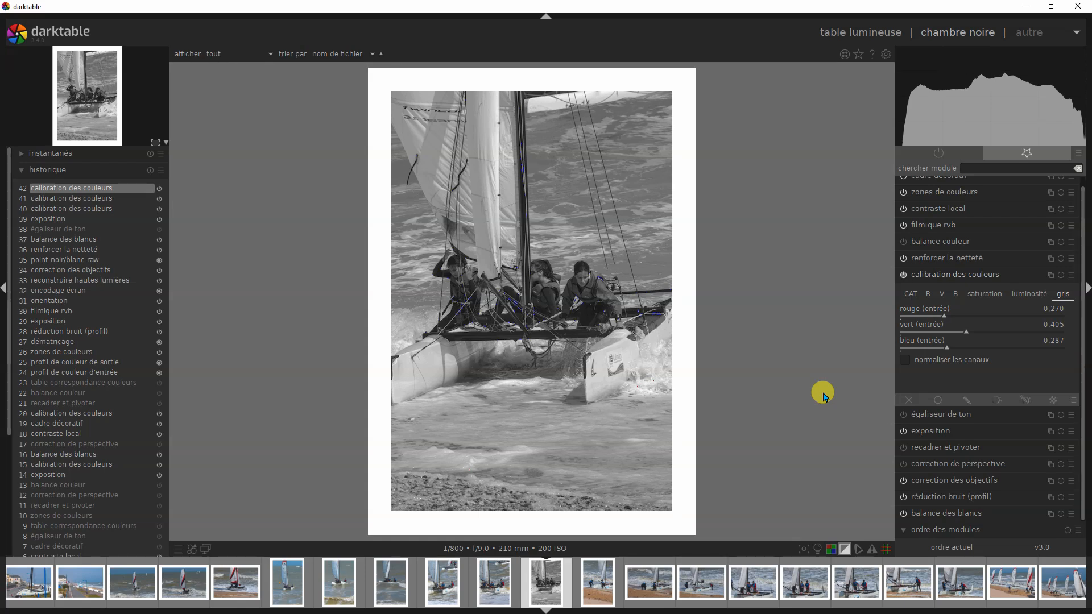
# Step: Set the grey conversion's red input to 0.4 and green input to 0.5
pyautogui.rightClick(965, 316)
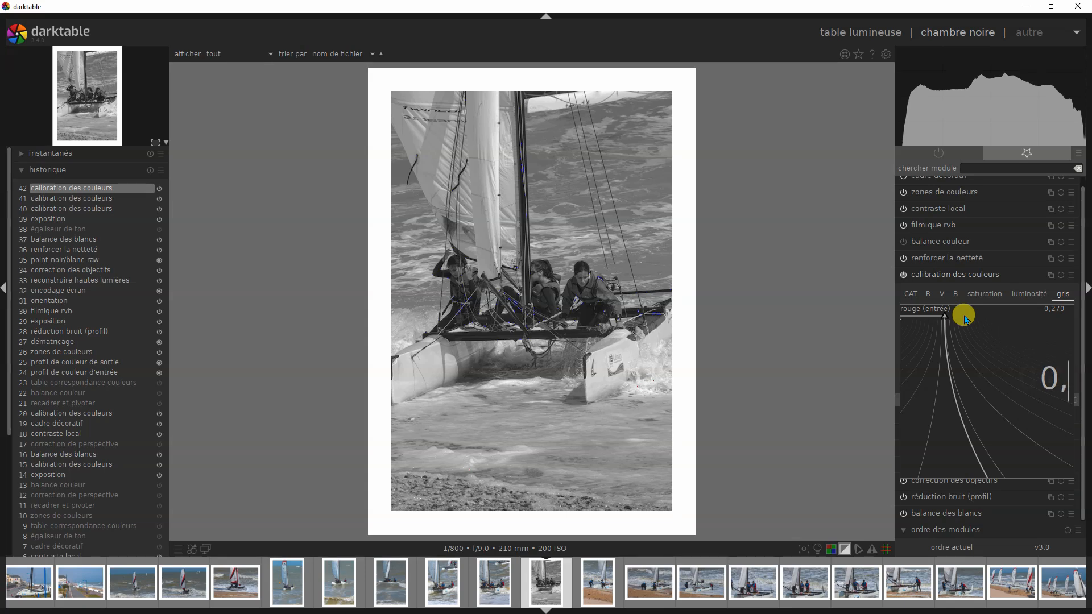
pyautogui.press('Return')
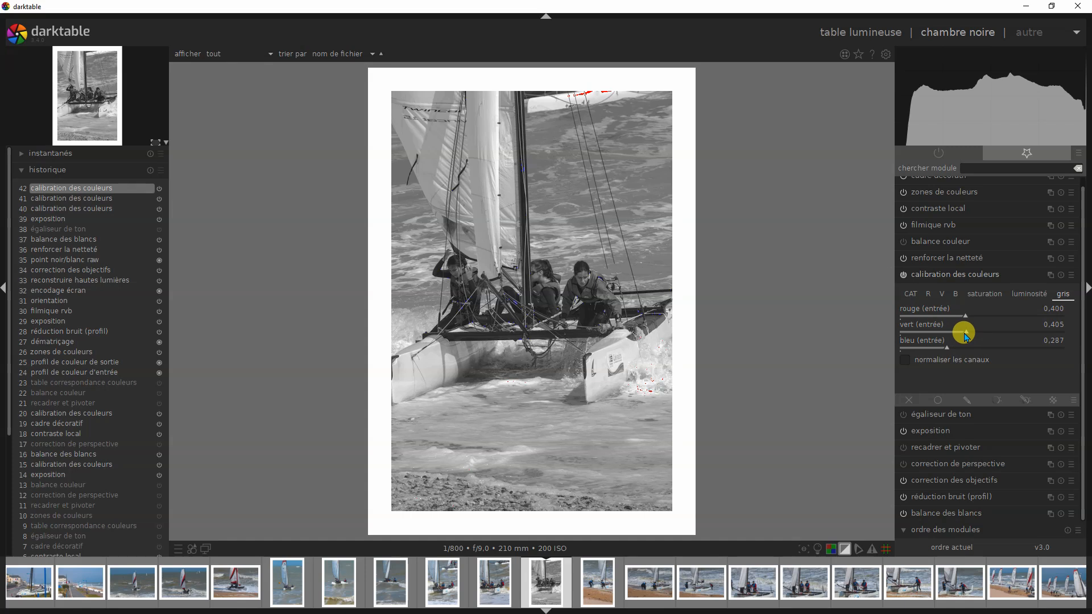
pyautogui.rightClick(965, 336)
pyautogui.write('0,5')
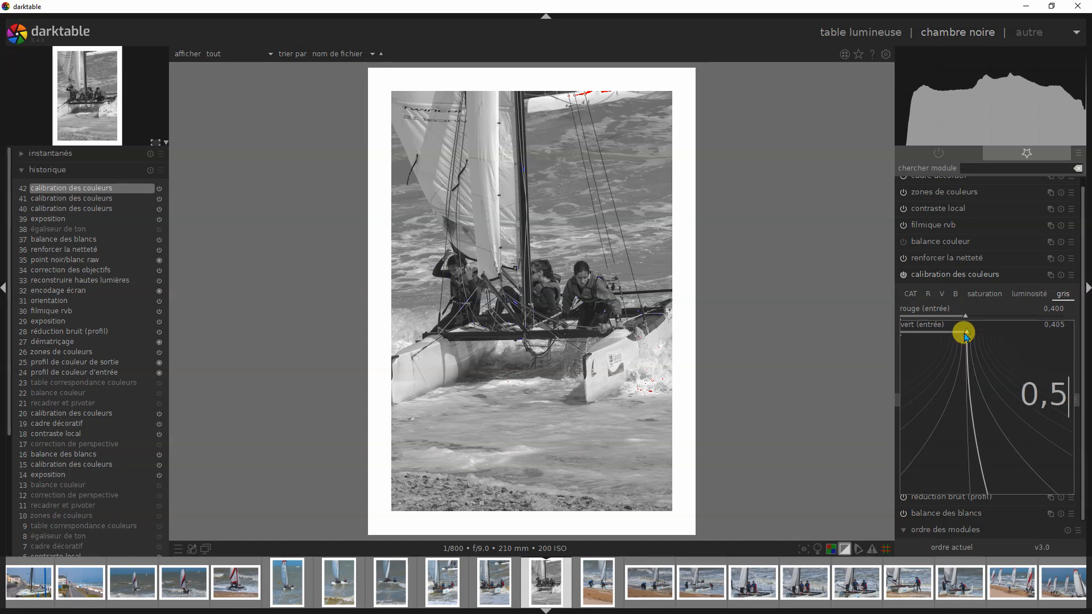
pyautogui.press('Return')
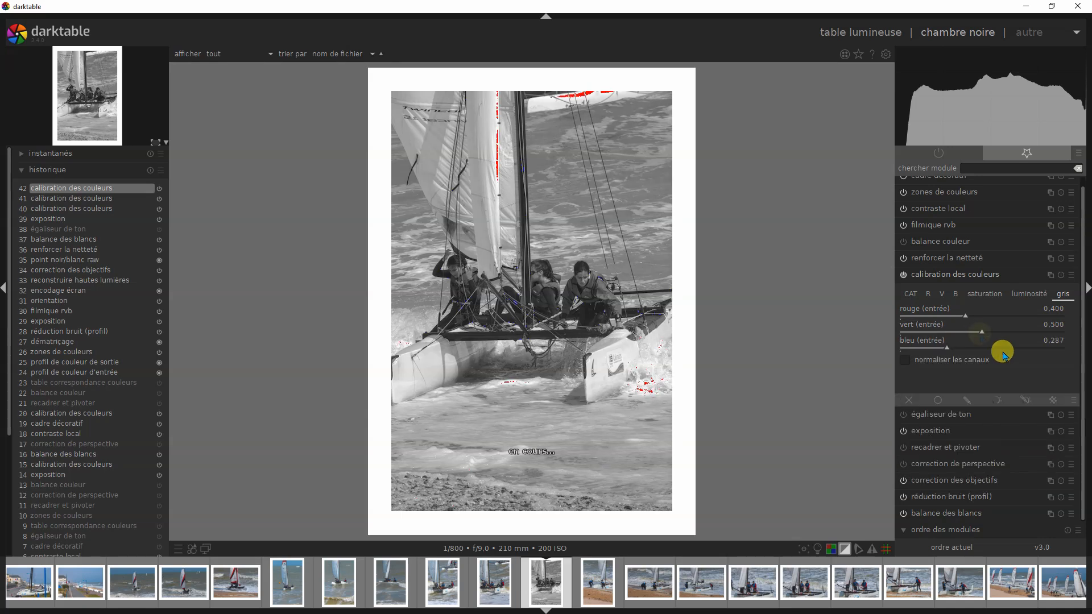
# Step: Try different blue input levels for the grey conversion and set the value to 0.1
pyautogui.rightClick(953, 352)
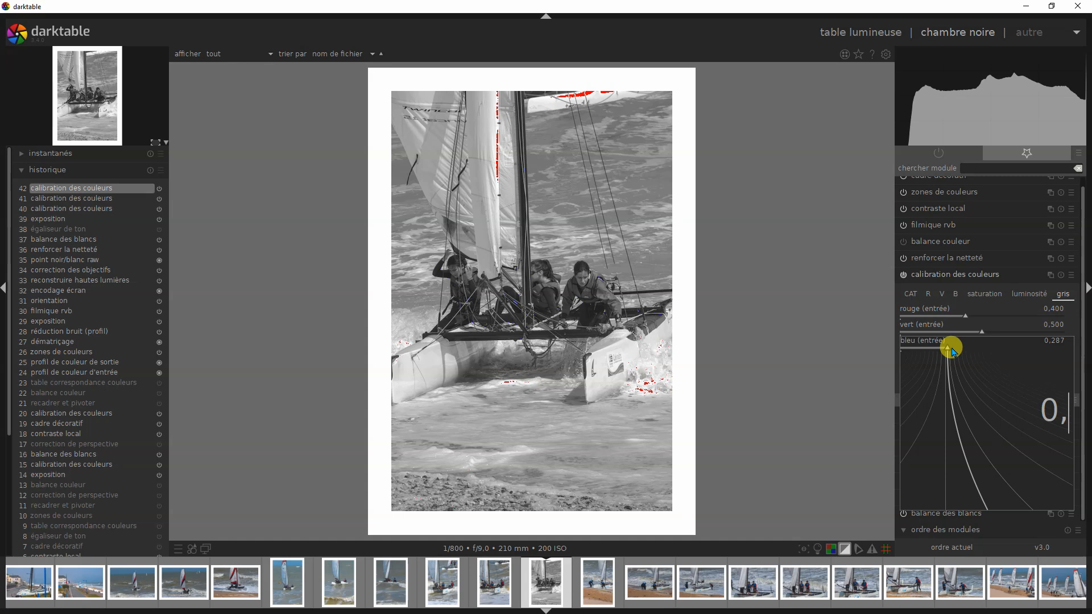
pyautogui.press('Return')
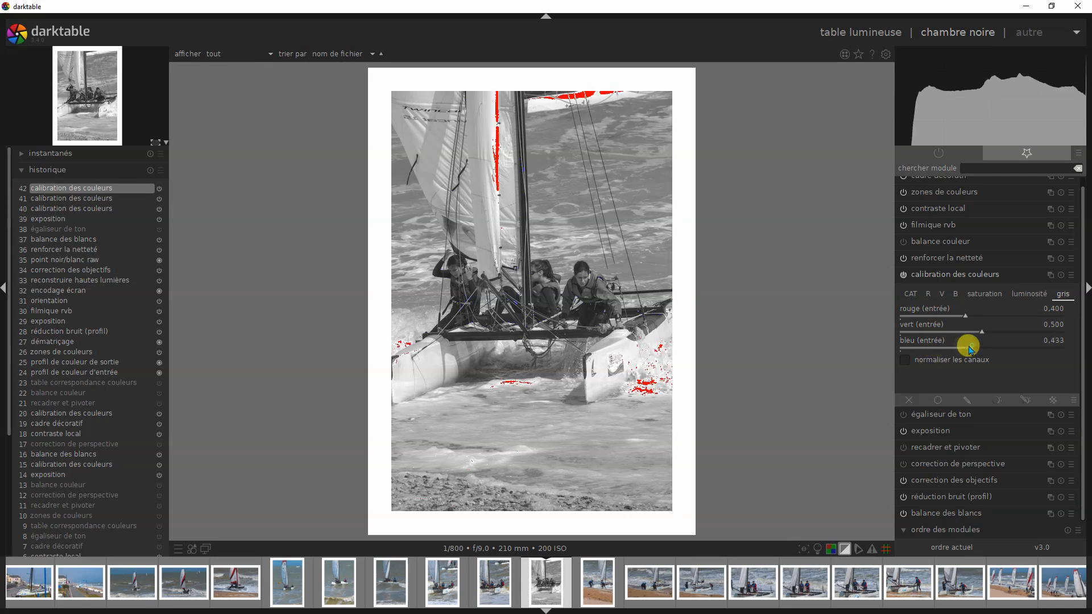
pyautogui.moveTo(954, 349); pyautogui.dragTo(934, 350)
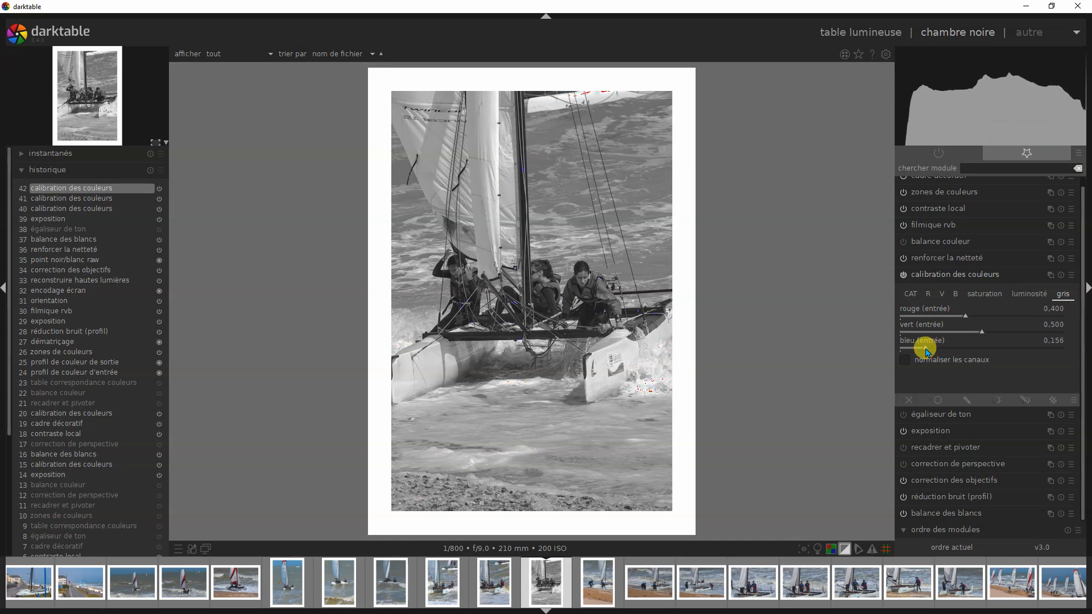
pyautogui.rightClick(926, 349)
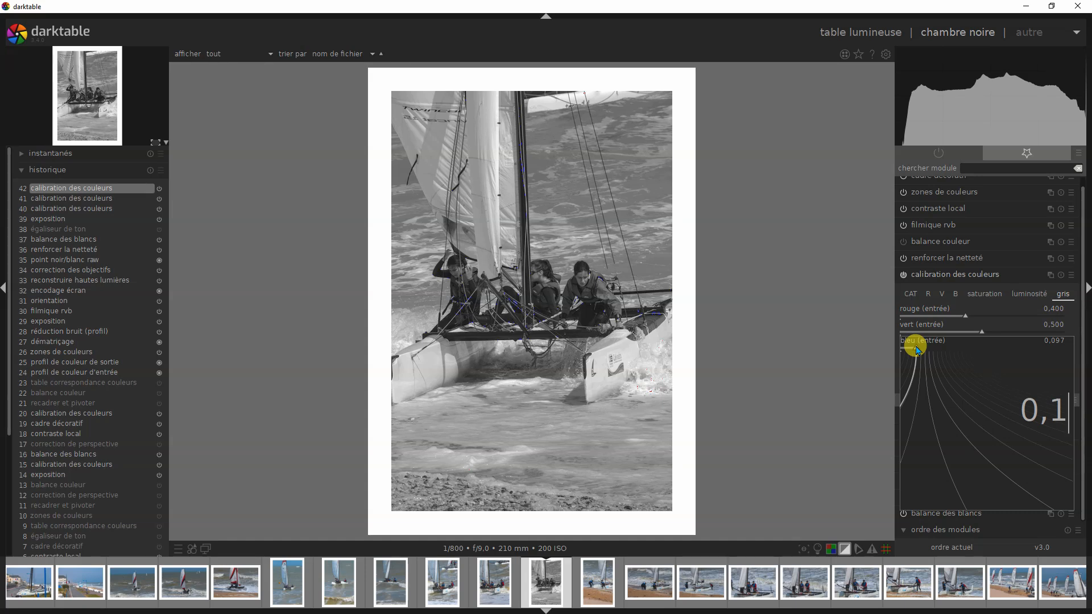
pyautogui.press('Return')
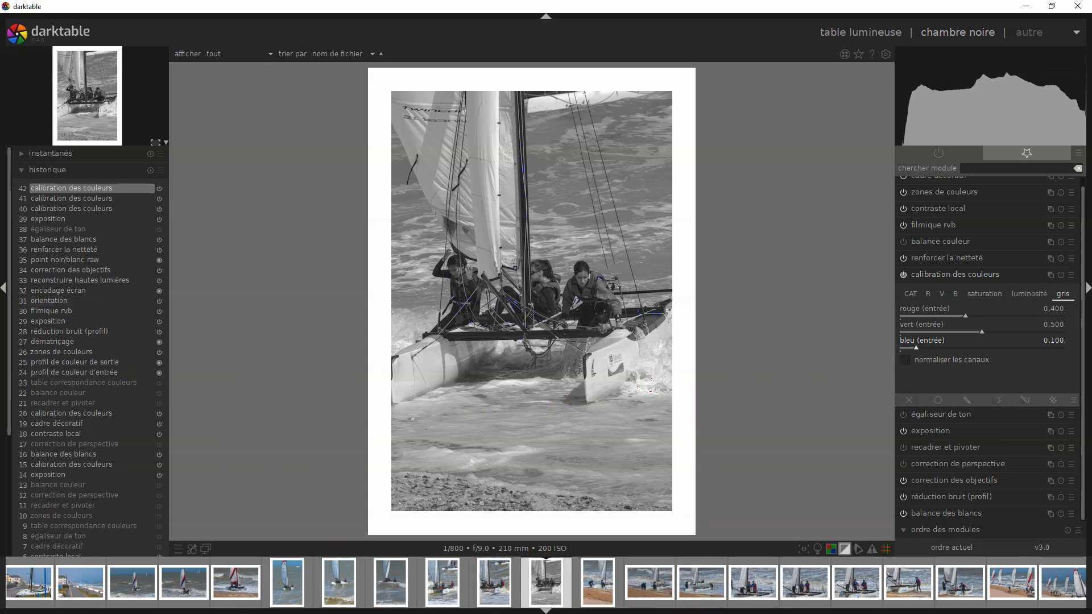
pyautogui.click(6, 289)
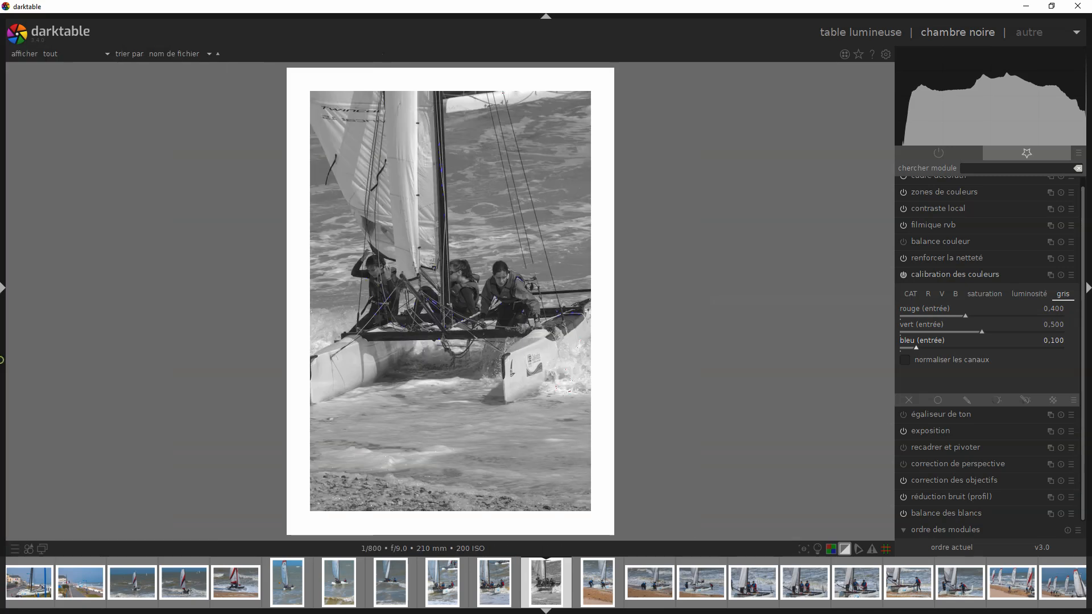
pyautogui.click(3, 288)
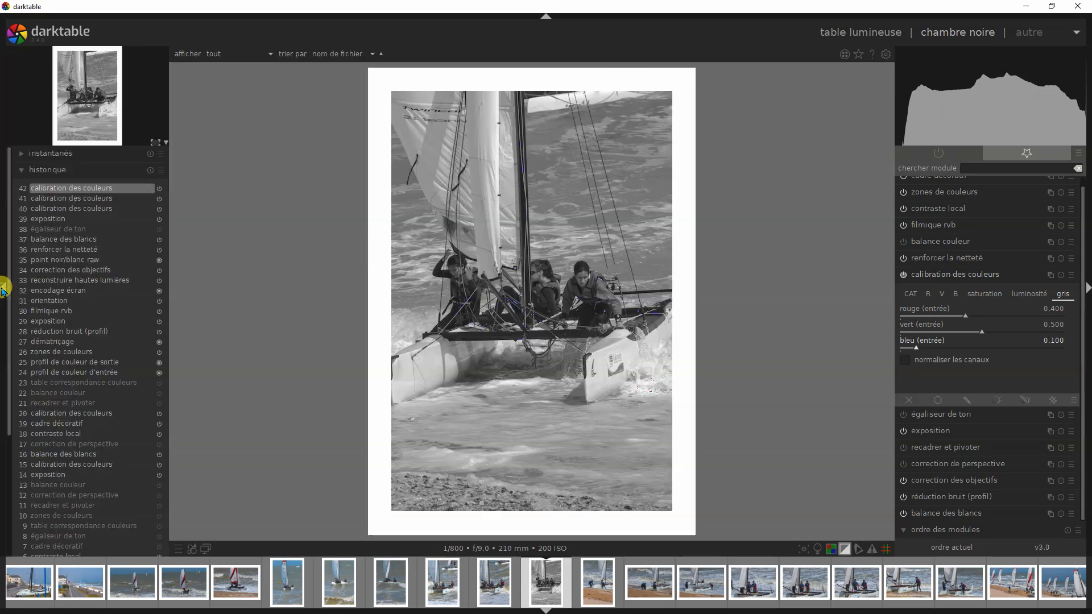
pyautogui.scroll(-2, 11, 397)
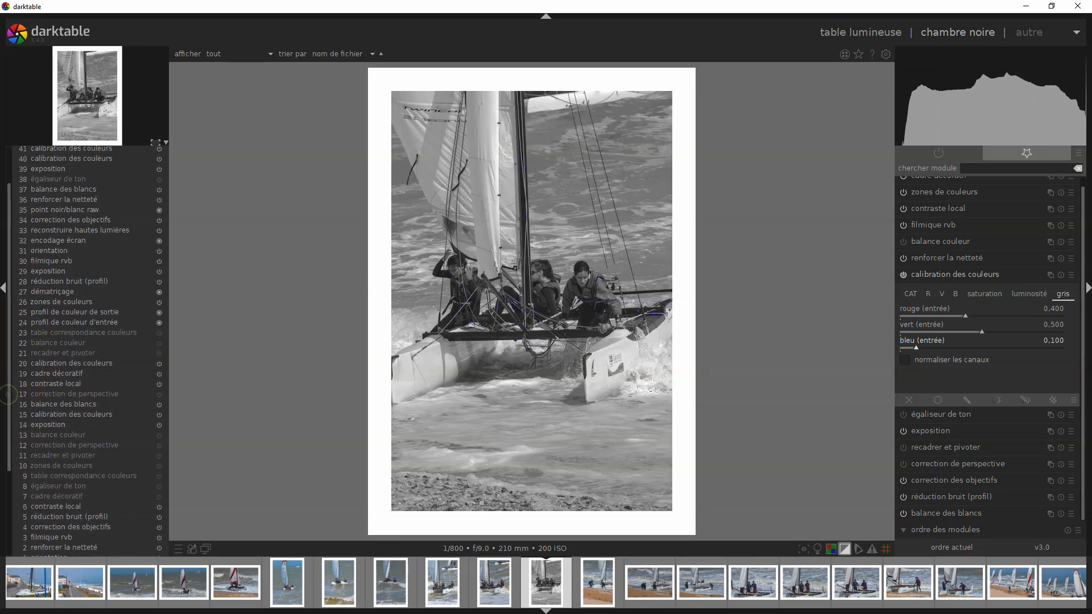
pyautogui.click(8, 395)
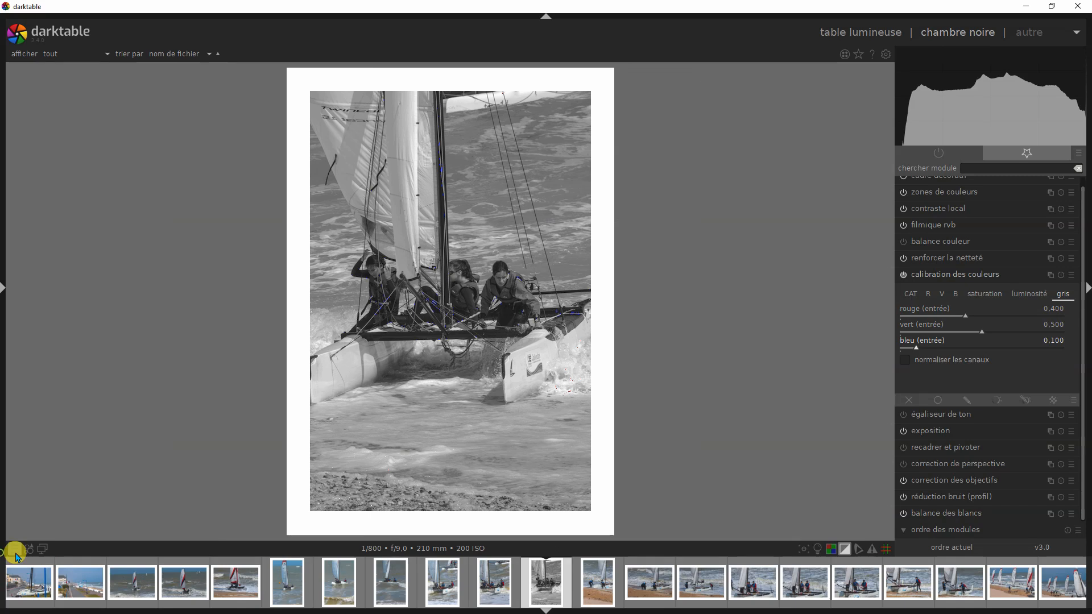
pyautogui.click(3, 289)
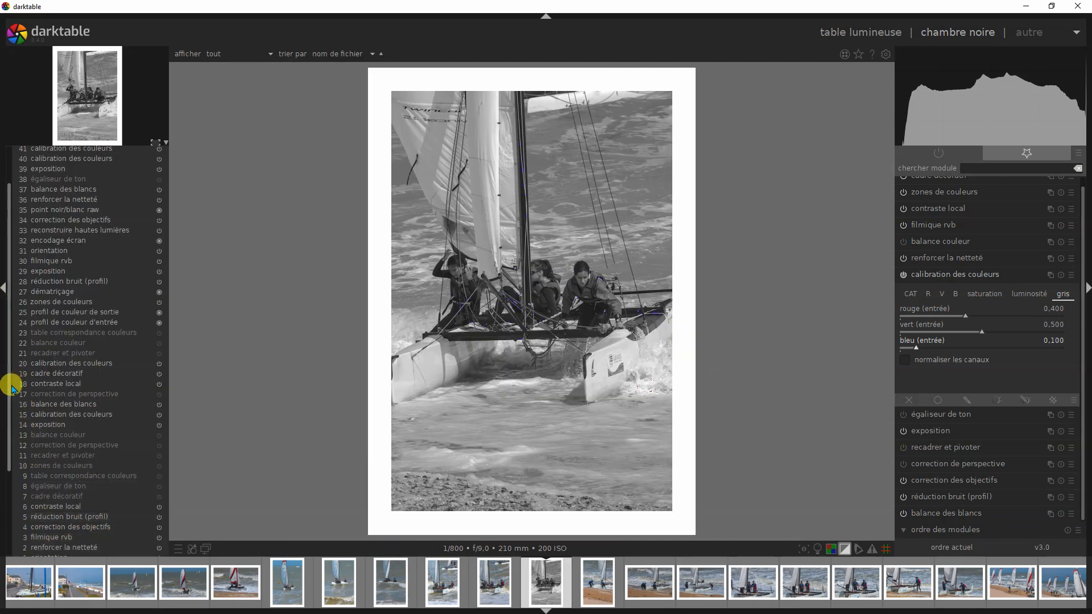
# Step: Compress the photo's editing history and save it as a new style named Luc NetB
pyautogui.scroll(-5, 10, 399)
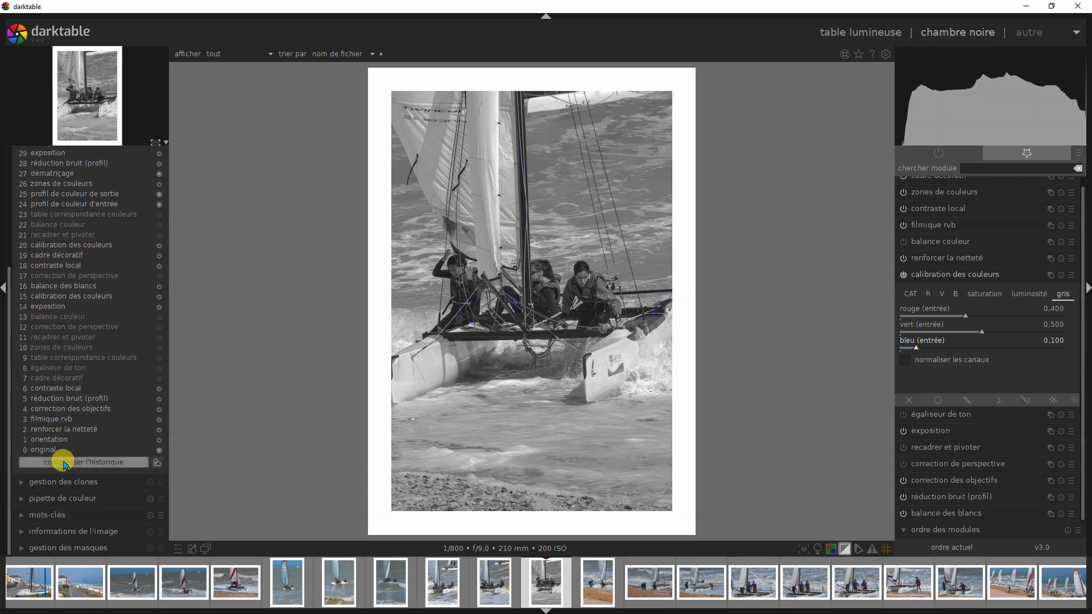
pyautogui.click(64, 462)
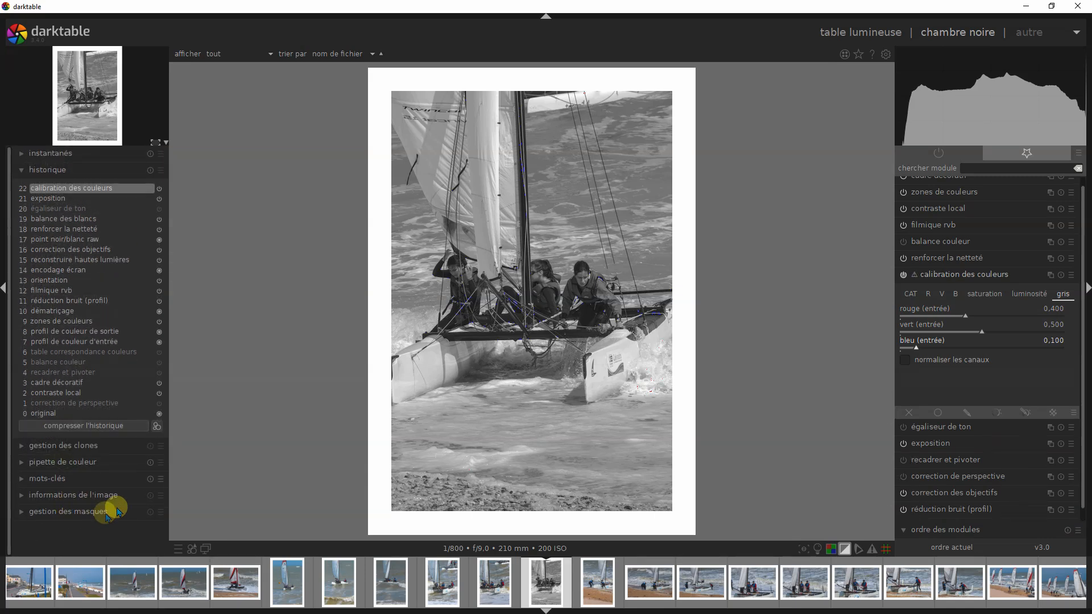
pyautogui.click(157, 426)
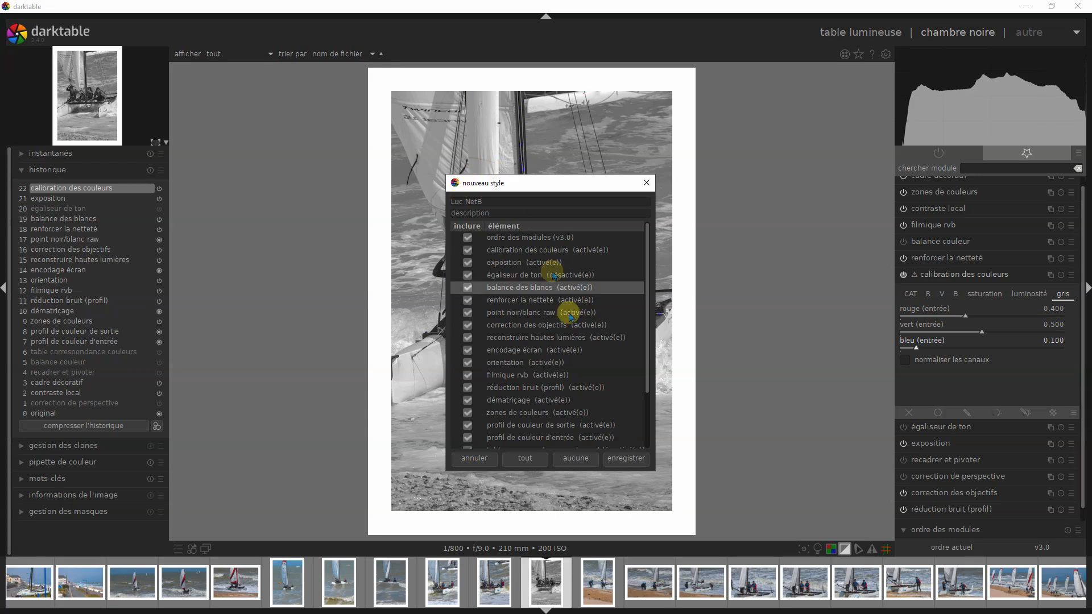
pyautogui.click(624, 464)
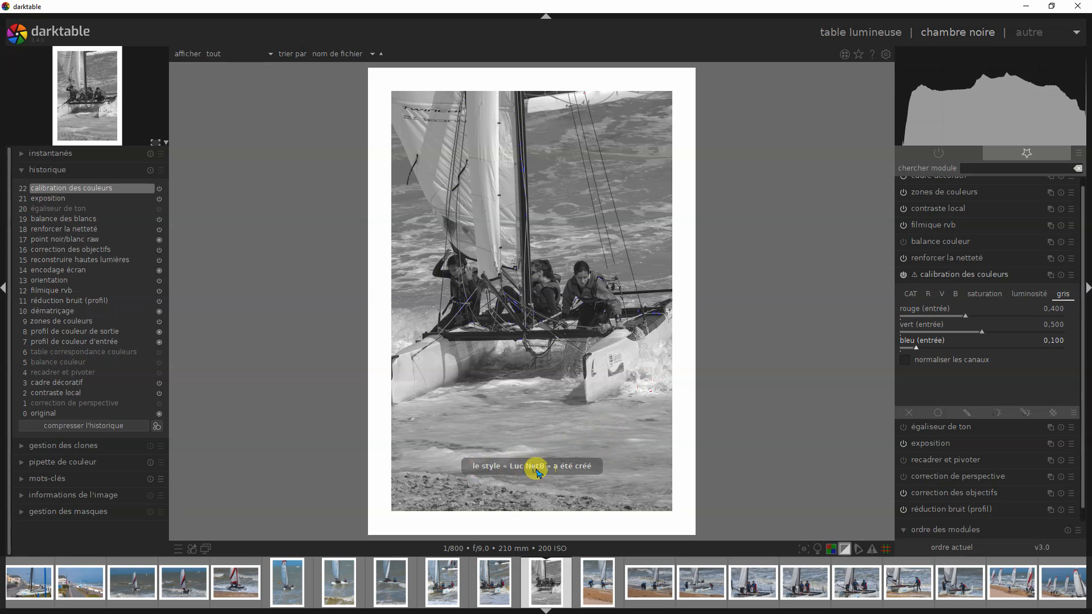
# Step: Return to the lighttable, select all images in the collection and apply the Luc NetB style to them
pyautogui.click(880, 39)
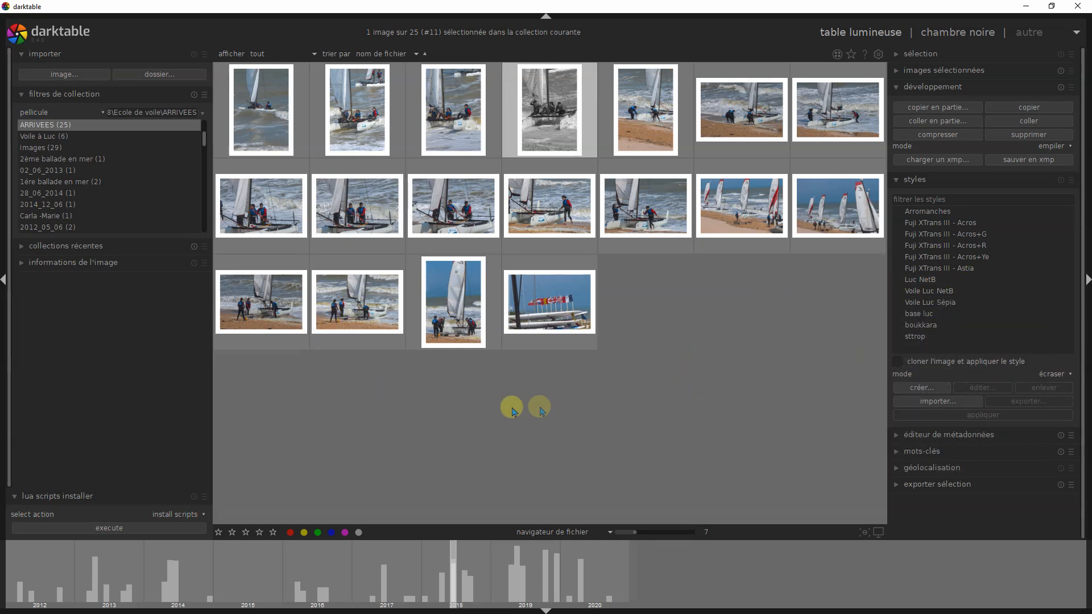
pyautogui.hotkey('ctrl', 'a')
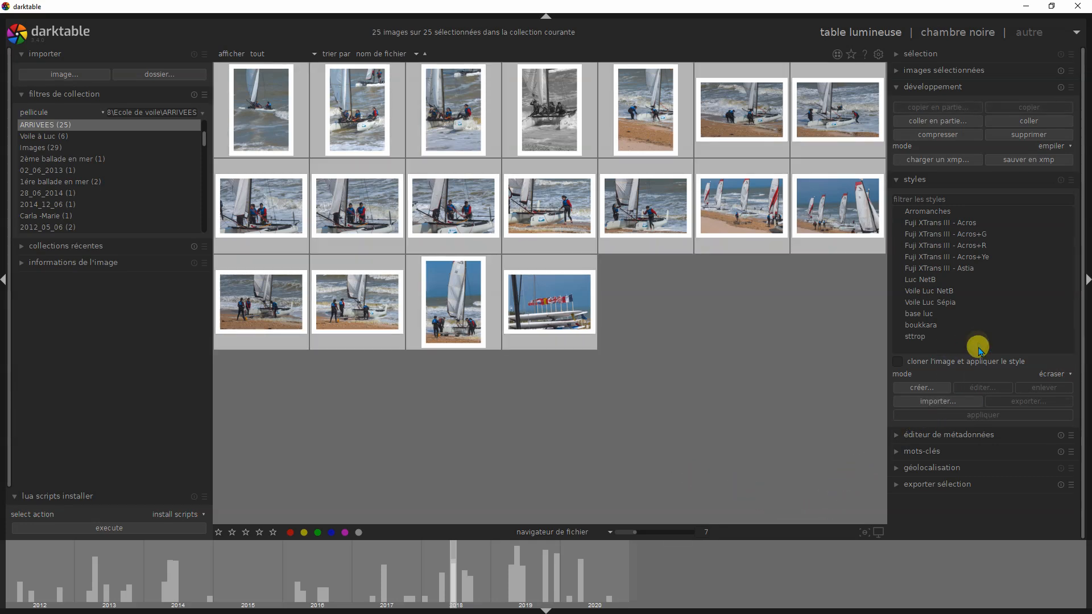
pyautogui.click(944, 281)
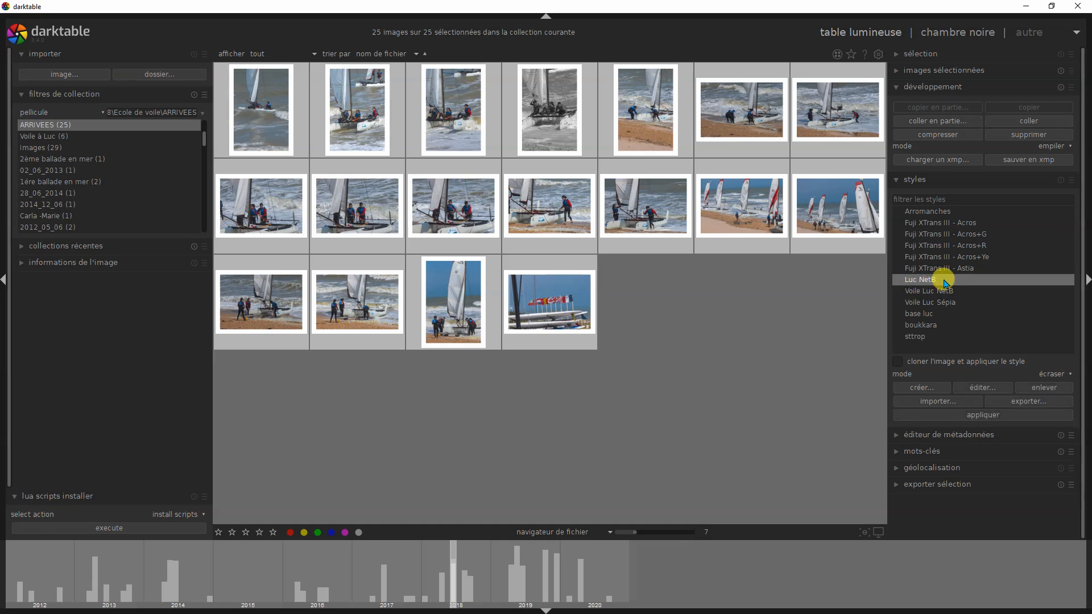
pyautogui.doubleClick(945, 281)
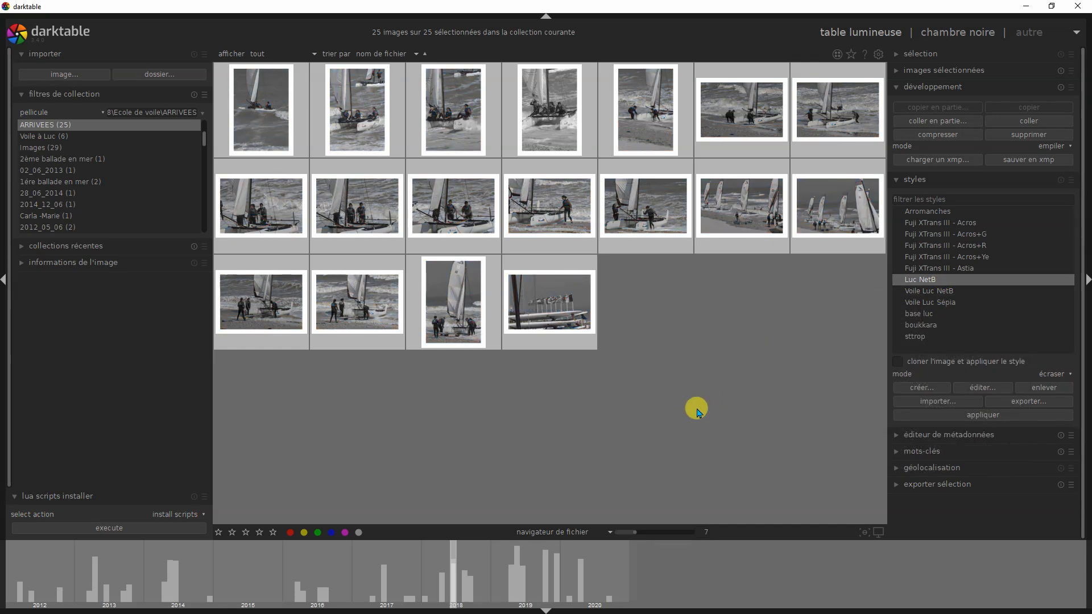
pyautogui.scroll(1, 697, 409)
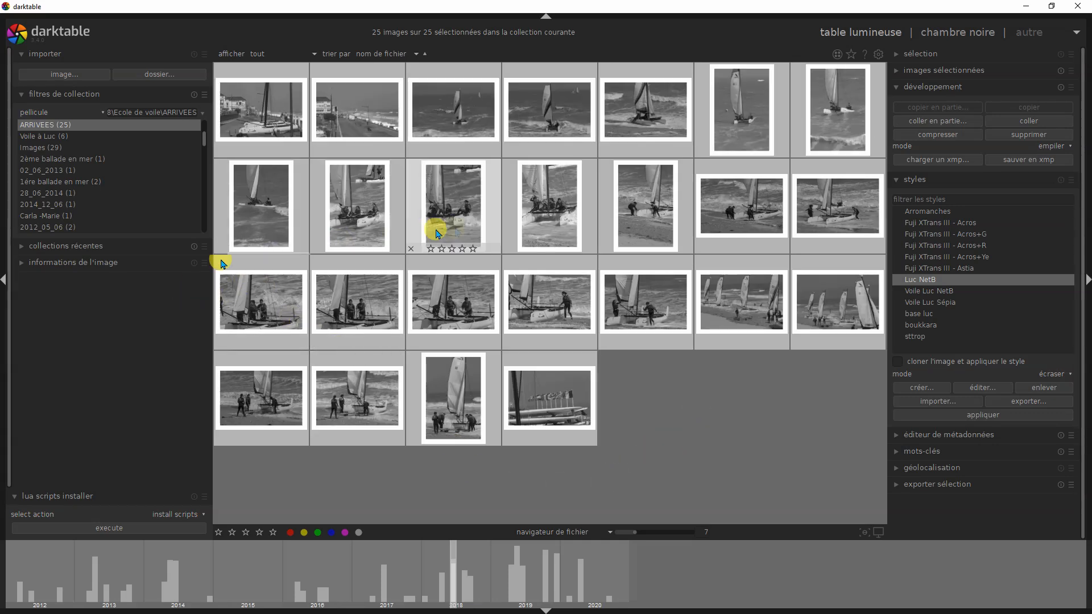
# Step: Open the portrait photo of four people beside the beached sailboat in the darkroom, and switch to the landscape photo #19
pyautogui.click(438, 417)
pyautogui.doubleClick(438, 417)
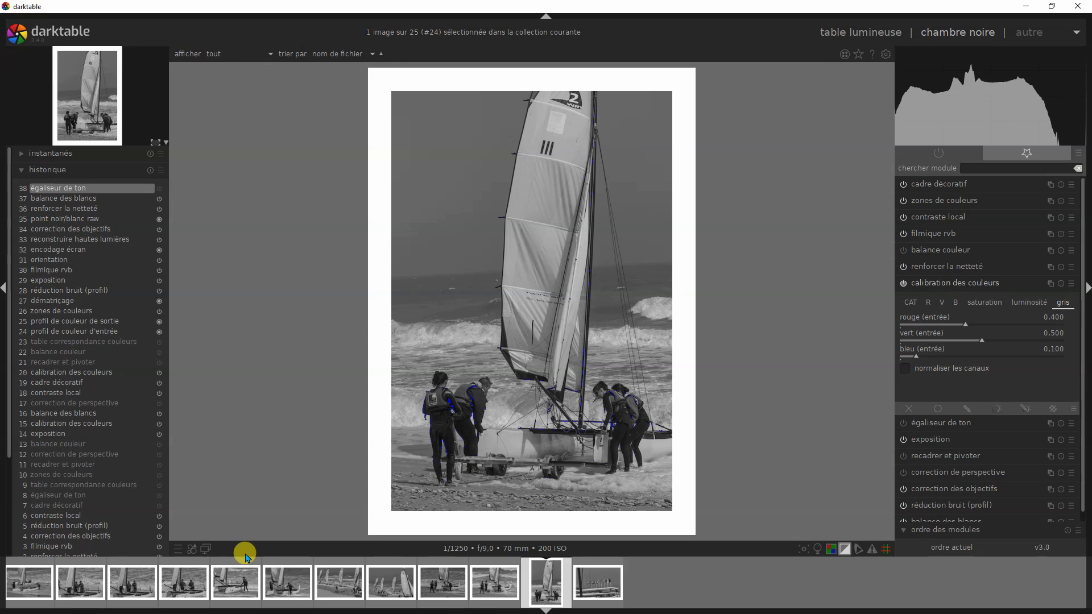
pyautogui.click(285, 585)
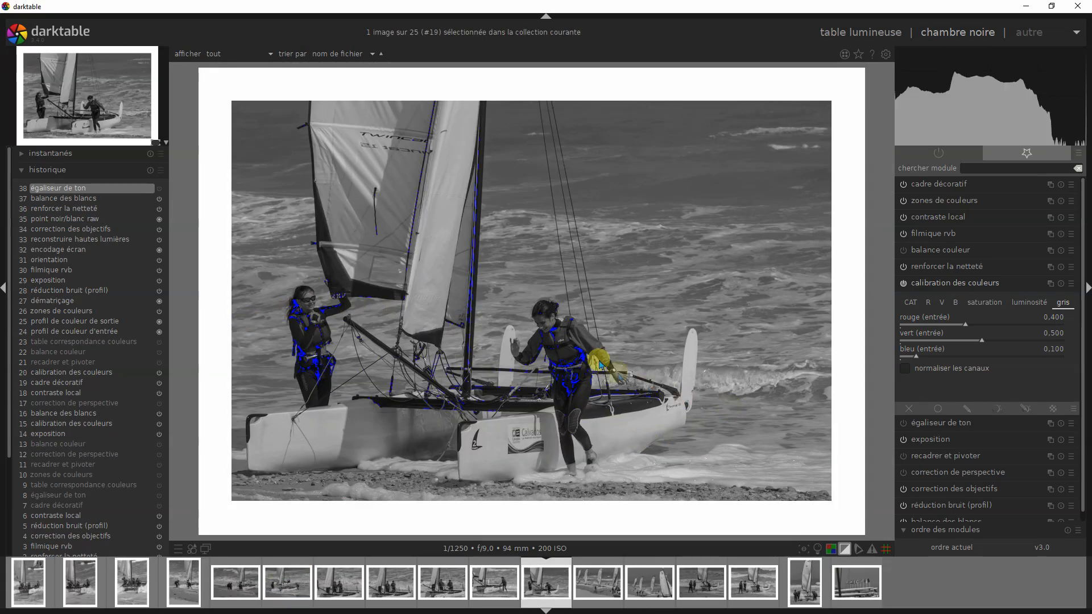
# Step: Brighten the photo with the exposition module, trying several levels and setting the exposure to about 0.92 IL
pyautogui.click(939, 284)
pyautogui.click(929, 314)
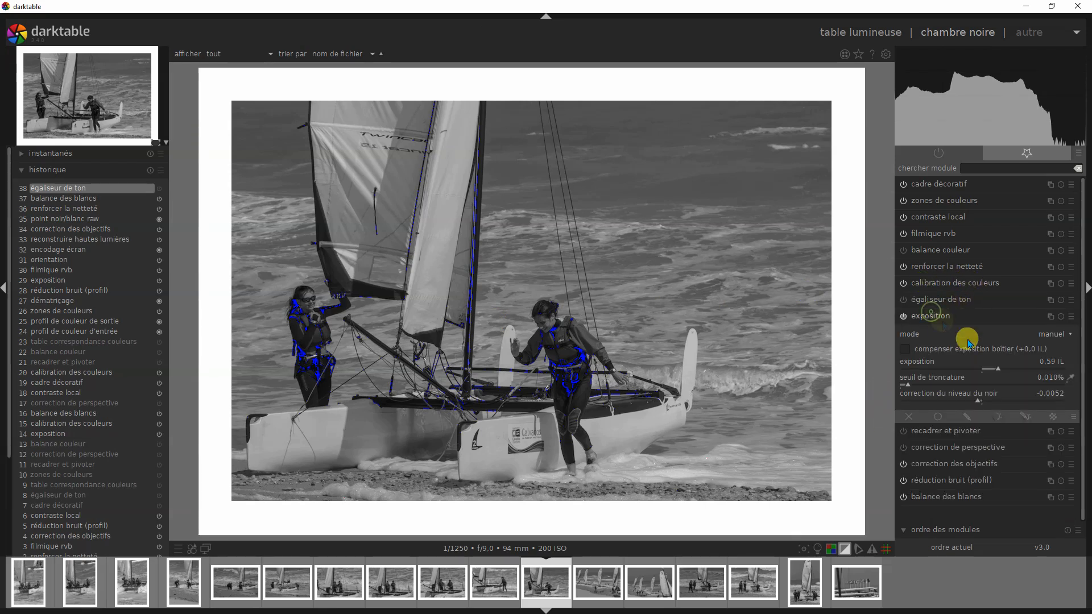
pyautogui.moveTo(997, 369); pyautogui.dragTo(1003, 370)
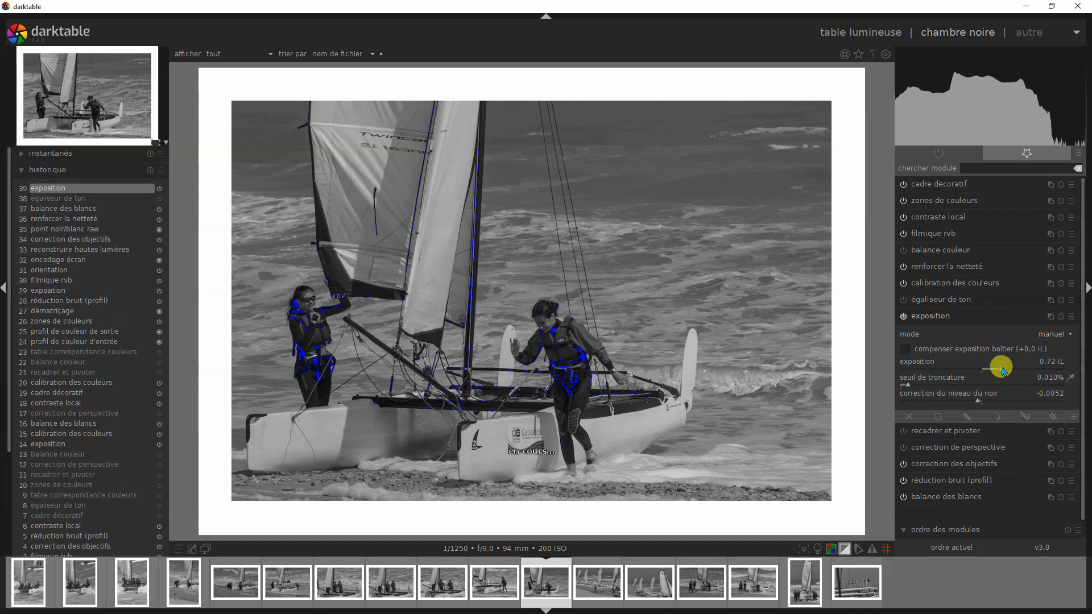
pyautogui.click(1012, 369)
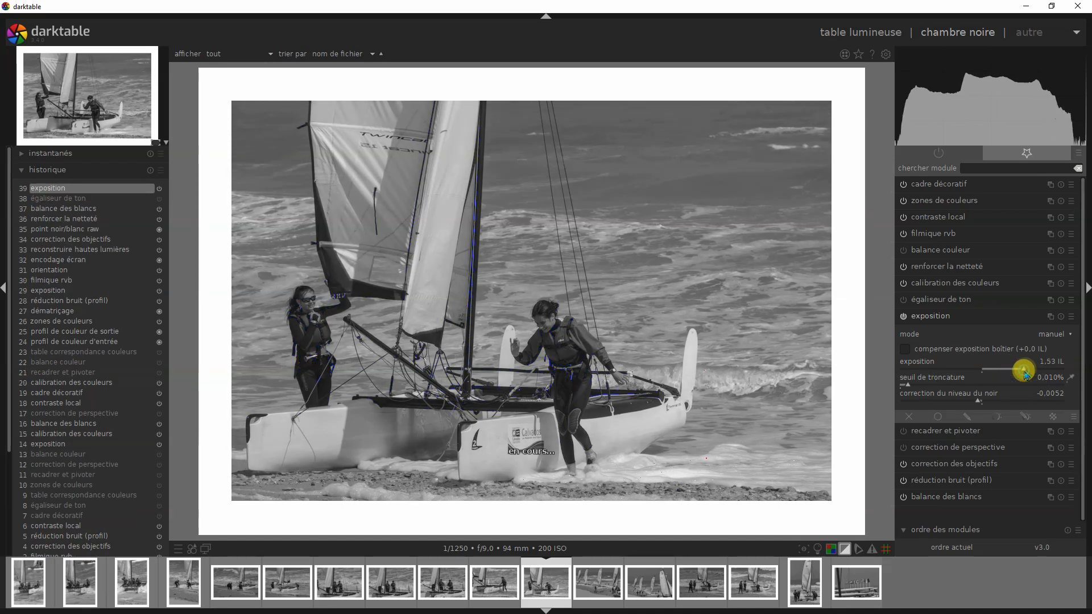
pyautogui.click(1017, 371)
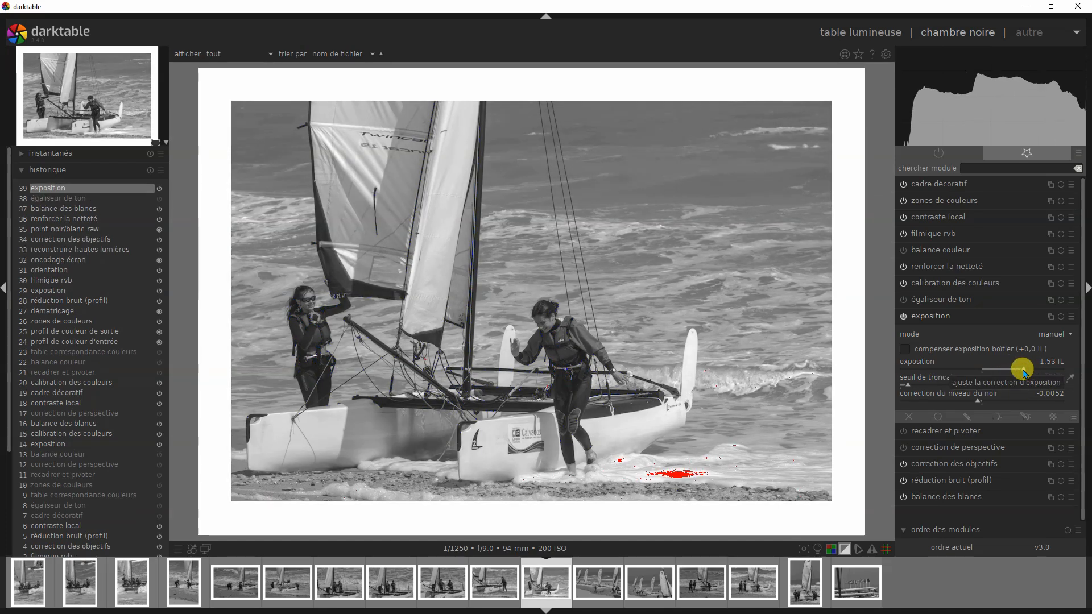
pyautogui.click(1008, 370)
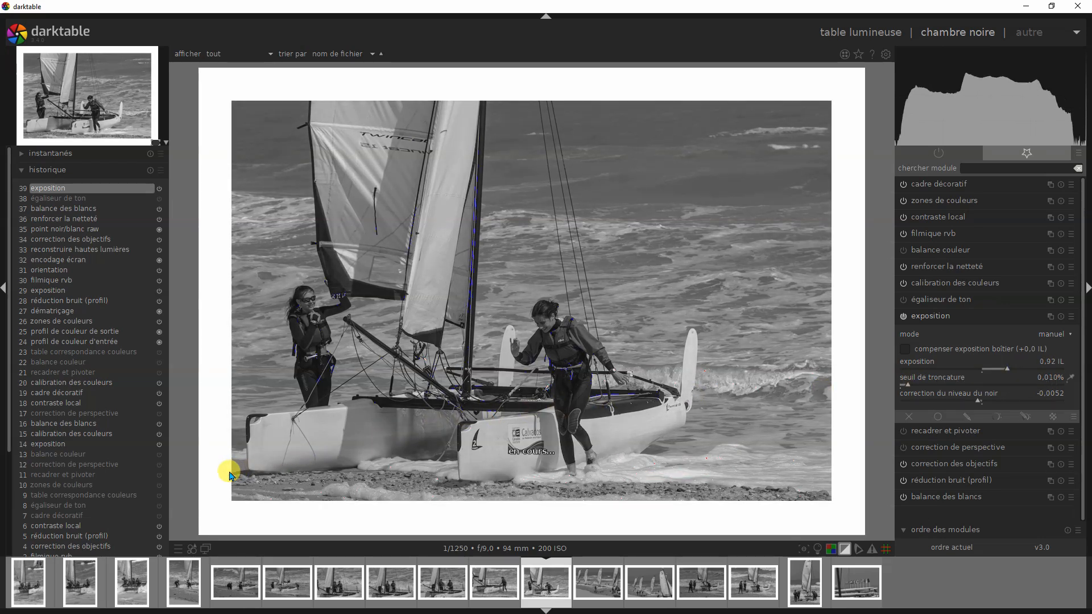
# Step: Switch to the photo of three people beside the catamaran on its trailer and enable the balance couleur module
pyautogui.press('space')
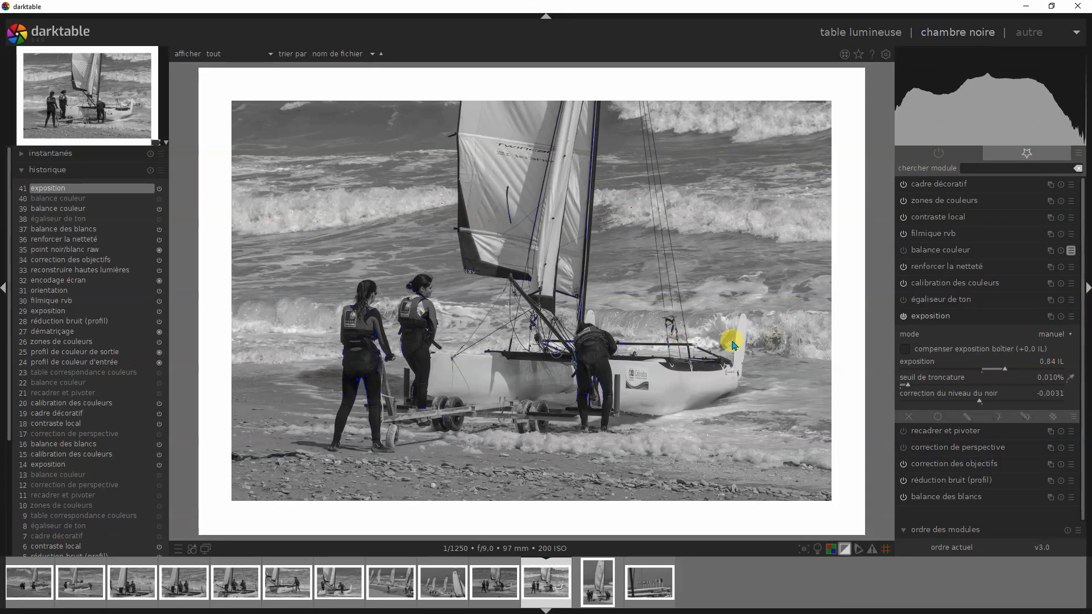
pyautogui.click(926, 315)
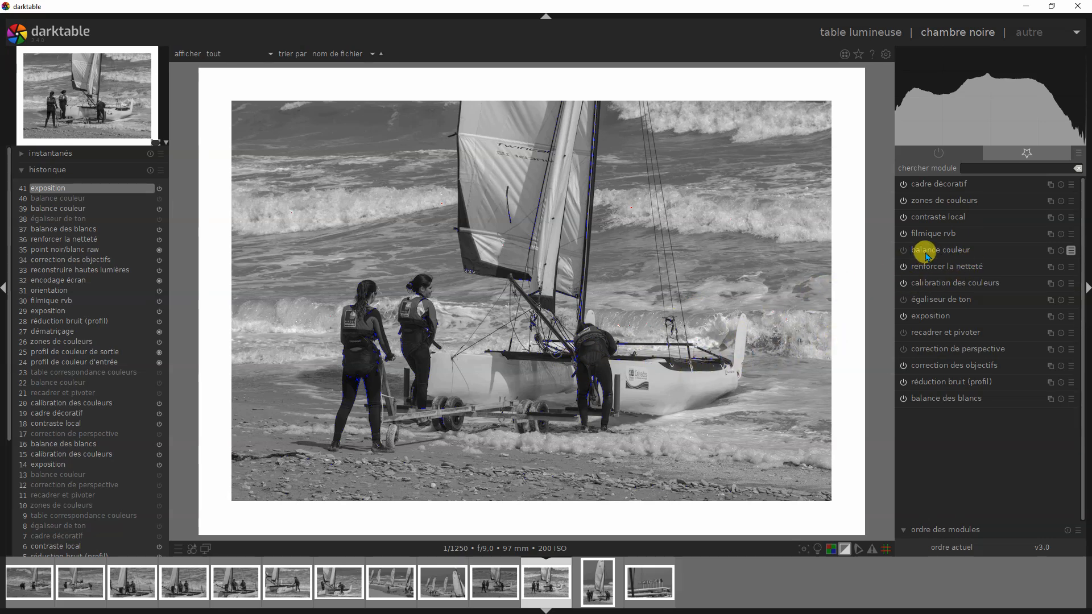
pyautogui.click(904, 250)
pyautogui.click(929, 250)
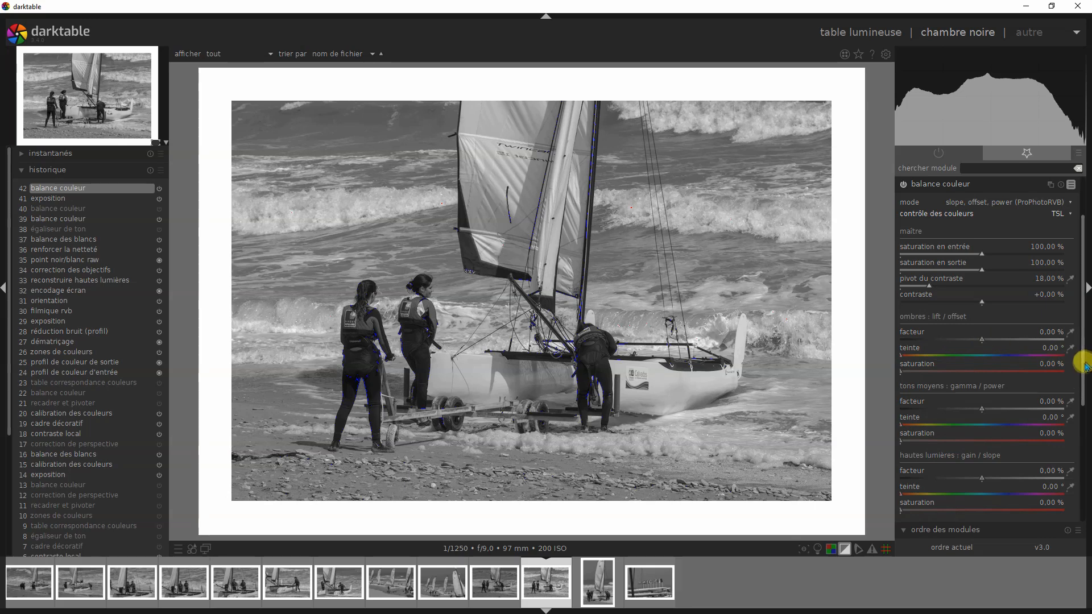
# Step: Try midtone tints in balance couleur, first hue 27.40° with 10.17% saturation, and a blue hue of 204.29° with 9.76%
pyautogui.scroll(-2, 1084, 393)
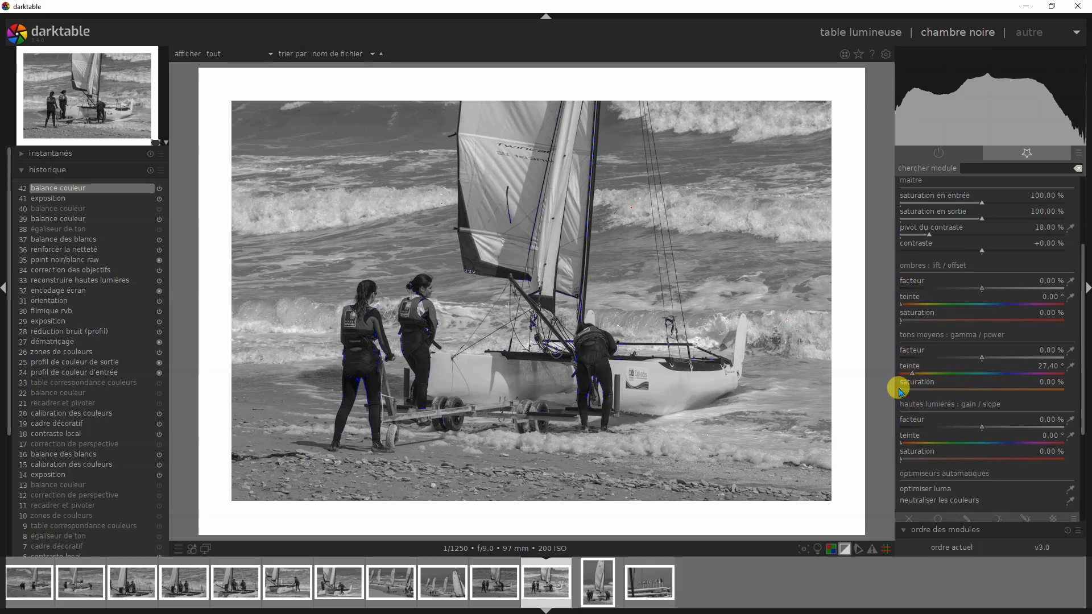
pyautogui.moveTo(902, 393); pyautogui.dragTo(961, 395)
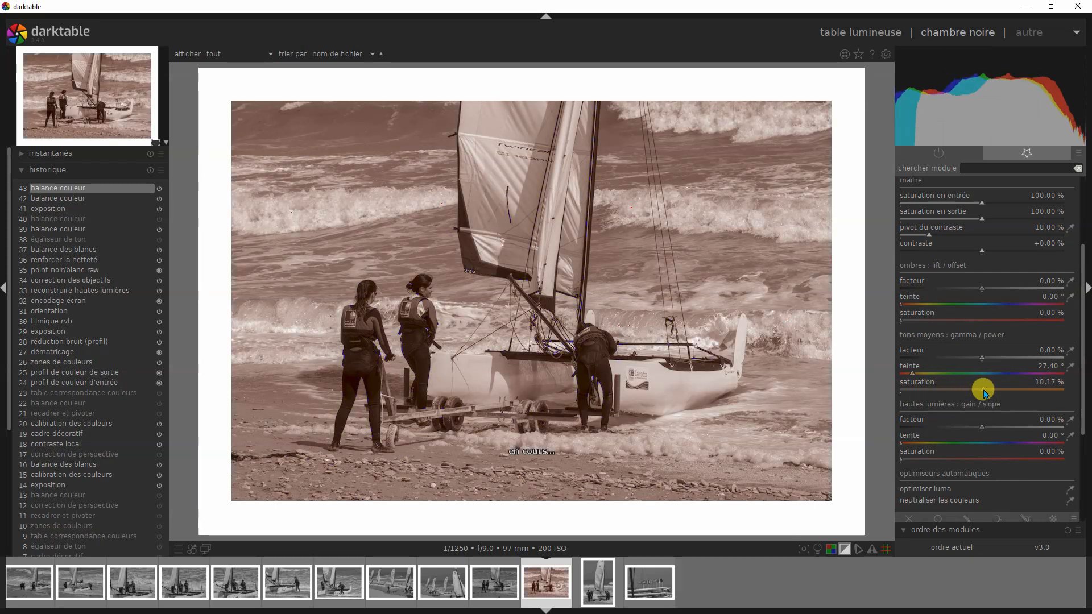
pyautogui.moveTo(902, 391); pyautogui.dragTo(976, 391)
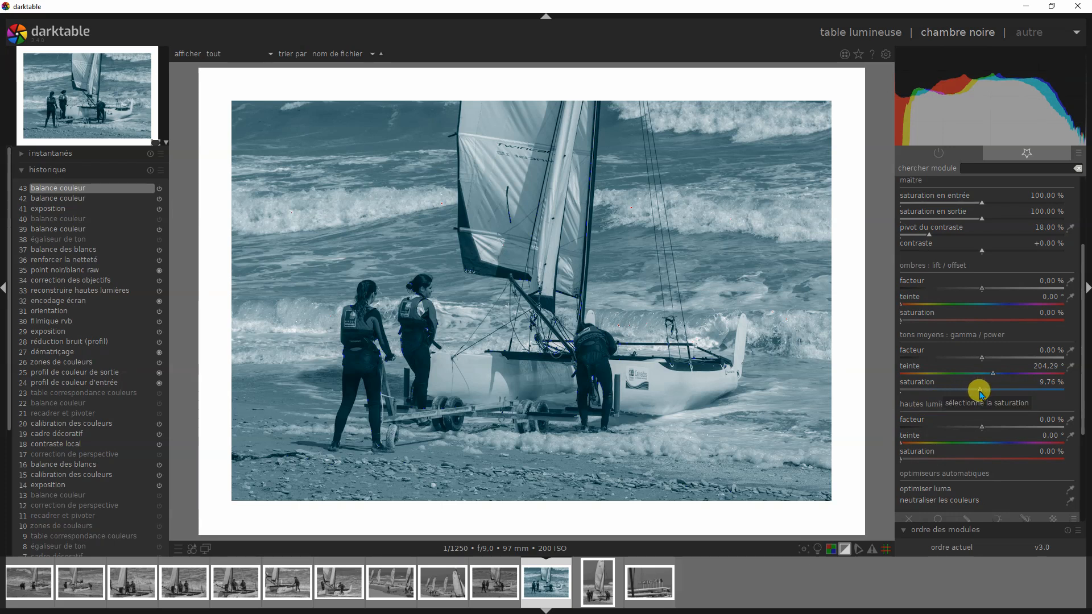
# Step: Tint the midtones sepia with a hue of 37.37° and a saturation of 5.19%, and collapse the balance couleur module
pyautogui.moveTo(981, 392); pyautogui.dragTo(894, 390)
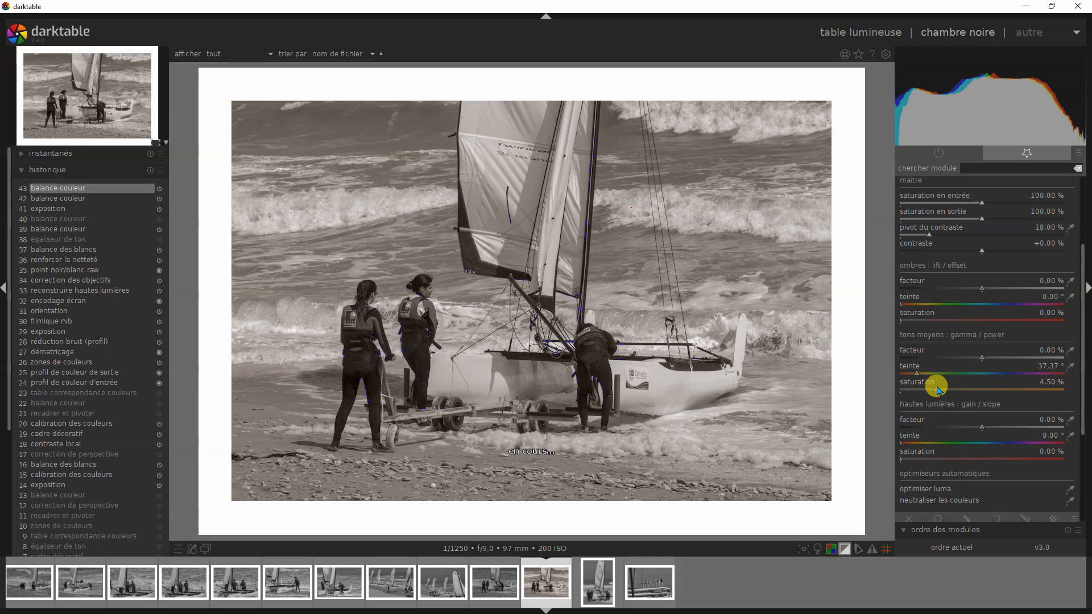
pyautogui.click(943, 390)
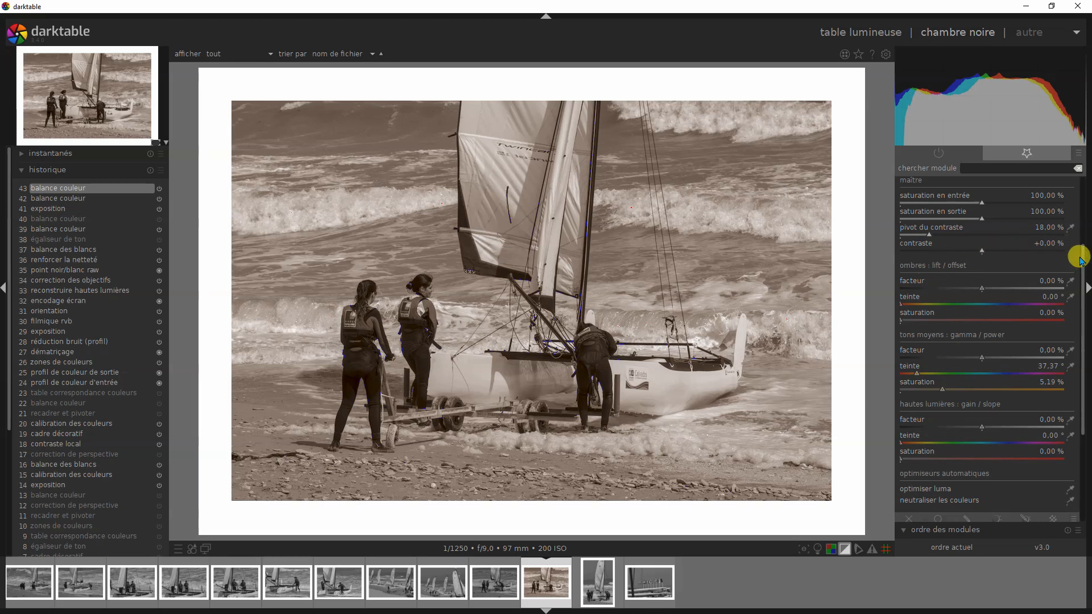
pyautogui.moveTo(1083, 259); pyautogui.dragTo(1075, 178)
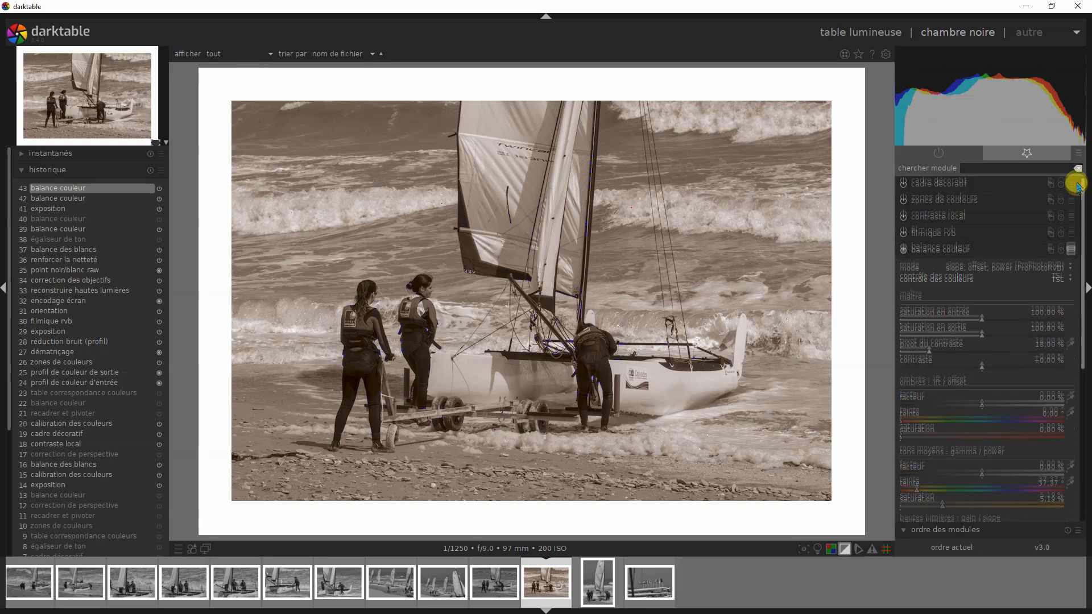
pyautogui.click(926, 251)
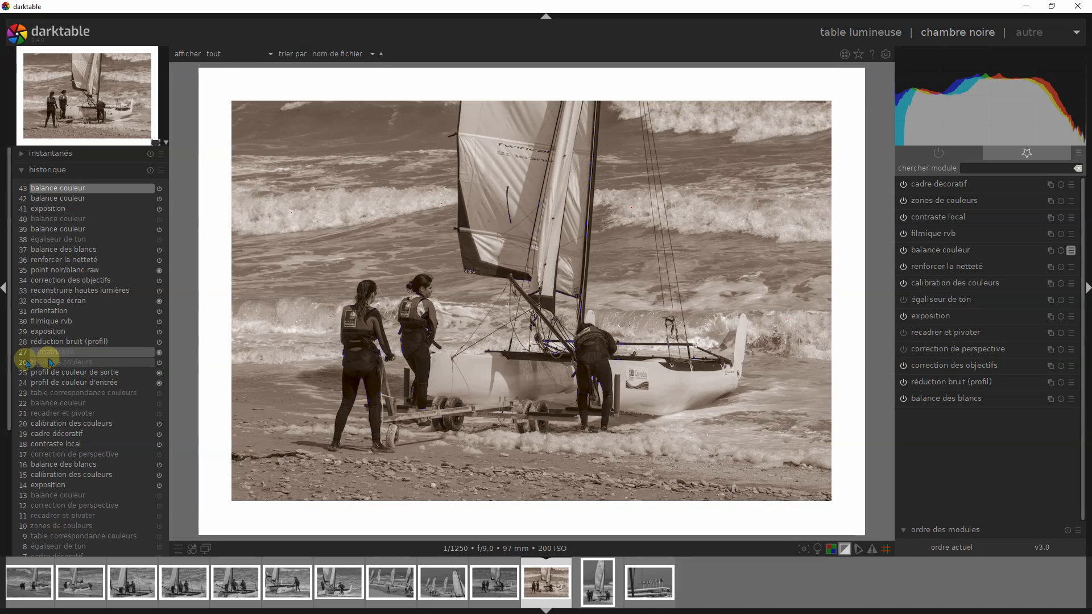
# Step: Compress the photo's editing history and save it with all elements included as a new style named Luc sepia
pyautogui.scroll(-5, 7, 358)
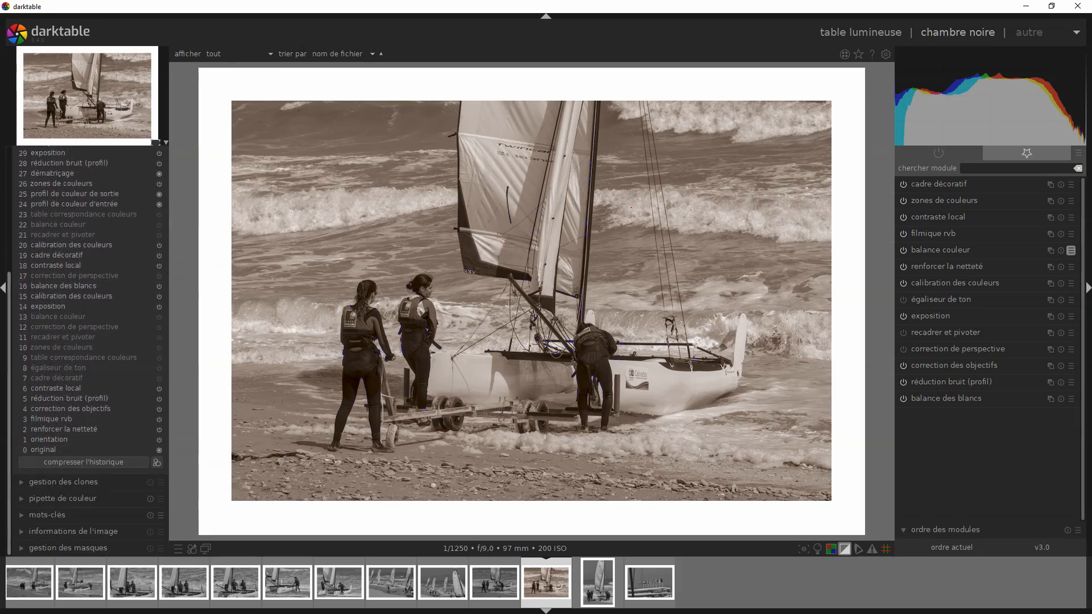
pyautogui.click(85, 461)
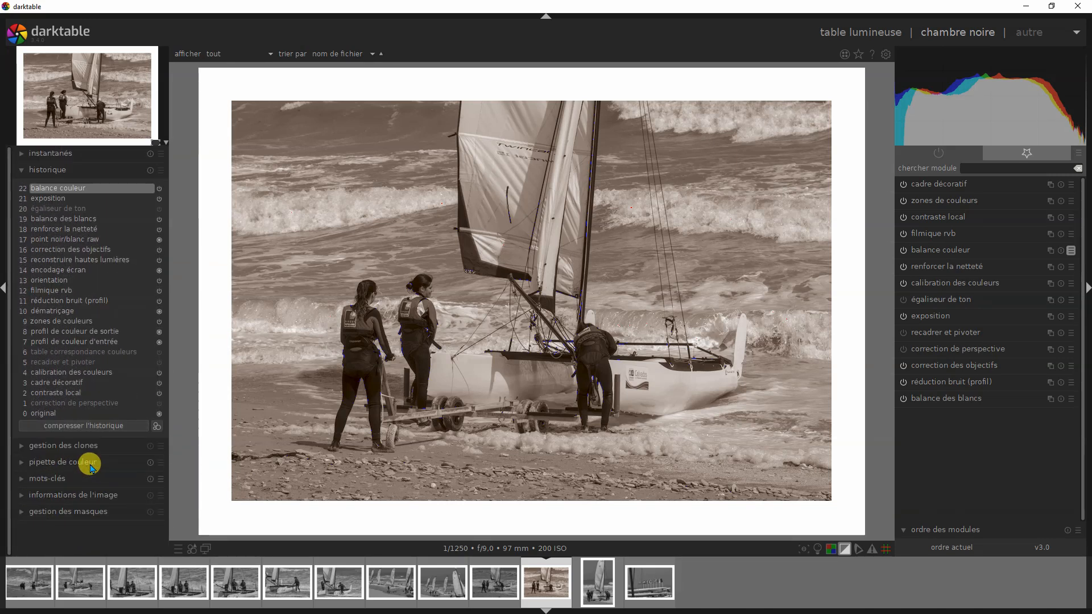
pyautogui.click(157, 427)
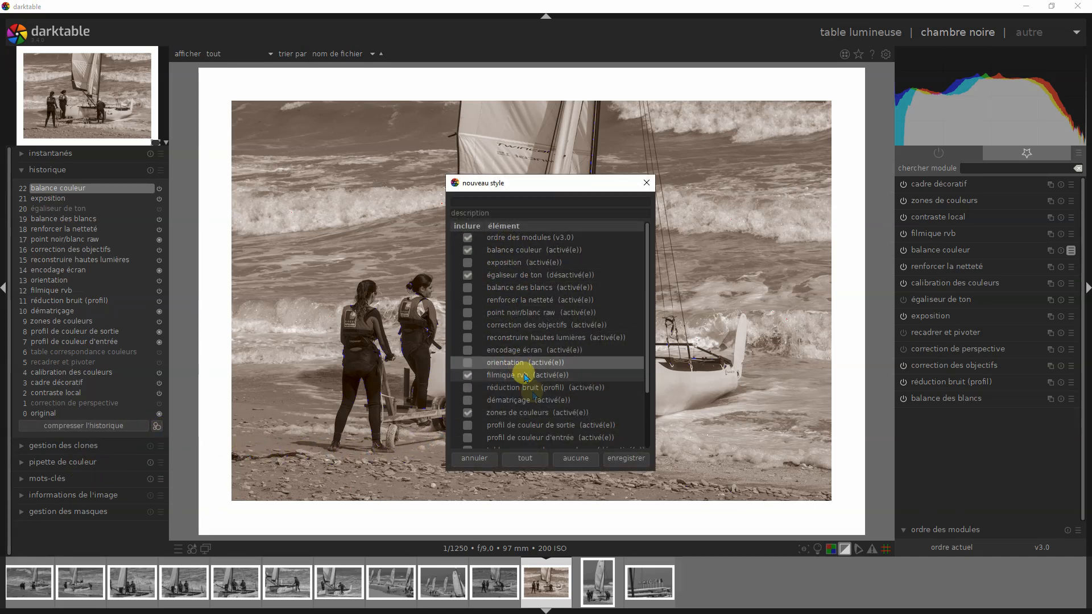
pyautogui.click(459, 202)
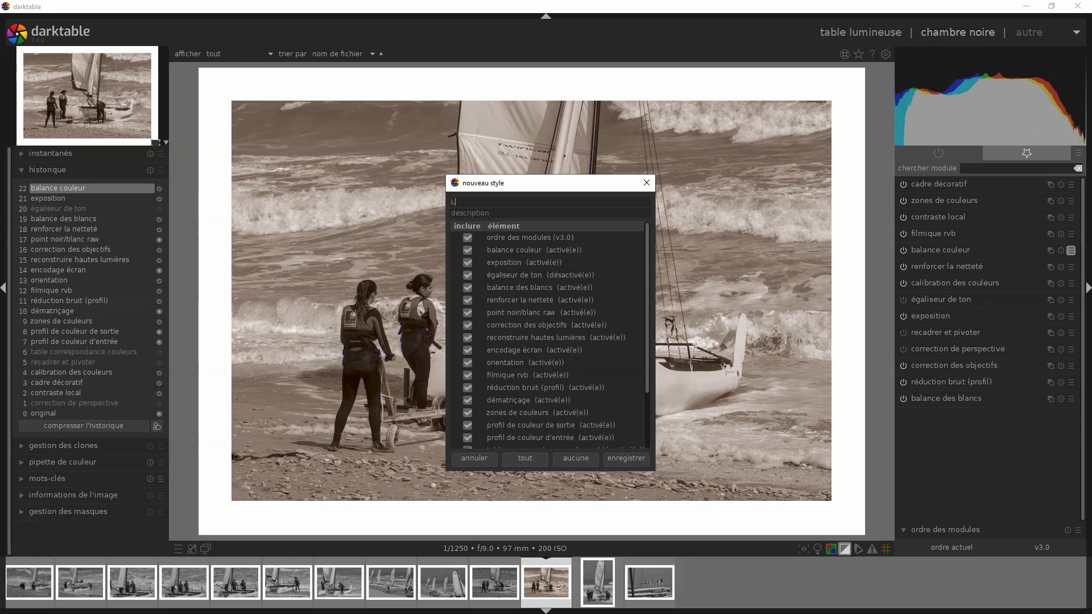
pyautogui.write('Luc sepia')
pyautogui.click(633, 458)
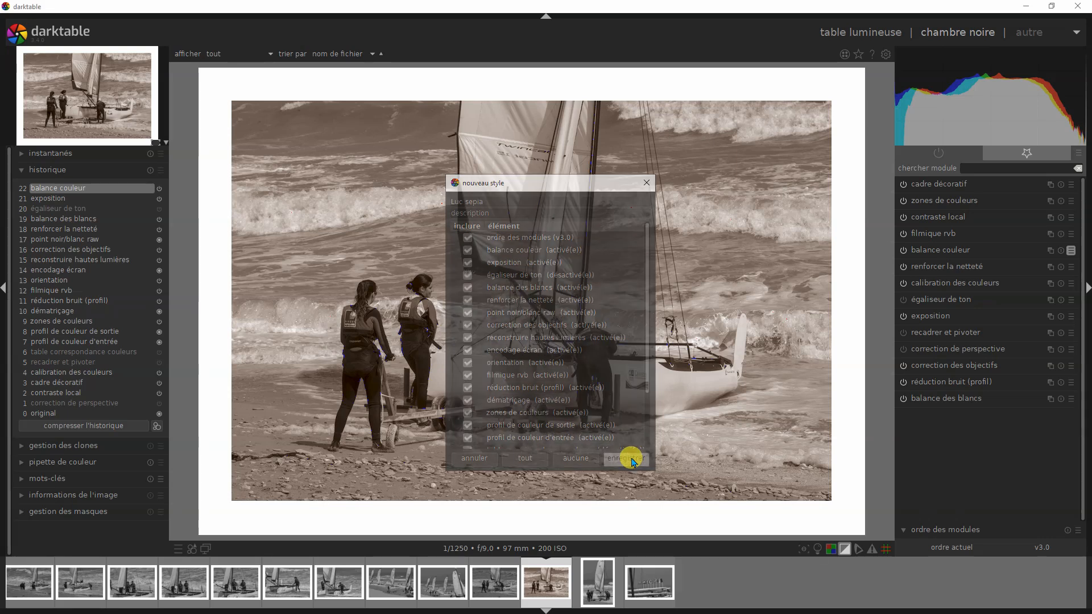
# Step: Return to the lighttable, select all images in the collection and apply the Voile Luc Sépia style to them
pyautogui.click(857, 42)
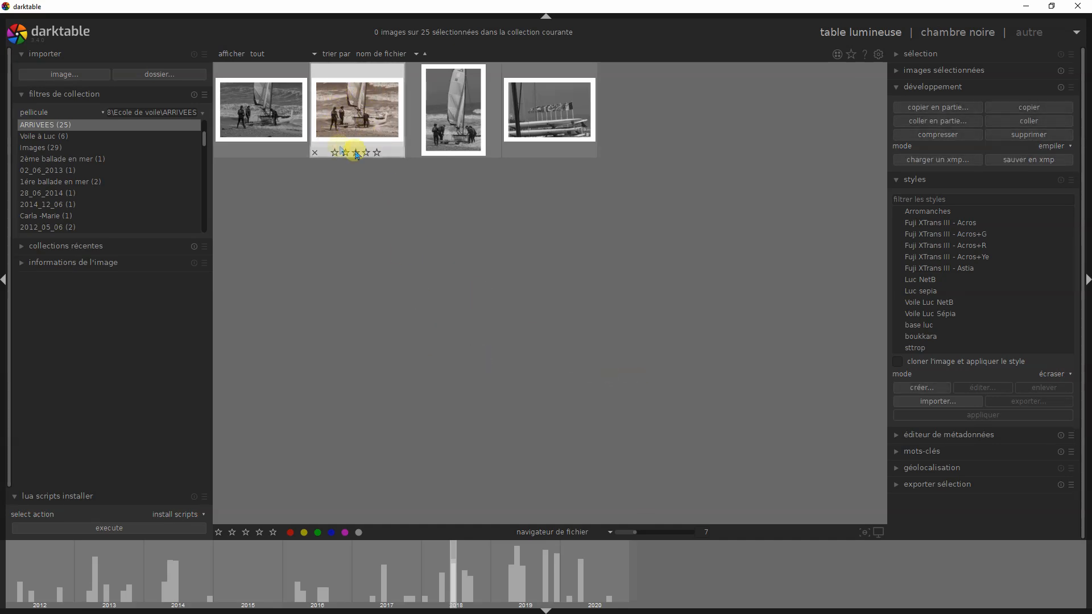
pyautogui.click(951, 349)
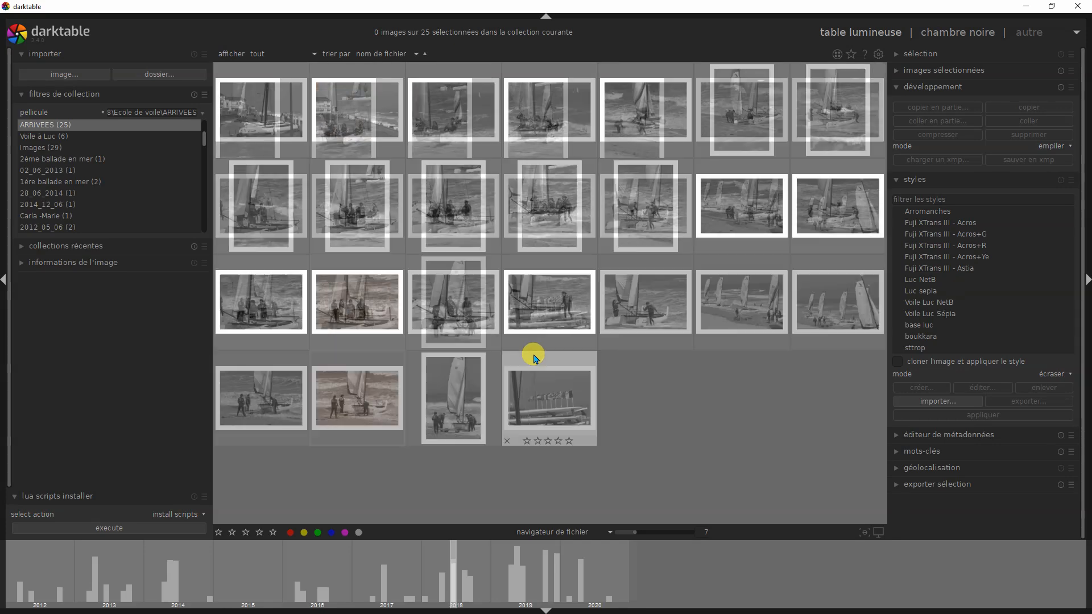
pyautogui.hotkey('ctrl', 'a')
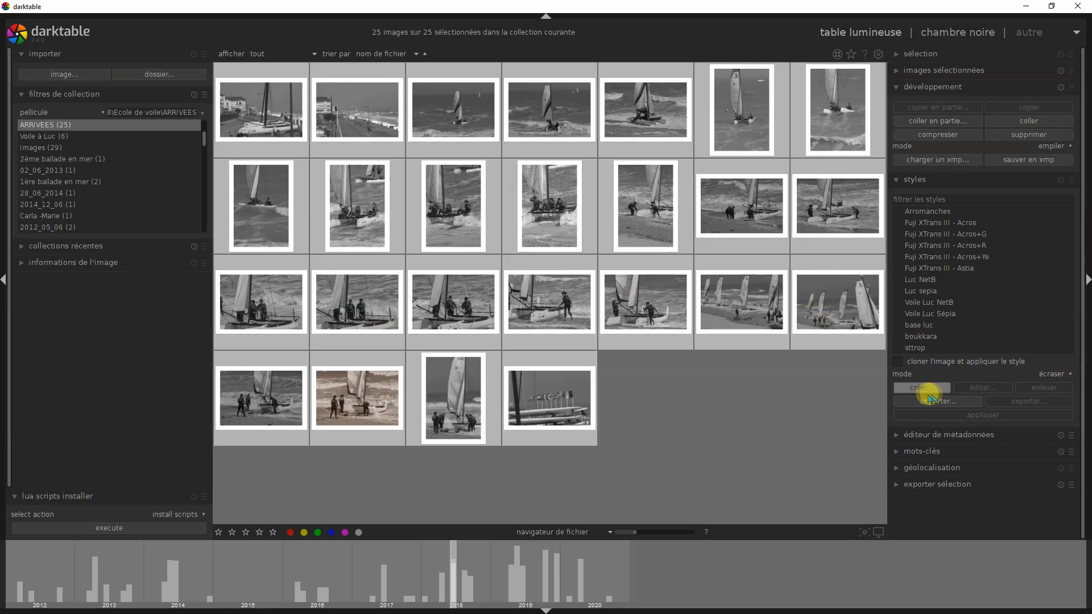
pyautogui.click(972, 319)
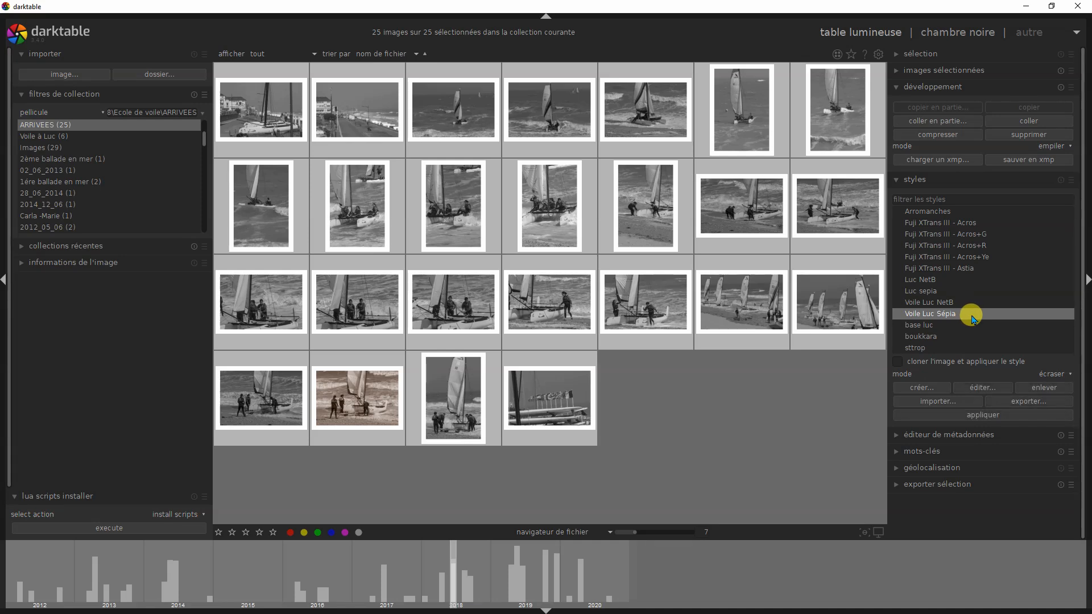
pyautogui.doubleClick(973, 318)
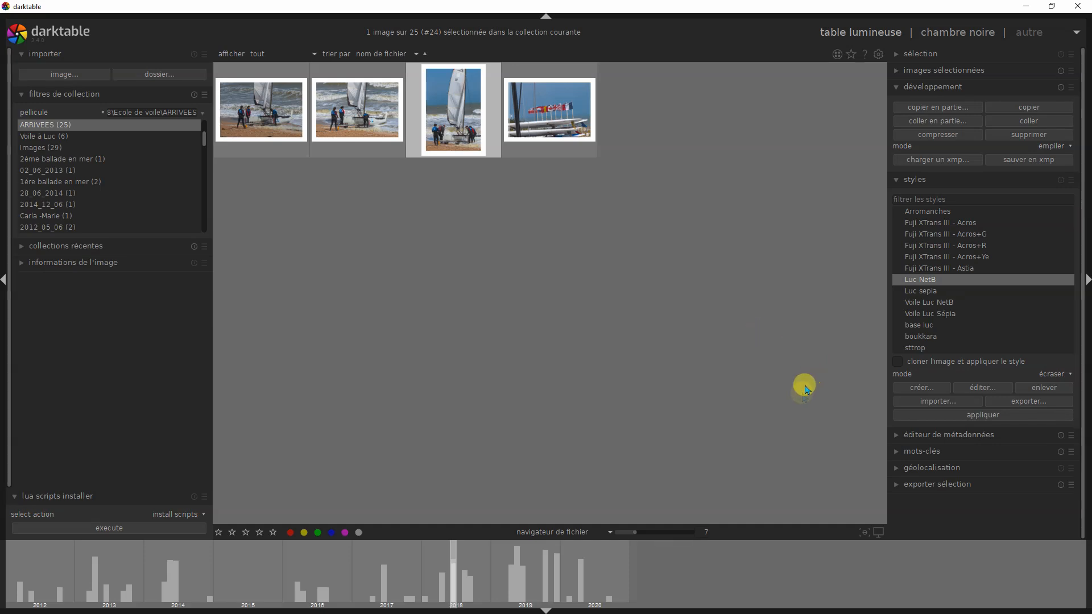
# Step: Enable cloning on style application and apply the Fuji XTrans III - Astia style to the selected portrait sailboat photo
pyautogui.click(899, 362)
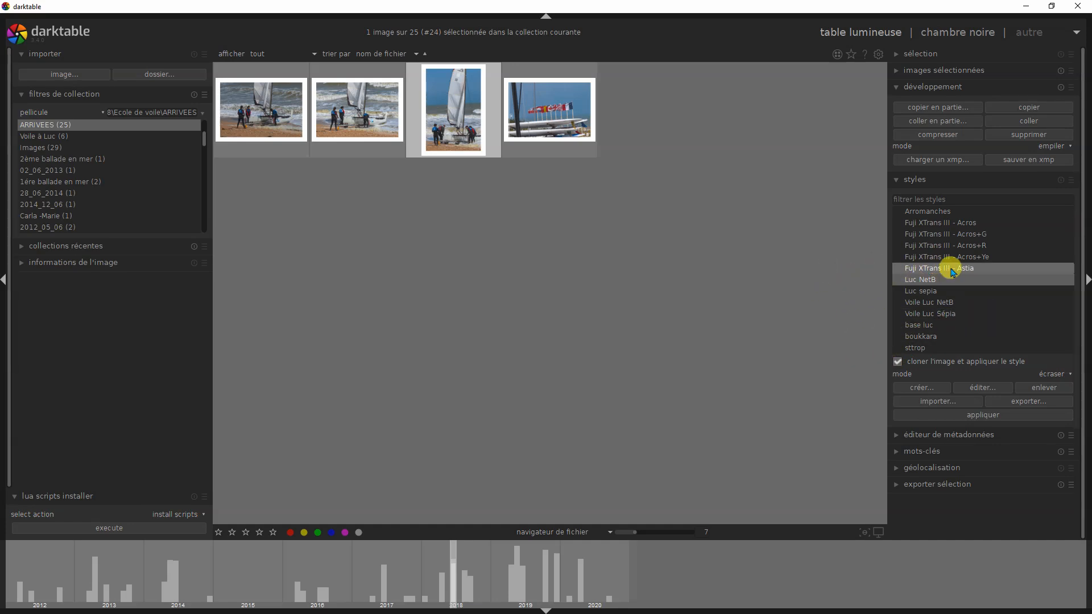
pyautogui.moveTo(978, 274)
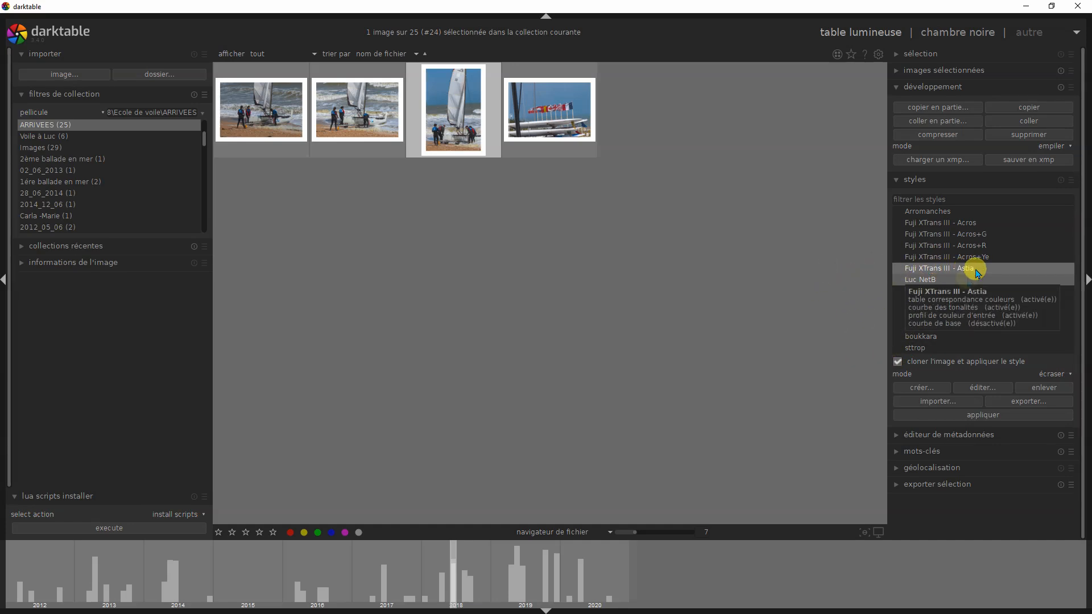
pyautogui.click(985, 270)
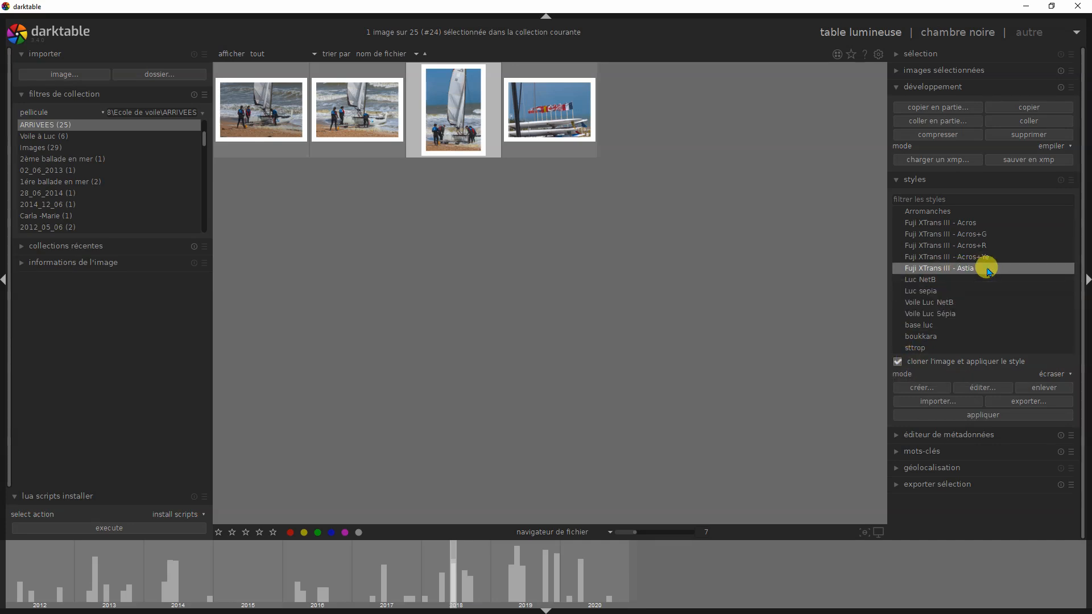
pyautogui.doubleClick(988, 272)
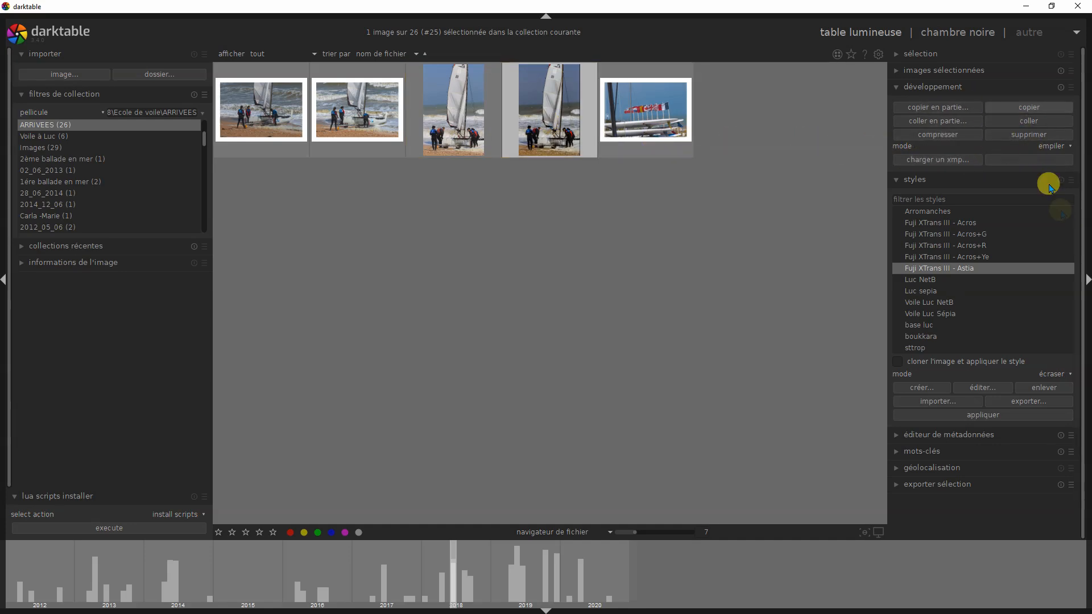
# Step: Remove the selected duplicate of the portrait sailboat photo from the collection
pyautogui.click(915, 72)
pyautogui.click(937, 90)
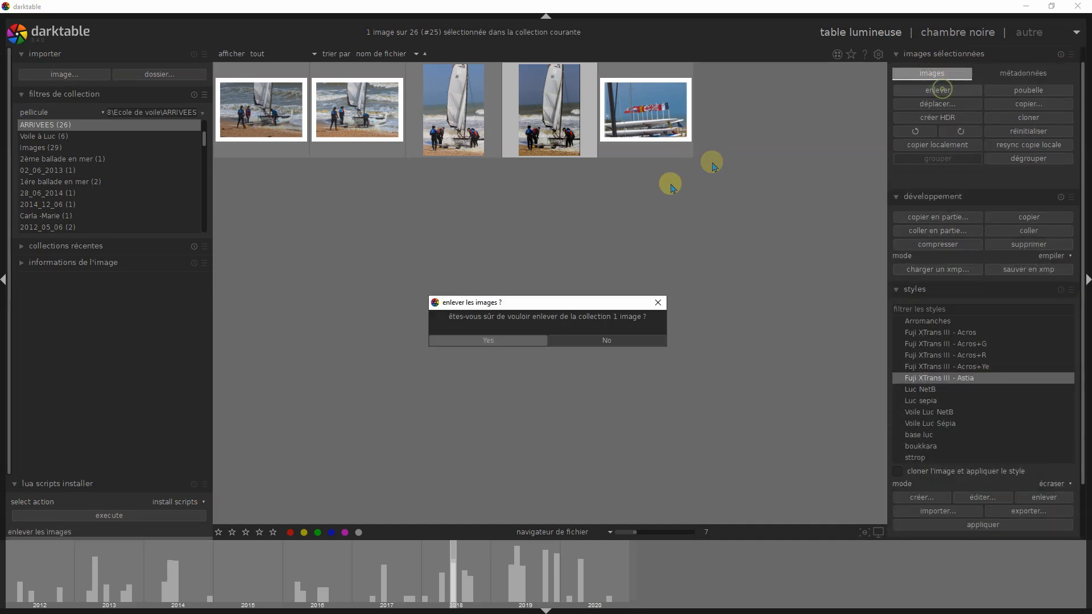
pyautogui.click(489, 341)
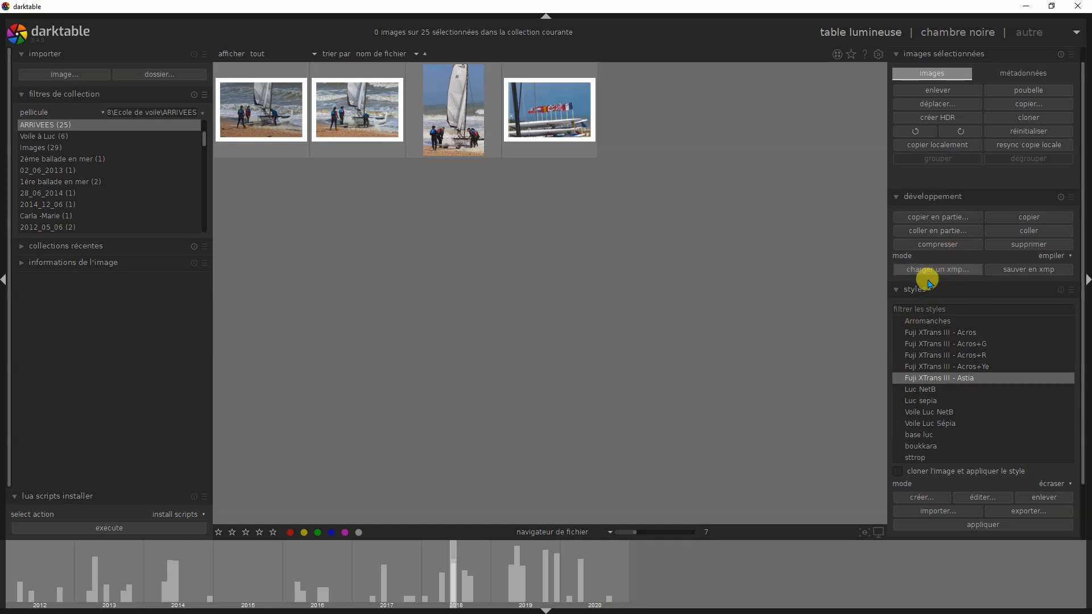
# Step: Open the photo of the flags in the darkroom and set the cadre décoratif's inner frame size to 33.91%
pyautogui.moveTo(1080, 288); pyautogui.dragTo(1063, 373)
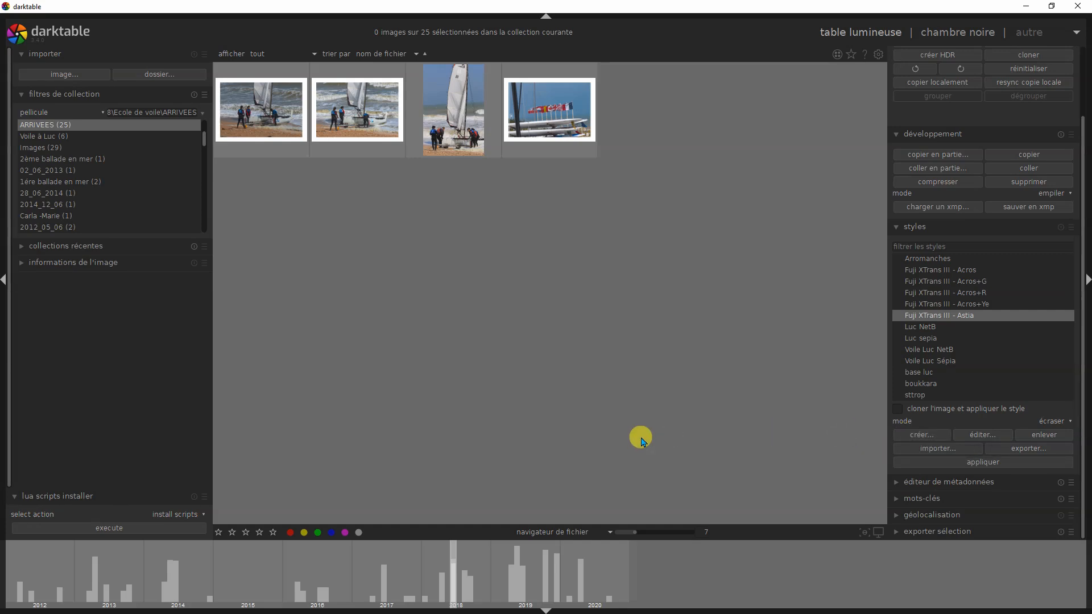
pyautogui.doubleClick(560, 125)
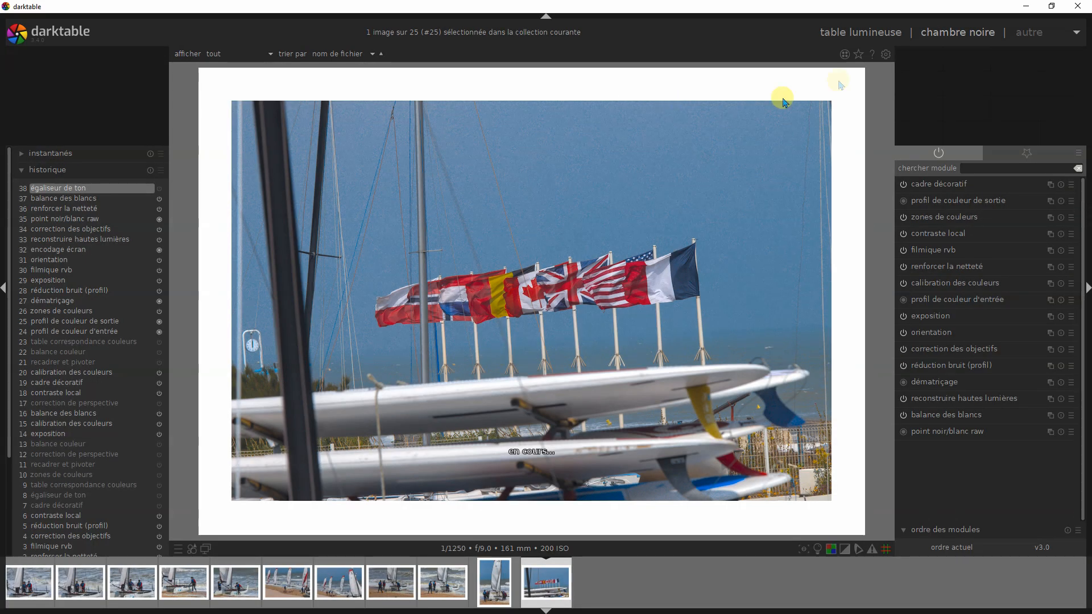
pyautogui.click(940, 184)
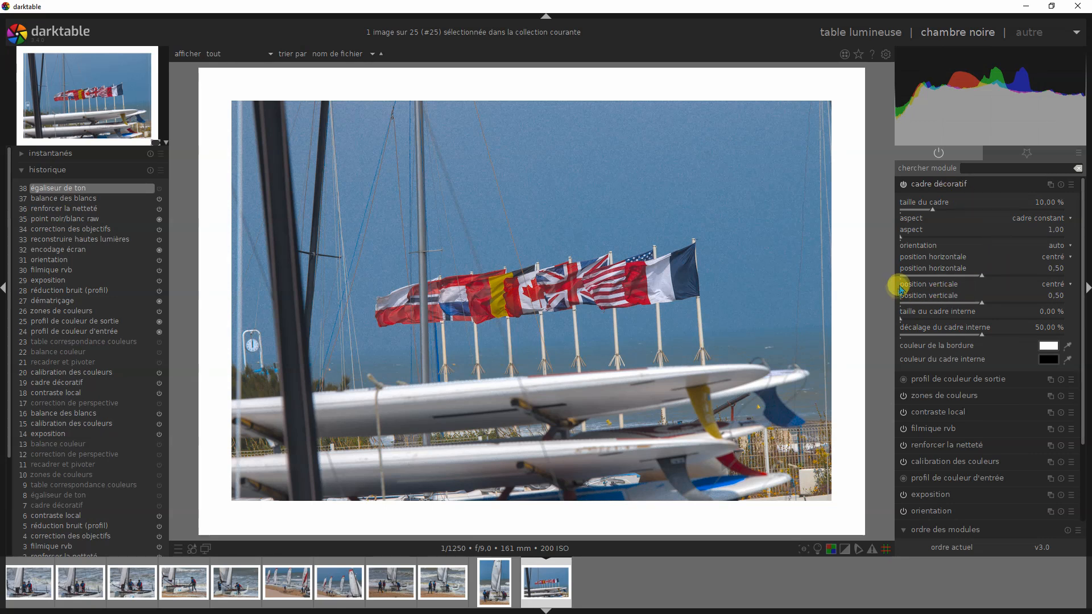
pyautogui.moveTo(914, 320); pyautogui.dragTo(944, 321)
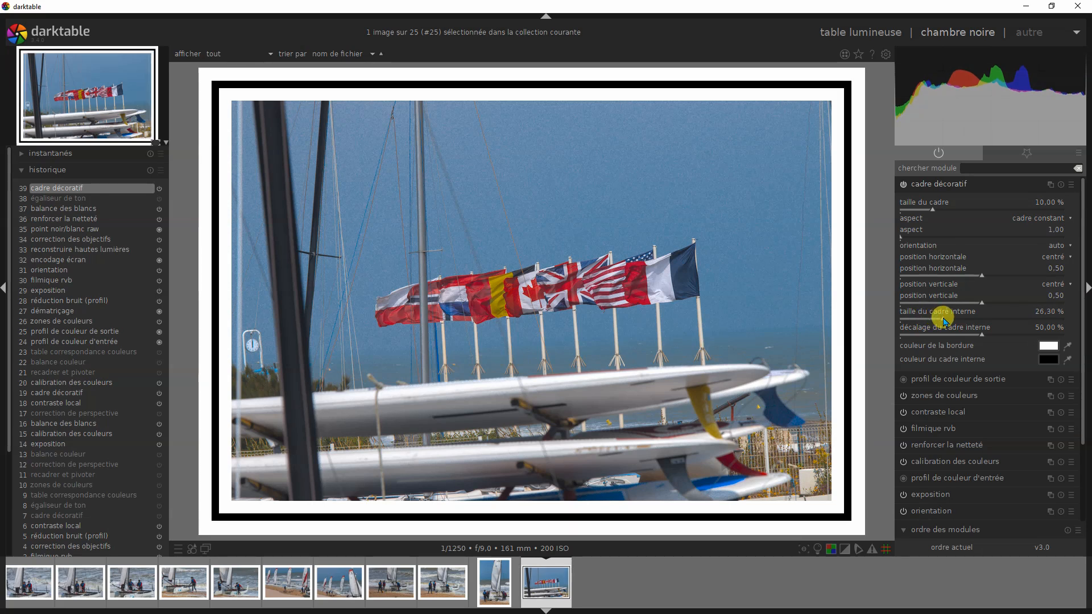
pyautogui.click(955, 317)
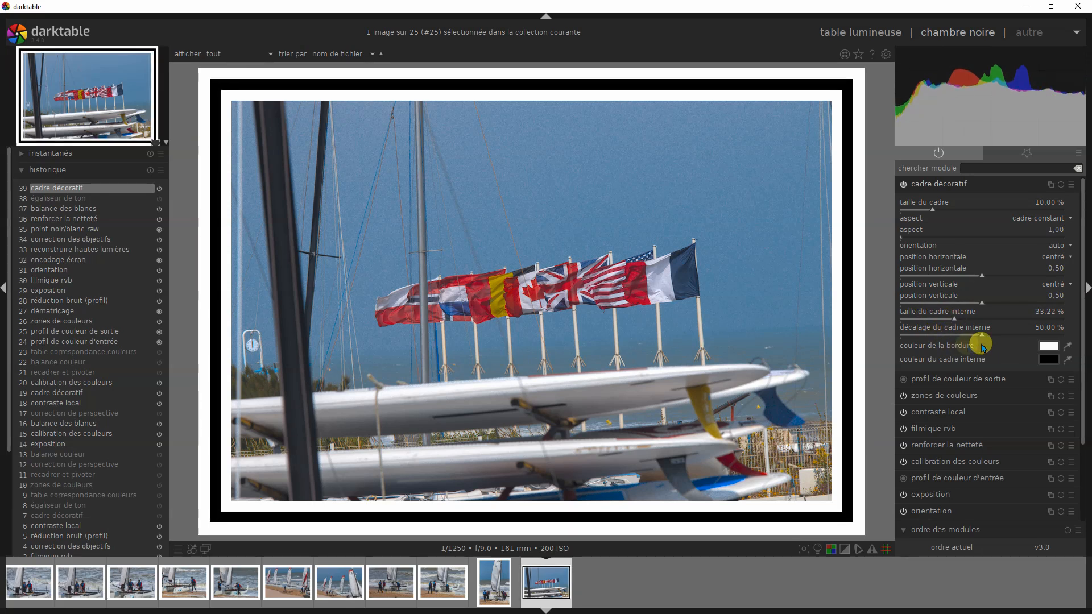
pyautogui.click(956, 317)
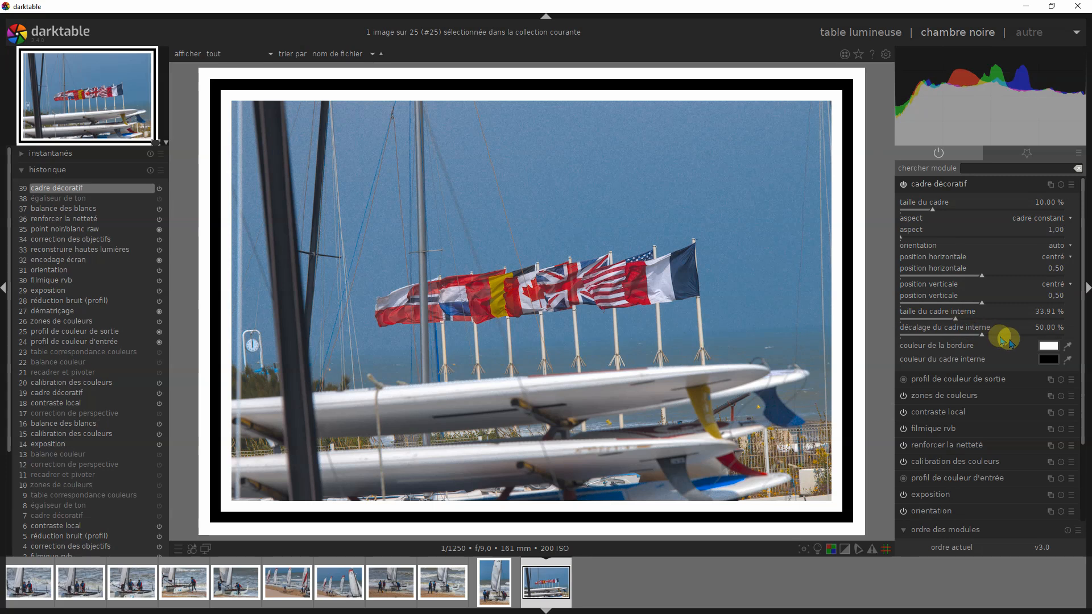
# Step: Sample the blue sky as the cadre décoratif's border colour, and set the border back to white
pyautogui.click(1067, 346)
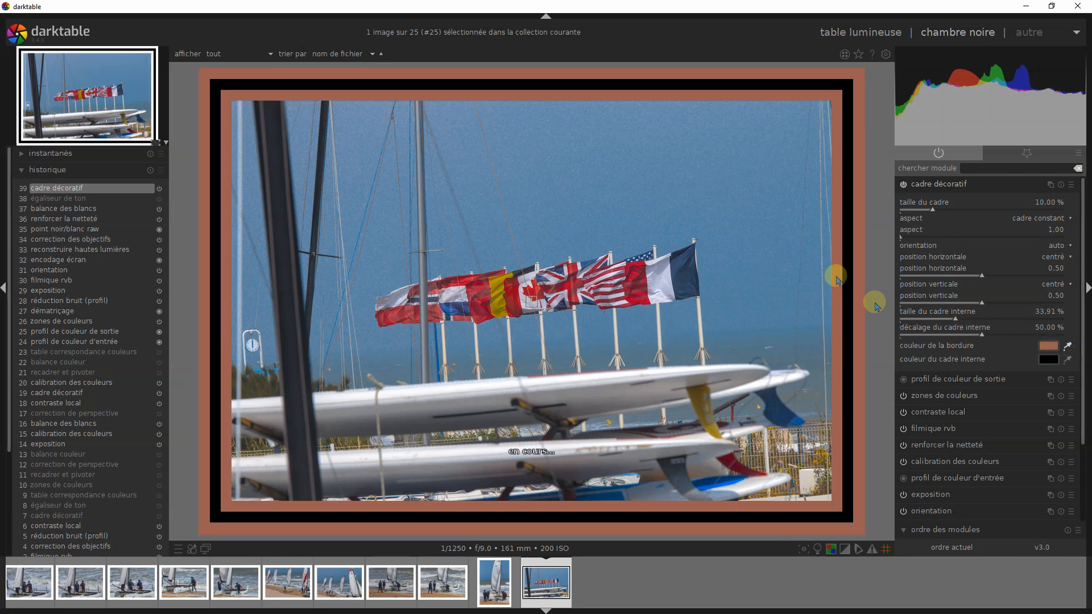
pyautogui.click(766, 210)
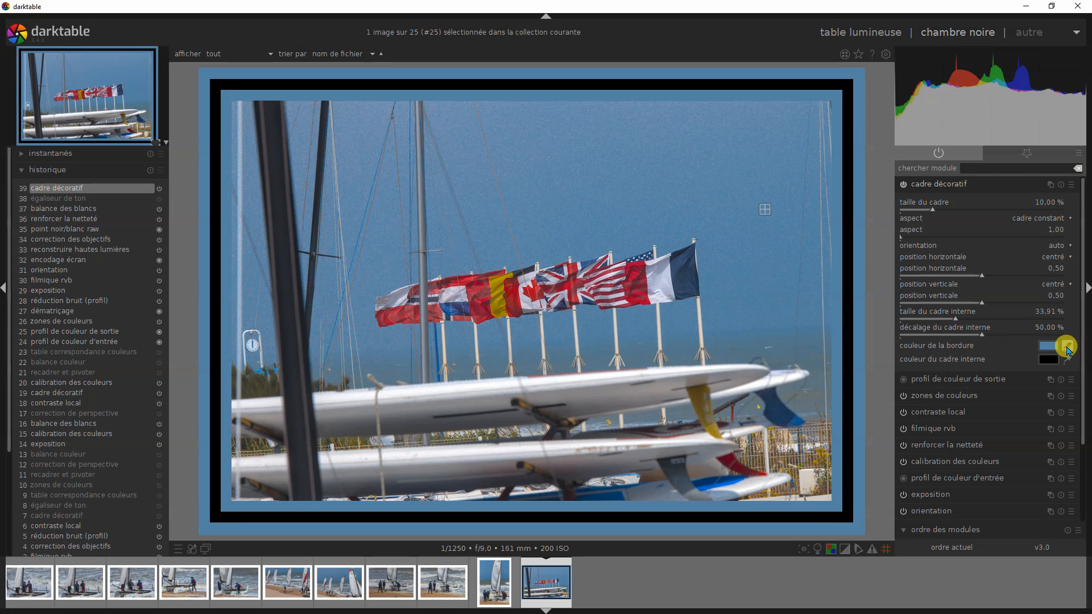
pyautogui.click(1048, 346)
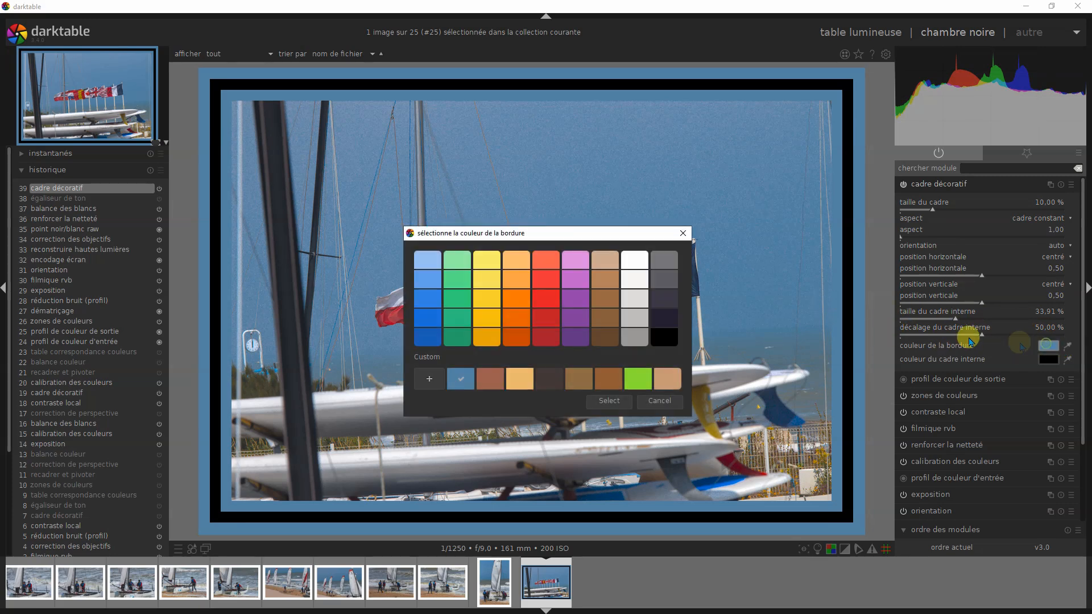
pyautogui.click(634, 251)
pyautogui.click(609, 399)
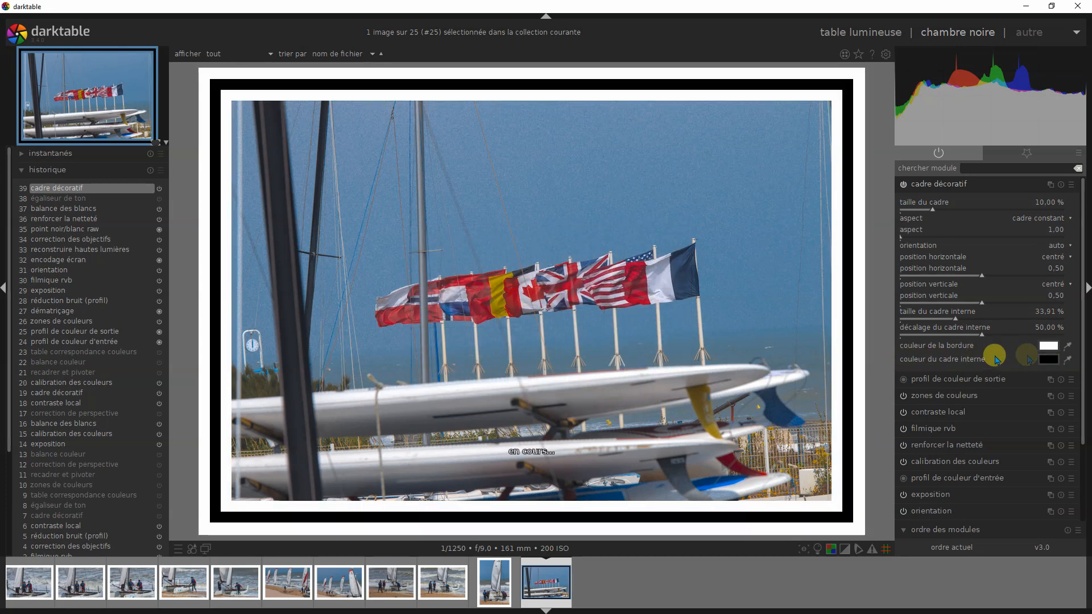
# Step: Sample the blue sky above the flags as the cadre décoratif's inner frame colour and collapse the module
pyautogui.click(1068, 359)
pyautogui.click(721, 173)
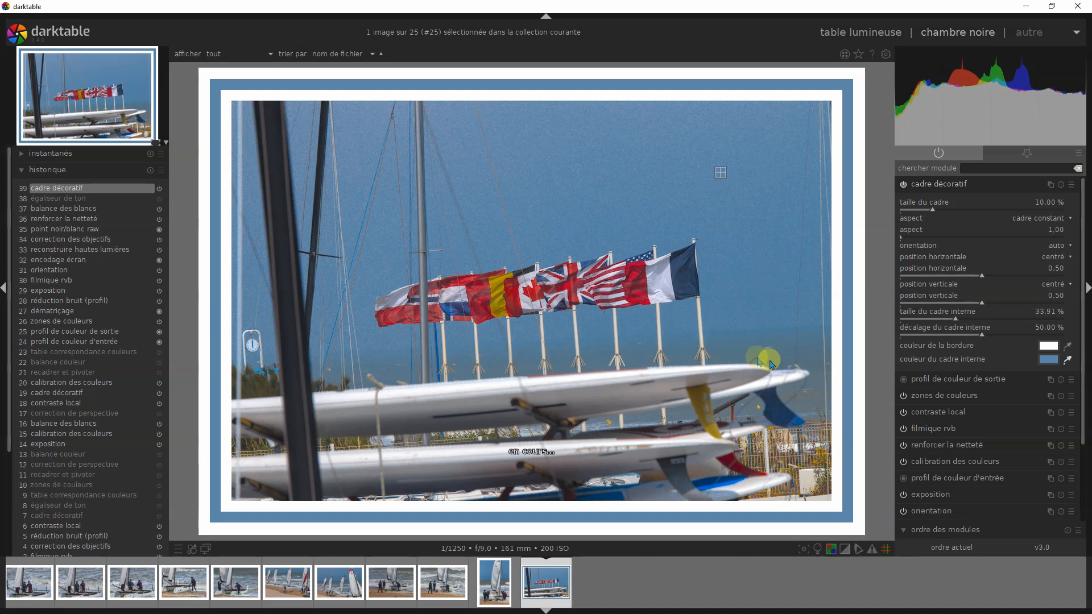
pyautogui.click(940, 185)
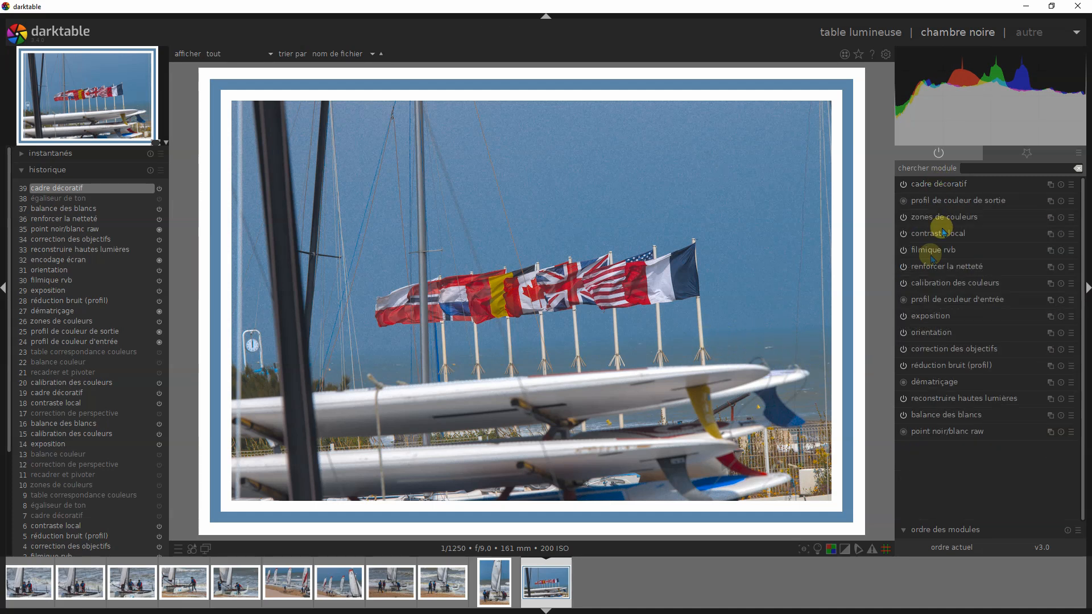
pyautogui.moveTo(943, 72)
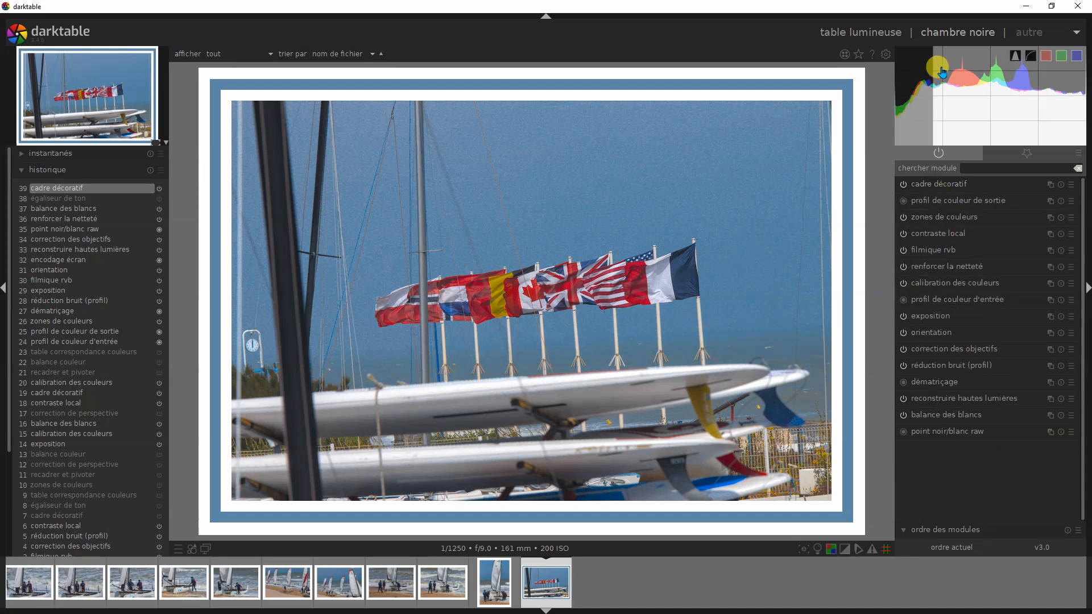
# Step: Return to the lighttable and create a style named Luc cadre 2 from the flags photo with all its elements
pyautogui.click(879, 34)
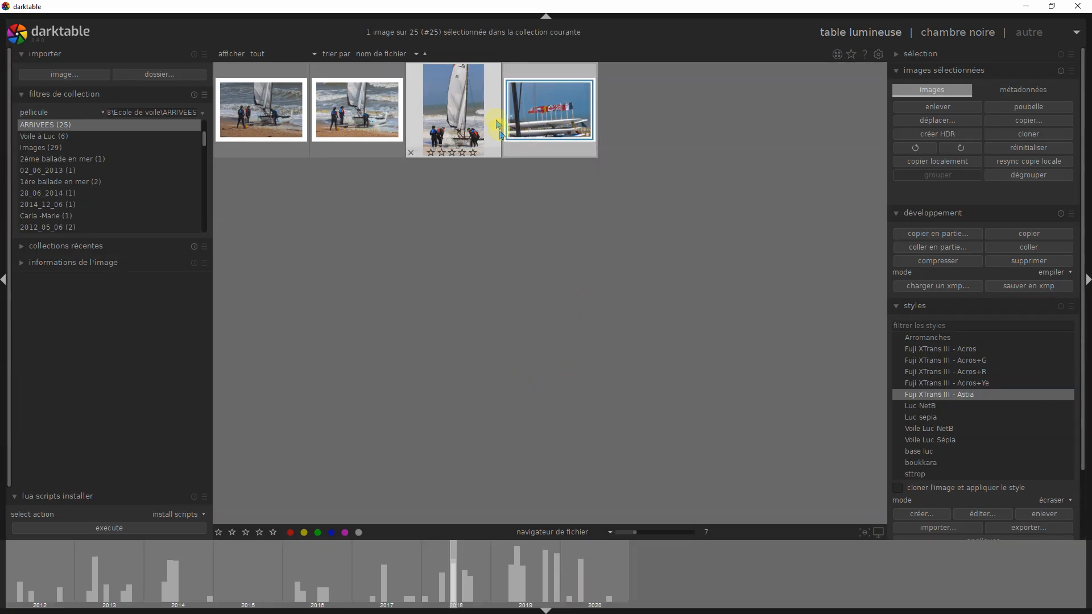
pyautogui.click(917, 514)
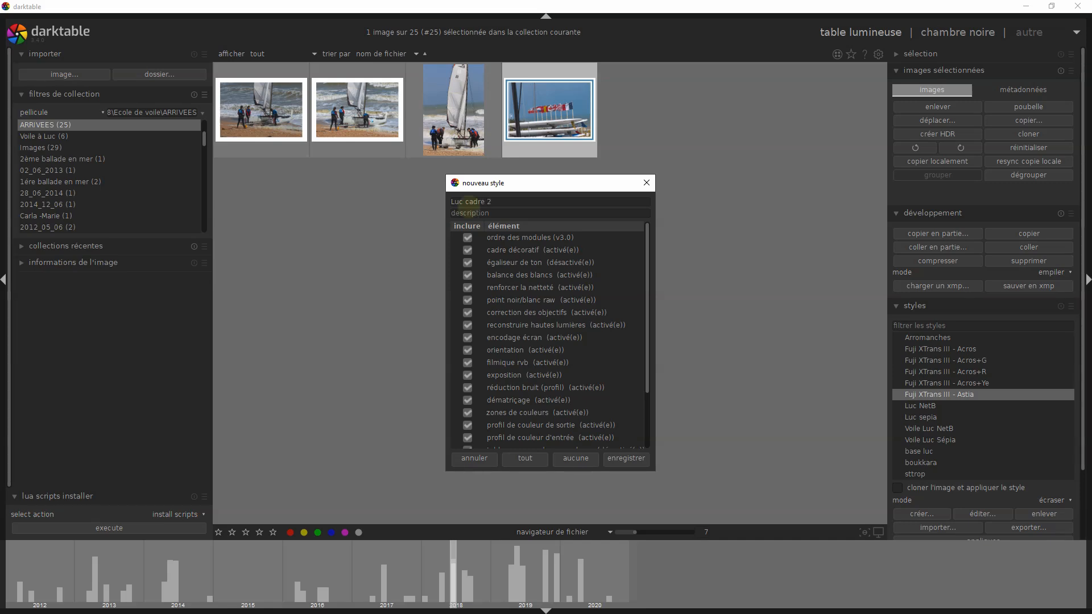
pyautogui.click(624, 464)
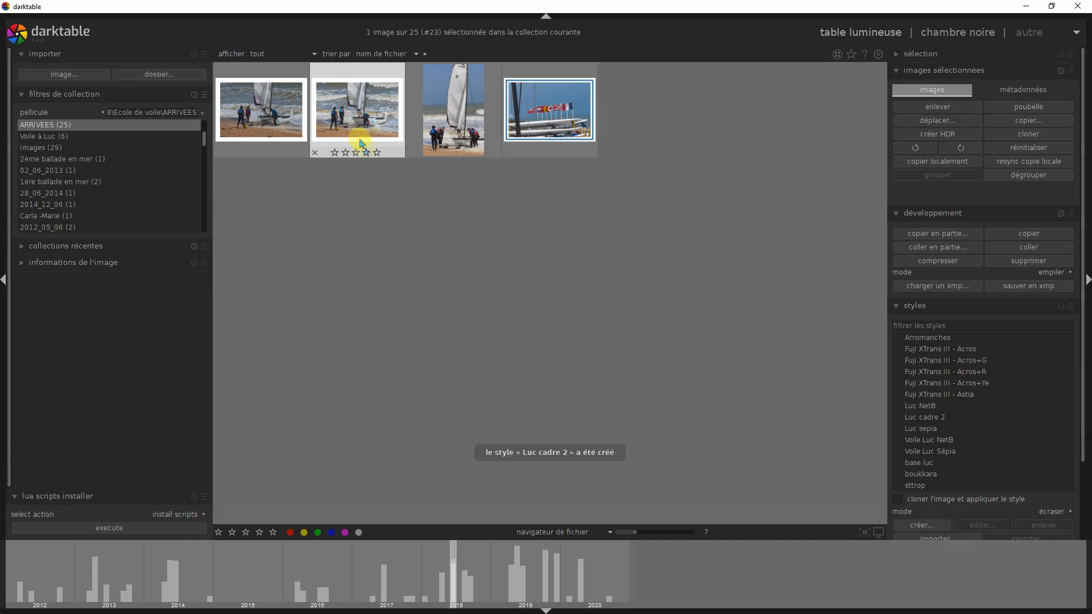
# Step: Check the portrait sailboat photo in the darkroom, return to the lighttable and apply the Luc cadre 2 style to it
pyautogui.press('d')
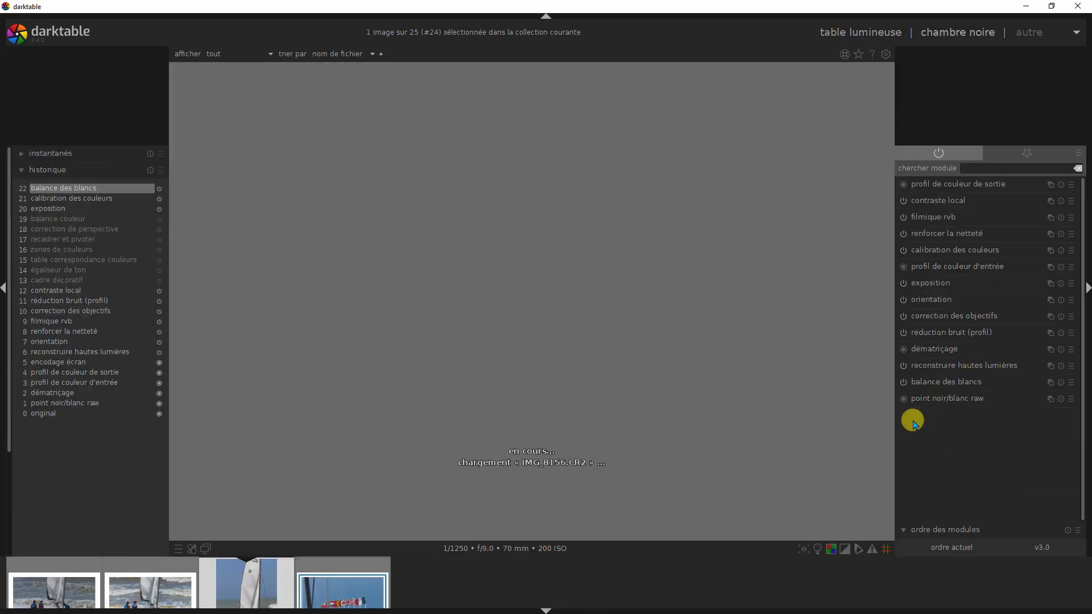
pyautogui.click(853, 29)
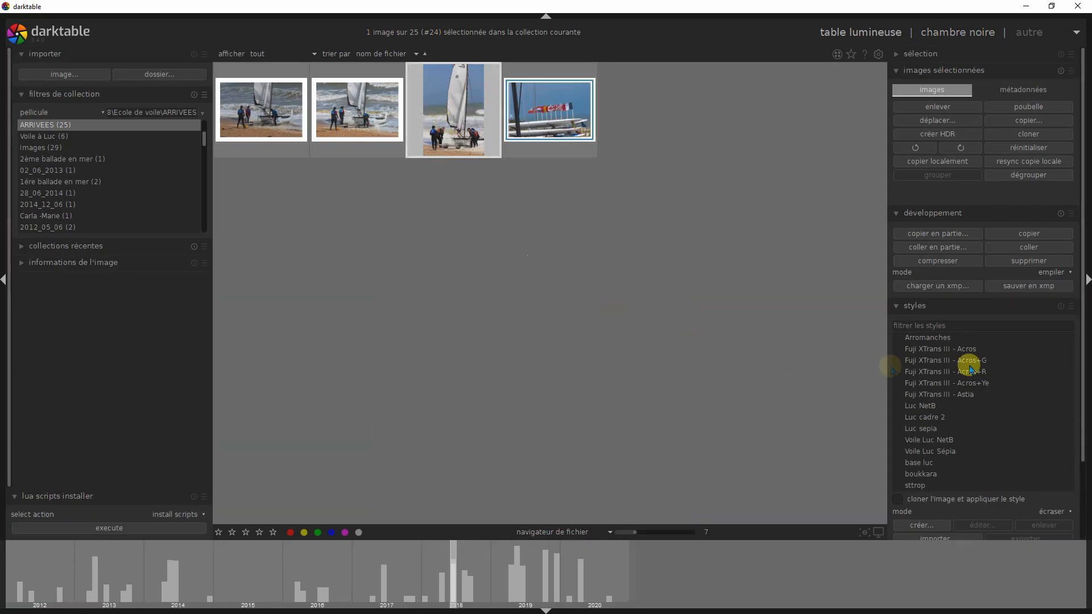
pyautogui.doubleClick(940, 420)
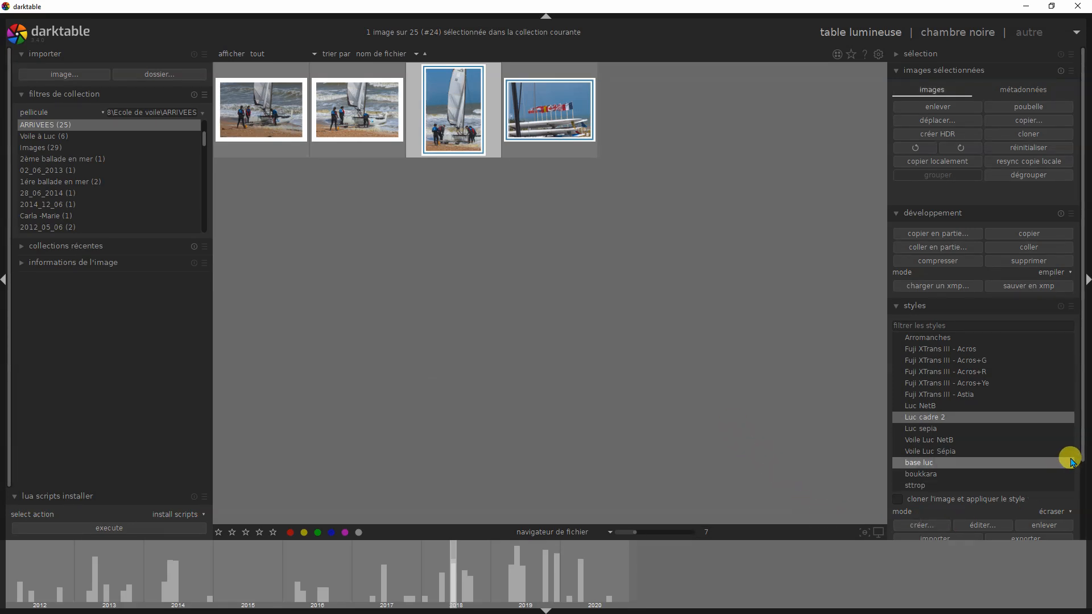
# Step: Delete the sttrop style from the style list
pyautogui.moveTo(1081, 454); pyautogui.dragTo(1078, 489)
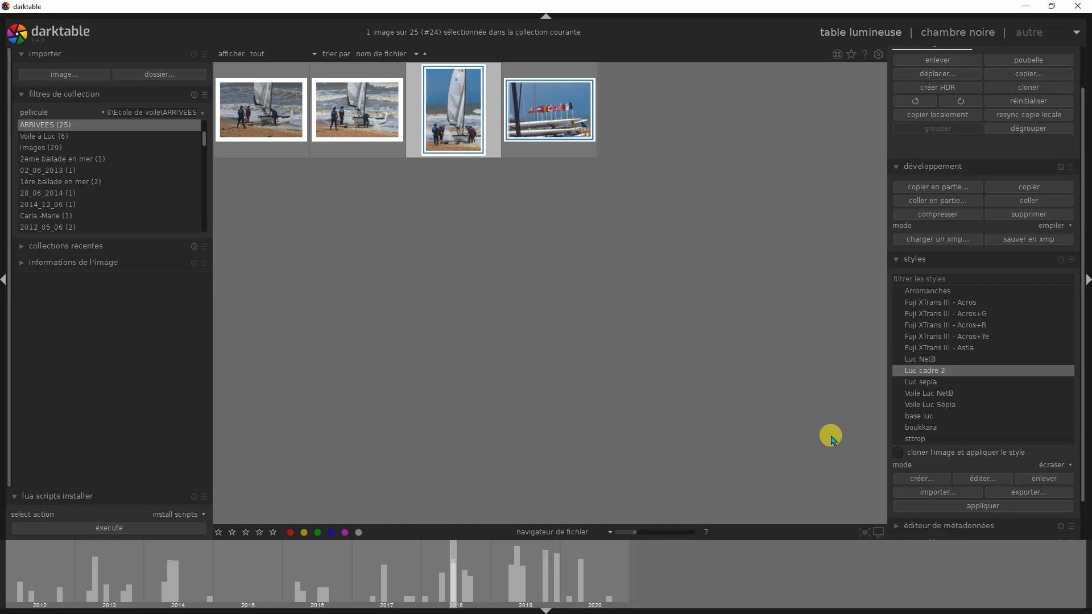
pyautogui.click(917, 440)
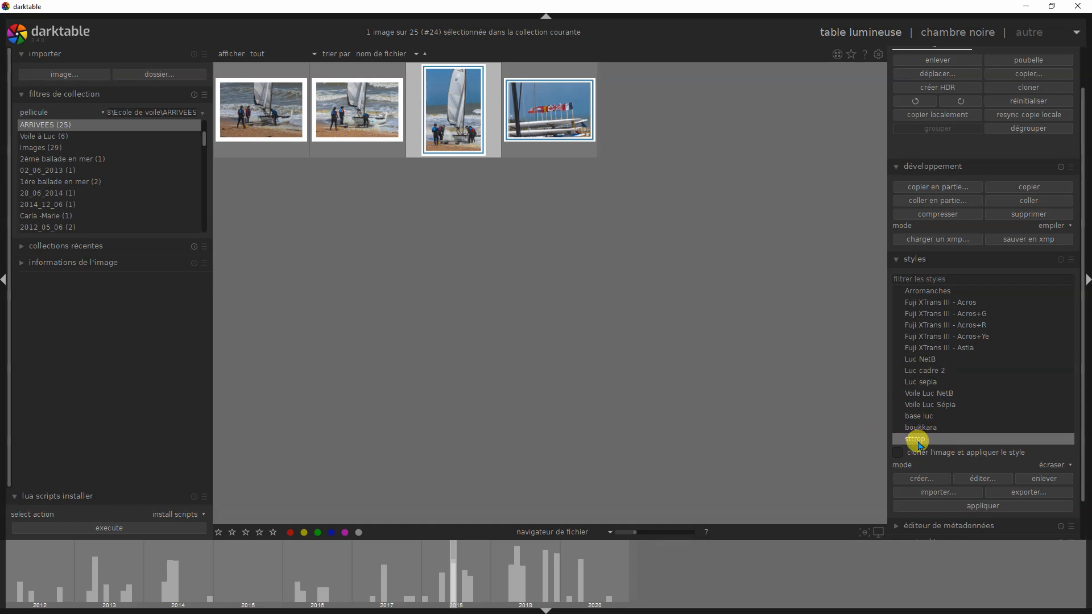
pyautogui.click(1045, 481)
pyautogui.click(522, 343)
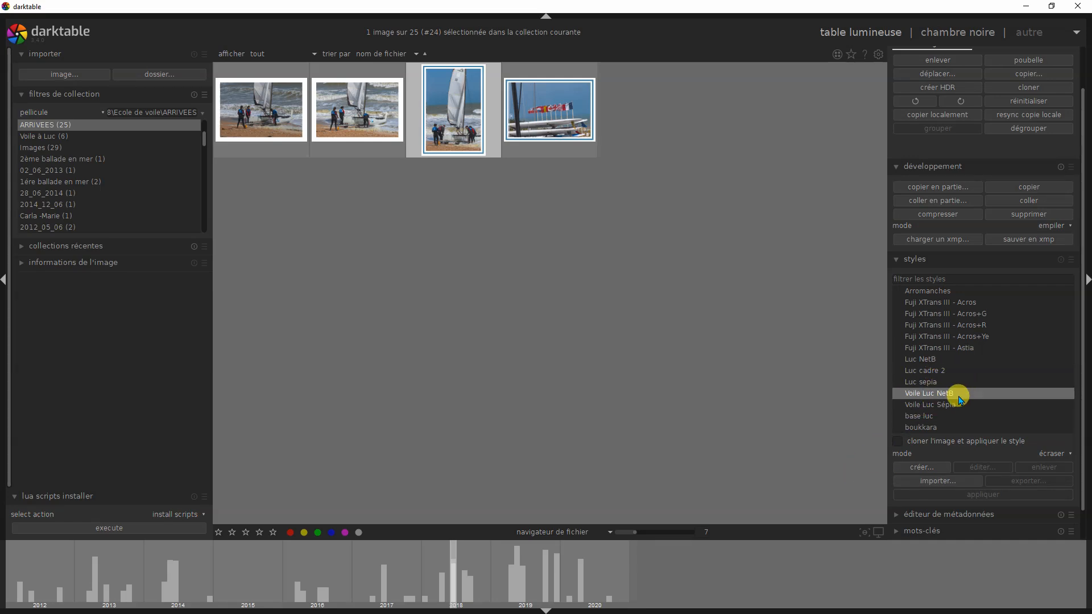
# Step: Export the Luc sepia style to the Export folder inside Videos, iCEcream, STYLES
pyautogui.click(941, 388)
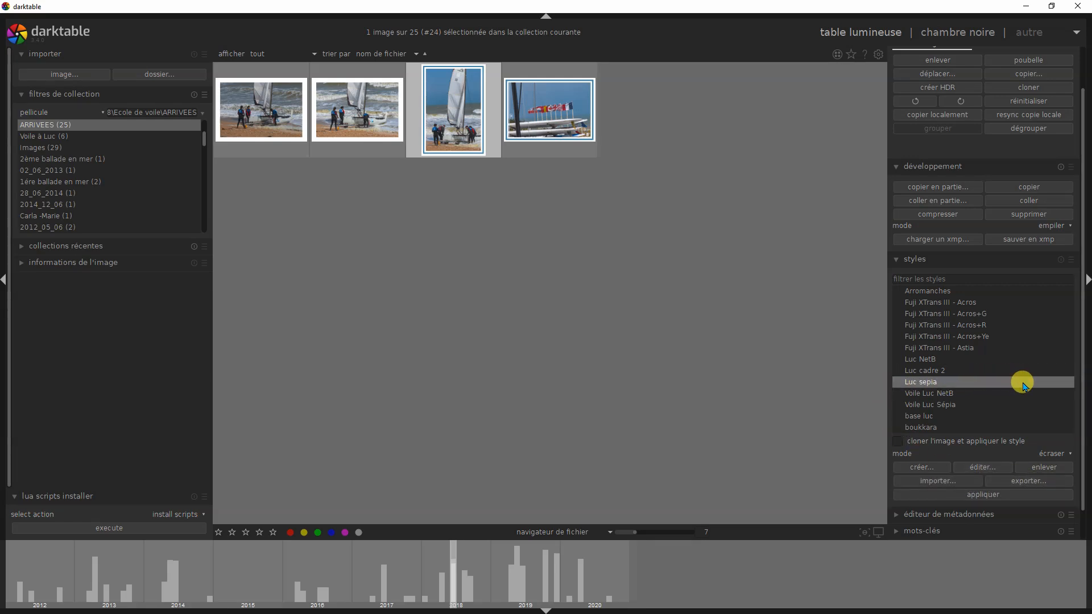
pyautogui.moveTo(1026, 388)
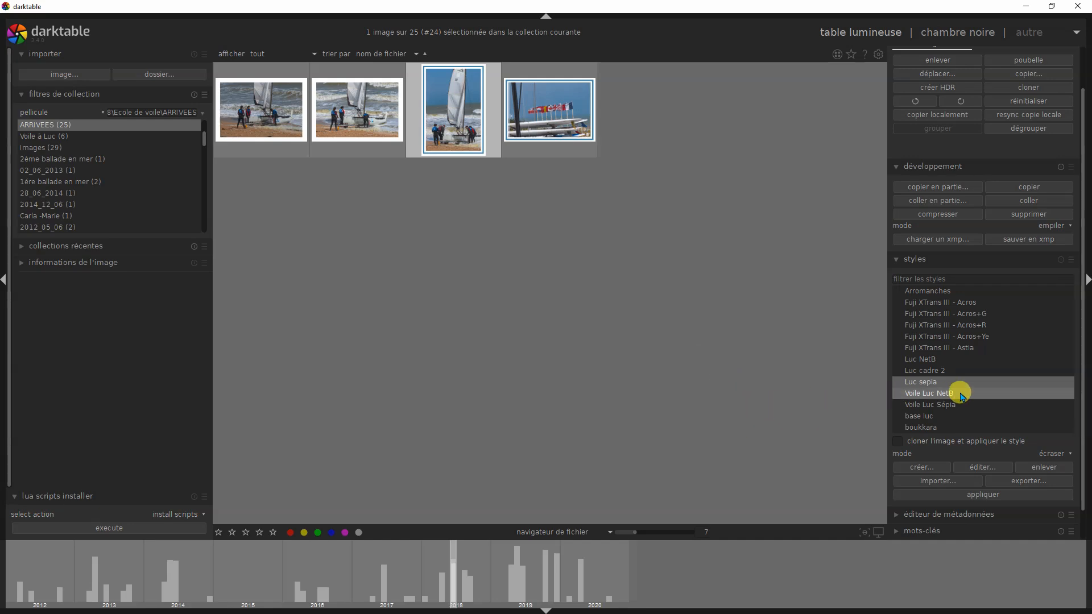
pyautogui.click(1029, 482)
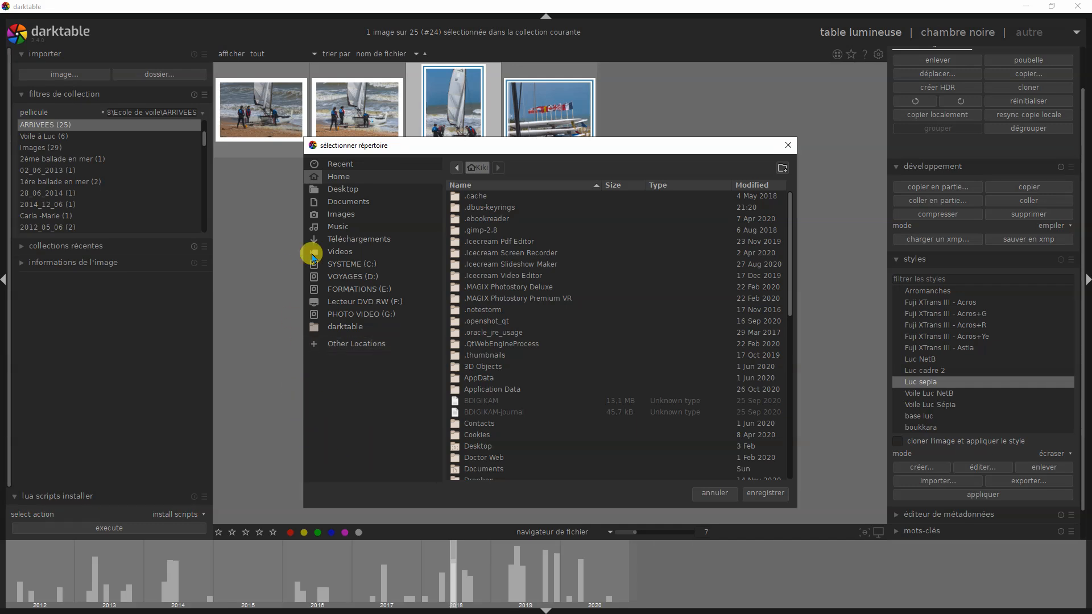
pyautogui.click(361, 202)
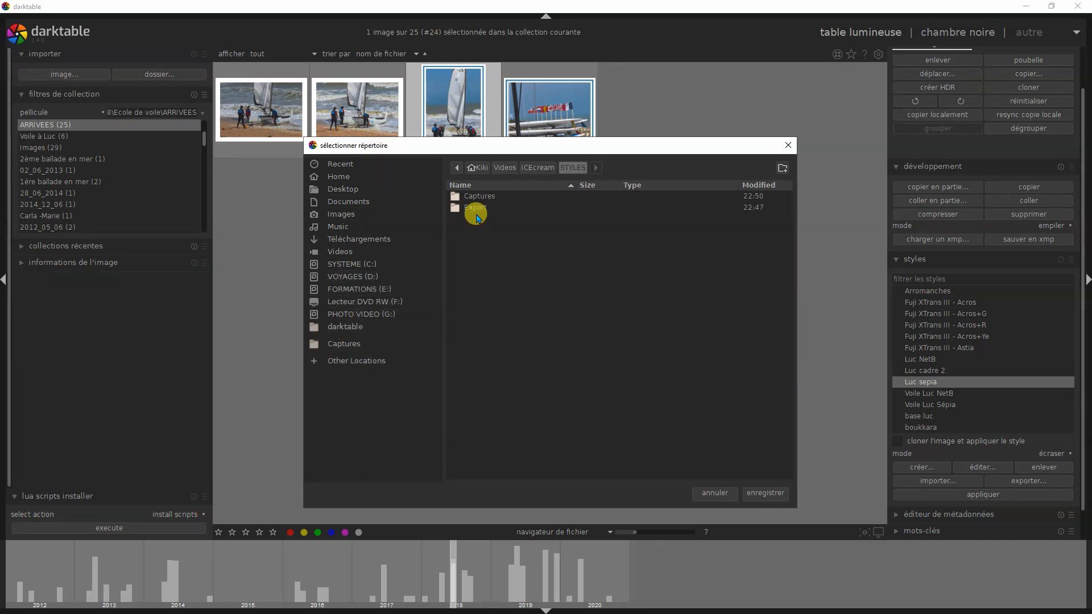
pyautogui.click(476, 212)
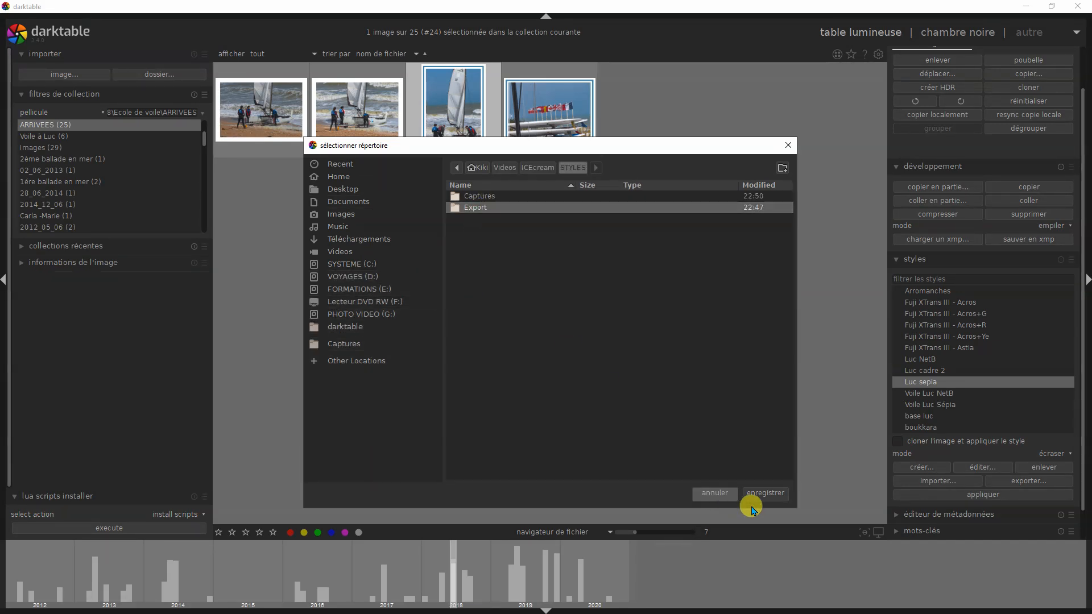
pyautogui.click(767, 494)
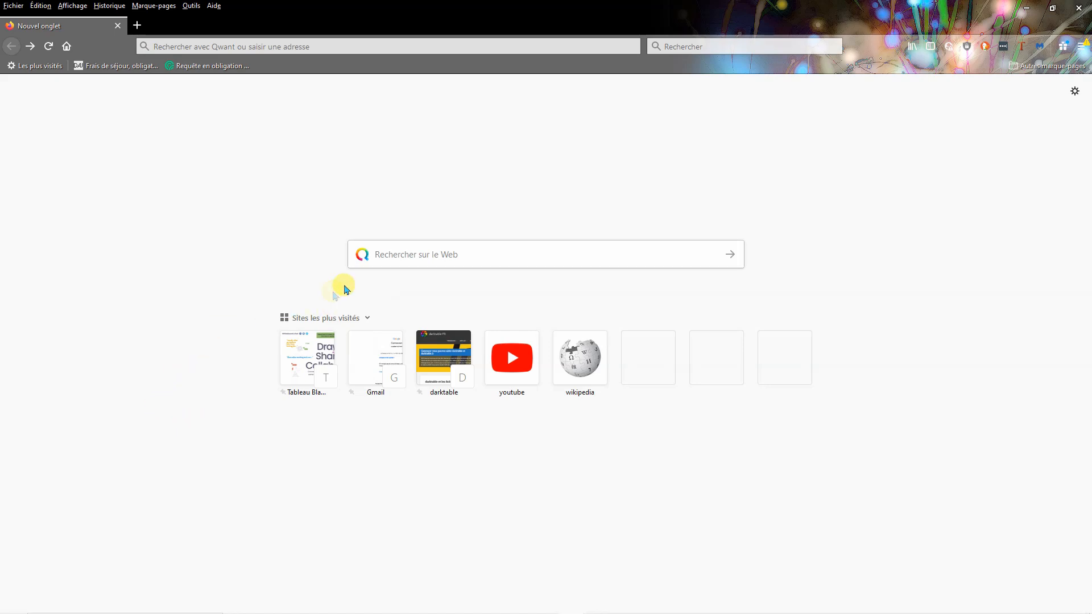
# Step: Switch to Firefox, search the web for "styles darktable" and open the dtstyle.net styles repository from the results
pyautogui.click(440, 263)
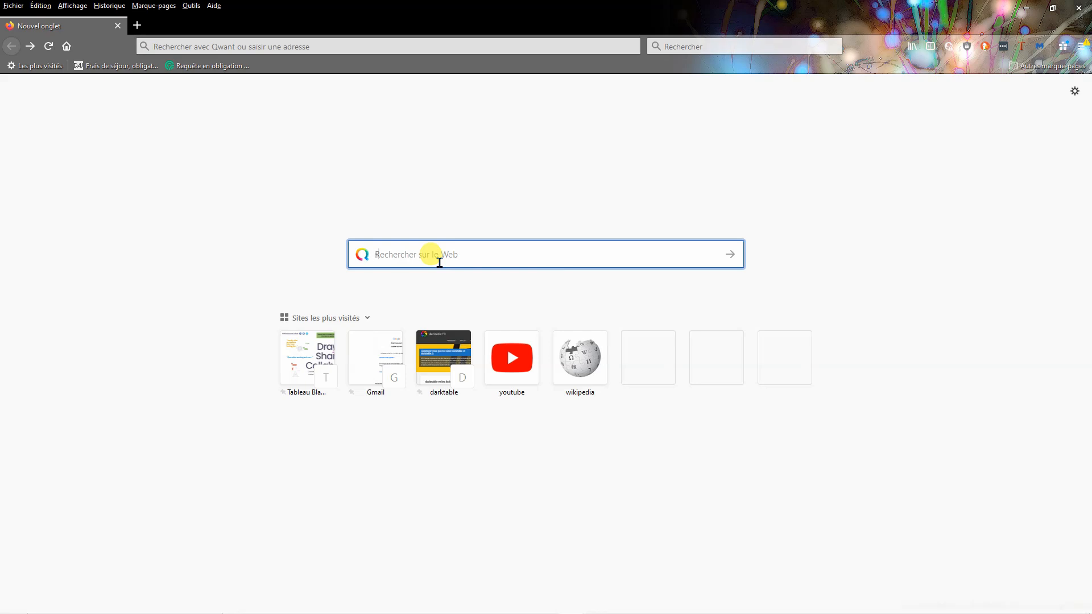
pyautogui.write('styles ')
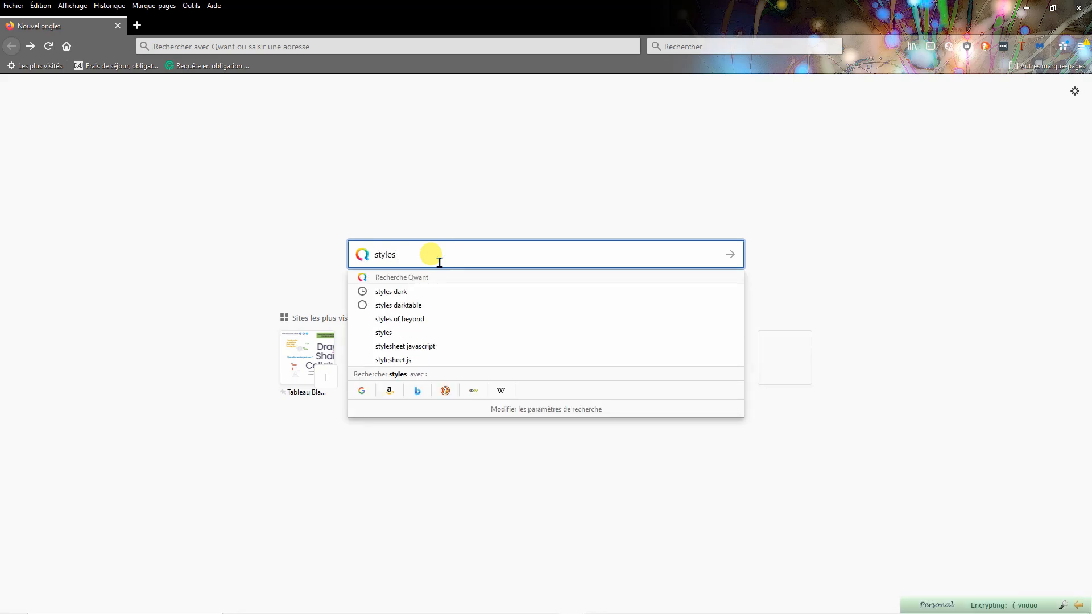
pyautogui.write('dark')
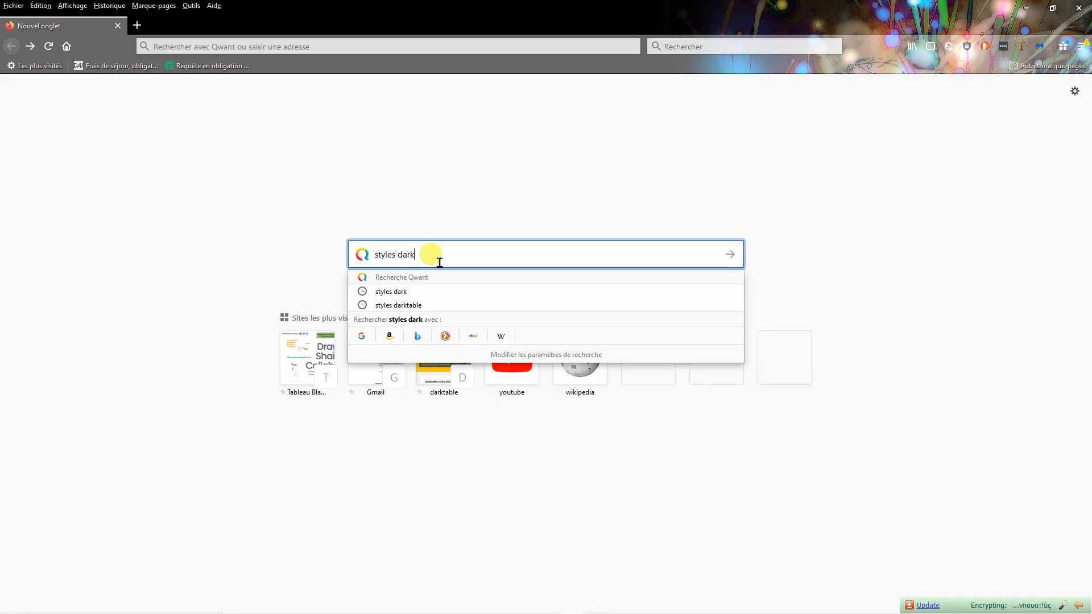
pyautogui.write('table')
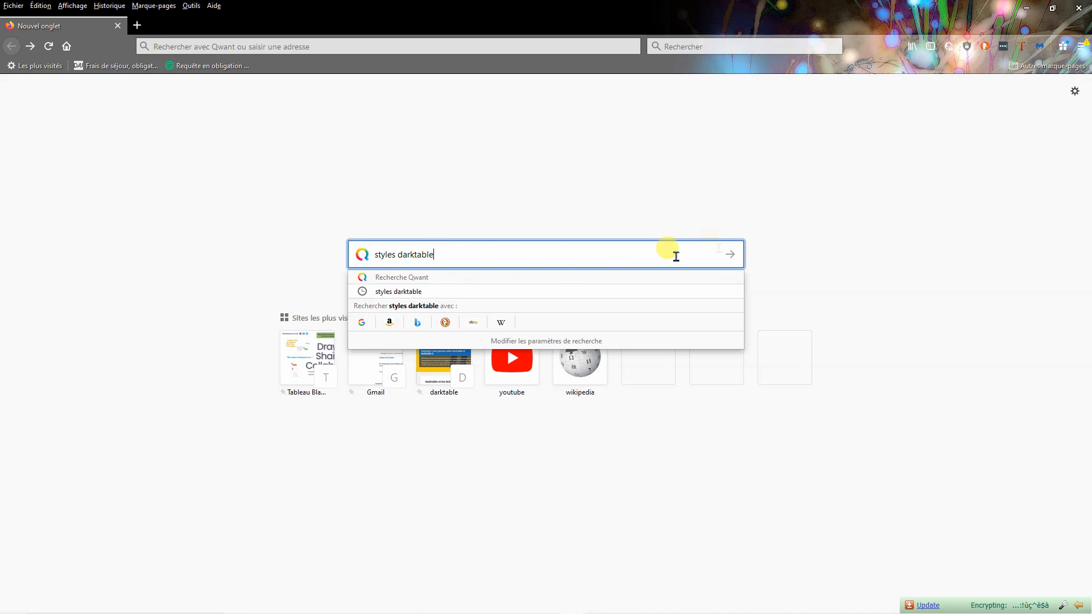
pyautogui.click(731, 255)
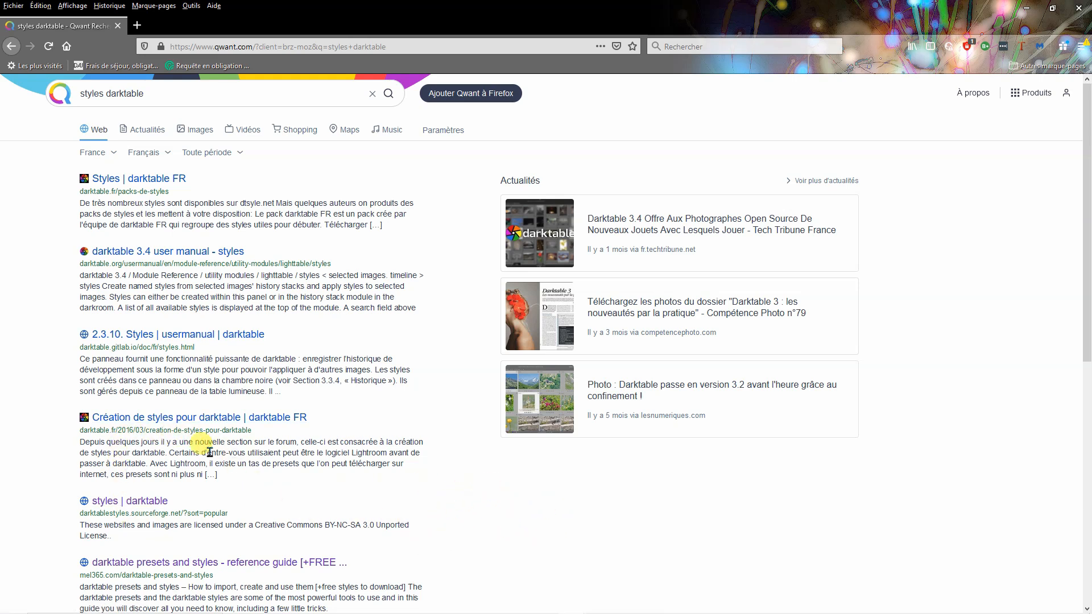
pyautogui.scroll(-2, 57, 510)
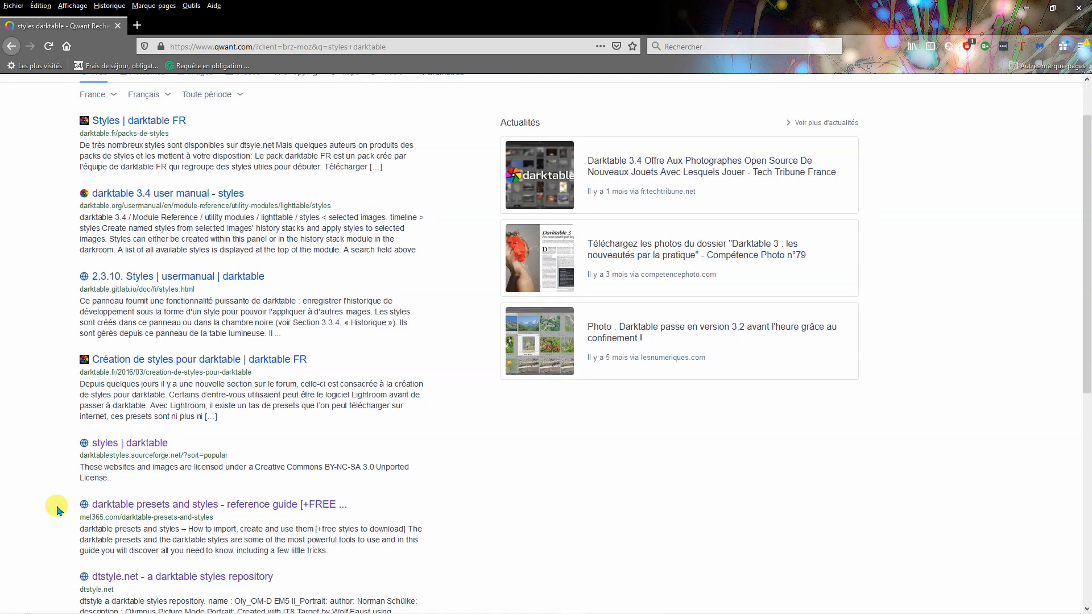
pyautogui.scroll(-1, 57, 514)
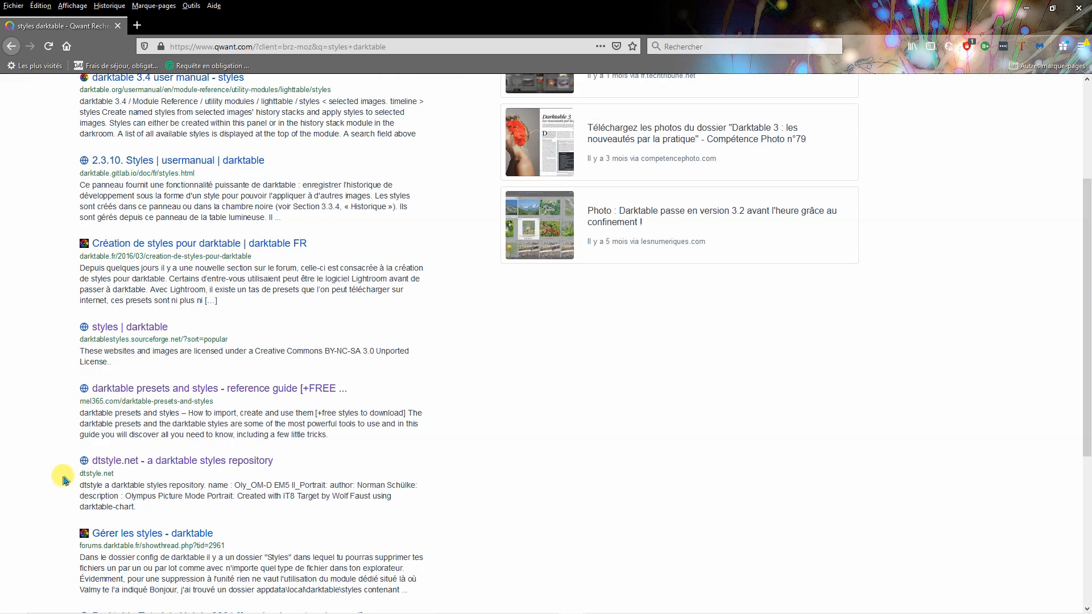
pyautogui.click(115, 469)
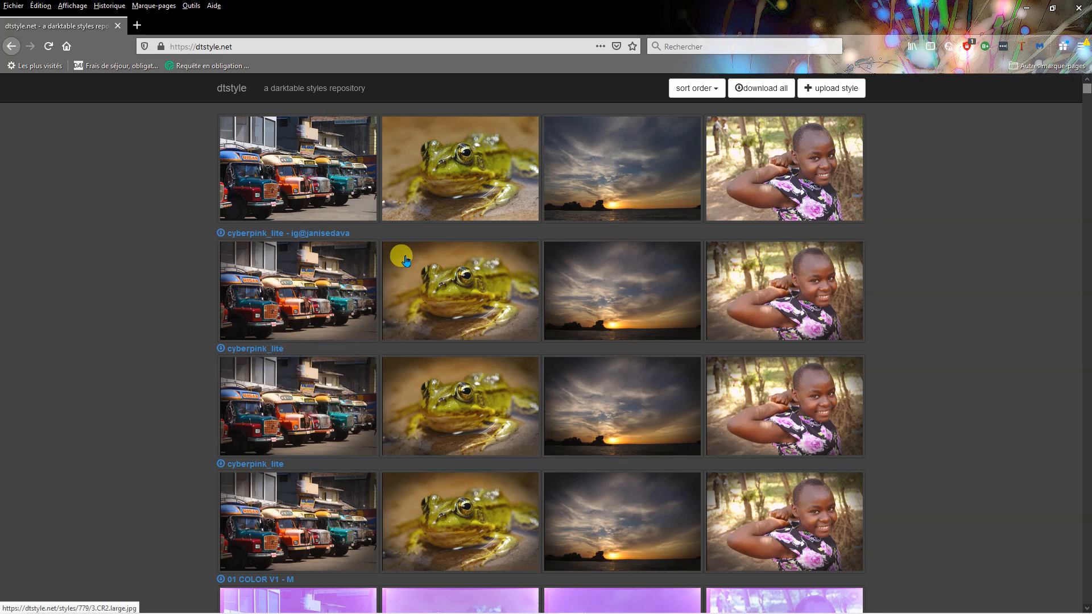
# Step: Browse the repository's styles, enlarge the truck preview of BW Portrait ext and open that style's details
pyautogui.scroll(-5, 385, 285)
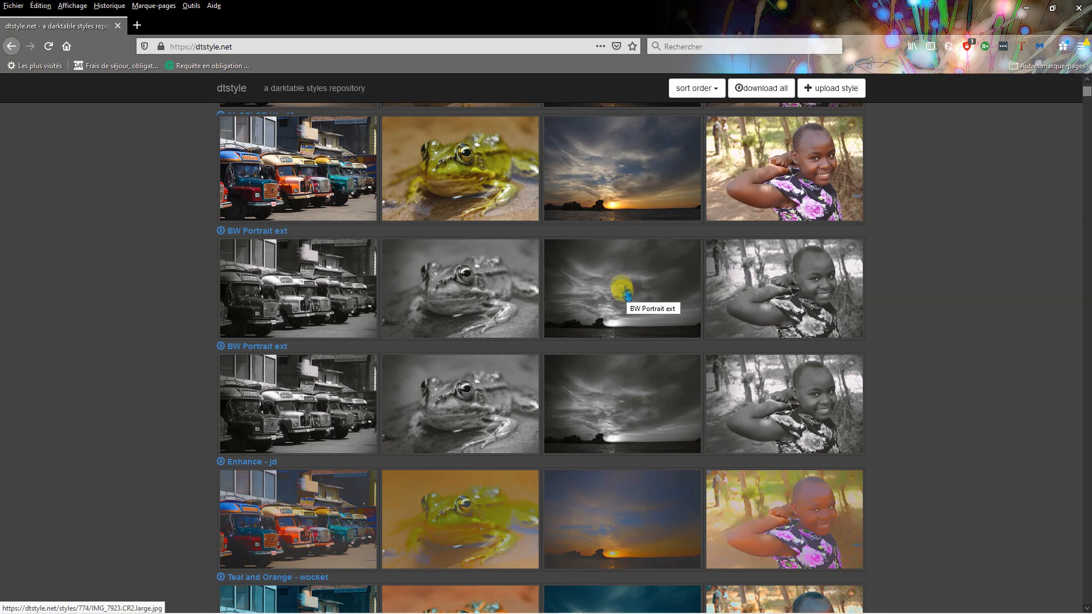
pyautogui.click(301, 304)
pyautogui.click(299, 300)
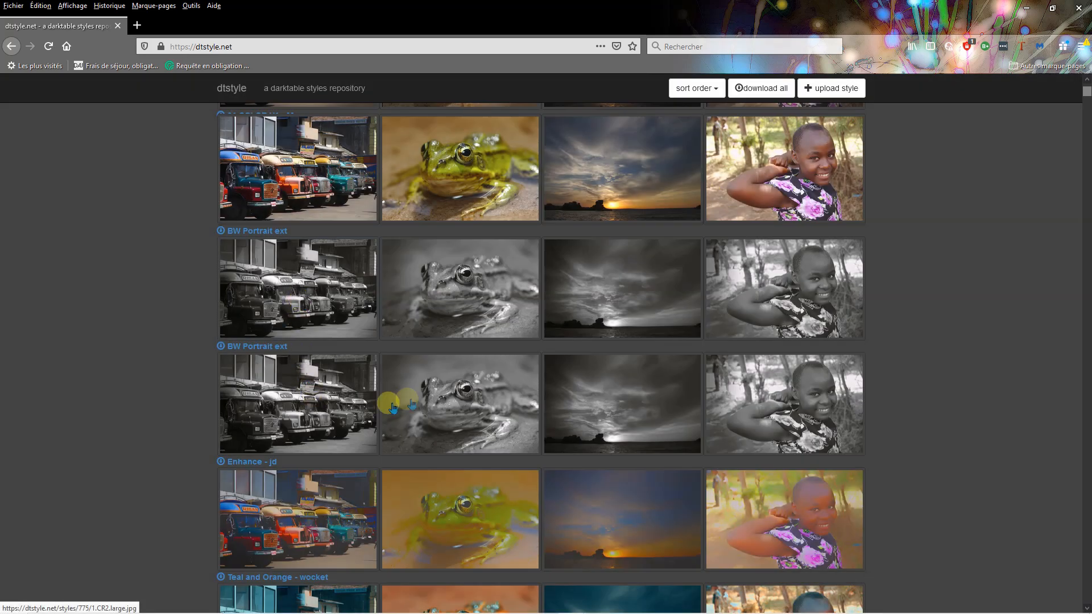
pyautogui.click(279, 286)
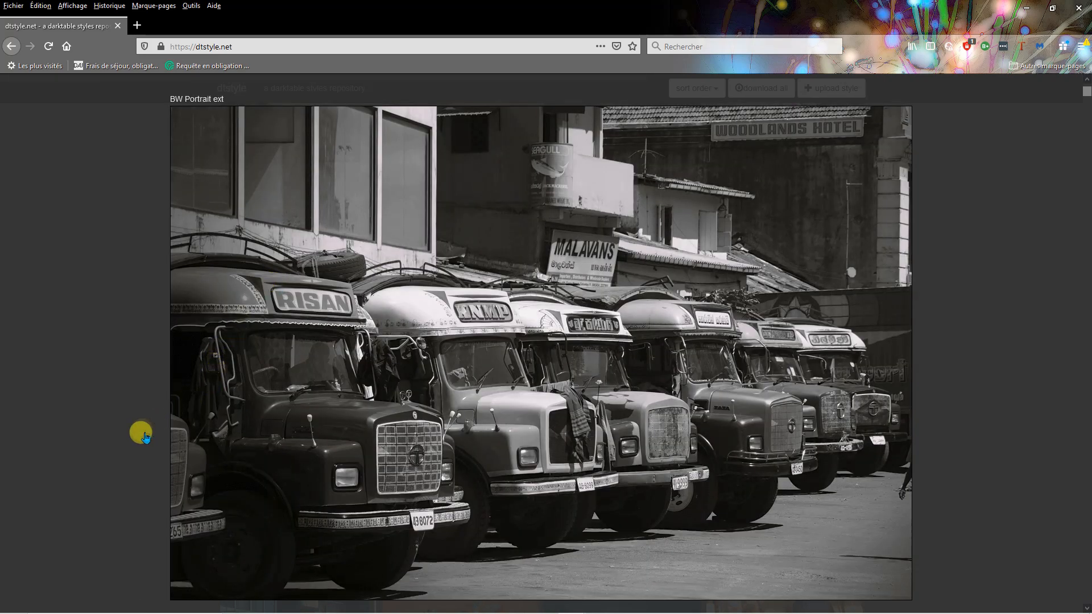
pyautogui.click(175, 439)
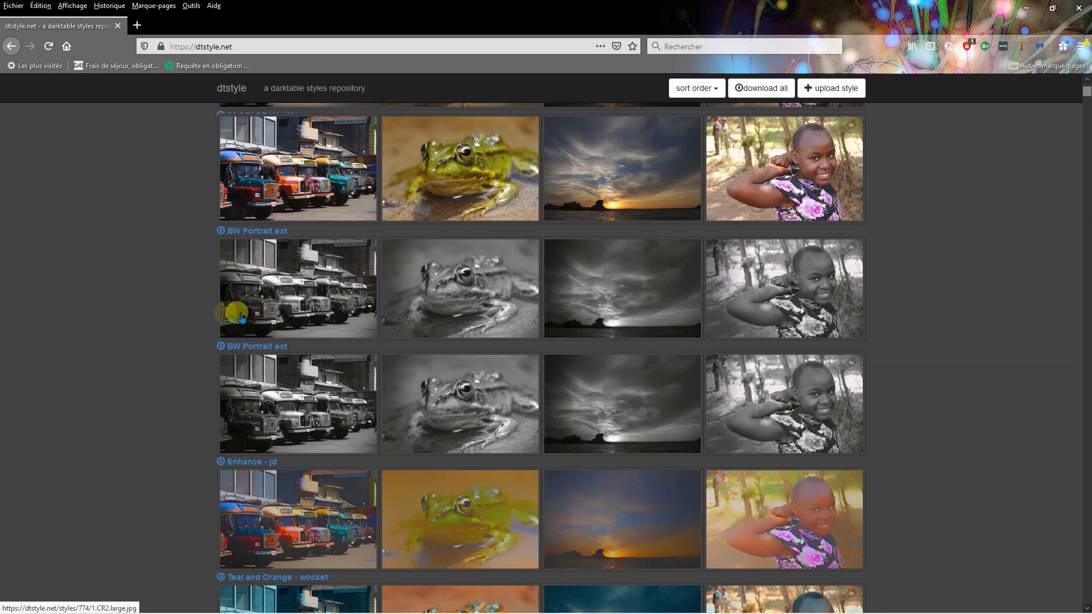
pyautogui.click(272, 233)
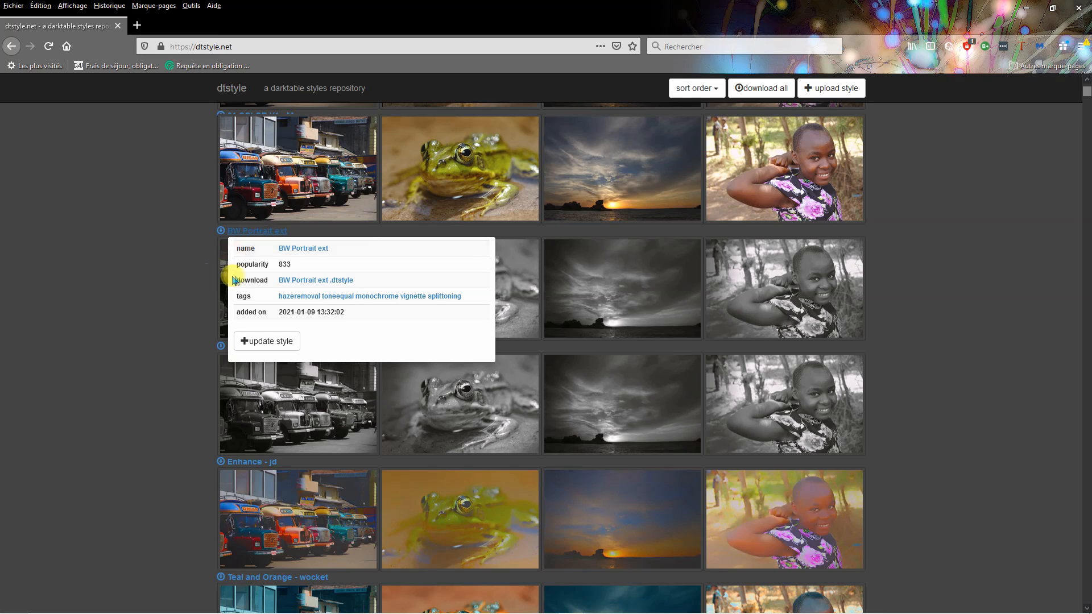
# Step: Download the BW Portrait ext .dtstyle file and save it to disk
pyautogui.click(311, 281)
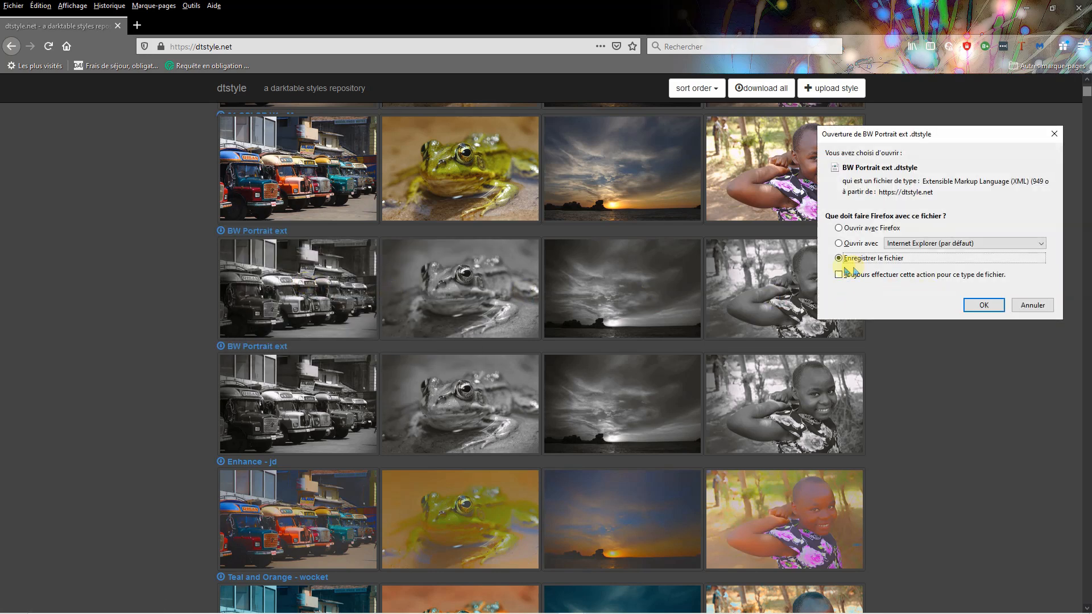
pyautogui.click(985, 306)
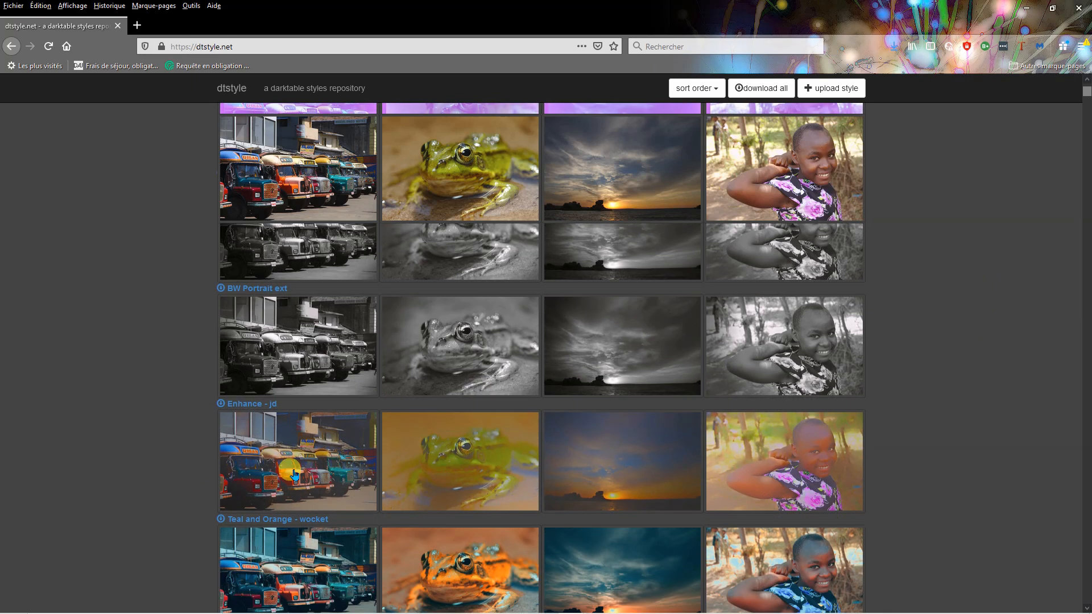
# Step: Browse further through the styles and enlarge the truck and frog previews of the first Teal and Orange style
pyautogui.moveTo(291, 470); pyautogui.dragTo(268, 457)
pyautogui.scroll(-7, 333, 455)
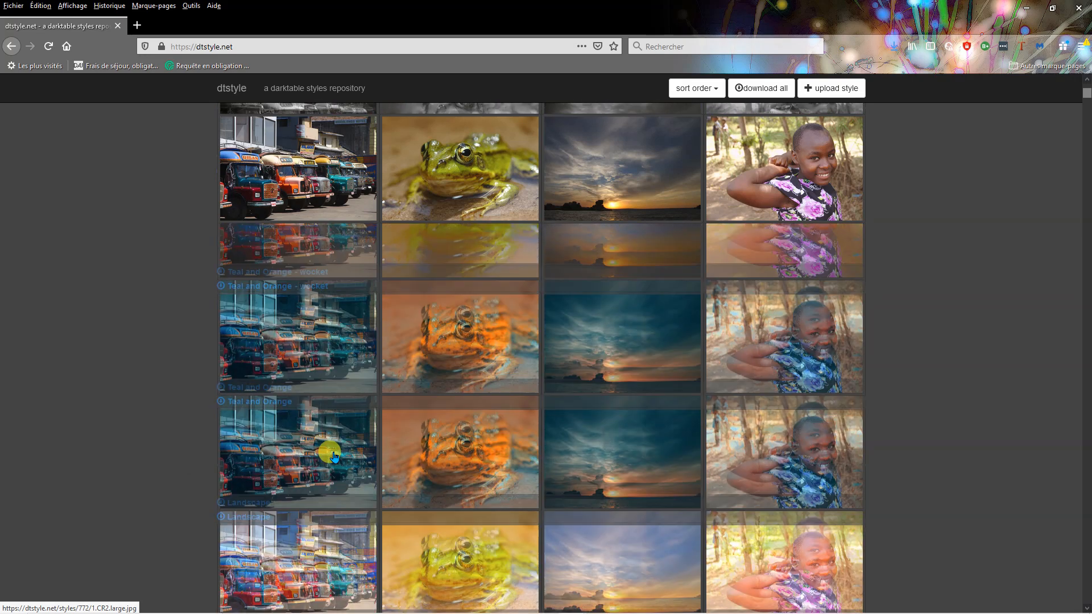
pyautogui.scroll(2, 334, 458)
pyautogui.scroll(-1, 334, 458)
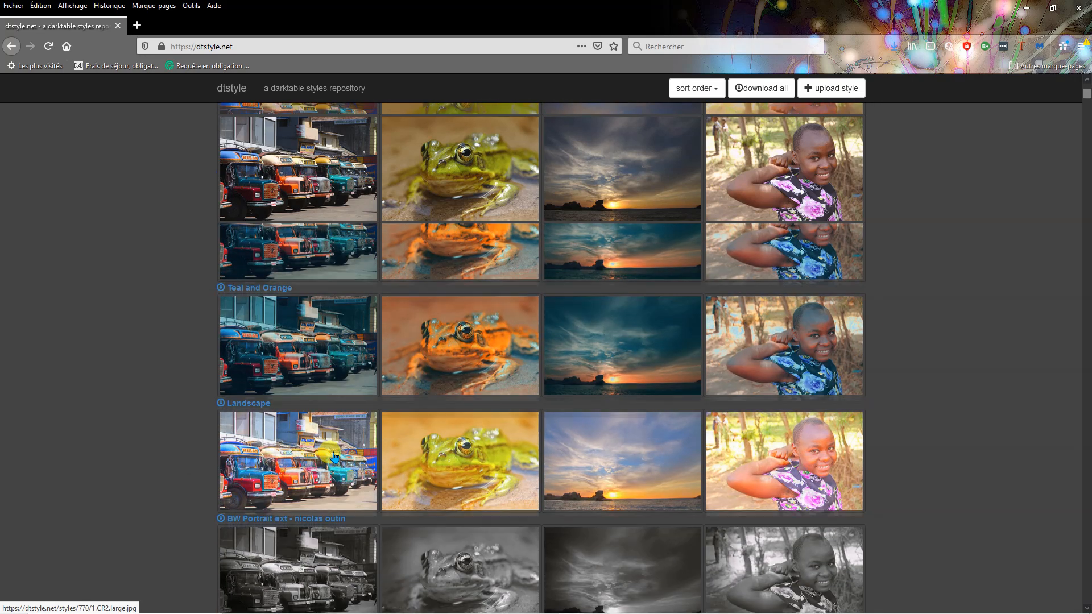
pyautogui.scroll(1, 334, 457)
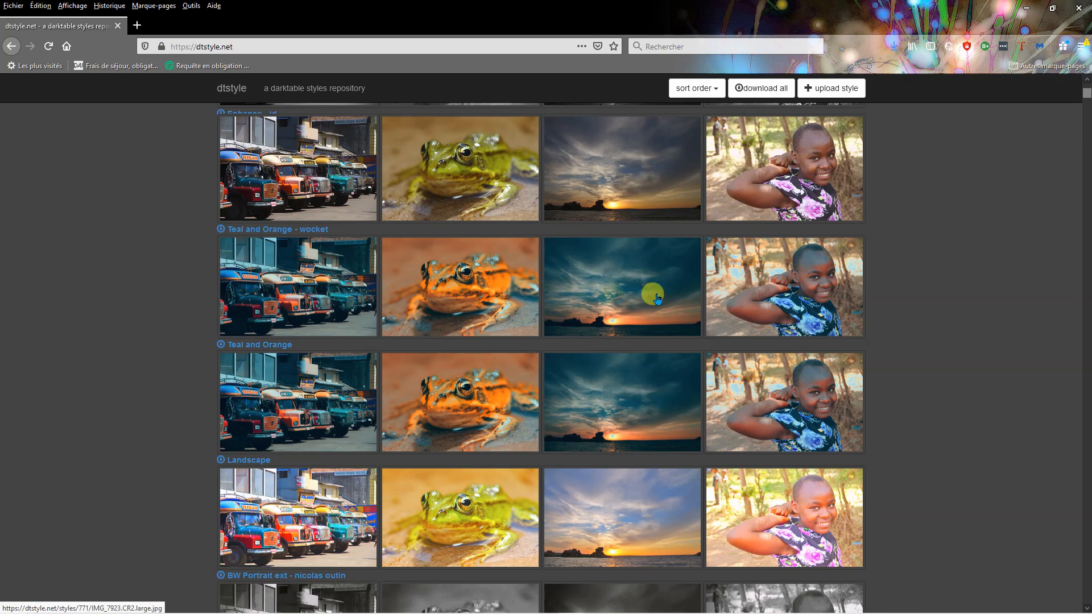
pyautogui.click(302, 277)
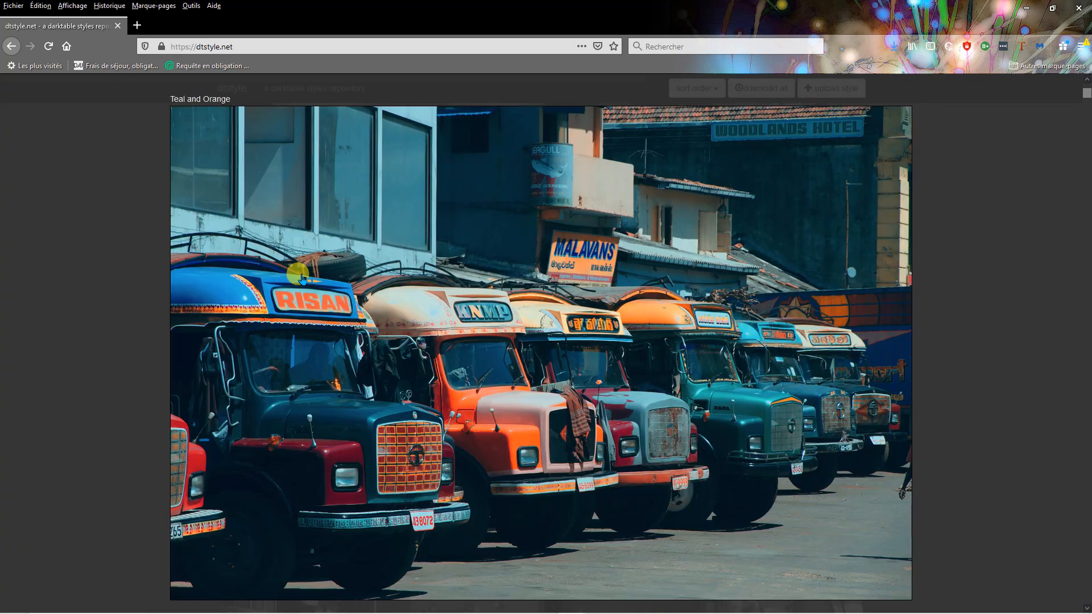
pyautogui.click(305, 289)
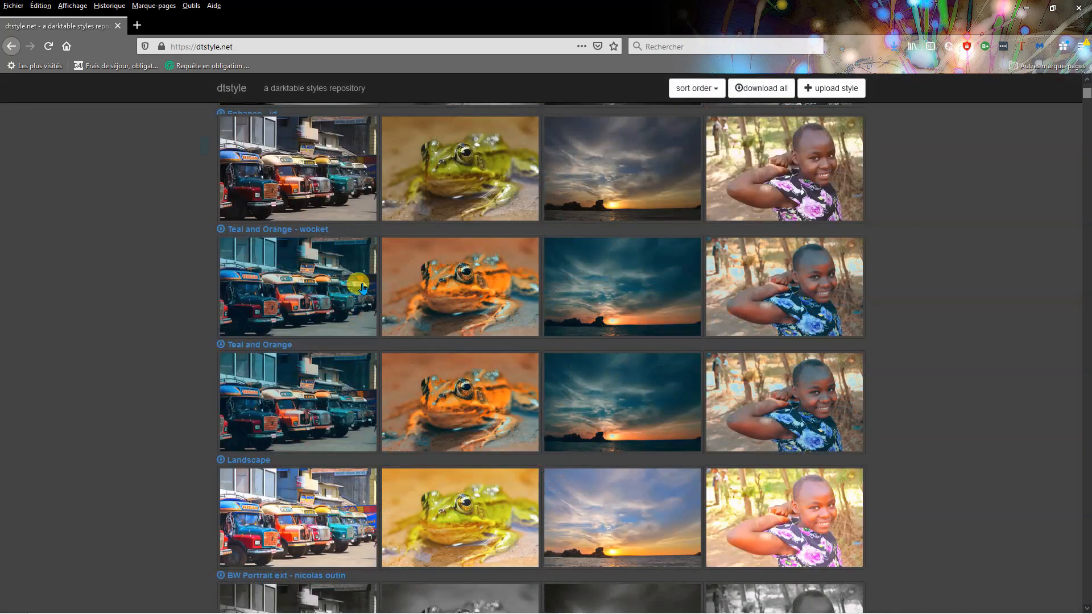
pyautogui.click(470, 267)
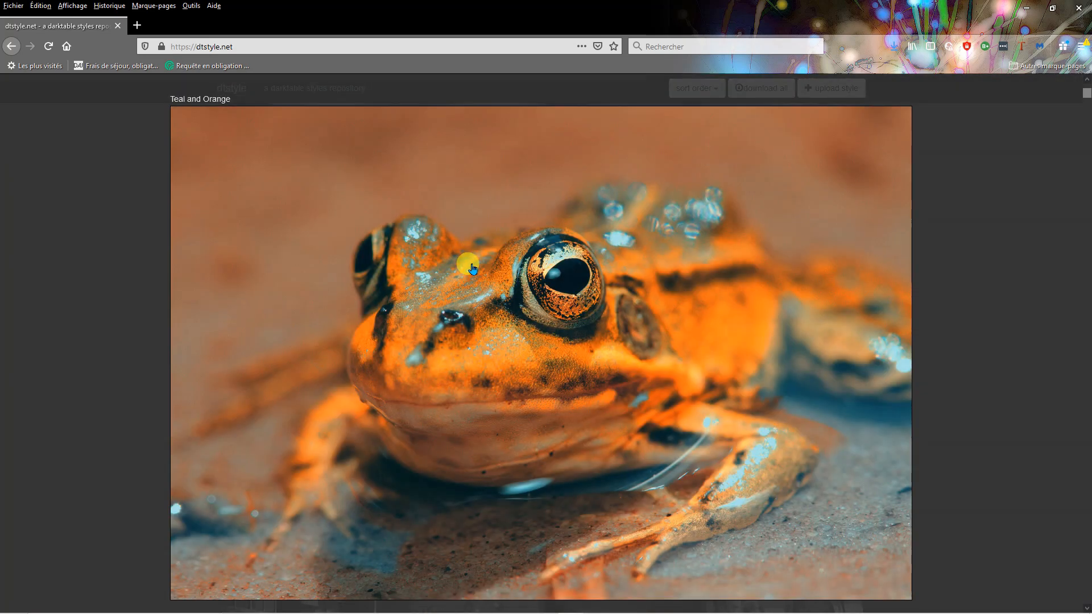
pyautogui.click(472, 268)
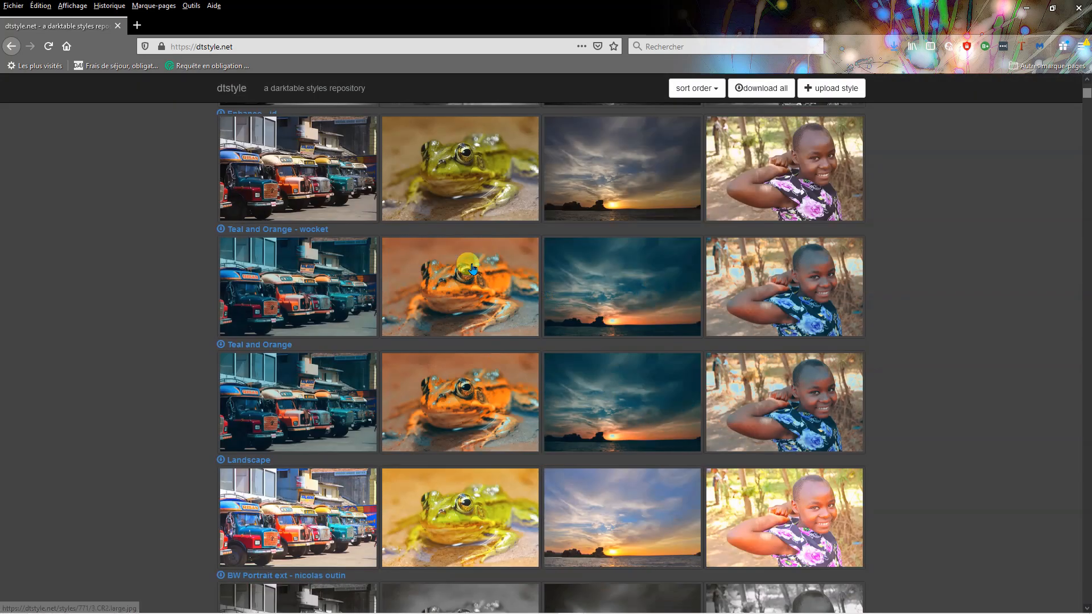
# Step: Open the details of the first Teal and Orange style and save its .dtstyle file to disk
pyautogui.click(303, 233)
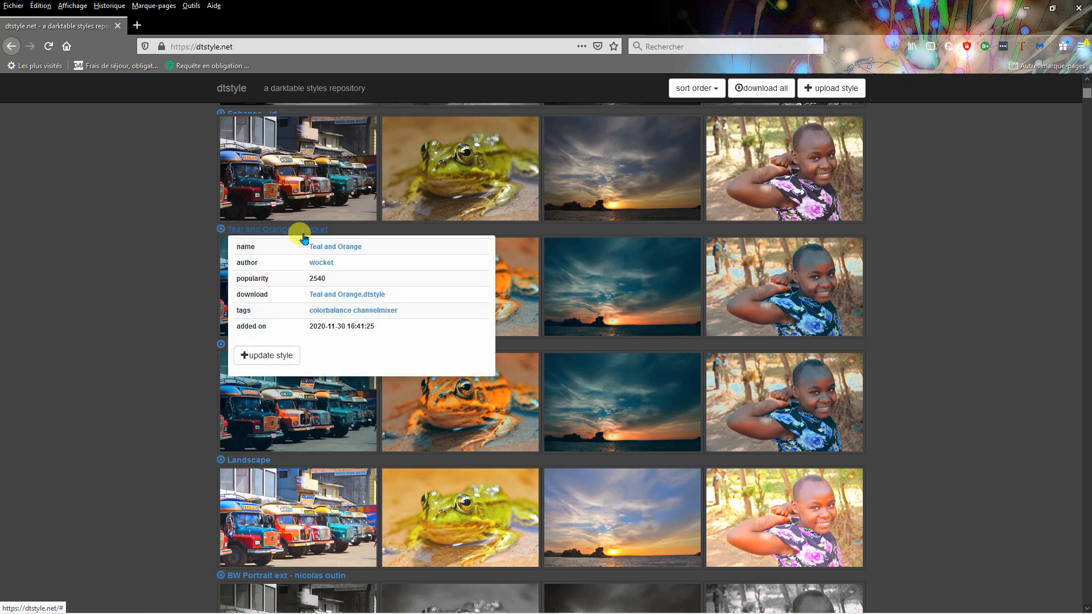
pyautogui.click(313, 300)
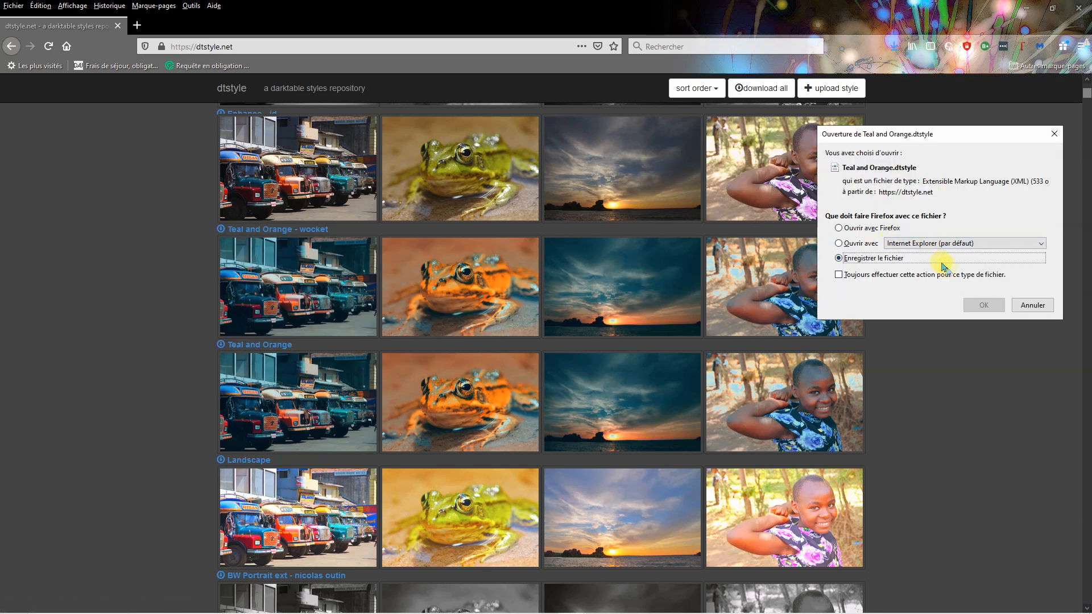
pyautogui.click(982, 304)
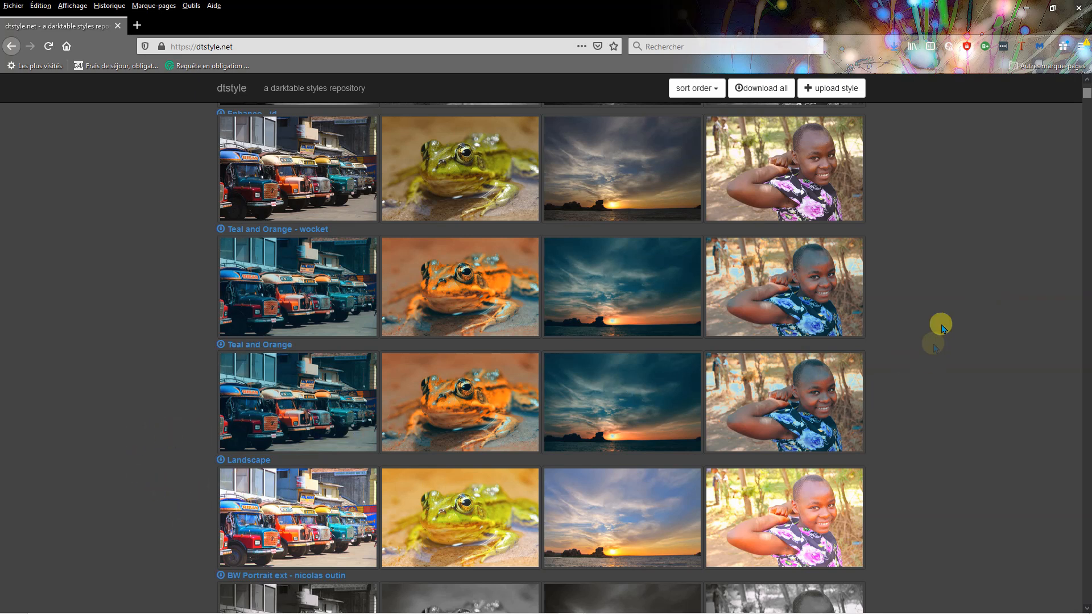
pyautogui.moveTo(1085, 97); pyautogui.dragTo(1087, 120)
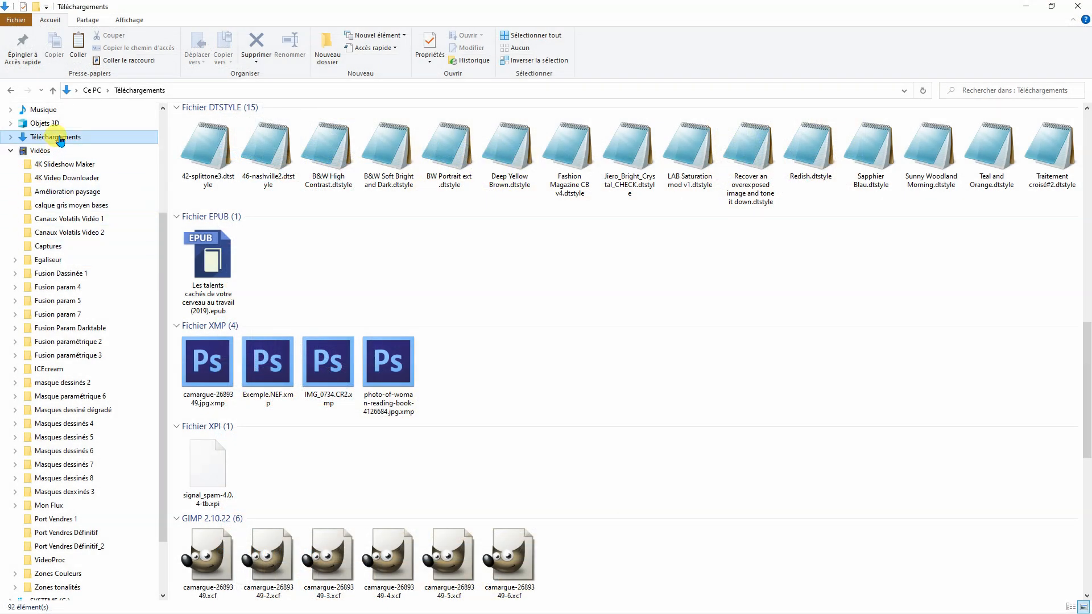
# Step: In File Explorer, copy all the .dtstyle files in the Téléchargements folder, from 42-splittone3 to Traitement croisé#2
pyautogui.click(49, 369)
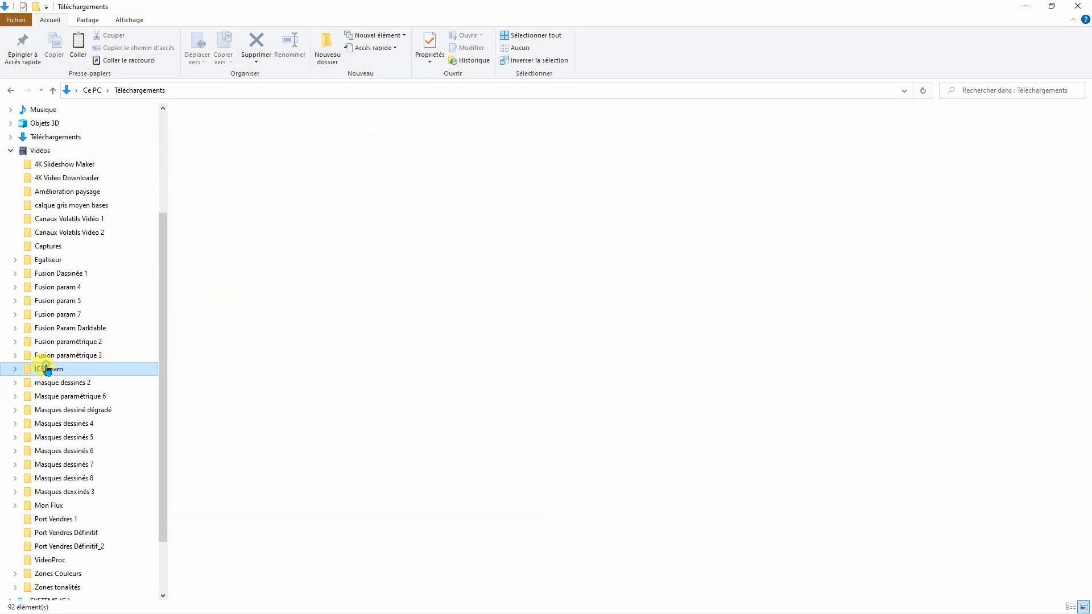
pyautogui.click(51, 137)
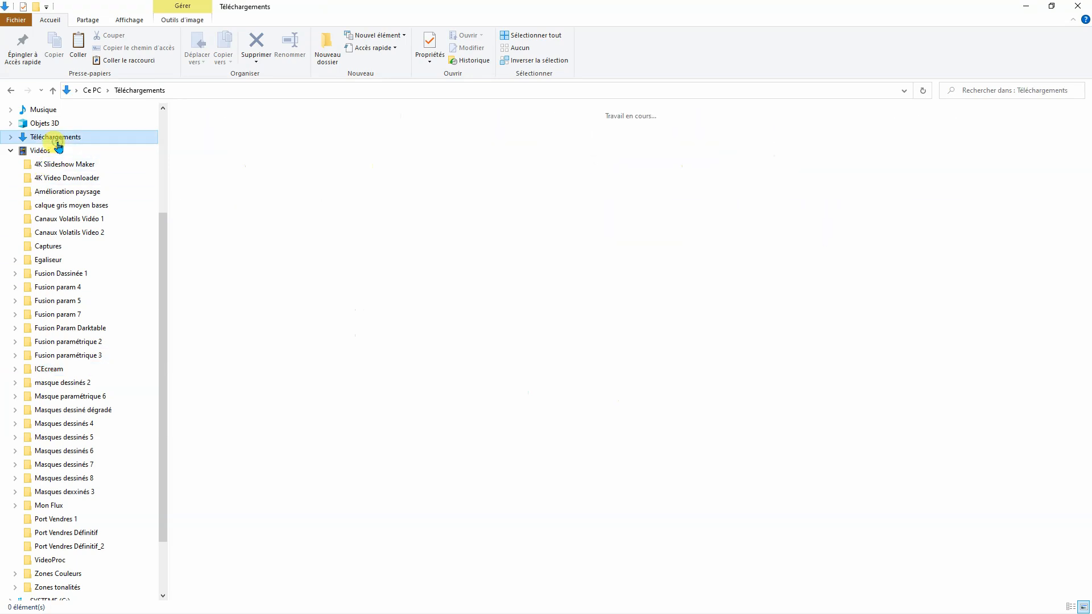
pyautogui.scroll(-10, 334, 382)
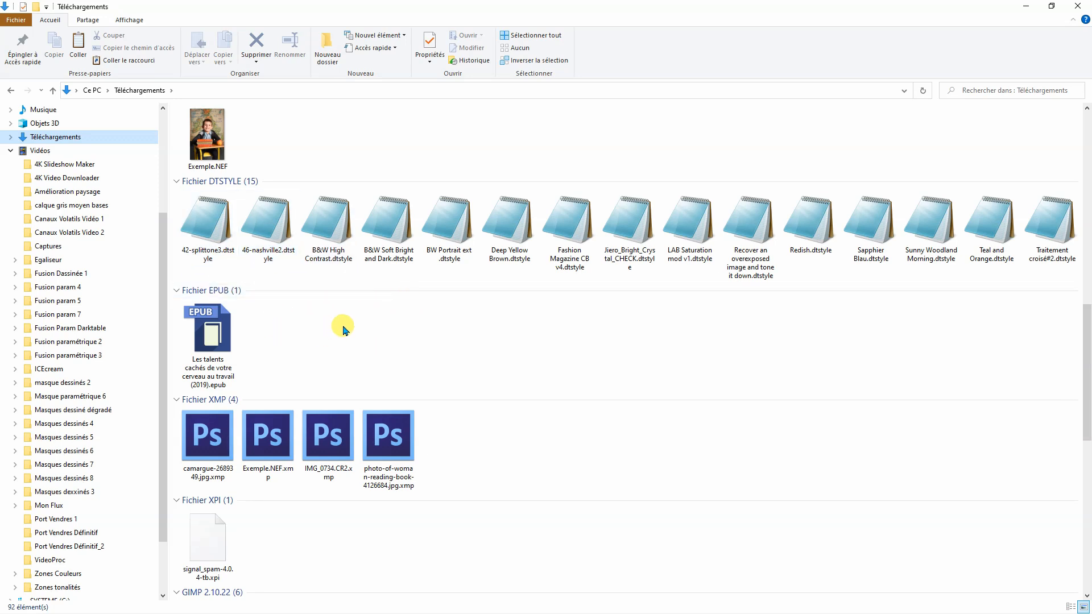
pyautogui.click(207, 228)
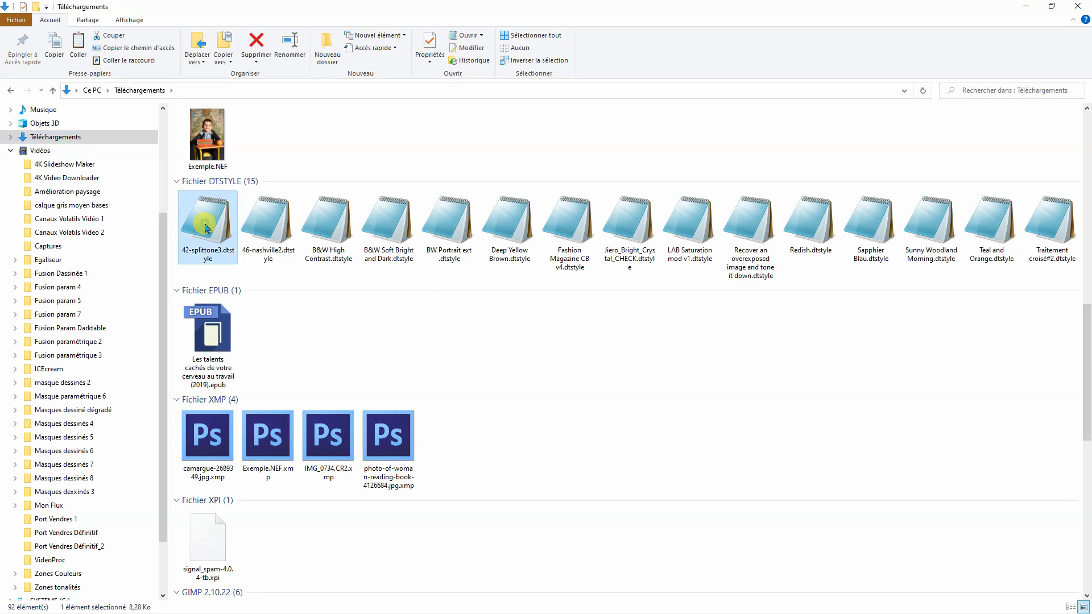
pyautogui.keyDown('shift'); pyautogui.click(1050, 217); pyautogui.keyUp('shift')
pyautogui.rightClick(1050, 213)
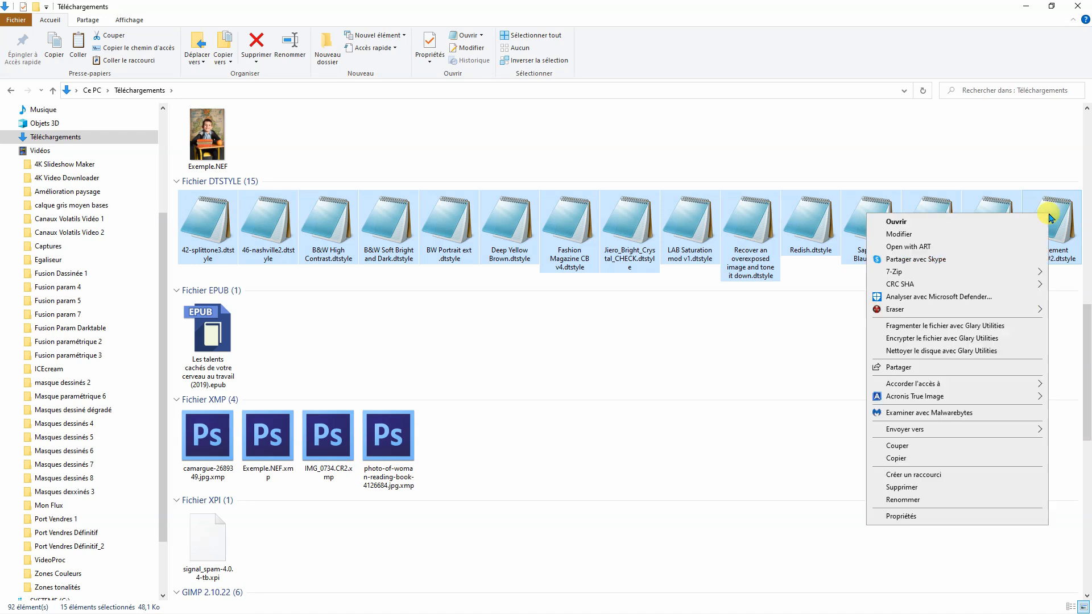
pyautogui.click(896, 459)
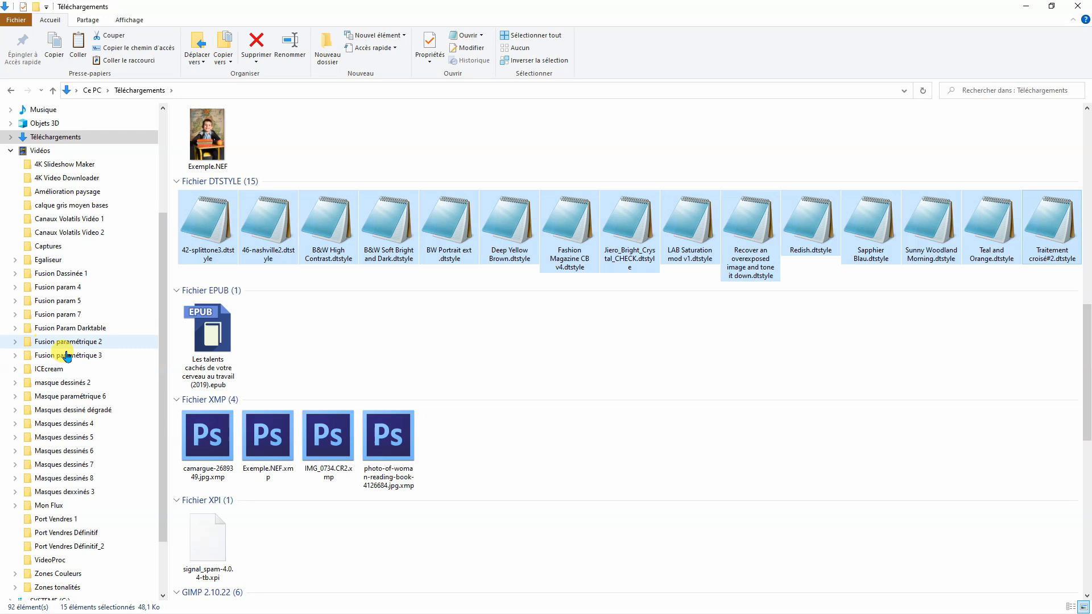
# Step: Paste the copied style files into the Import folder inside ICEcream, STYLES, and close File Explorer
pyautogui.click(54, 371)
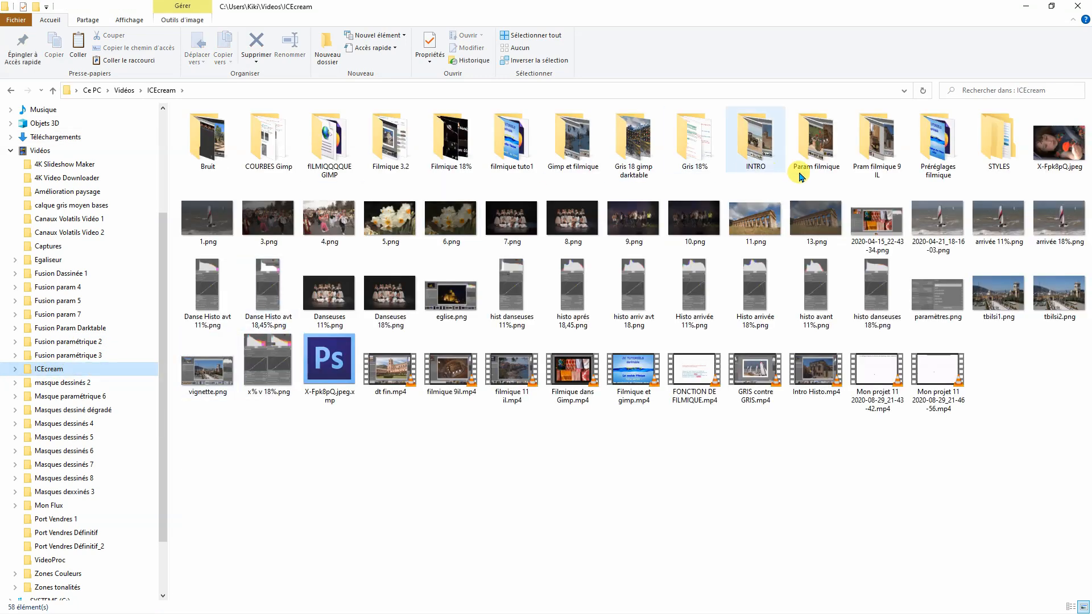
pyautogui.doubleClick(999, 155)
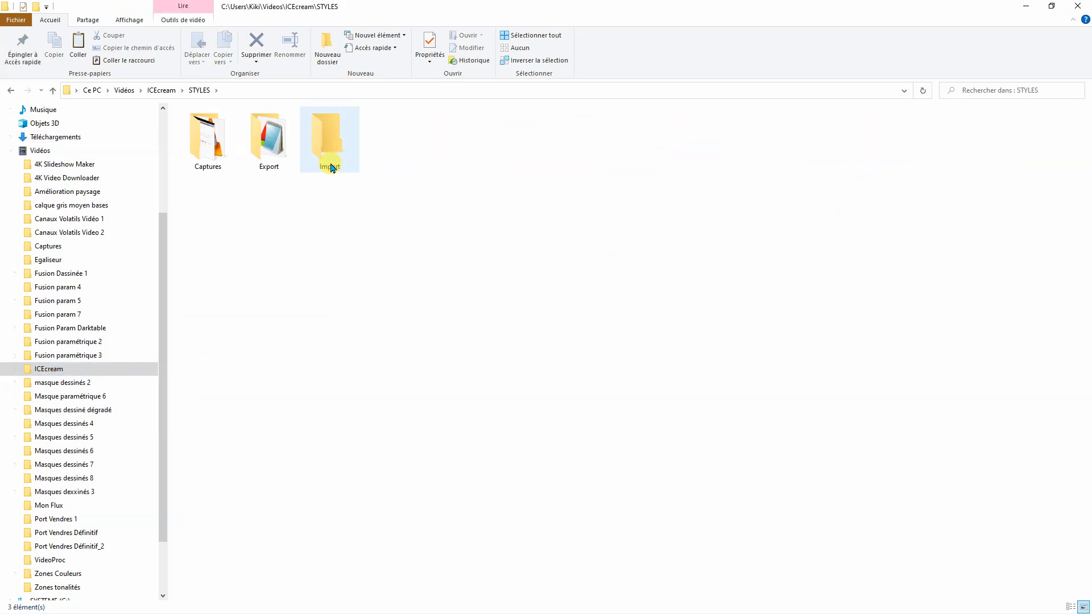
pyautogui.doubleClick(329, 139)
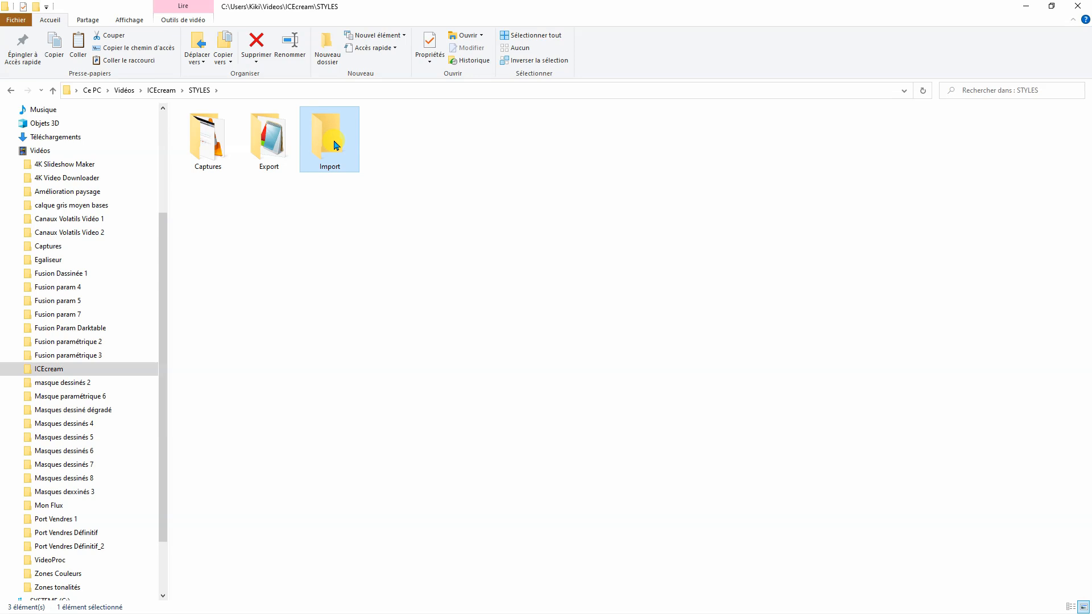
pyautogui.rightClick(474, 317)
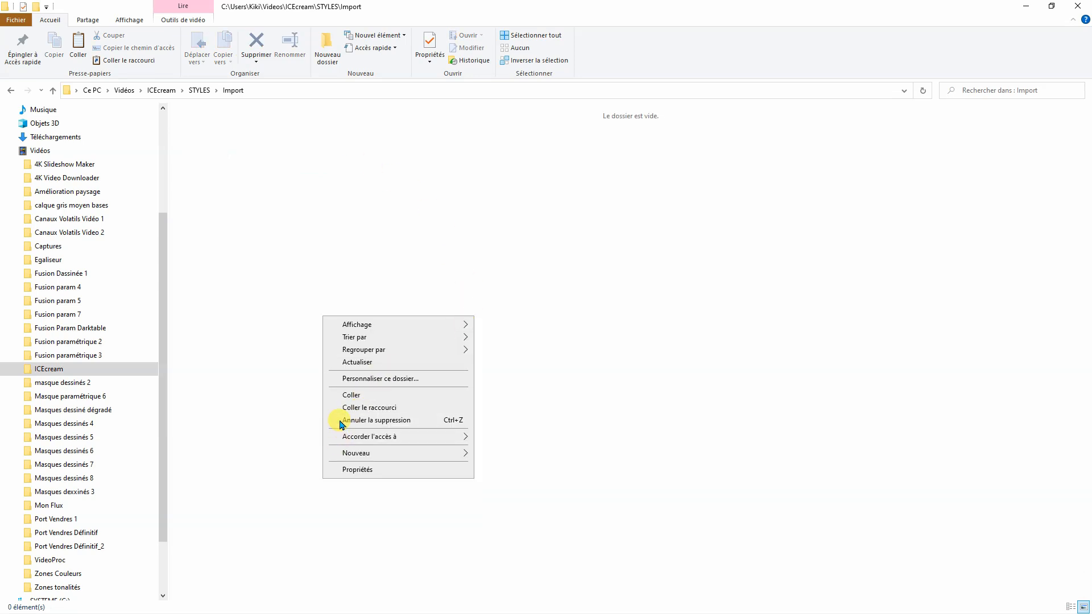
pyautogui.click(350, 397)
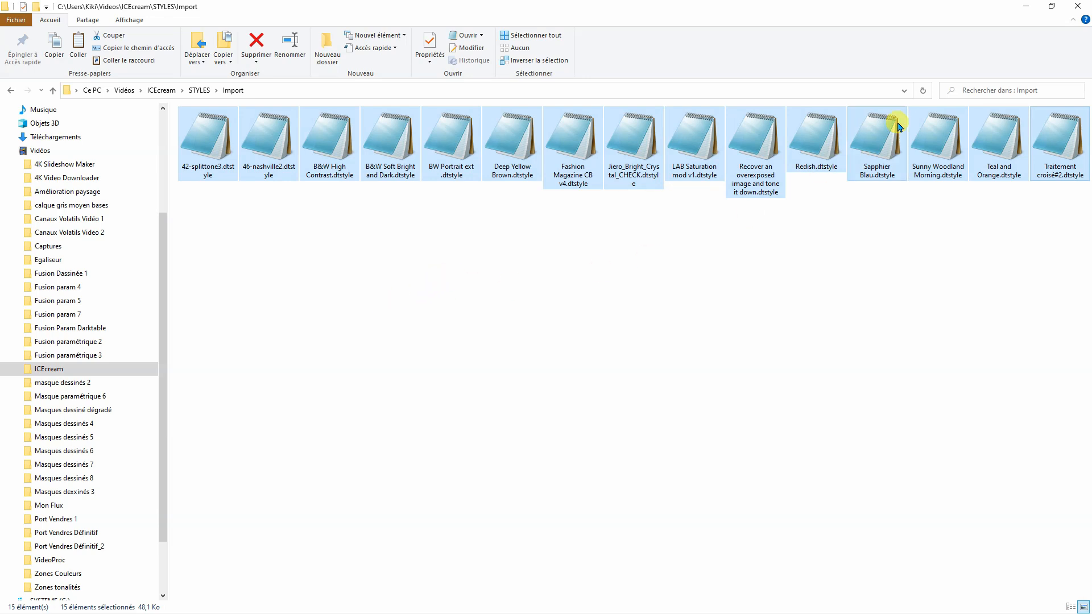
pyautogui.click(1085, 6)
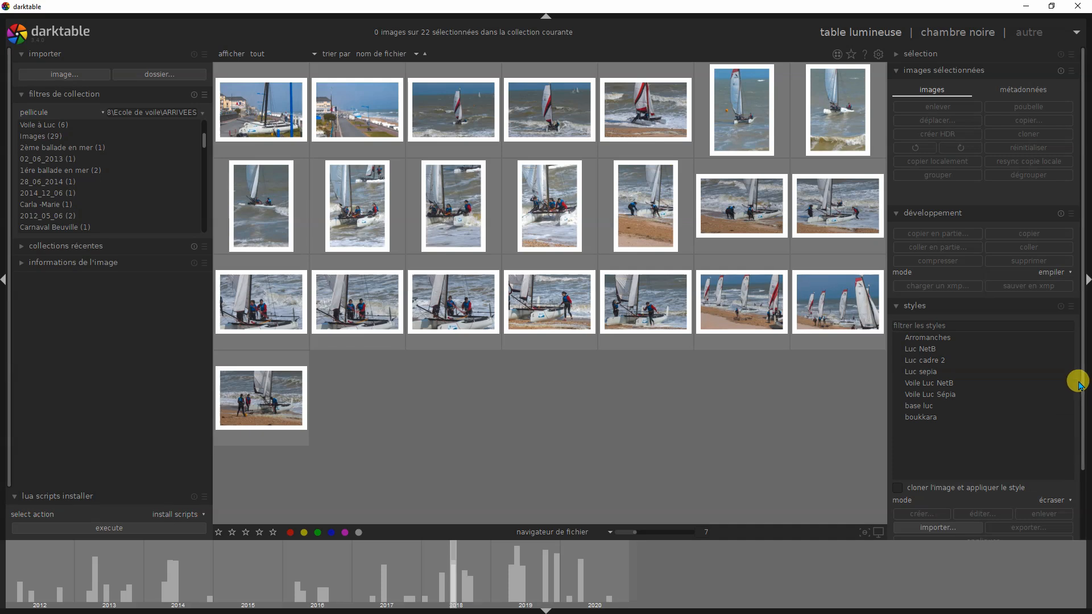
# Step: In darktable, import all the style files from the Import folder inside Videos, ICEcream, STYLES
pyautogui.moveTo(1080, 391); pyautogui.dragTo(1080, 452)
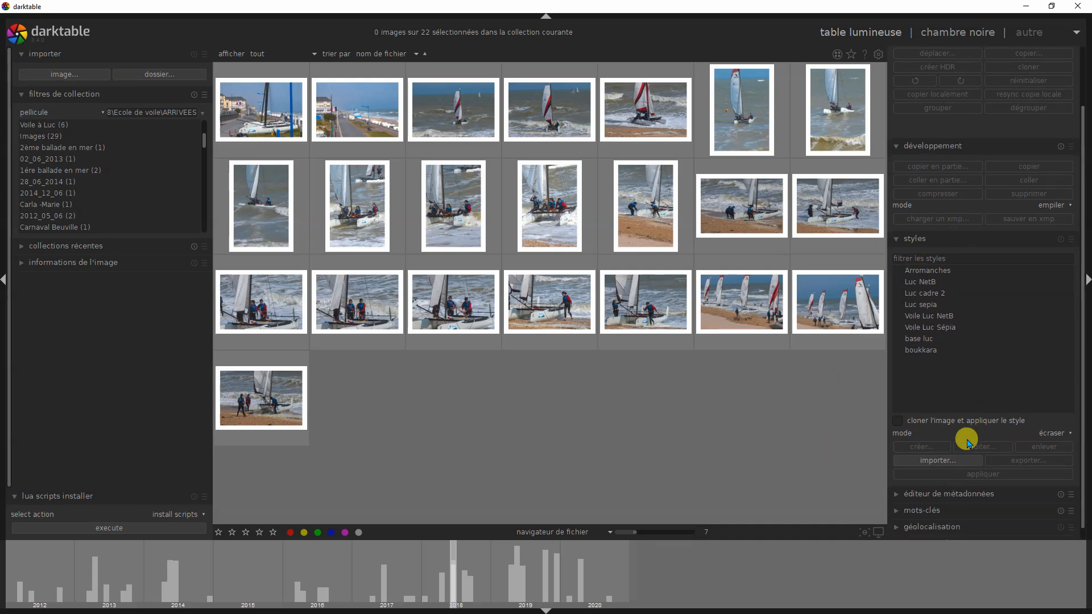
pyautogui.click(938, 461)
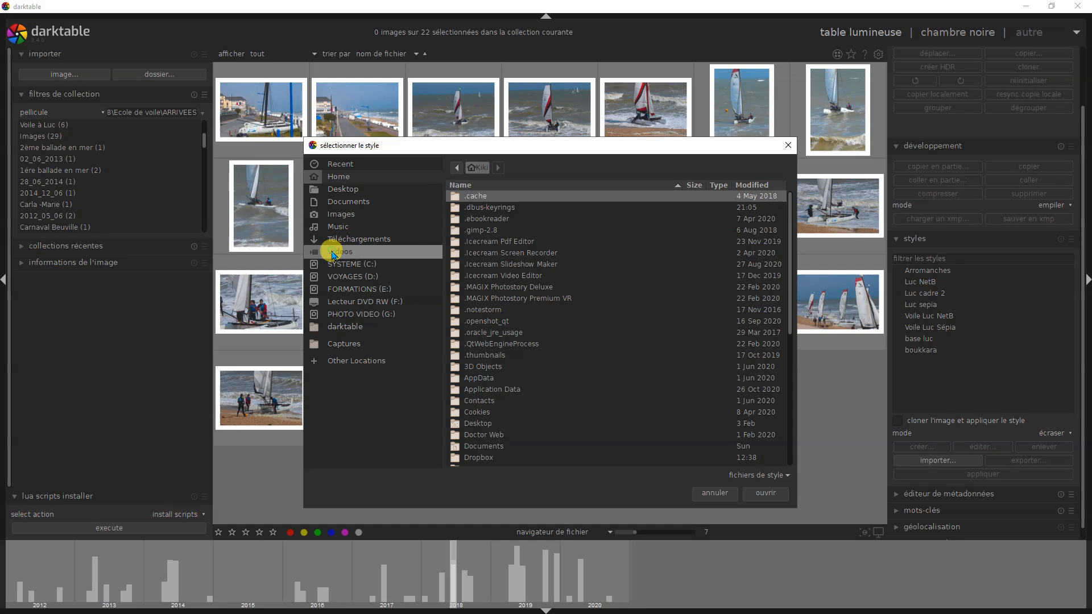
pyautogui.click(336, 253)
pyautogui.click(489, 366)
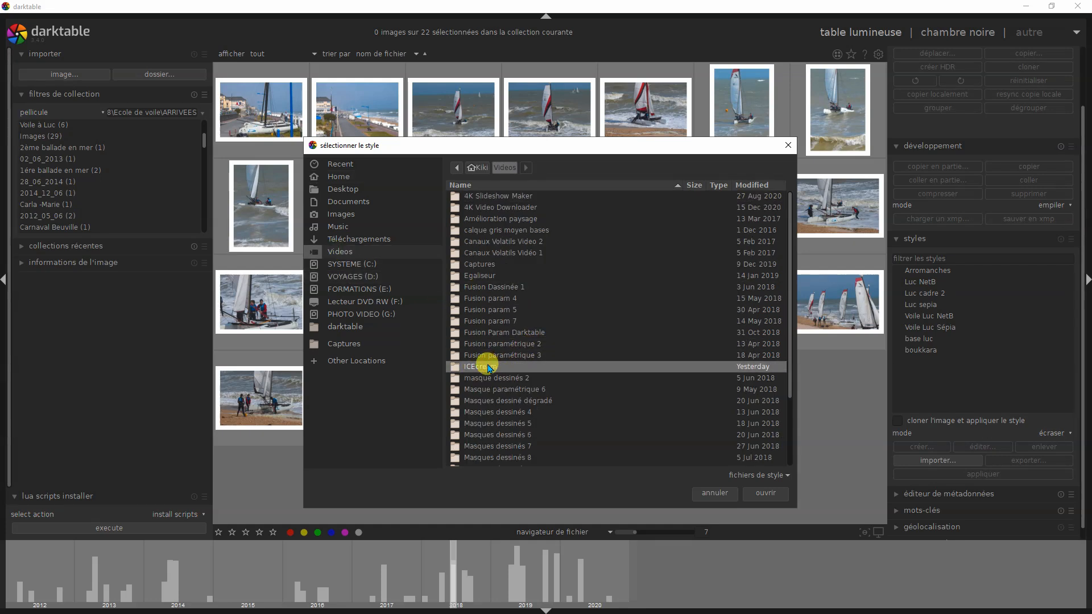
pyautogui.doubleClick(490, 366)
pyautogui.doubleClick(474, 345)
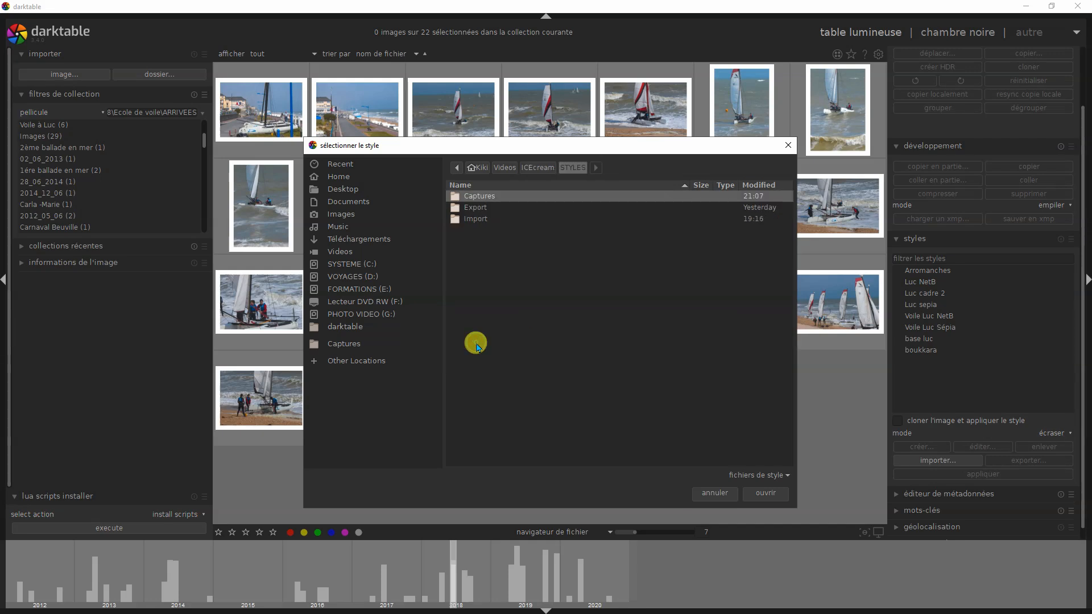
pyautogui.doubleClick(479, 222)
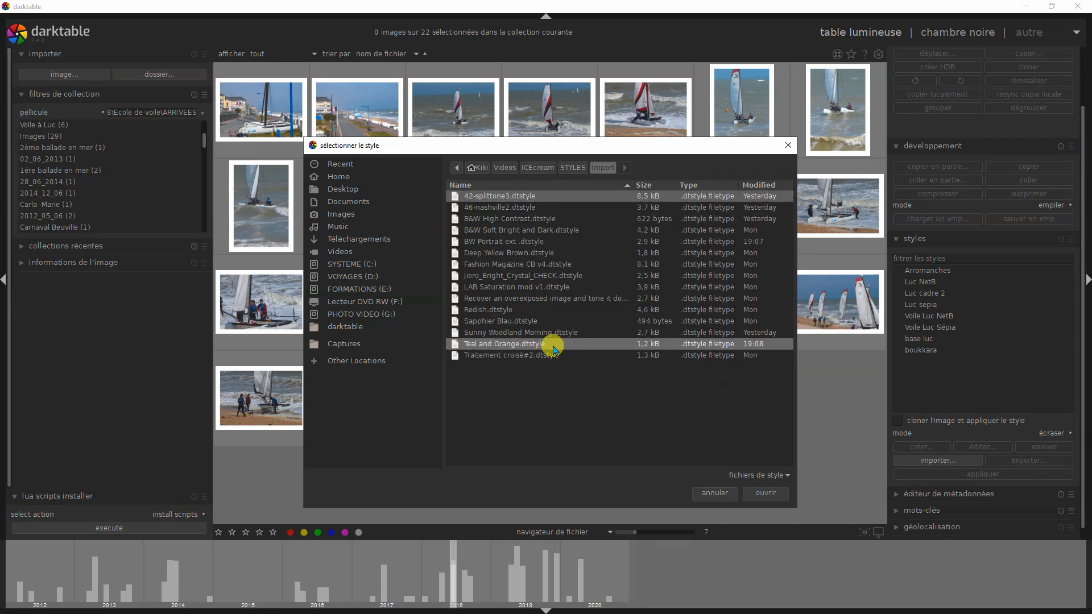
pyautogui.hotkey('ctrl', 'a')
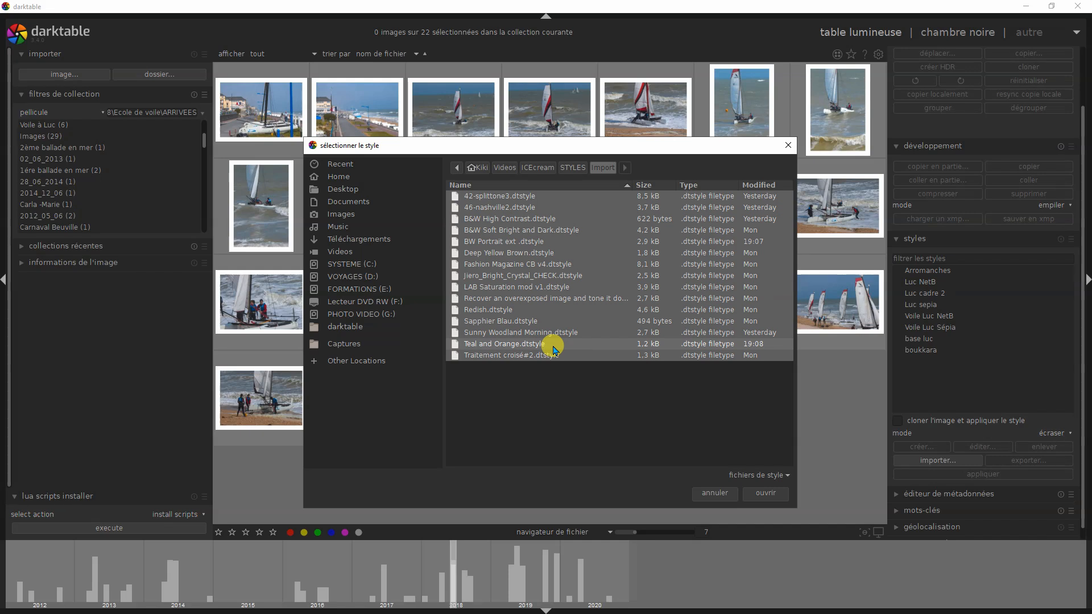
pyautogui.click(766, 494)
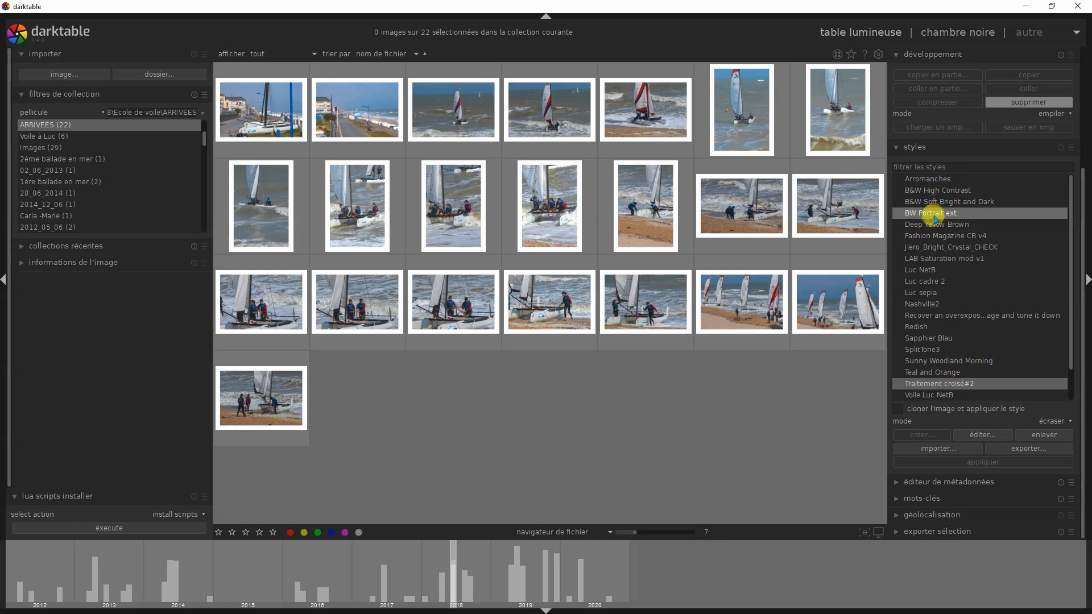
# Step: Select the styles Luc NetB, Luc cadre 2, Luc sepia, Voile Luc NetB, Voile Luc Sépia, base luc and boukkara
pyautogui.click(923, 273)
pyautogui.keyDown('ctrl'); pyautogui.click(928, 284); pyautogui.keyUp('ctrl')
pyautogui.keyDown('ctrl'); pyautogui.click(939, 294); pyautogui.keyUp('ctrl')
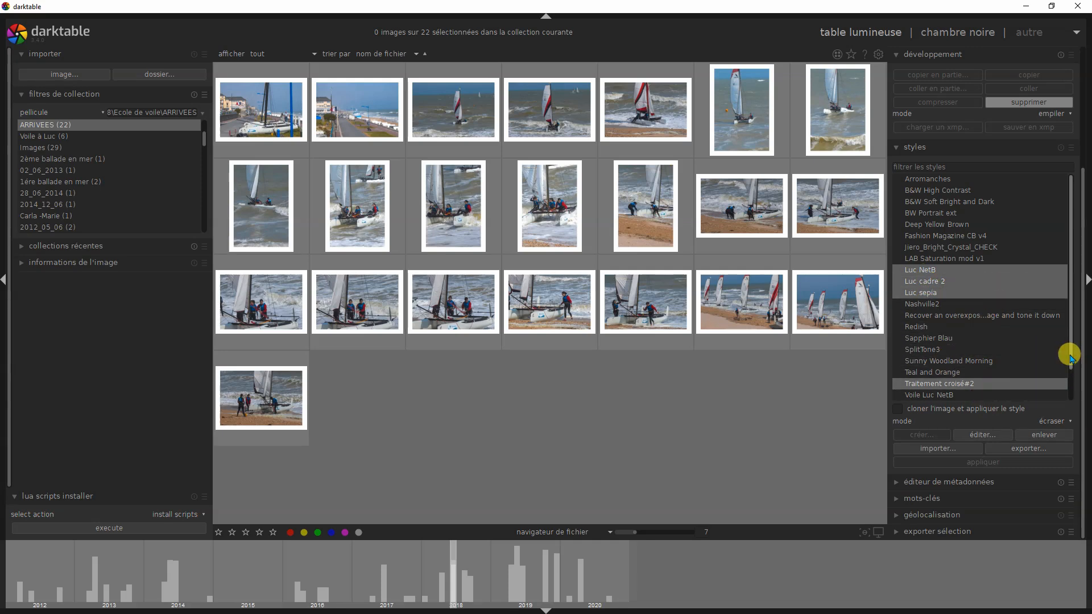
pyautogui.moveTo(1070, 367); pyautogui.dragTo(1070, 405)
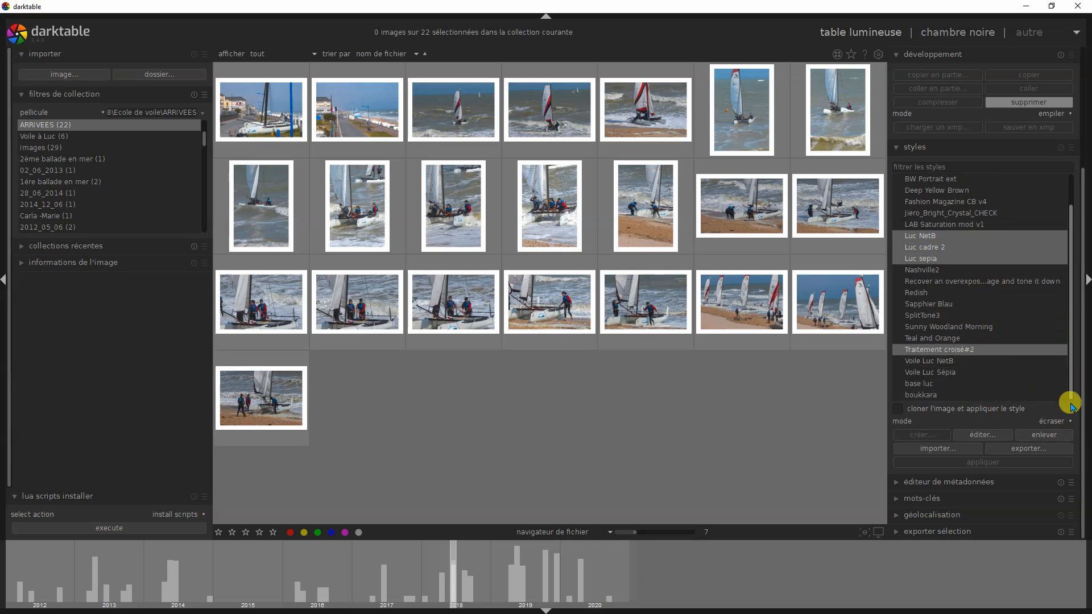
pyautogui.keyDown('ctrl'); pyautogui.click(937, 362); pyautogui.keyUp('ctrl')
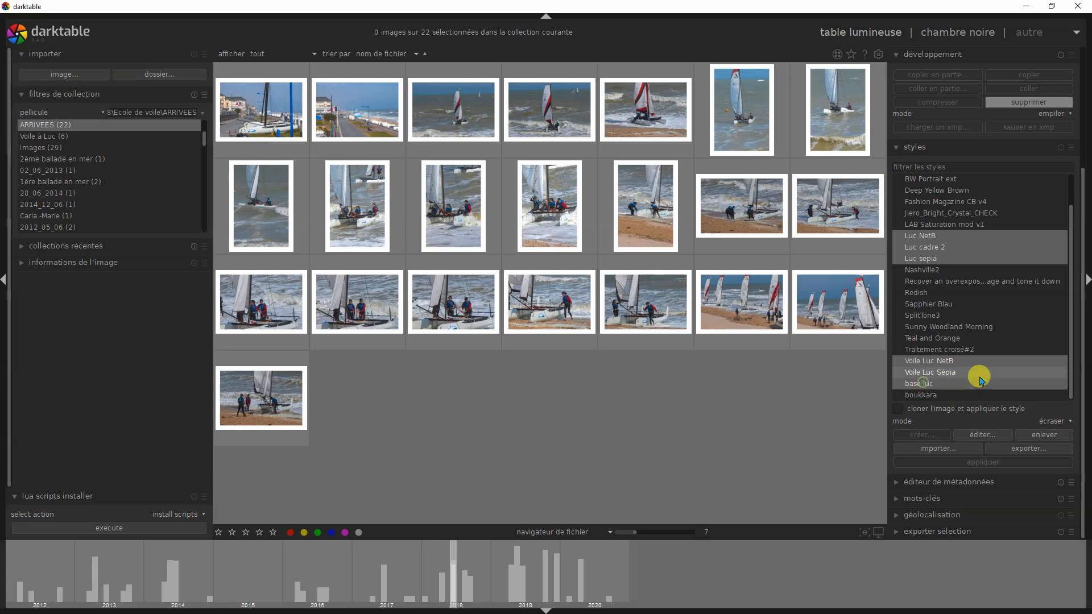
pyautogui.keyDown('ctrl'); pyautogui.click(929, 396); pyautogui.keyUp('ctrl')
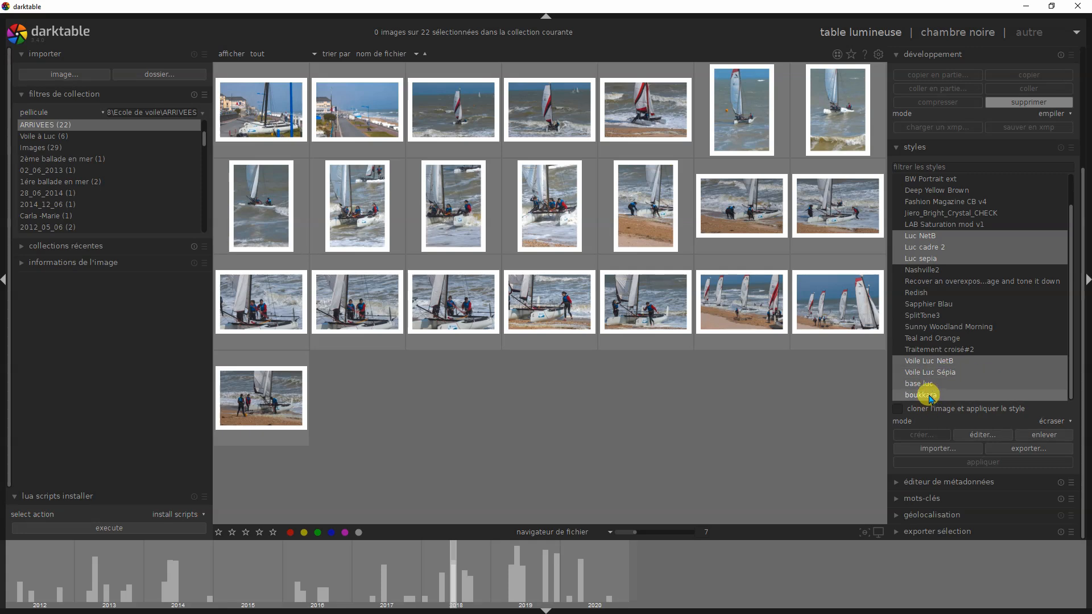
# Step: Export the selected styles to the Export folder inside Videos, ICEcream, STYLES, cancelling at the replacement of Luc sepia
pyautogui.click(1022, 449)
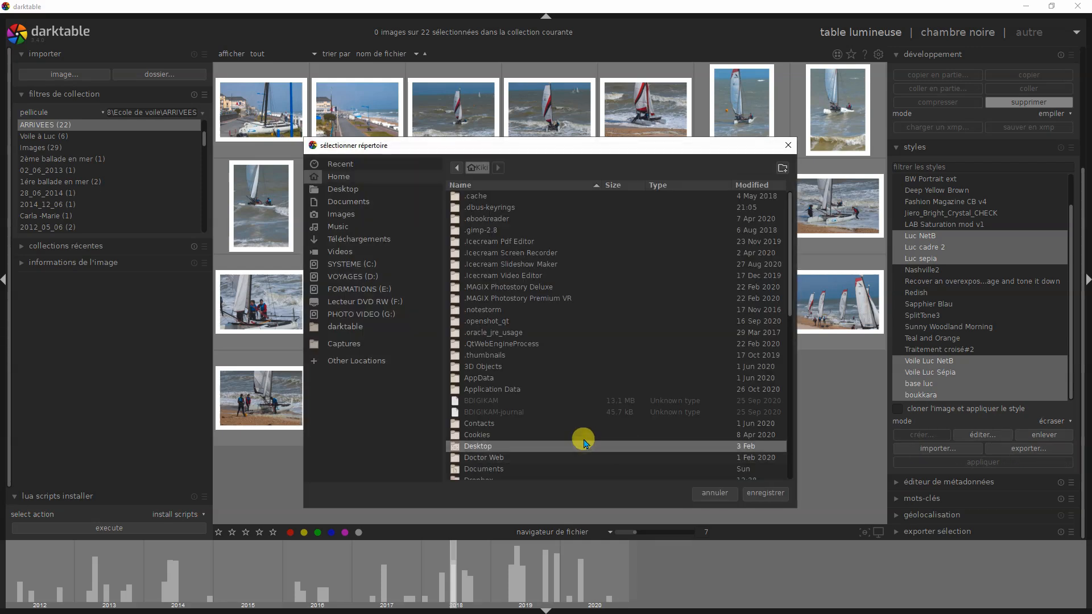
pyautogui.click(355, 257)
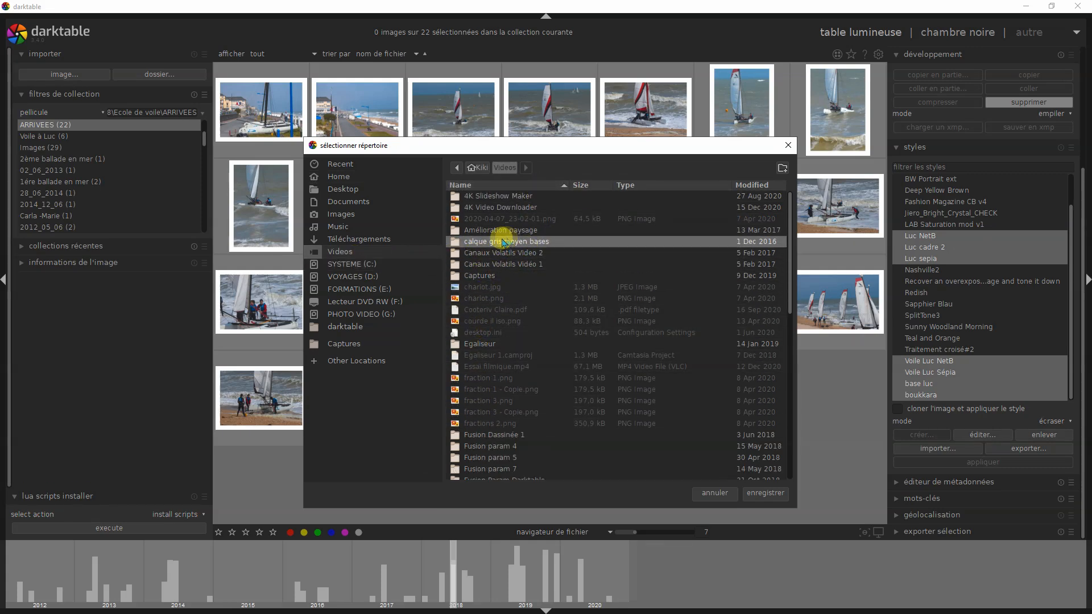
pyautogui.scroll(-3, 519, 438)
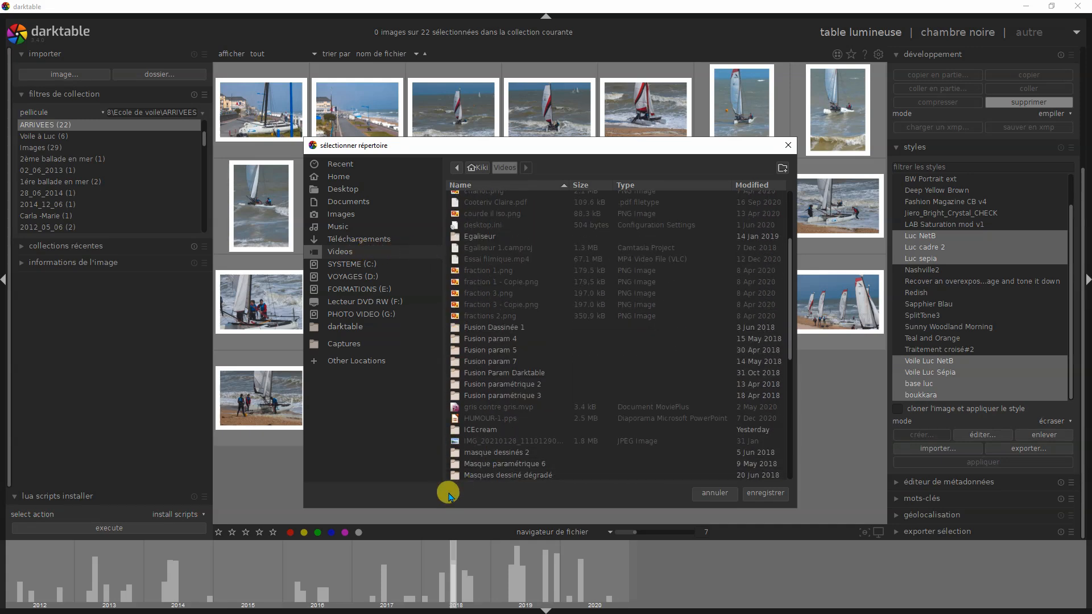
pyautogui.doubleClick(483, 429)
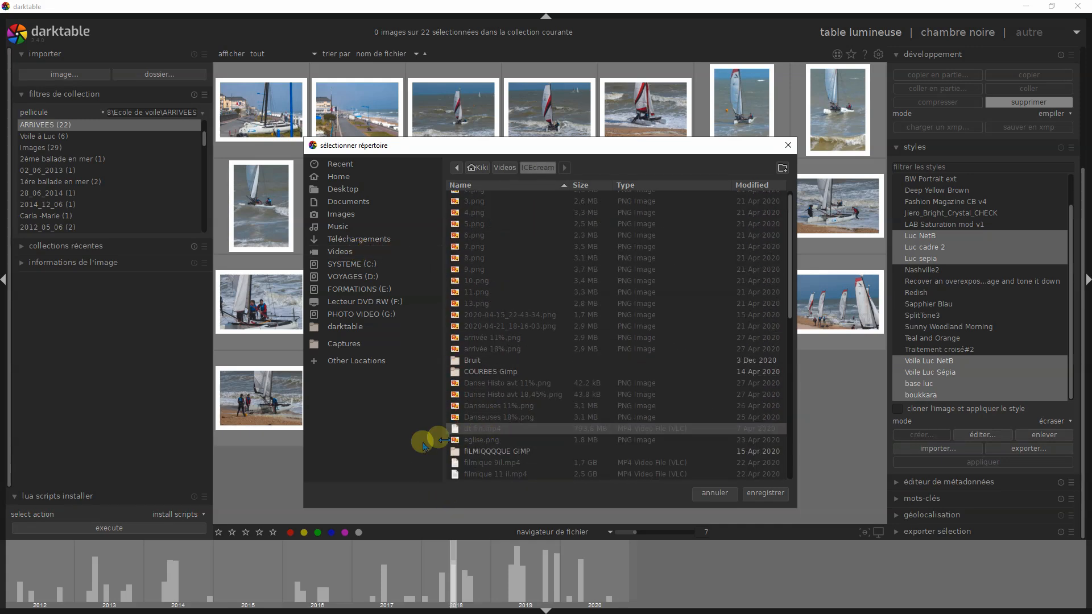
pyautogui.scroll(-2, 519, 410)
pyautogui.scroll(-6, 520, 410)
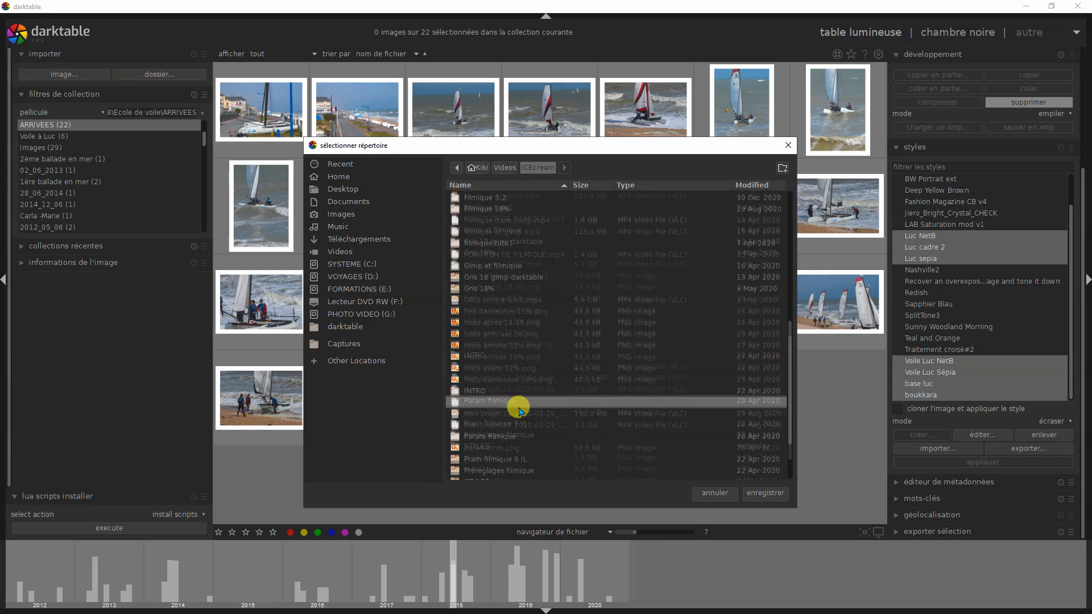
pyautogui.scroll(-1, 517, 408)
pyautogui.doubleClick(488, 405)
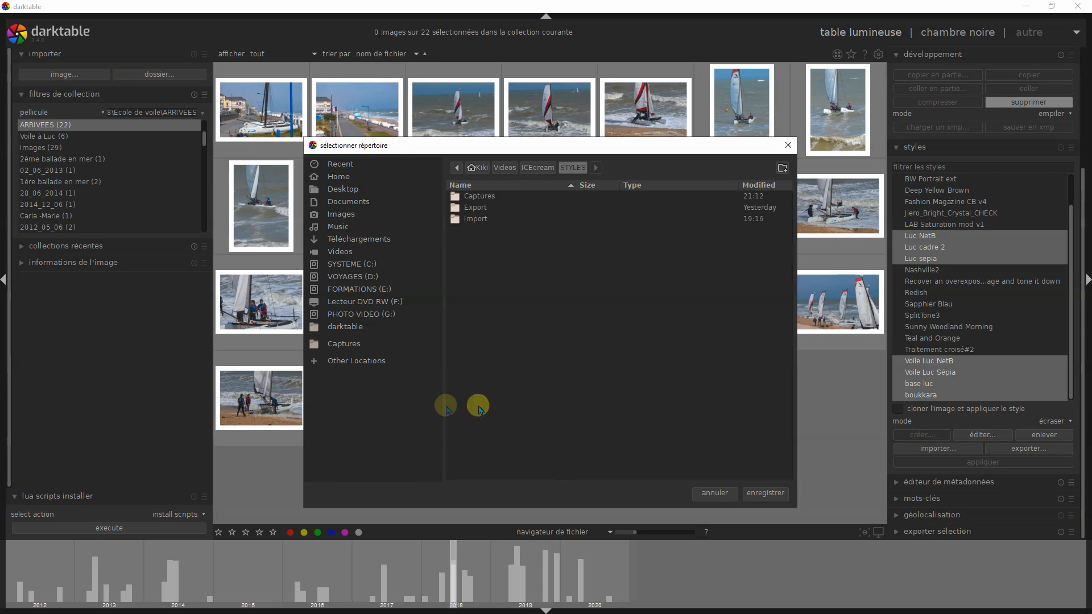
pyautogui.click(475, 209)
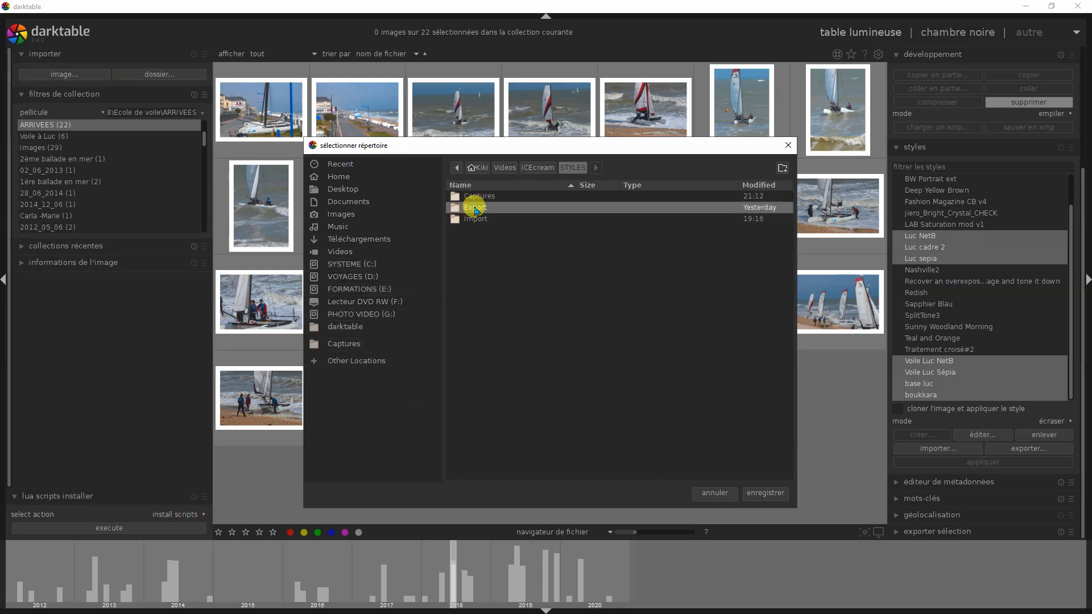
pyautogui.doubleClick(475, 208)
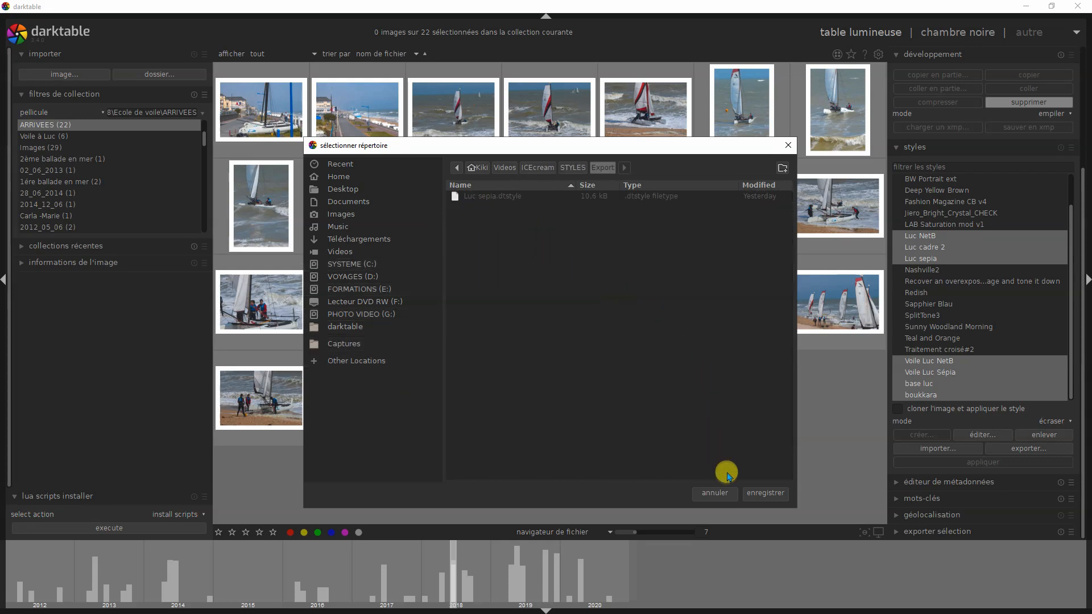
pyautogui.click(765, 493)
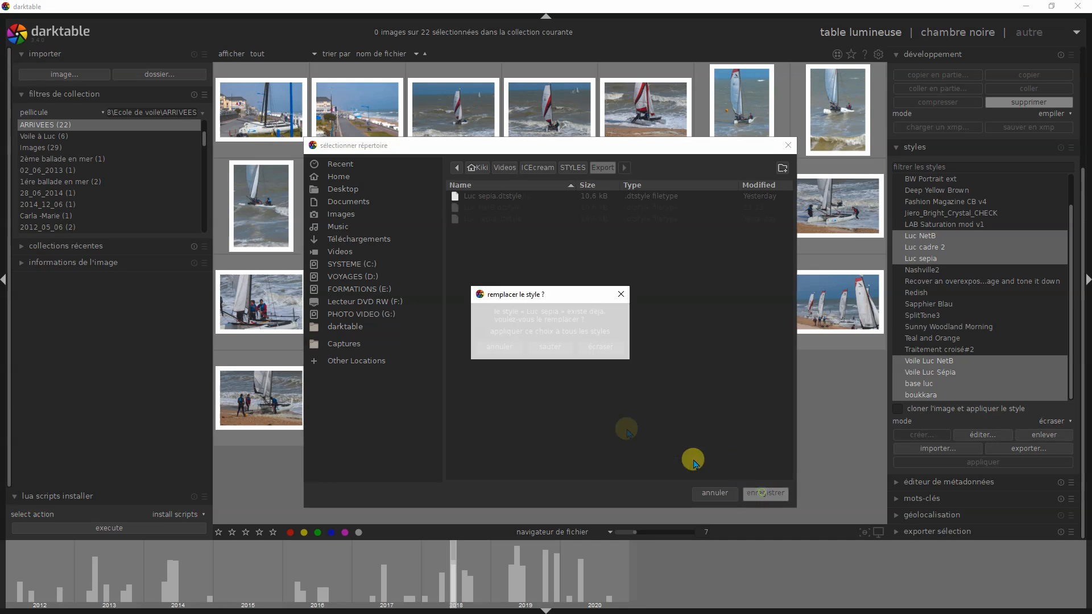
pyautogui.click(504, 348)
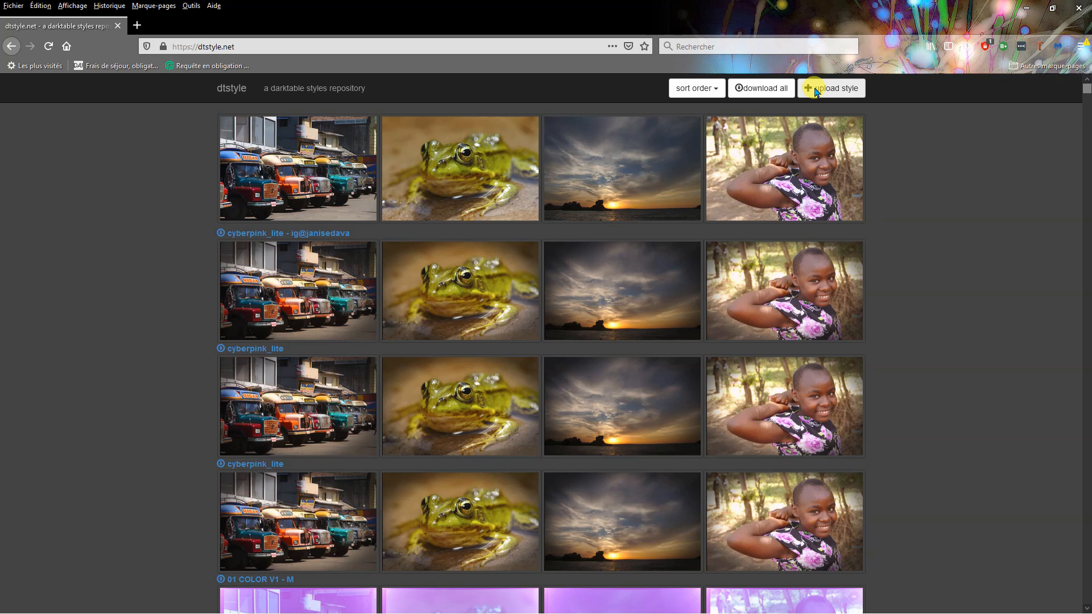
# Step: On dtstyle.net, open the file selection for uploading a style and browse to the Export folder inside Vidéos, ICEcream, STYLES
pyautogui.click(838, 89)
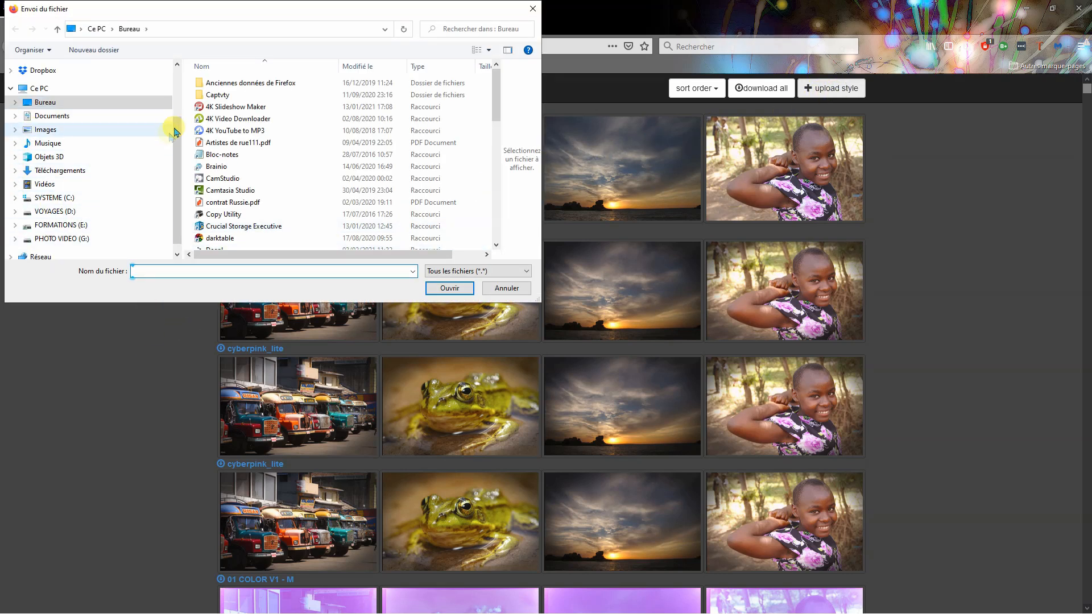
pyautogui.scroll(-1, 171, 130)
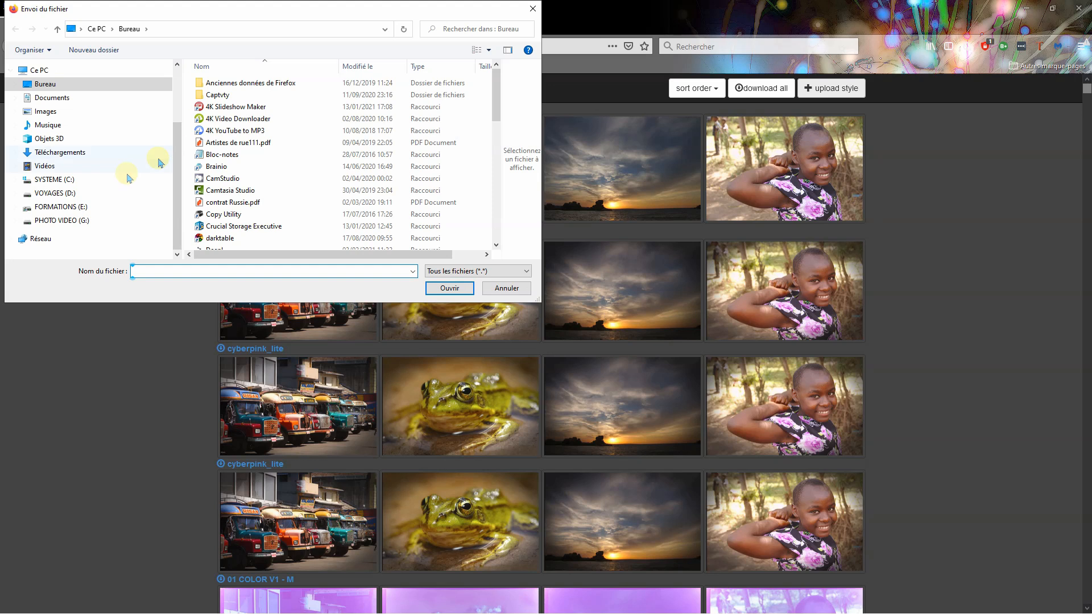
pyautogui.click(43, 165)
pyautogui.click(495, 164)
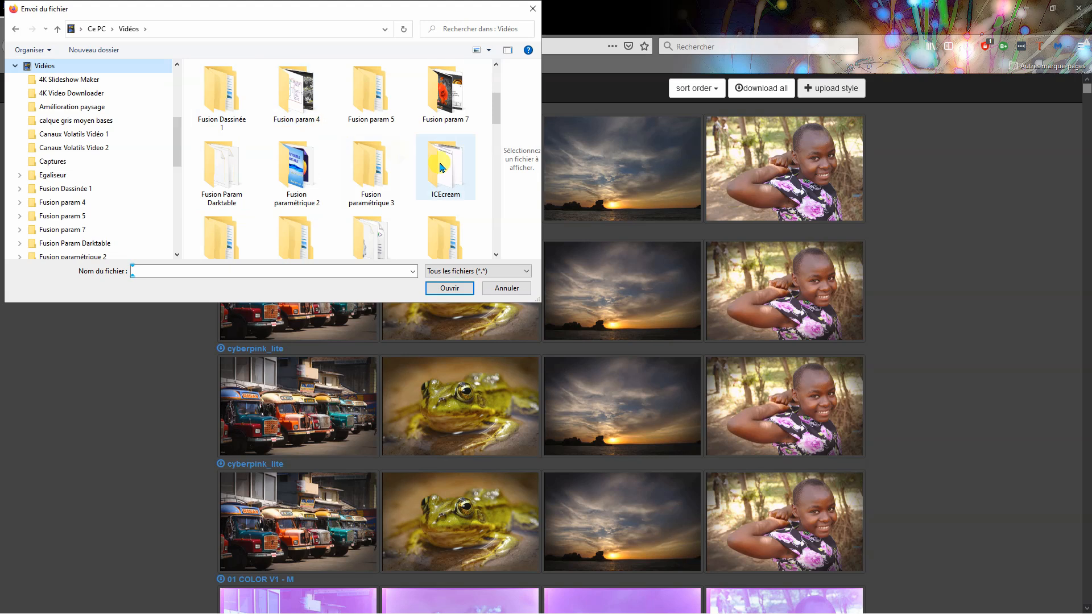
pyautogui.doubleClick(458, 199)
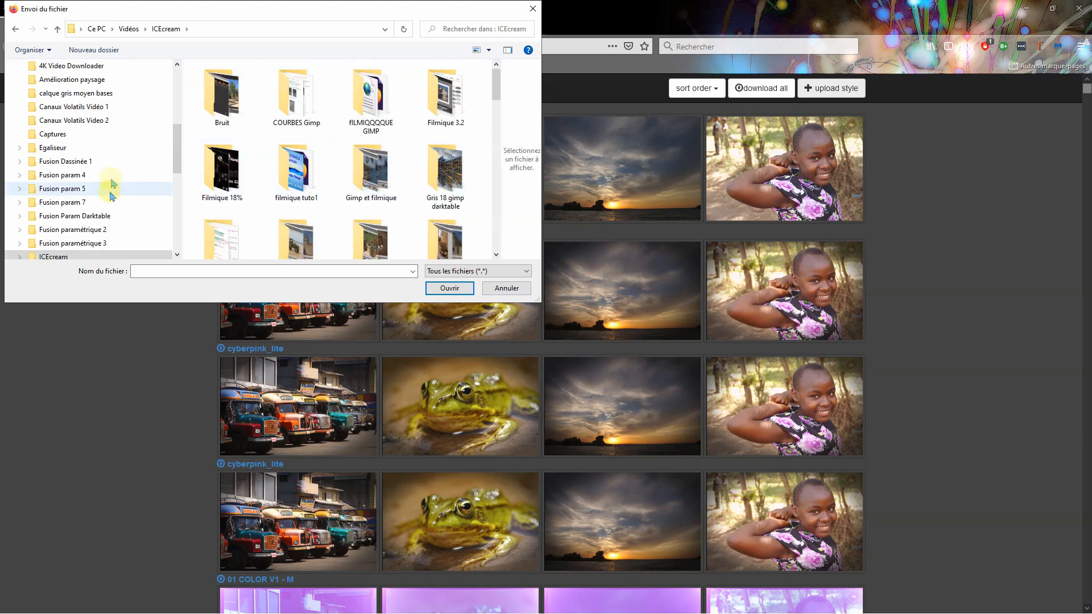
pyautogui.scroll(-5, 495, 185)
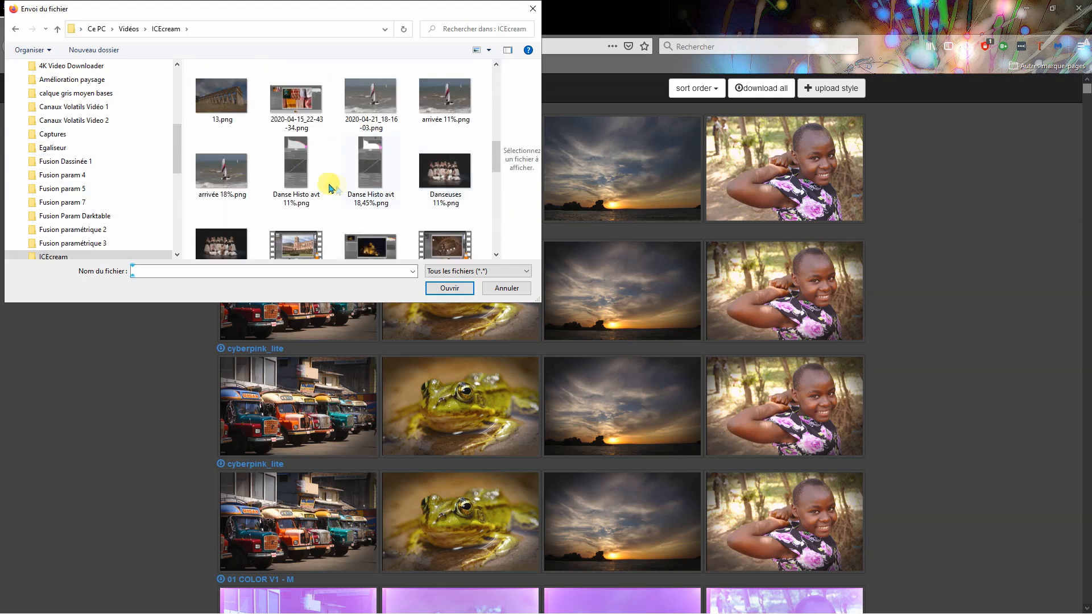
pyautogui.moveTo(498, 157); pyautogui.dragTo(498, 109)
pyautogui.doubleClick(308, 174)
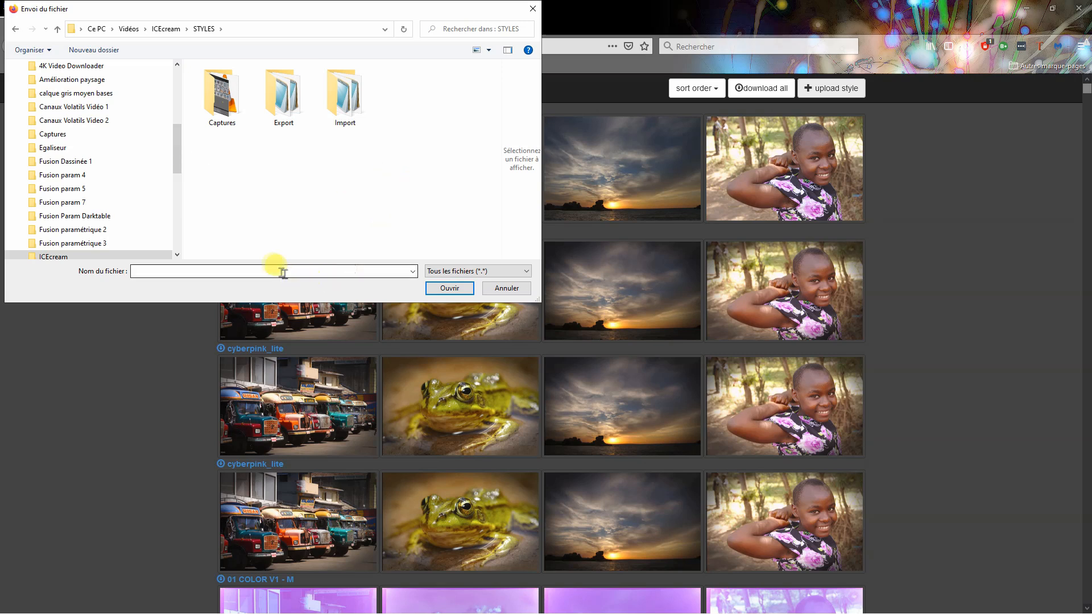
pyautogui.click(294, 116)
pyautogui.doubleClick(291, 115)
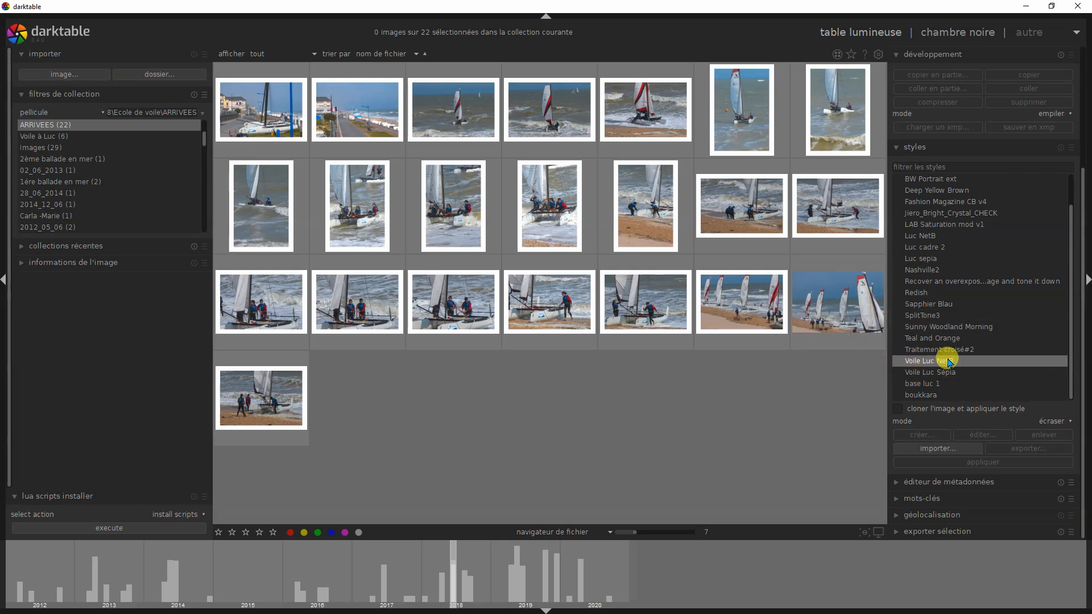
# Step: In darktable, edit the style Voile Luc NetB: exclude the cadre décoratif module, rename it Voile Luc NetB 1 and save it
pyautogui.click(913, 364)
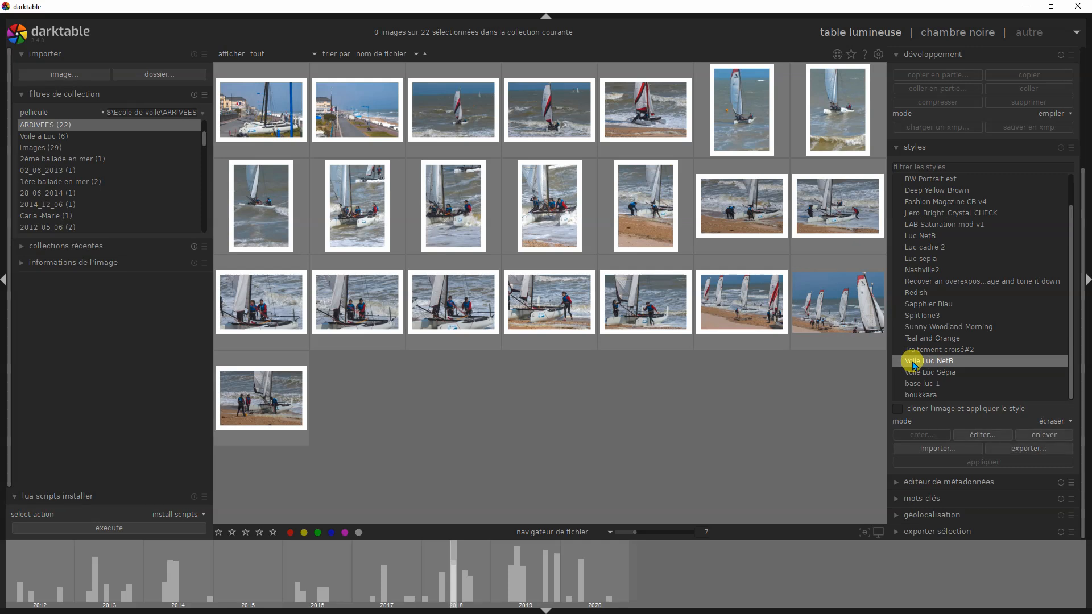
pyautogui.click(982, 435)
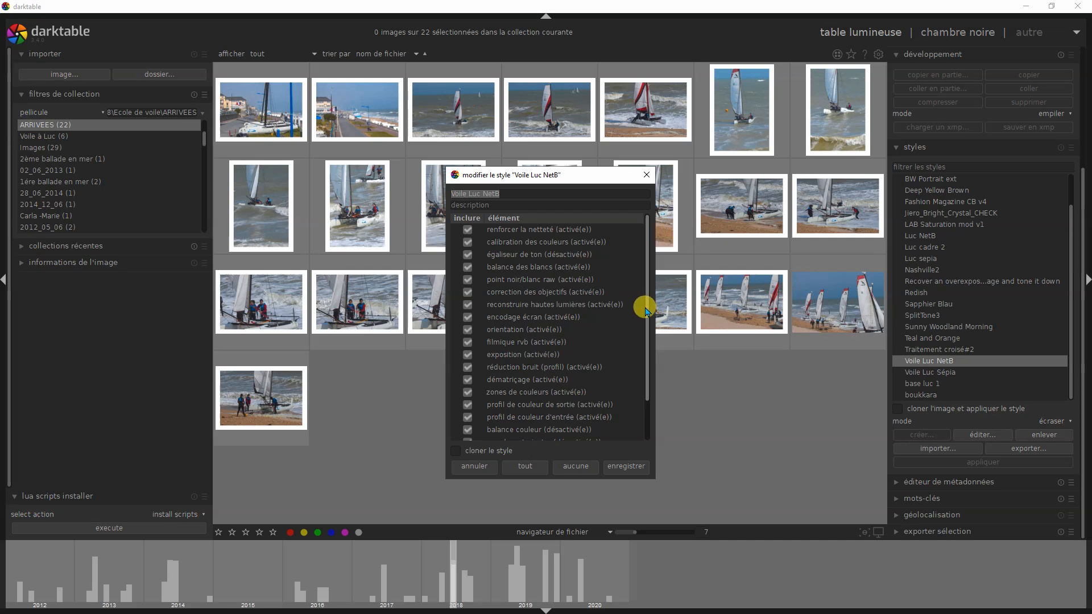
pyautogui.moveTo(647, 314); pyautogui.dragTo(650, 393)
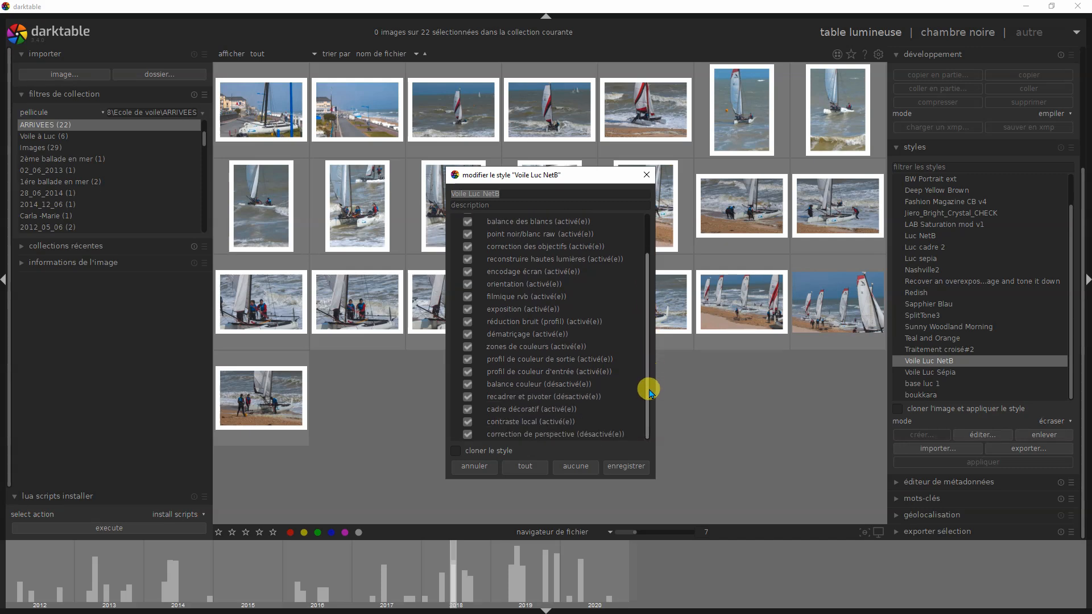
pyautogui.click(467, 409)
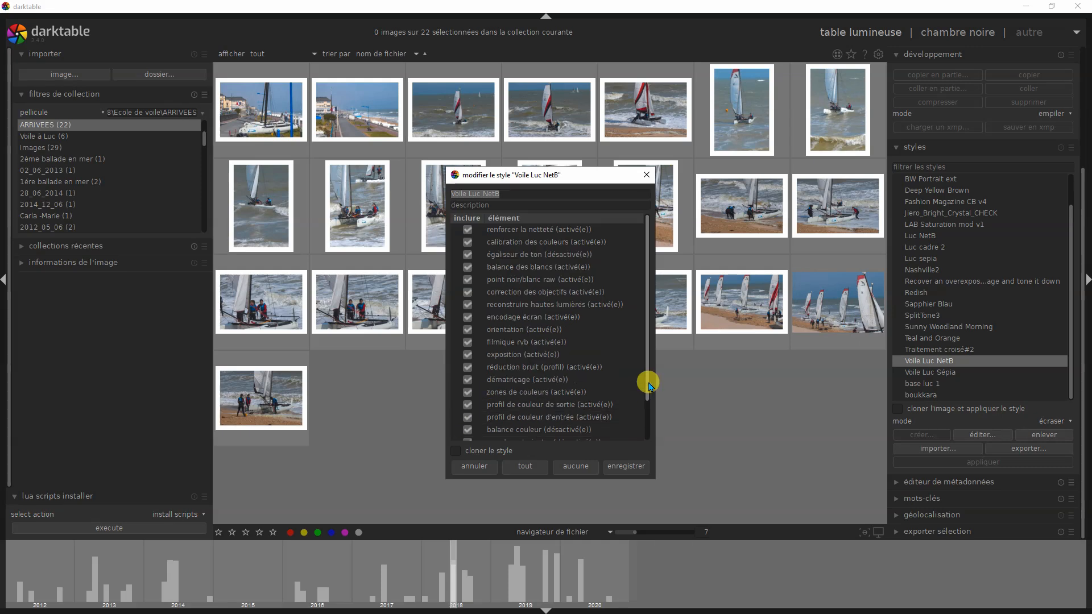
pyautogui.scroll(-2, 646, 436)
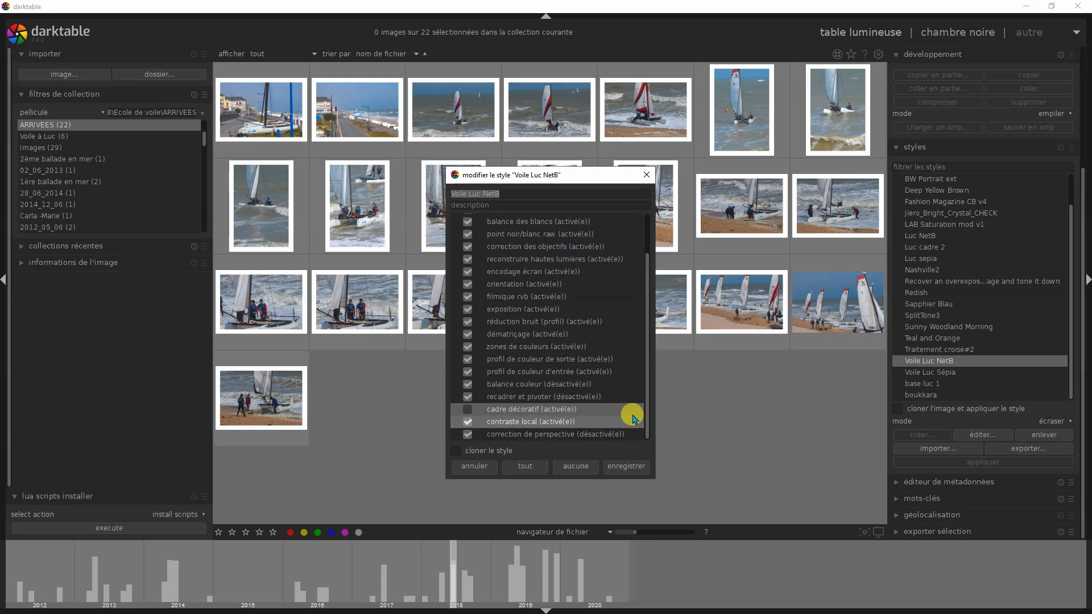
pyautogui.click(504, 195)
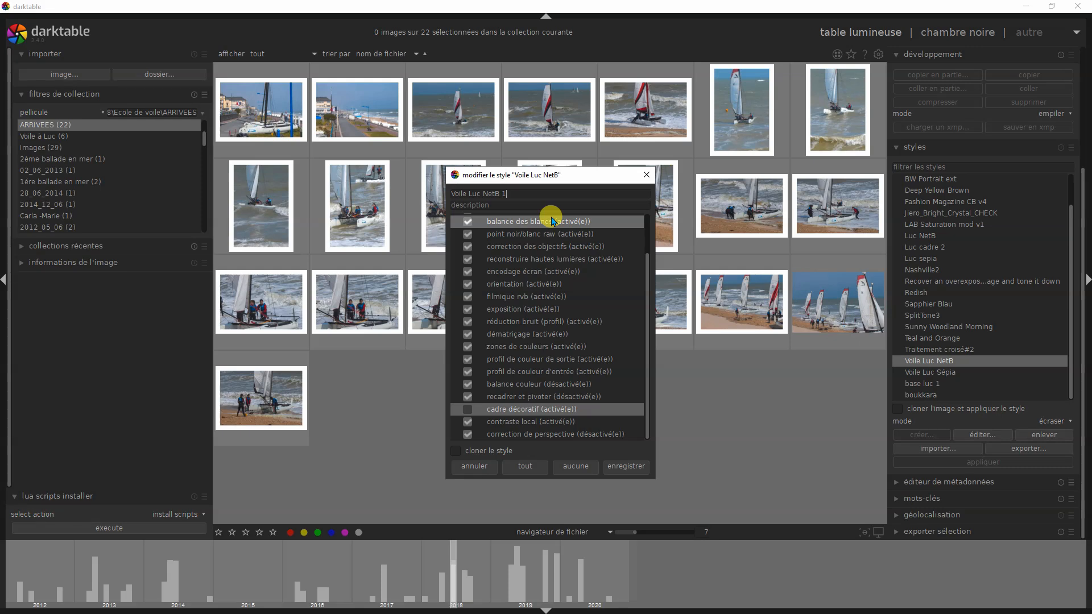
pyautogui.click(638, 469)
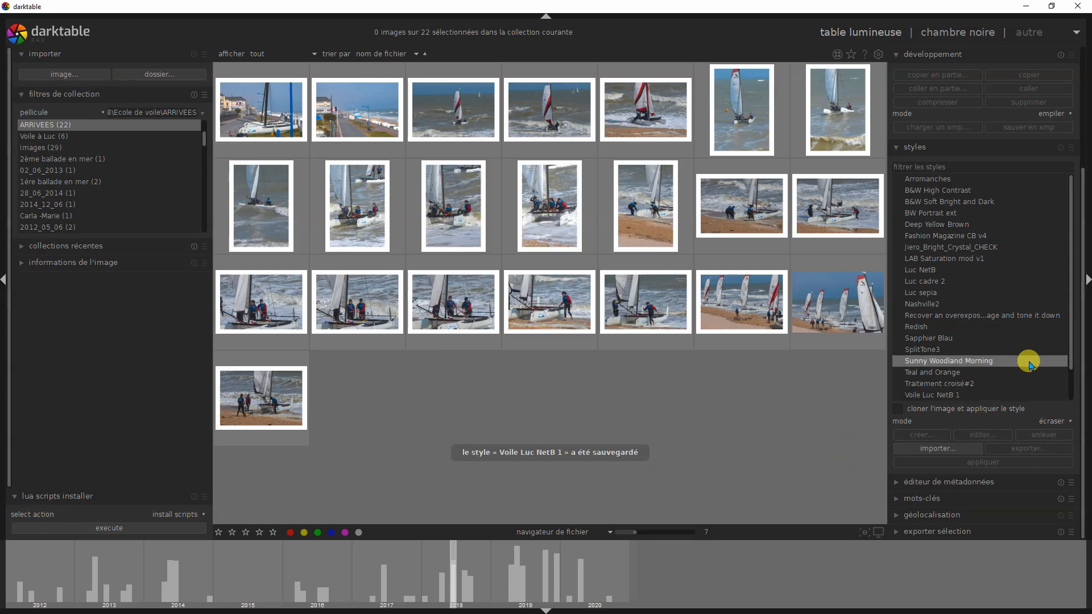
# Step: Apply the Voile Luc NetB 1 style to the framed photo of sailboats lined up on the beach
pyautogui.moveTo(1066, 358); pyautogui.dragTo(1069, 399)
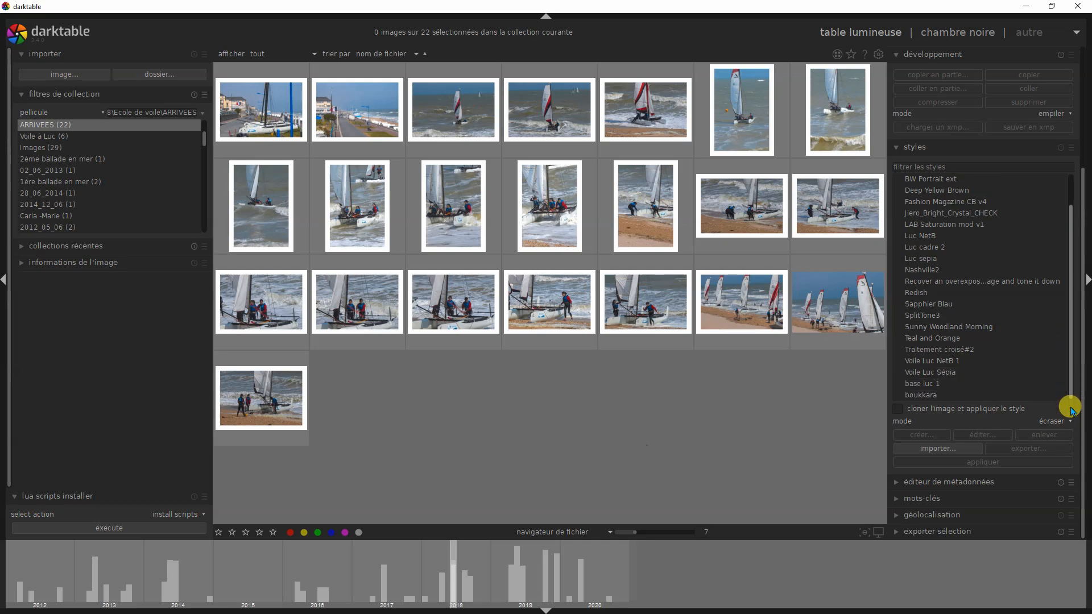
pyautogui.click(963, 362)
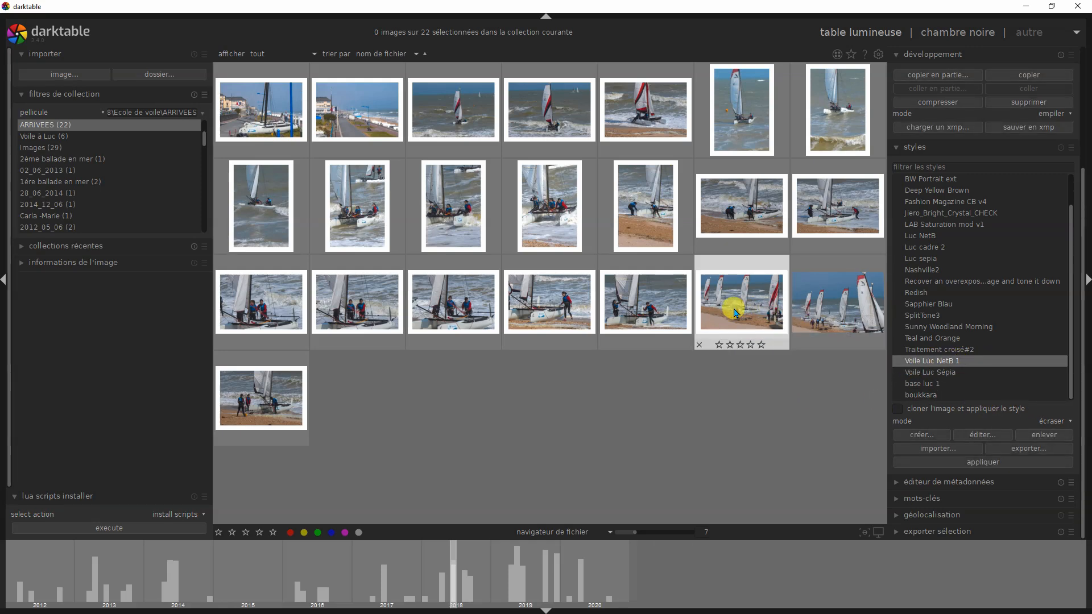
pyautogui.doubleClick(944, 362)
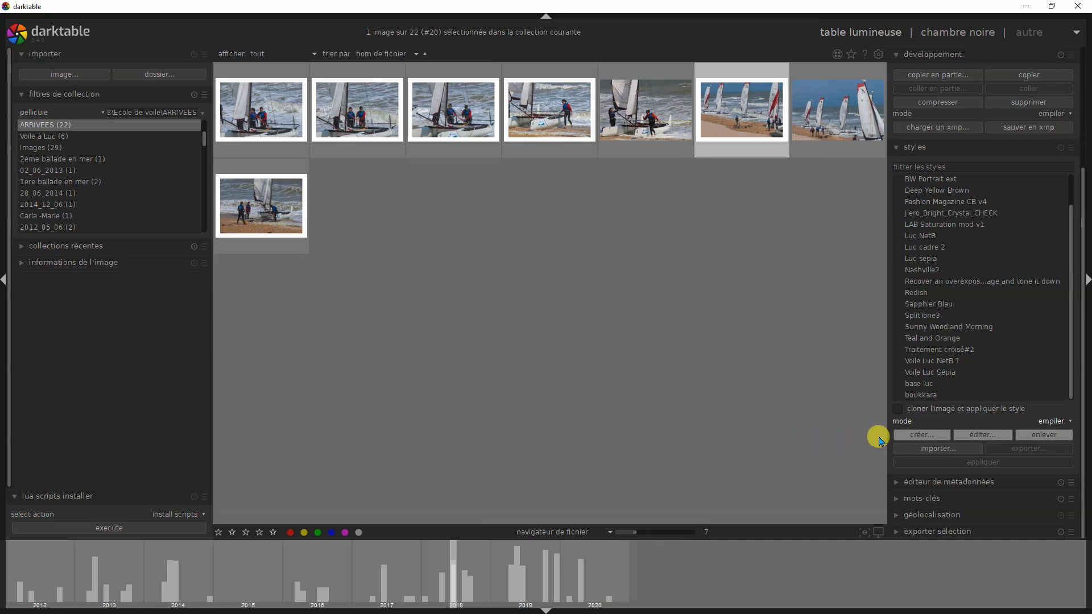
# Step: Choose empiler as the style application mode and delete the development history of the selected beach sailboat photo
pyautogui.click(1061, 423)
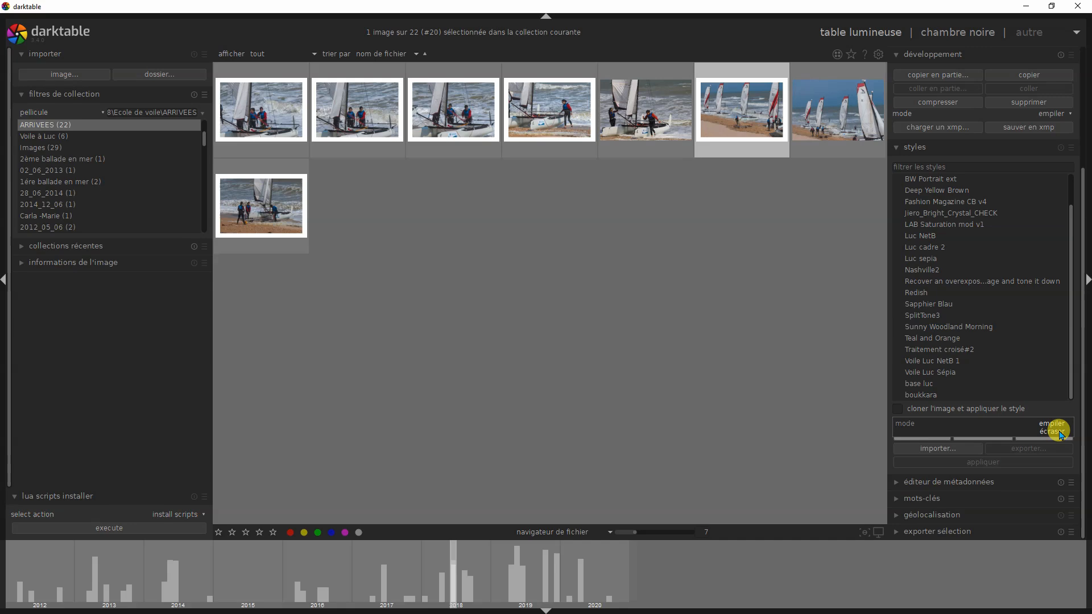
pyautogui.click(1053, 424)
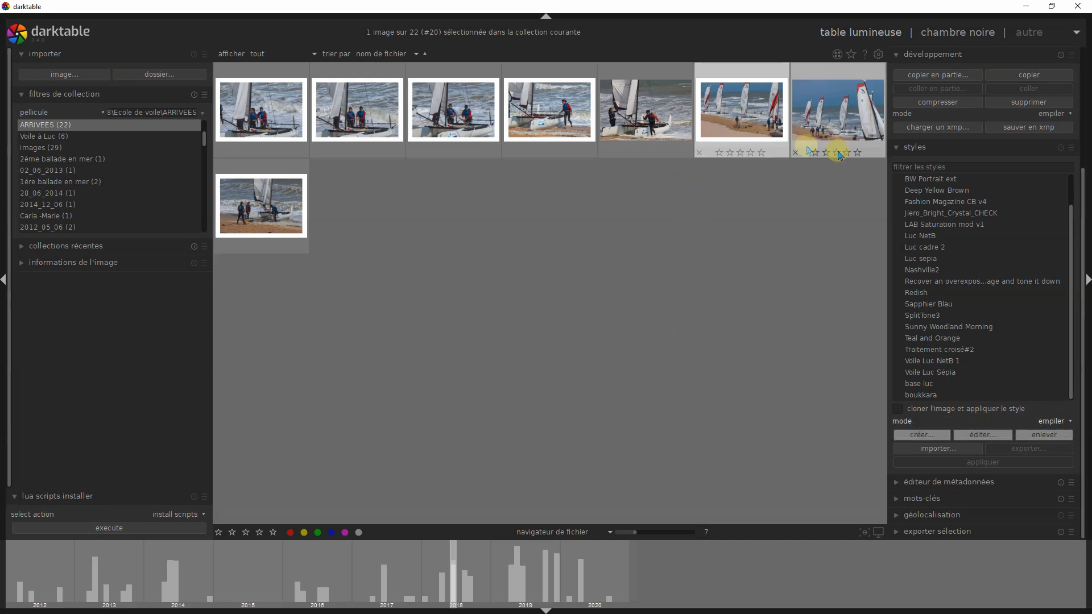
pyautogui.click(1033, 104)
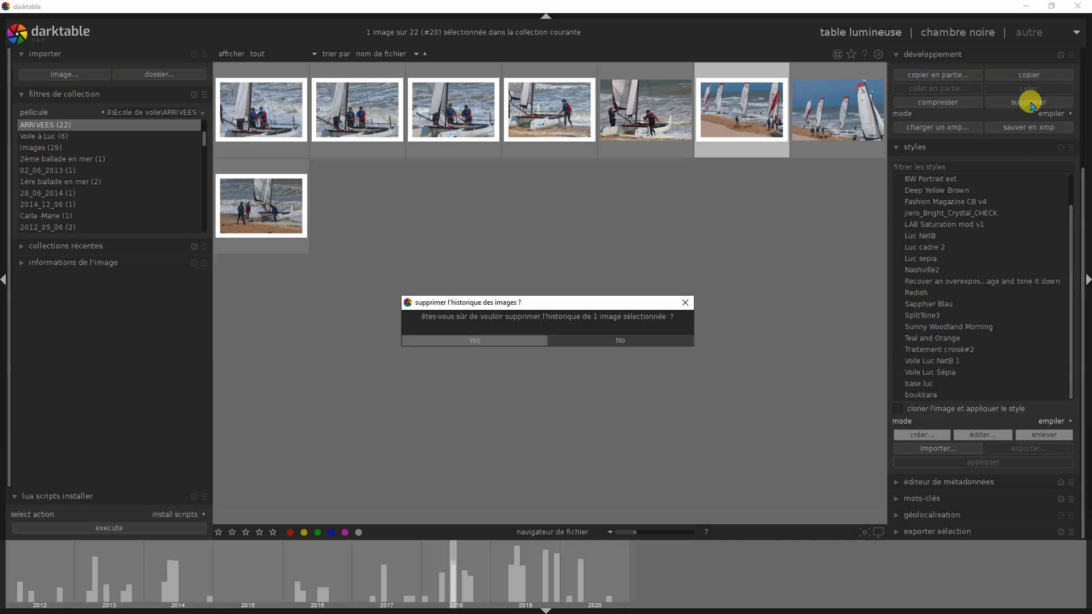
pyautogui.click(487, 343)
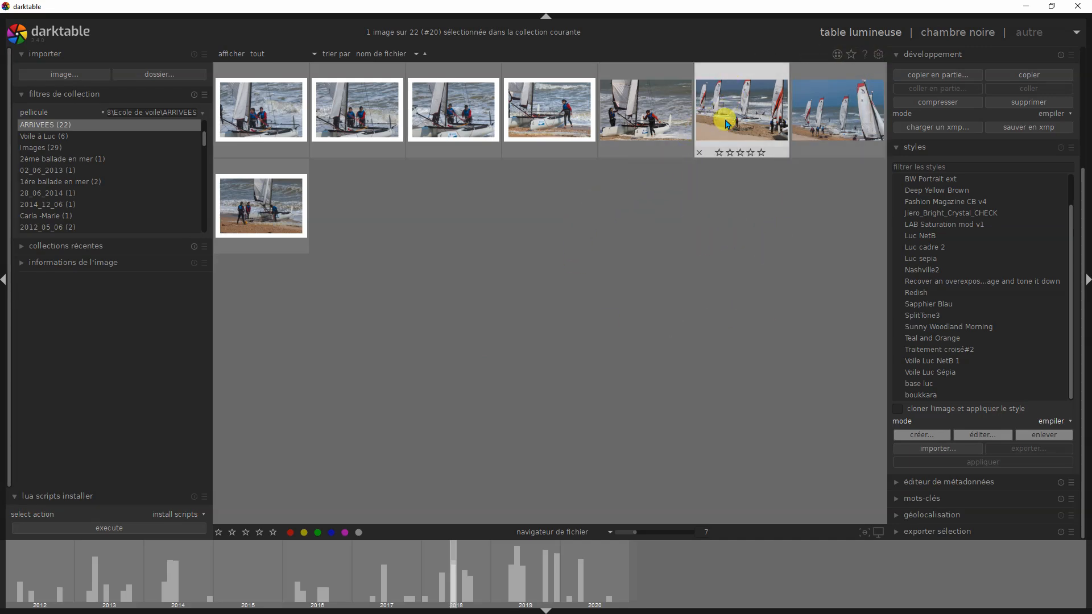
# Step: Check the beach sailboat photo's history in the darkroom, and apply the base luc style to it from the lighttable
pyautogui.press('d')
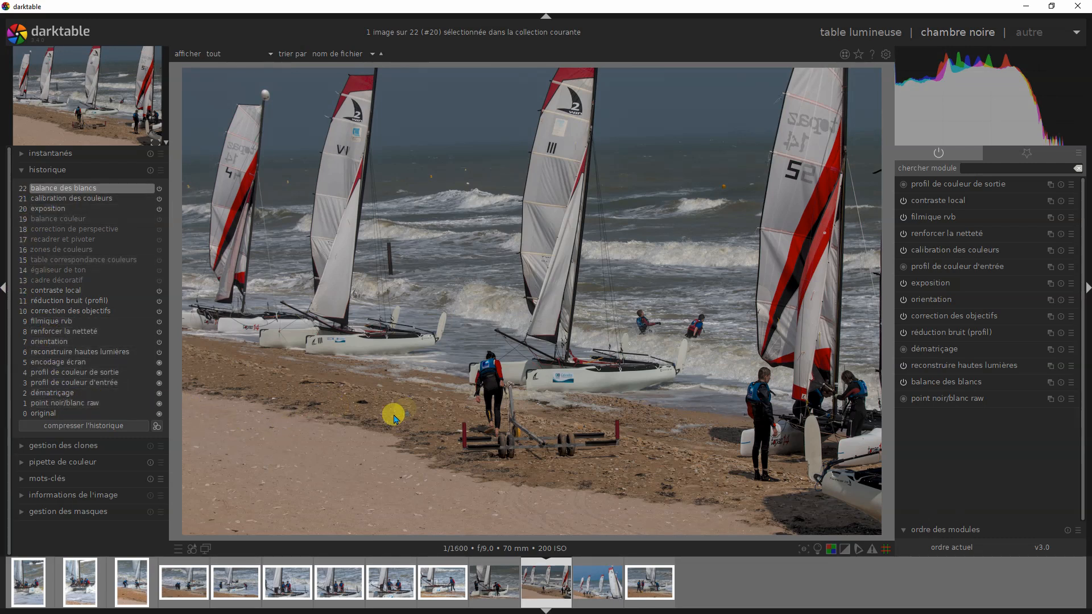
pyautogui.click(875, 35)
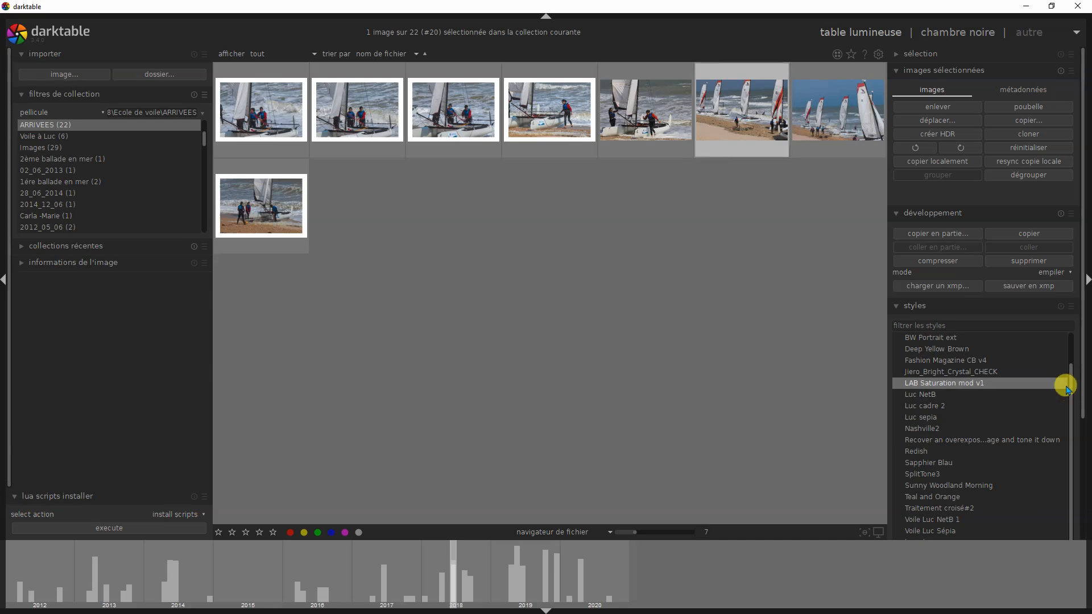
pyautogui.scroll(3, 1070, 366)
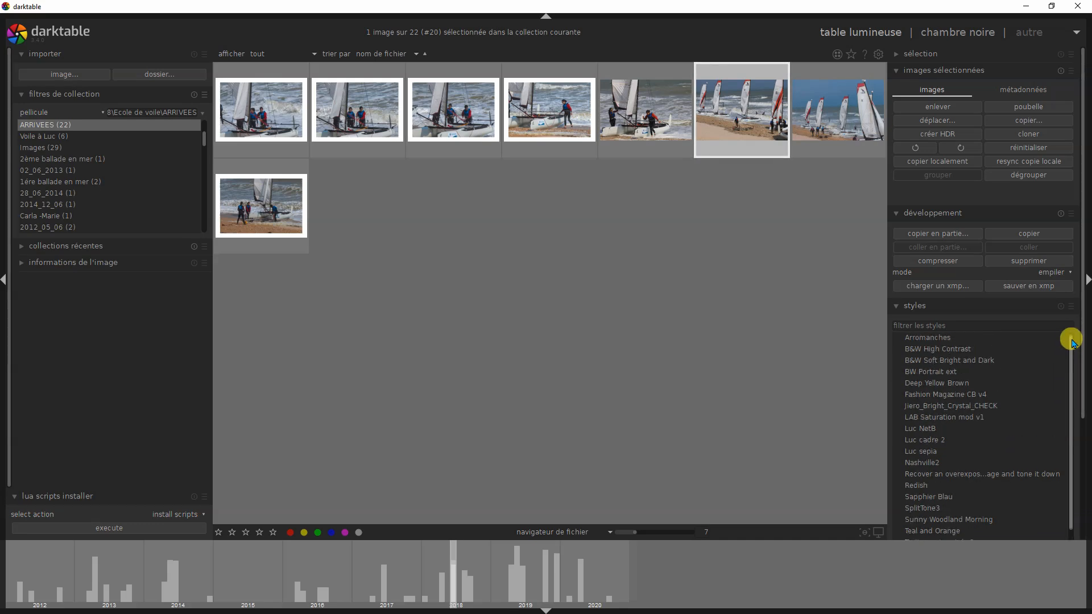
pyautogui.scroll(-3, 1081, 360)
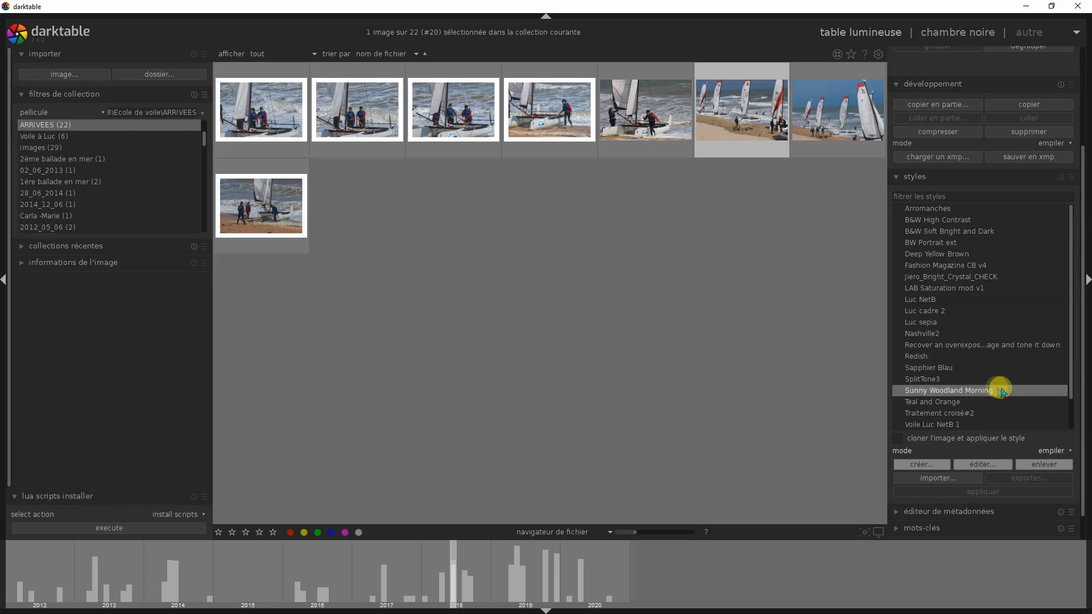
pyautogui.moveTo(1069, 376); pyautogui.dragTo(1068, 420)
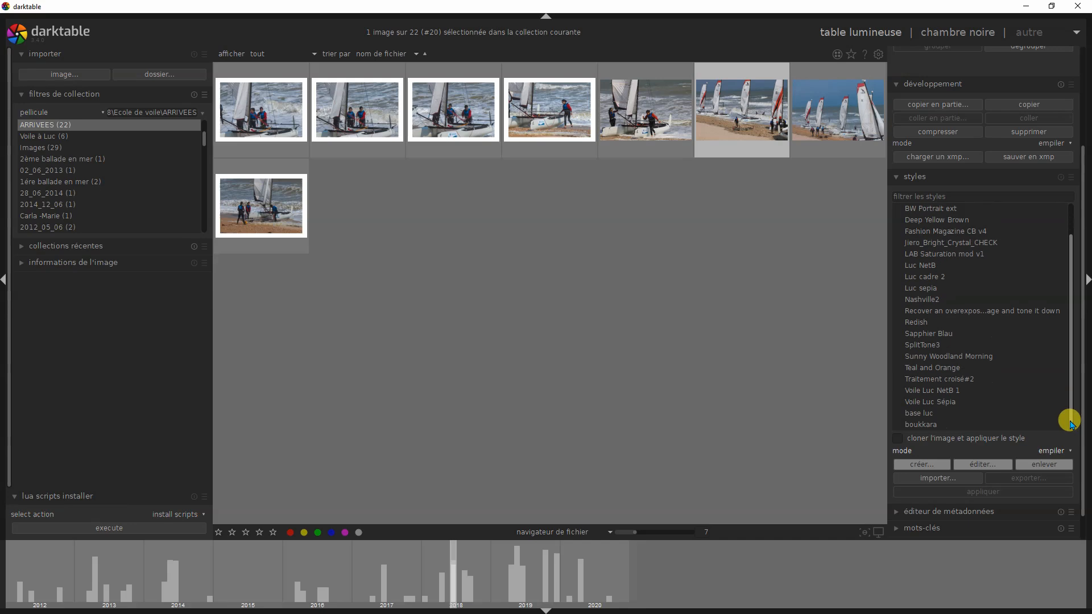
pyautogui.doubleClick(956, 414)
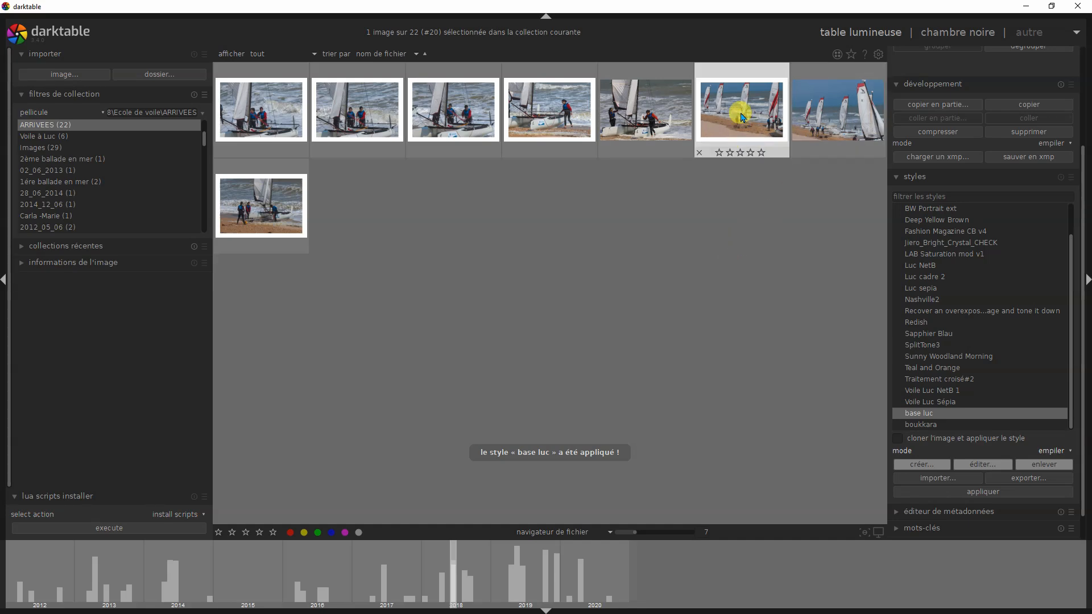
# Step: Examine the beach sailboat photo's full history stack in the darkroom, from the newest module down to the original, and return to the lighttable
pyautogui.press('d')
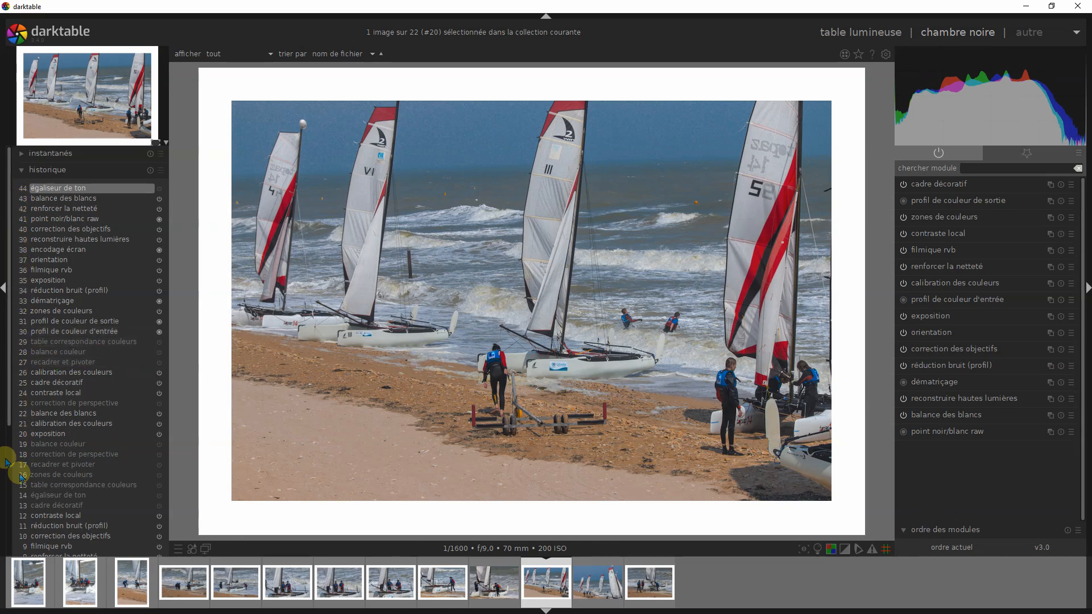
pyautogui.moveTo(8, 398); pyautogui.dragTo(12, 366)
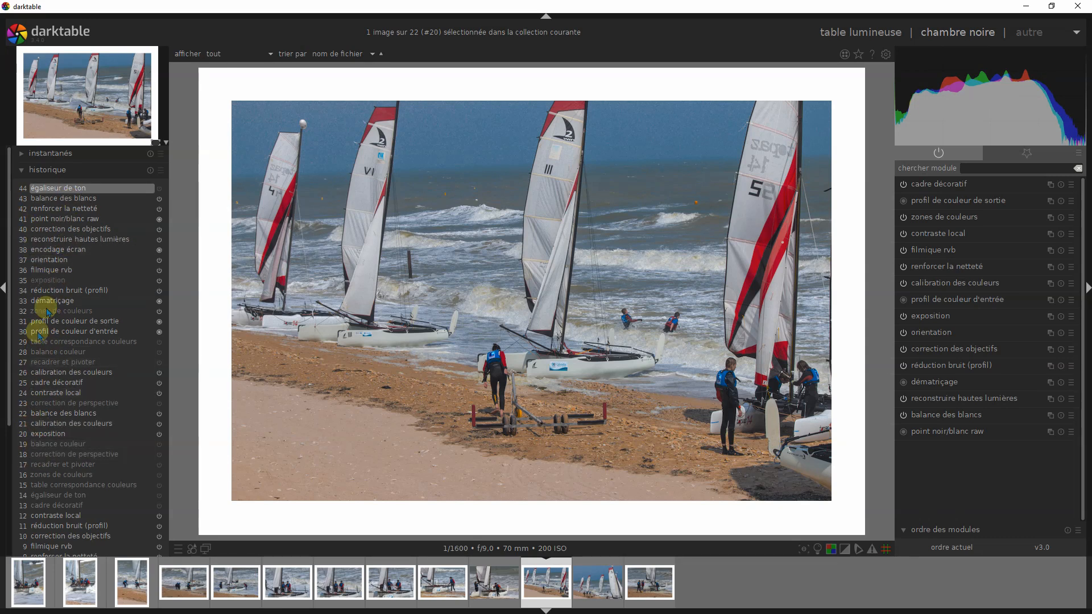
pyautogui.moveTo(9, 347); pyautogui.dragTo(8, 488)
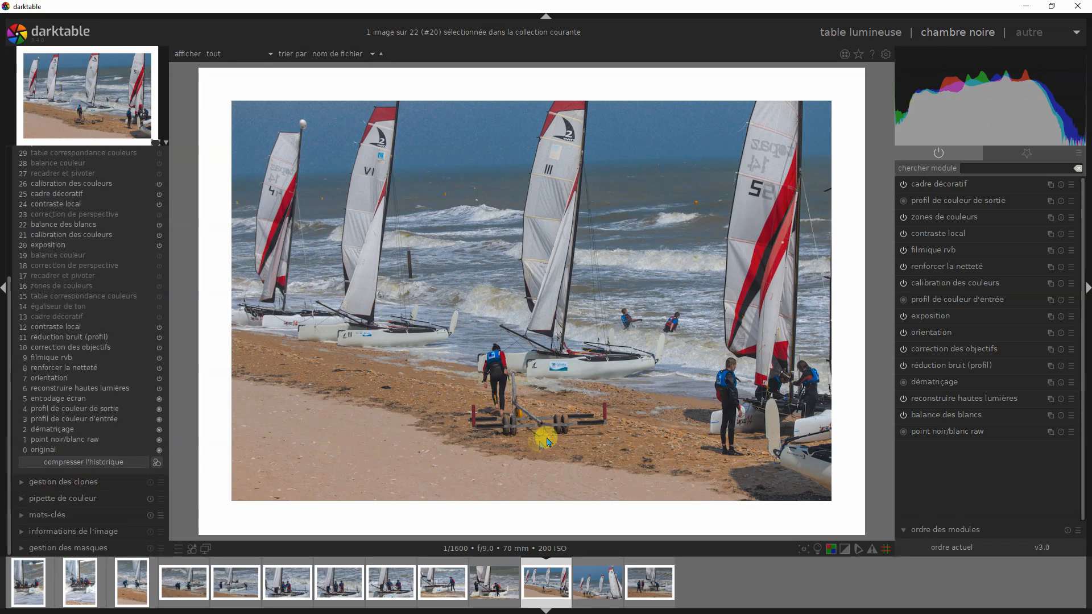
pyautogui.click(842, 31)
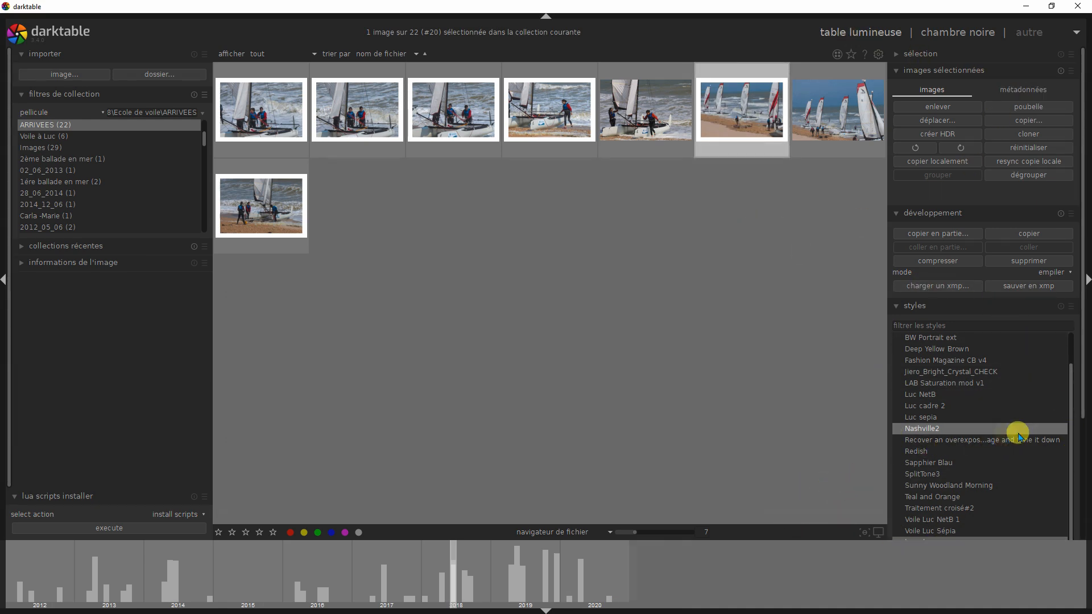
# Step: Apply the Nashville2 style to the framed beach sailboat photo and inspect its history stack in the darkroom
pyautogui.doubleClick(923, 430)
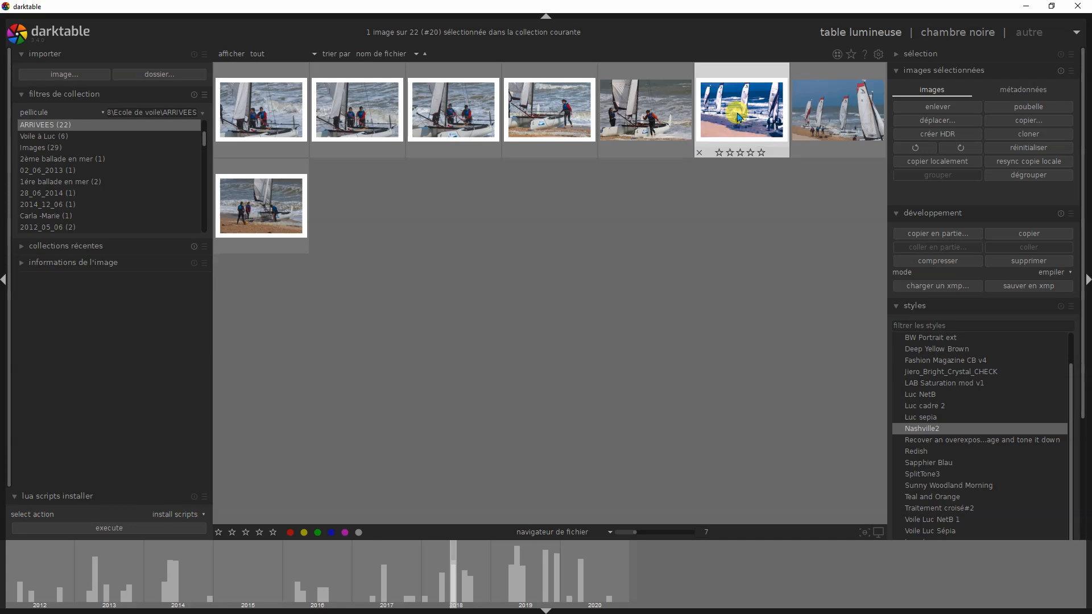
pyautogui.press('d')
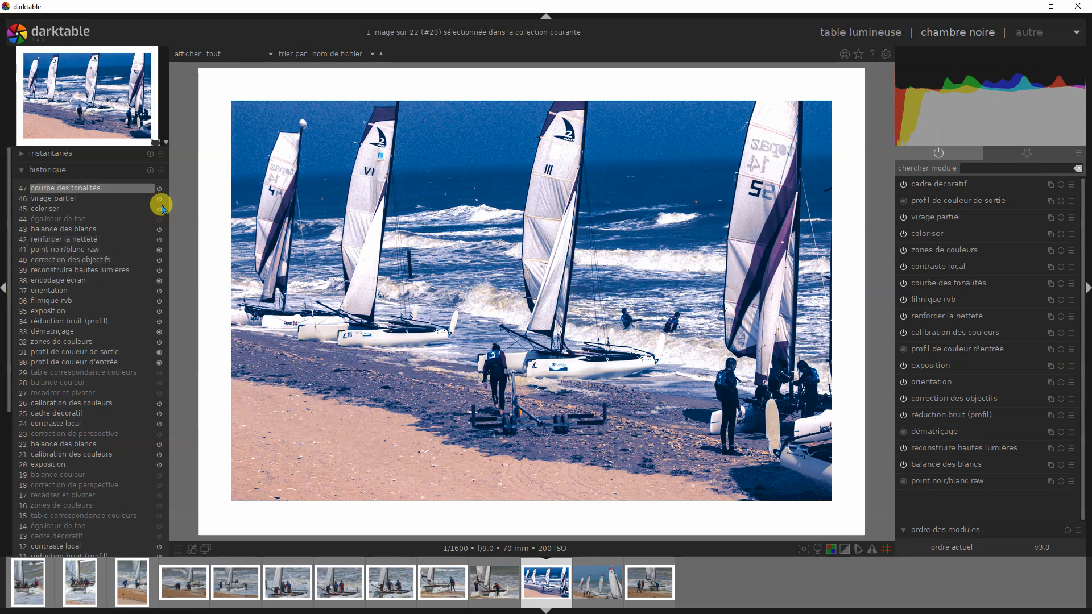
pyautogui.moveTo(8, 280); pyautogui.dragTo(8, 458)
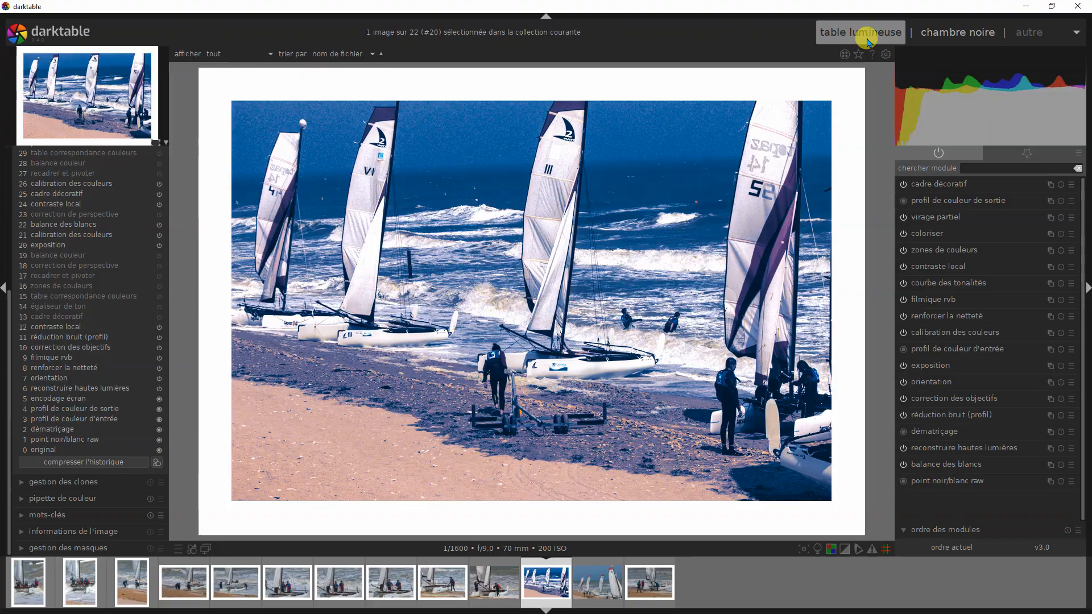
pyautogui.click(868, 42)
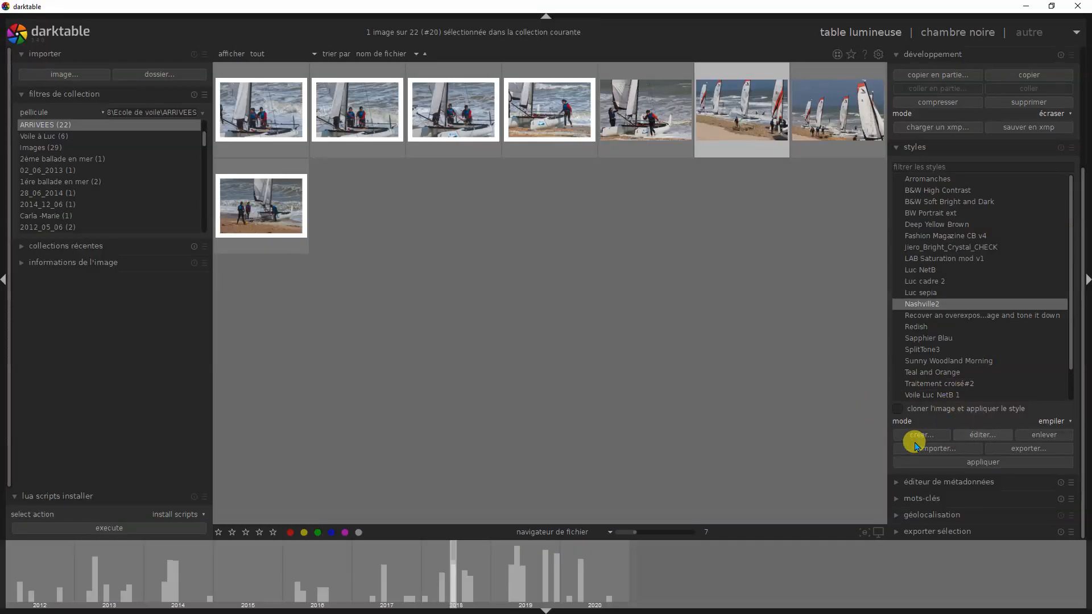
# Step: Set the style application mode to écraser and apply the base luc style to the unframed beach sailboat photo
pyautogui.click(1052, 421)
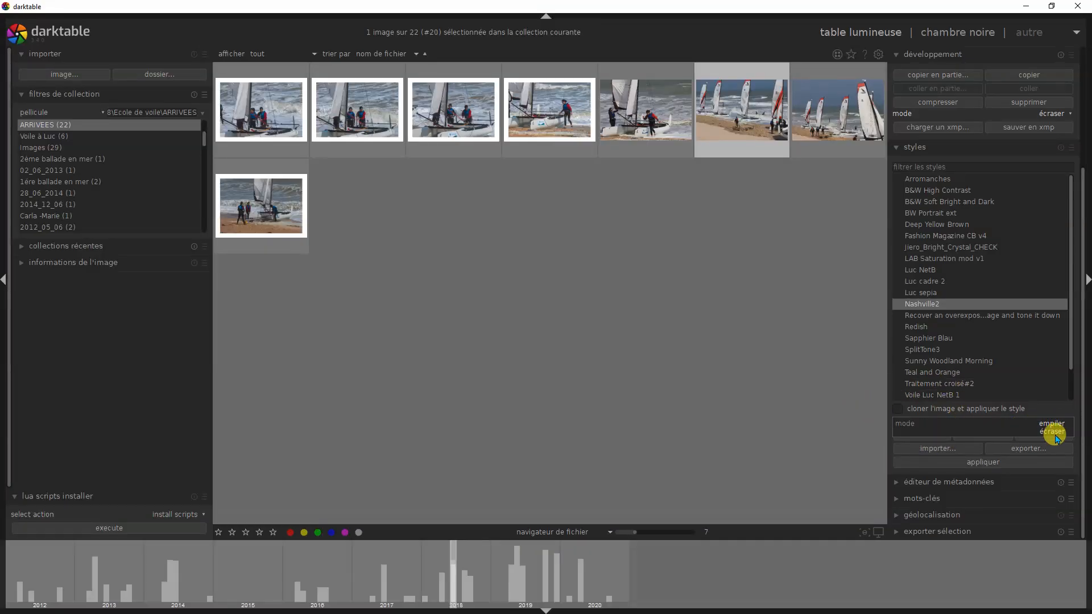
pyautogui.click(1054, 432)
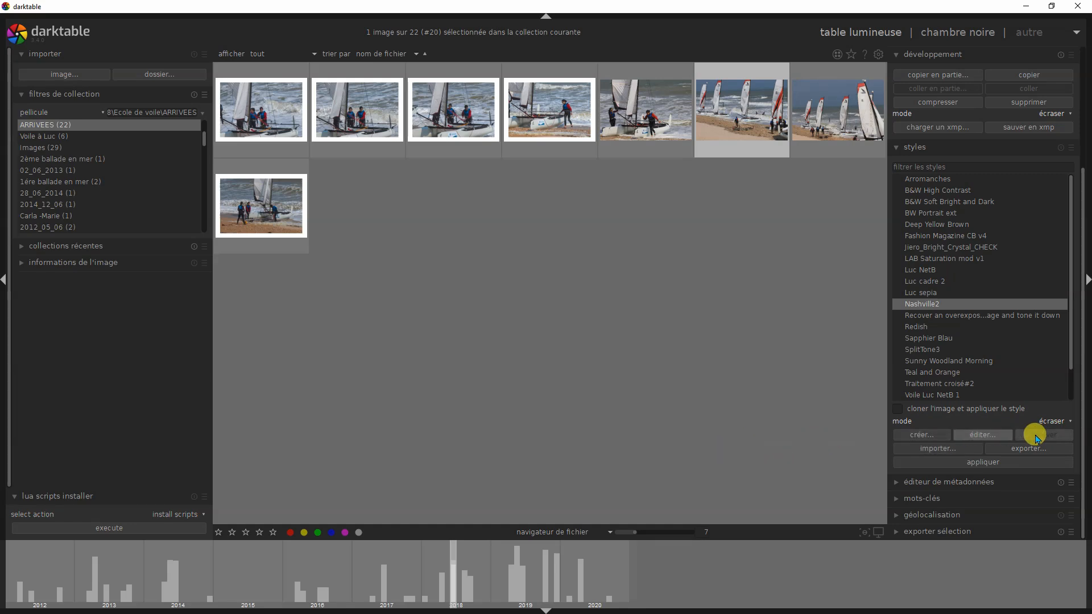
pyautogui.scroll(-1, 1070, 355)
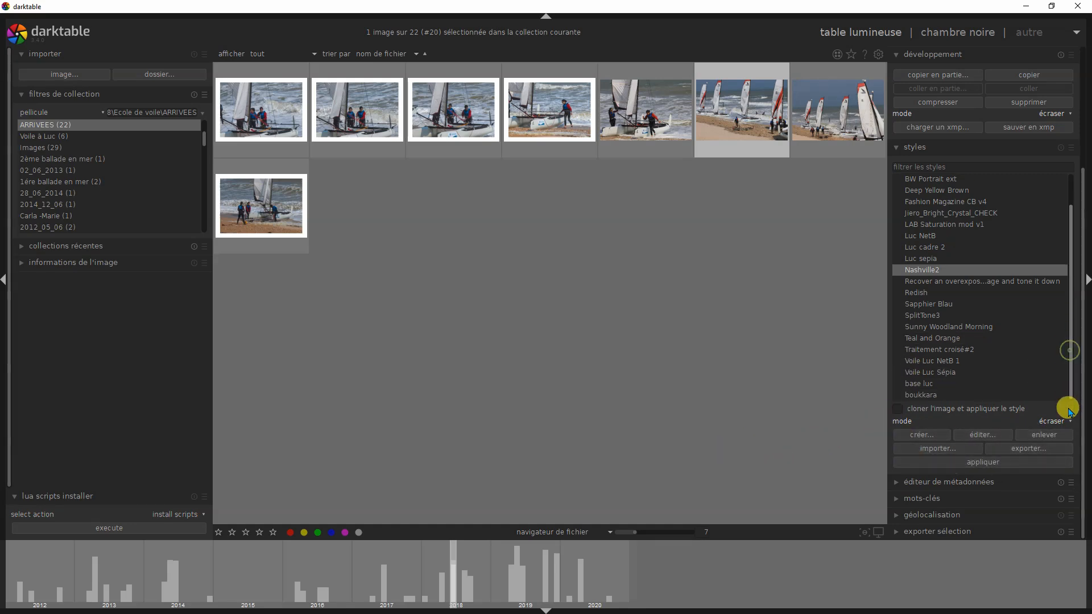
pyautogui.click(906, 385)
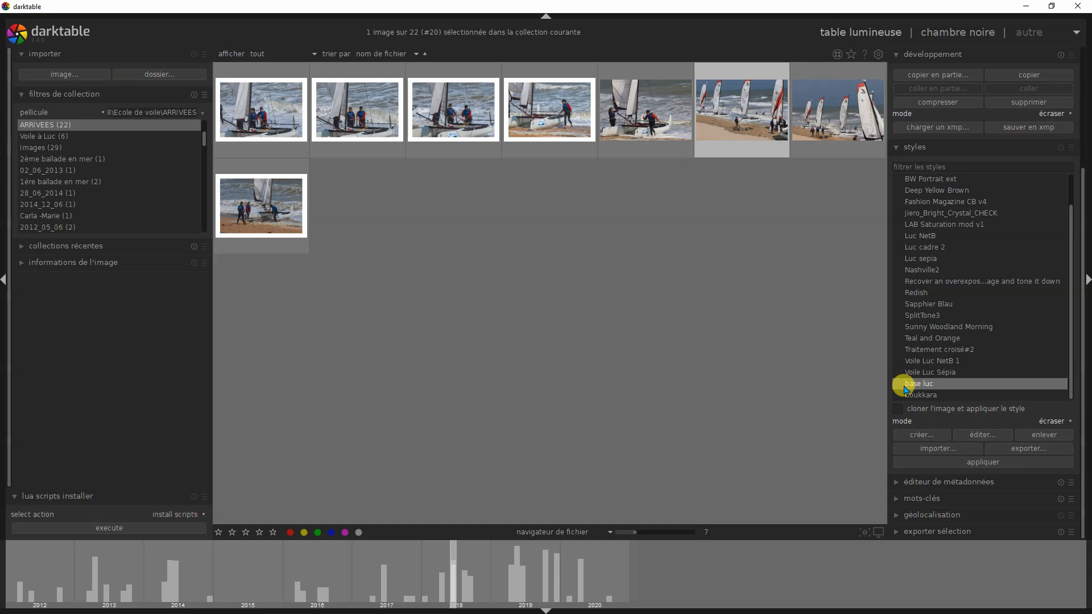
pyautogui.doubleClick(900, 385)
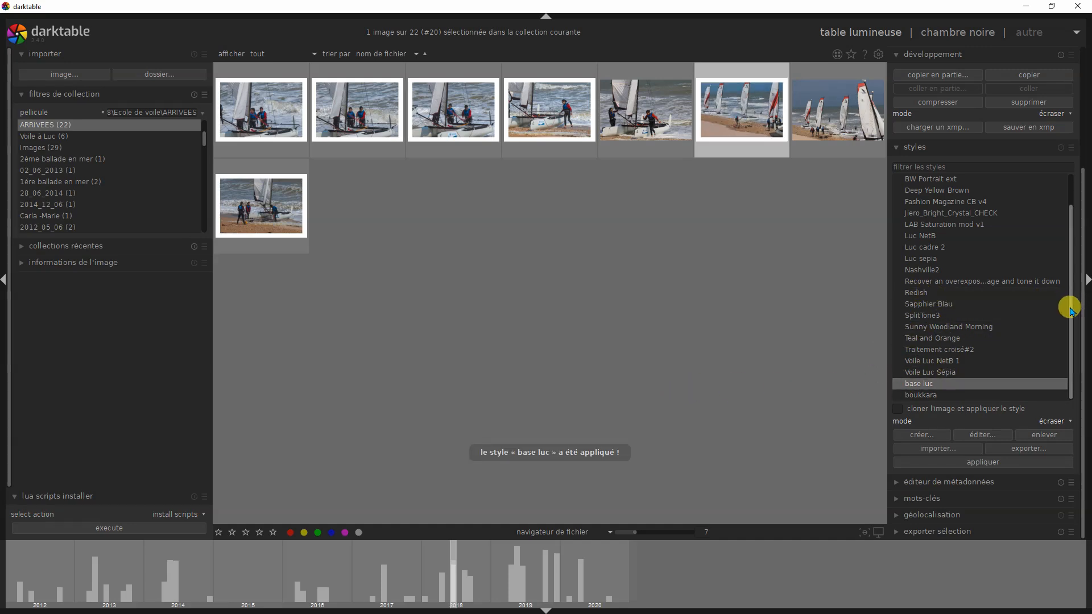
# Step: Apply the Nashville2 style in écraser mode to the beach sailboat photo and inspect its history in the darkroom
pyautogui.moveTo(1072, 311); pyautogui.dragTo(1072, 289)
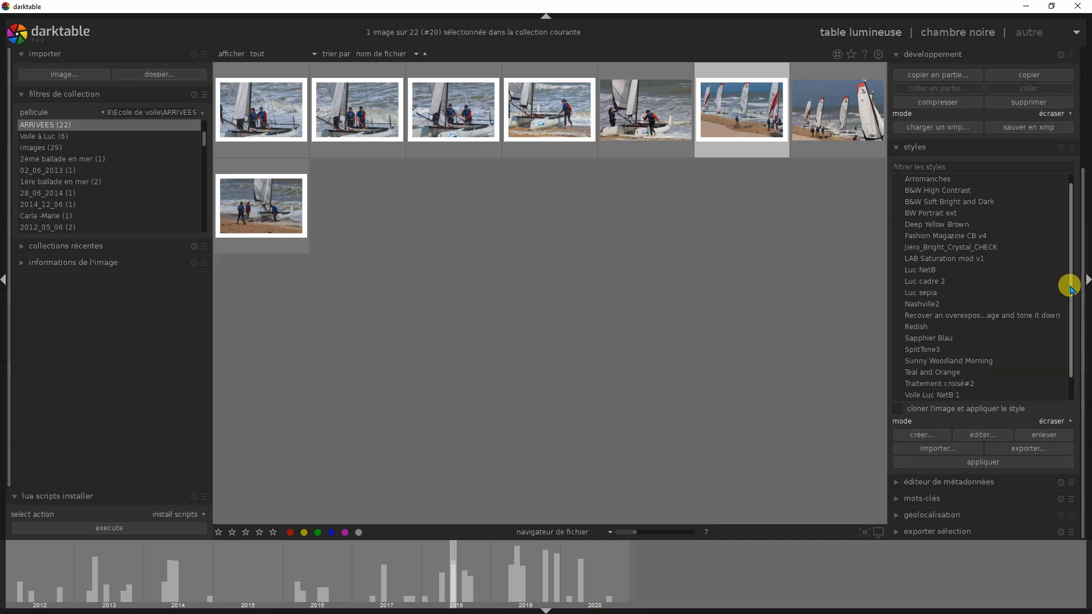
pyautogui.doubleClick(938, 306)
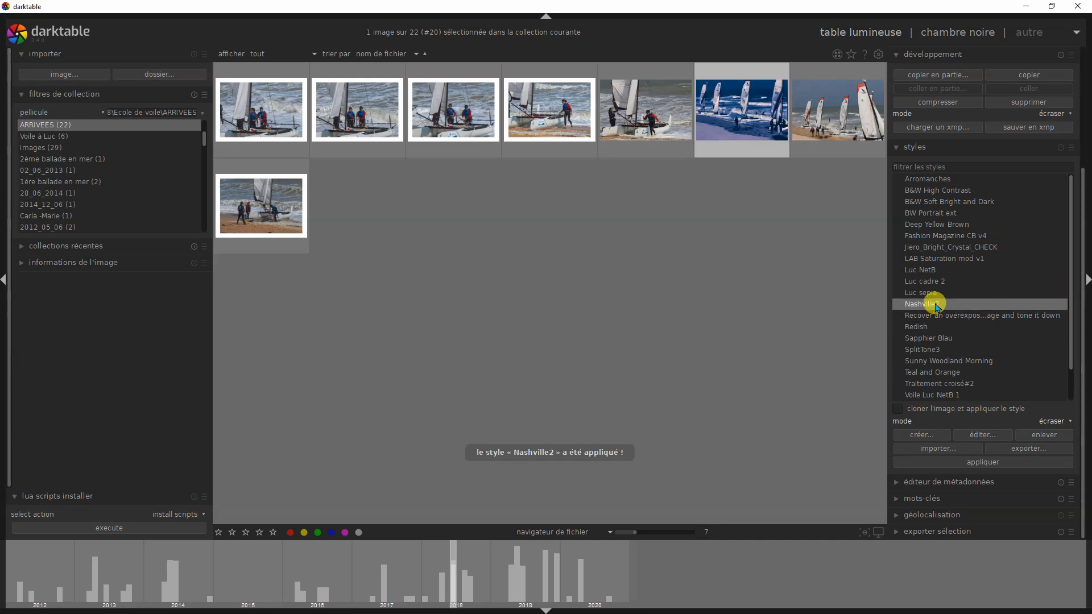
pyautogui.doubleClick(741, 118)
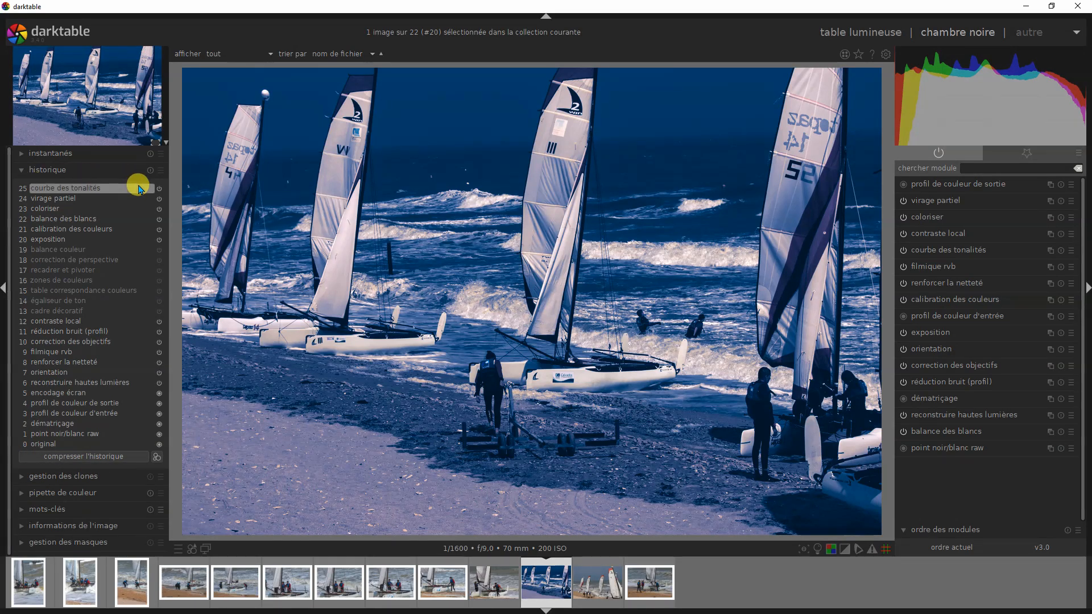
pyautogui.moveTo(139, 189)
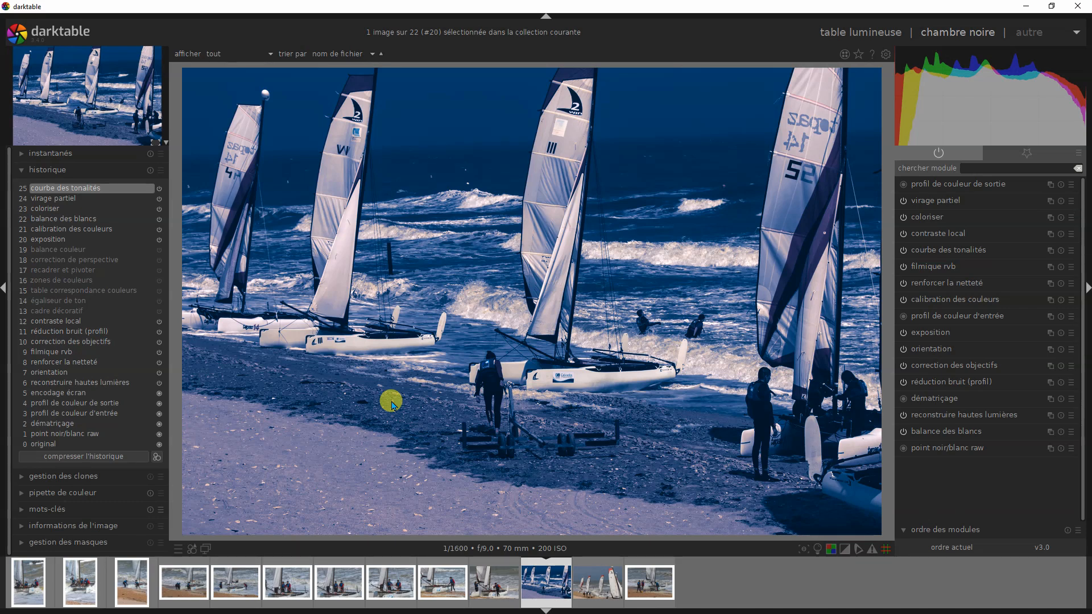
pyautogui.press('l')
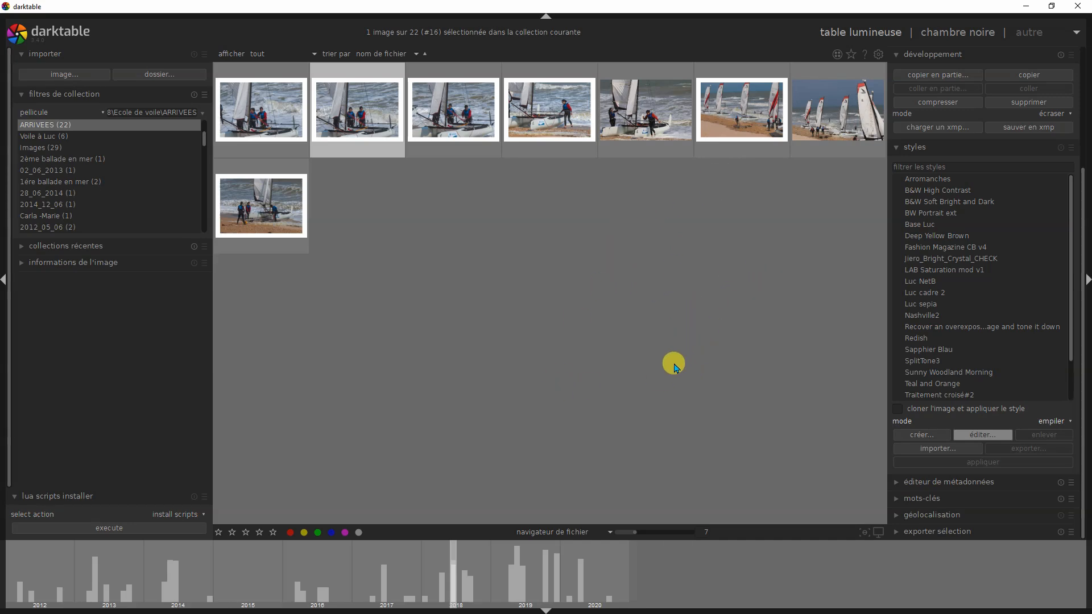
# Step: Edit the base luc style to exclude réduction bruit (profil), profil de couleur d'entrée, profil de couleur de sortie, dématriçage and orientation
pyautogui.click(760, 131)
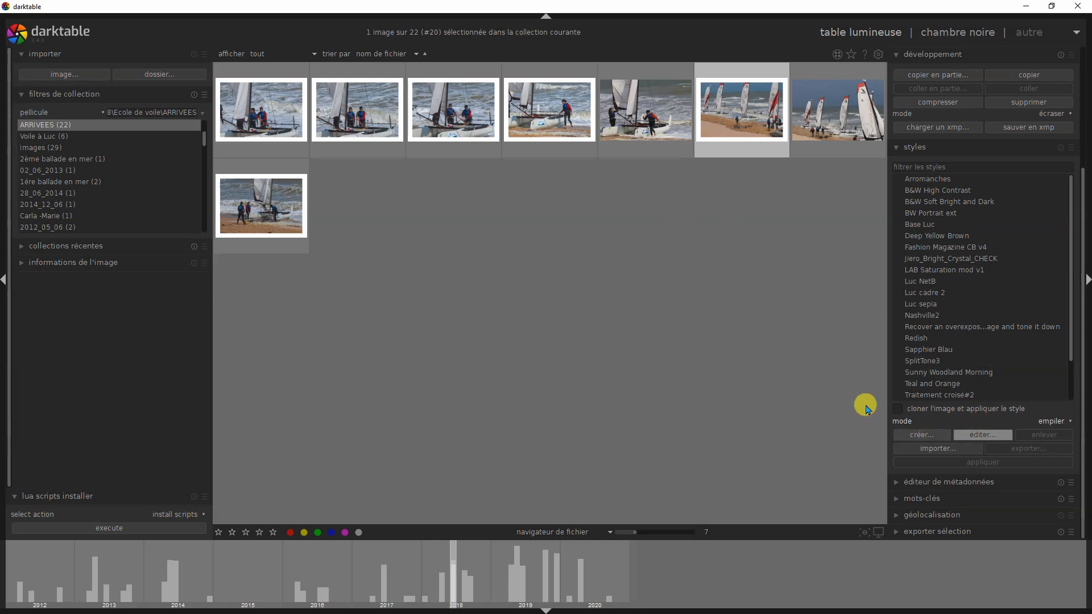
pyautogui.moveTo(1070, 340); pyautogui.dragTo(1068, 402)
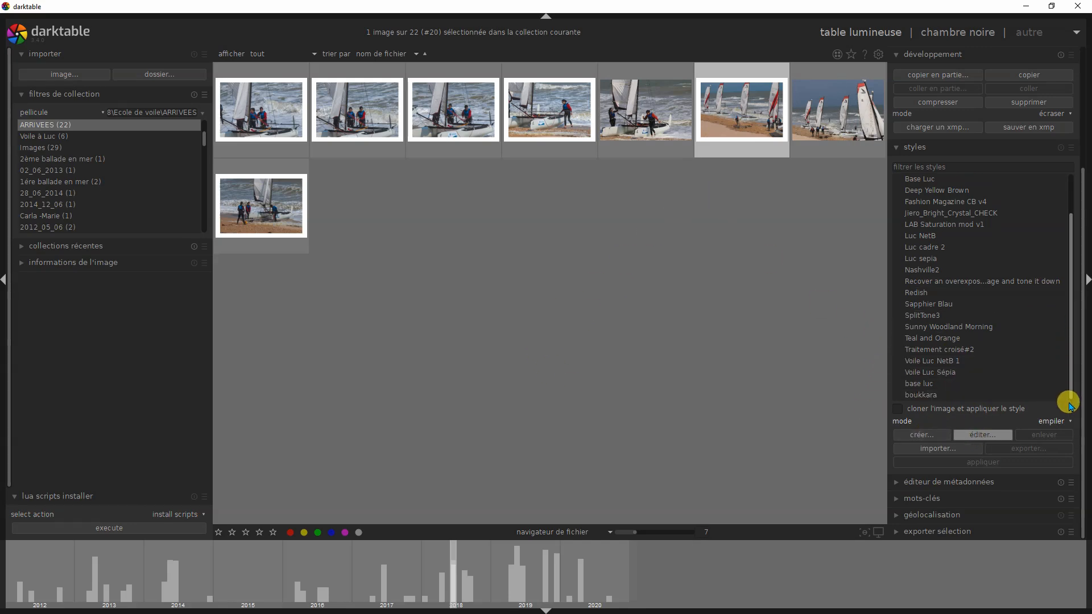
pyautogui.click(941, 384)
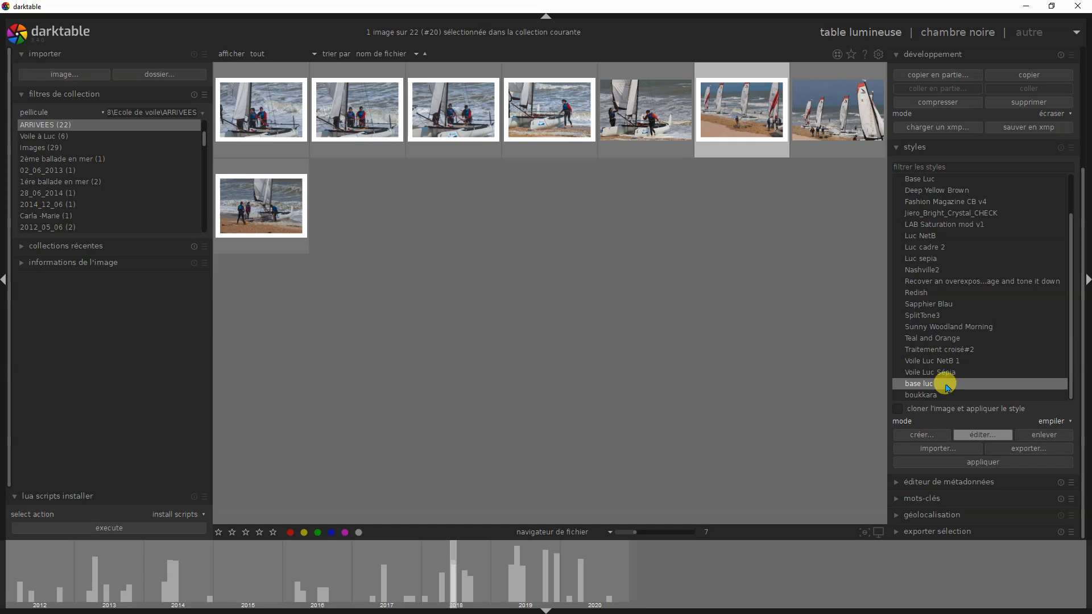
pyautogui.click(982, 434)
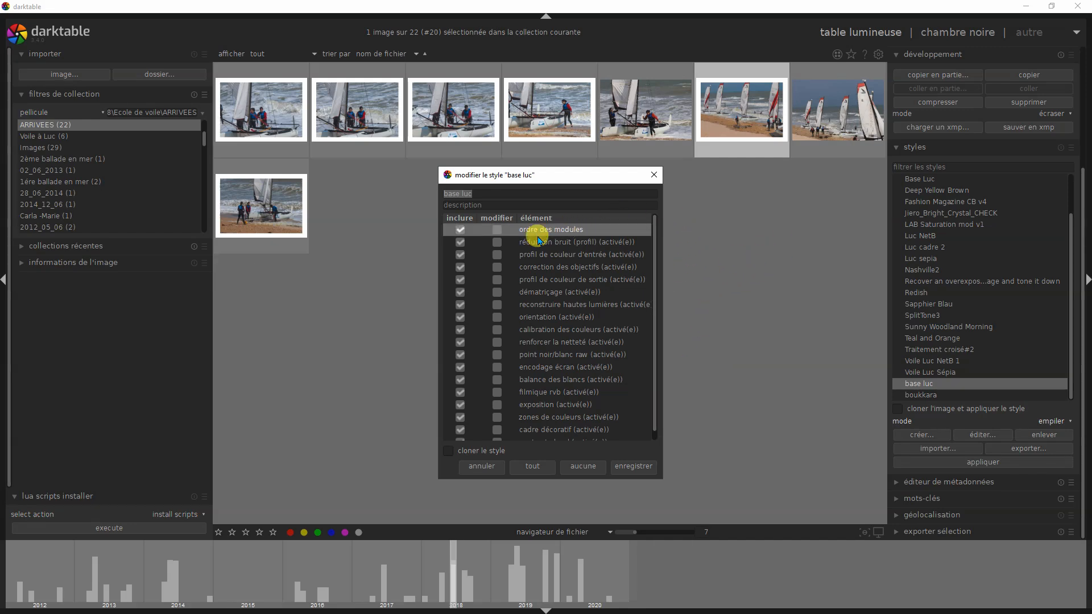
pyautogui.click(461, 248)
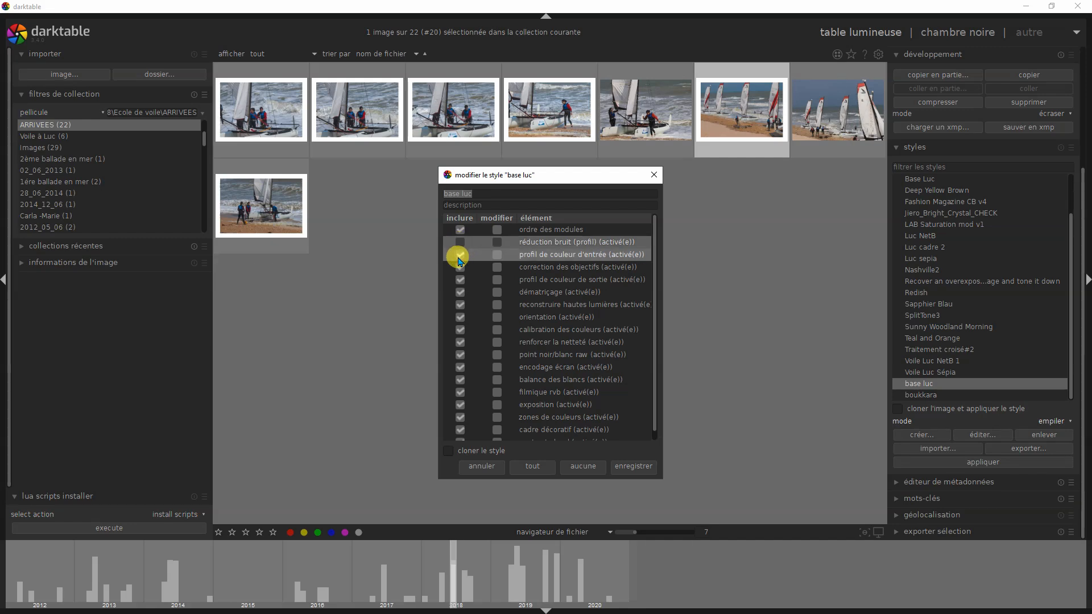
pyautogui.click(461, 256)
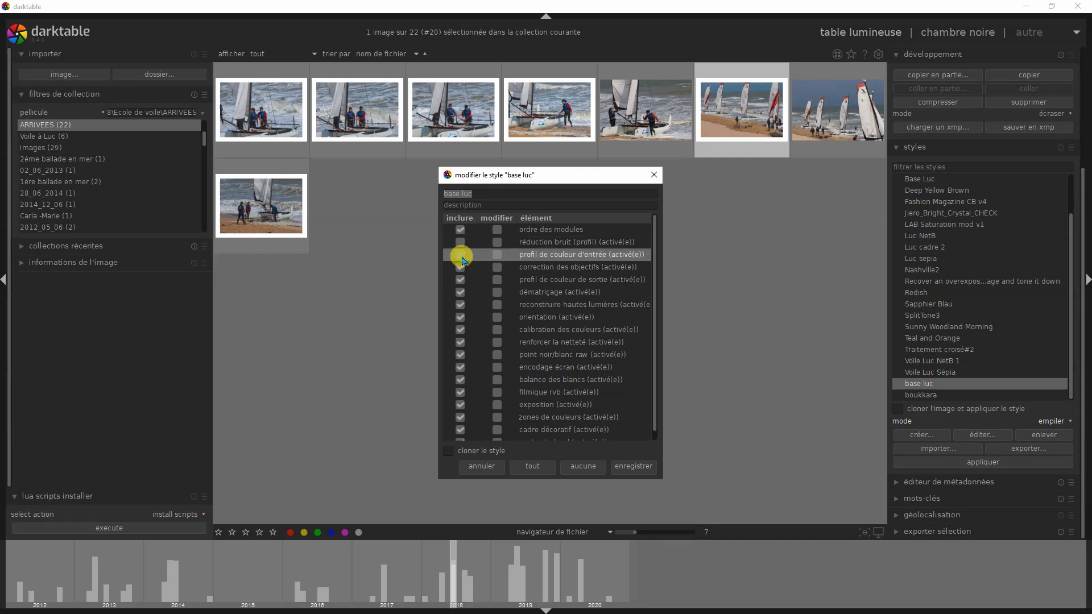
pyautogui.click(460, 269)
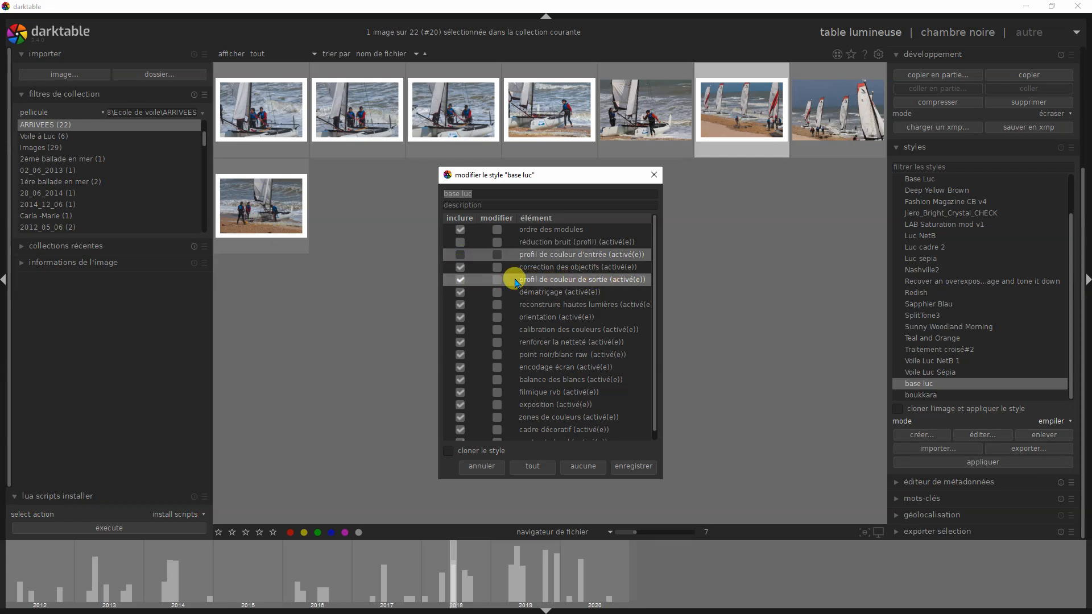
pyautogui.click(460, 280)
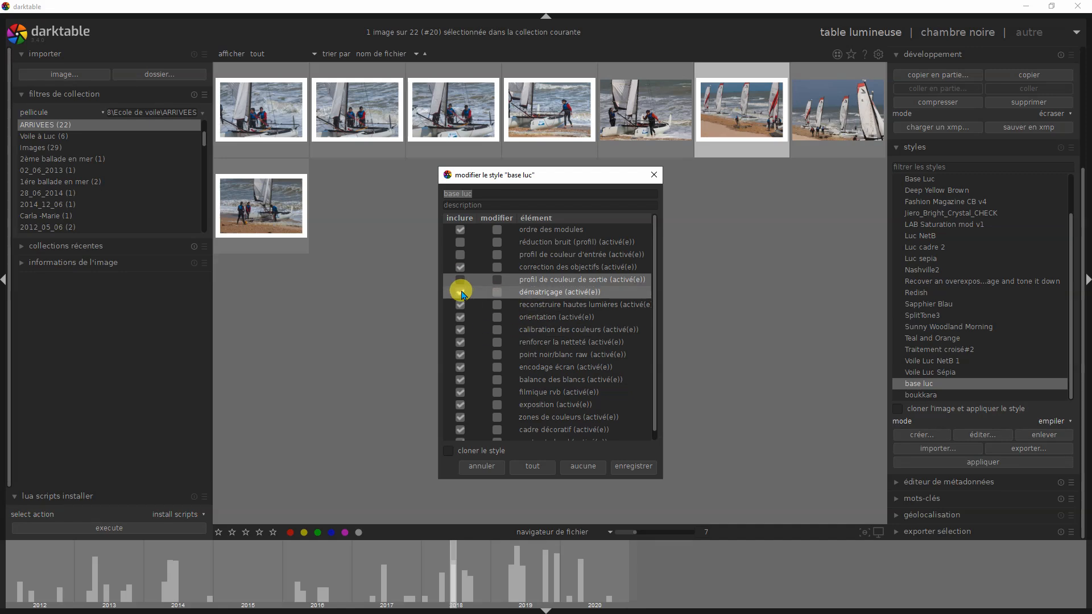
pyautogui.click(461, 291)
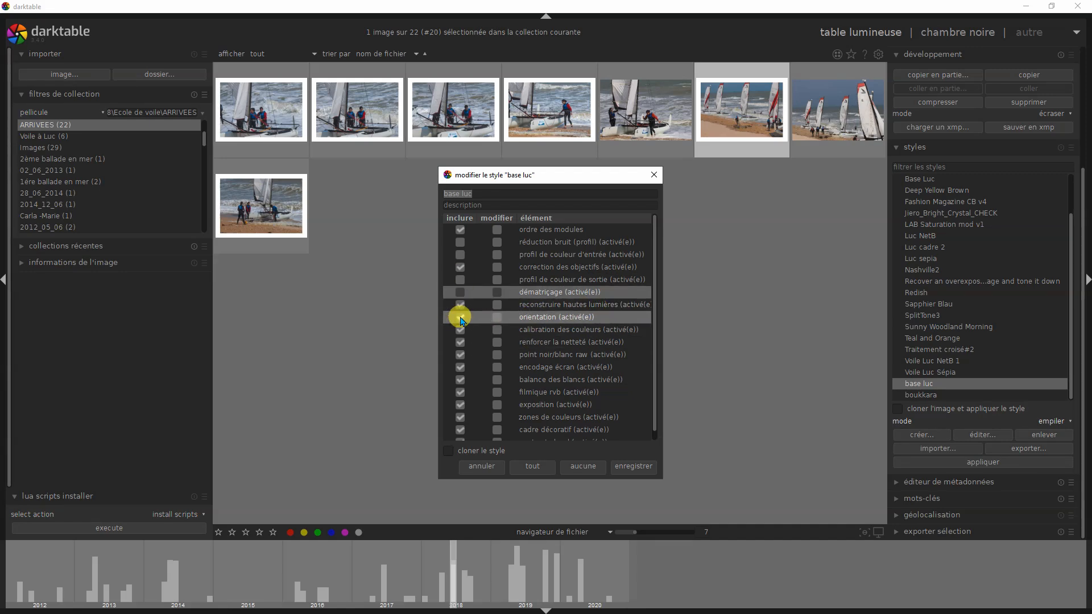
pyautogui.click(460, 317)
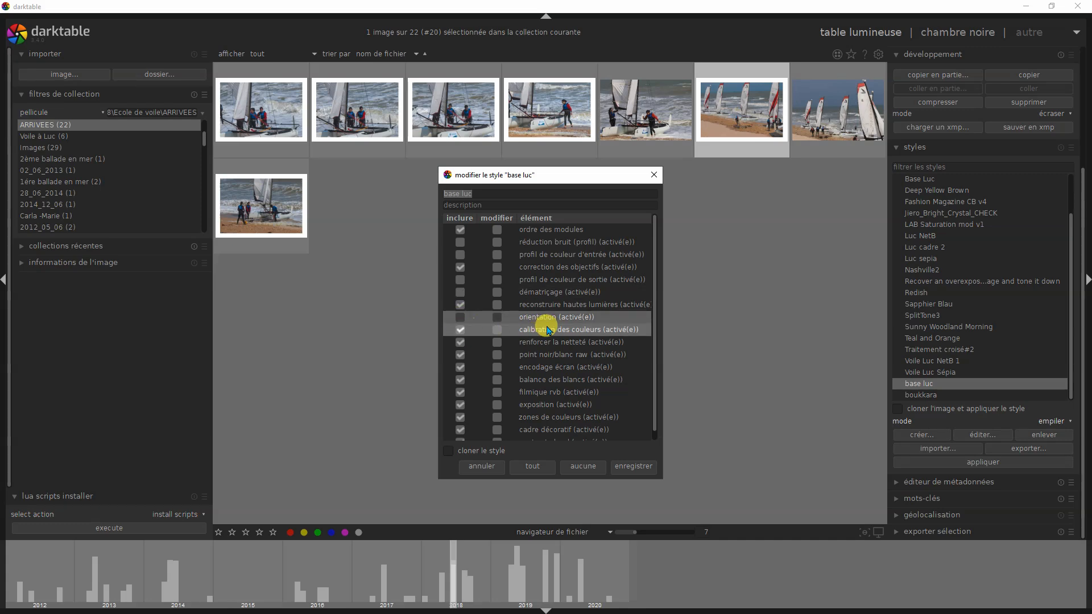
# Step: Exclude renforcer la netteté, point noir/blanc raw and encodage écran from the base luc style, keeping contraste local included
pyautogui.click(460, 343)
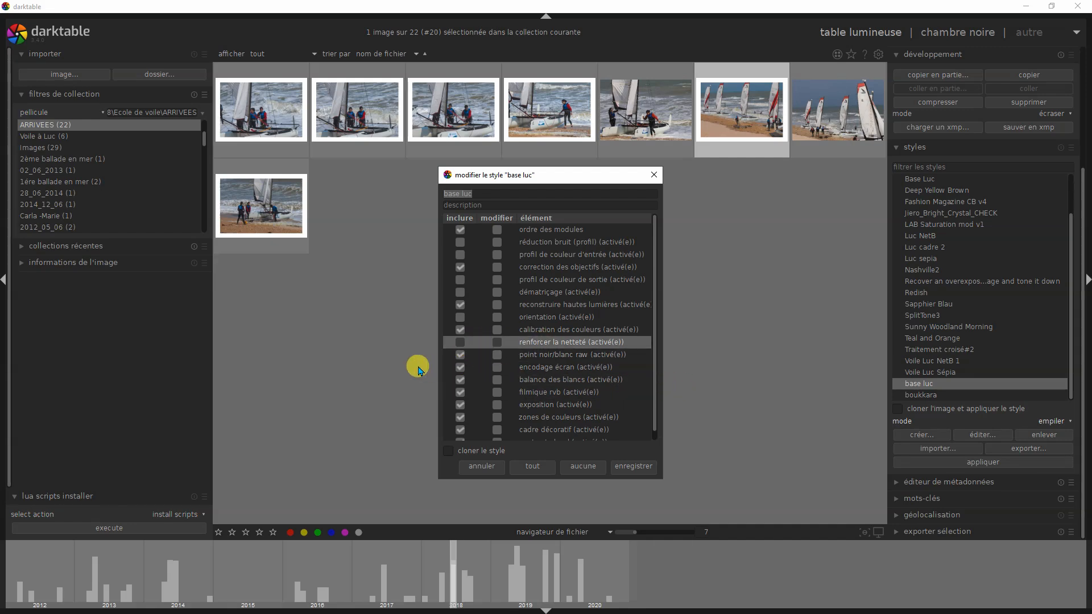
pyautogui.click(461, 355)
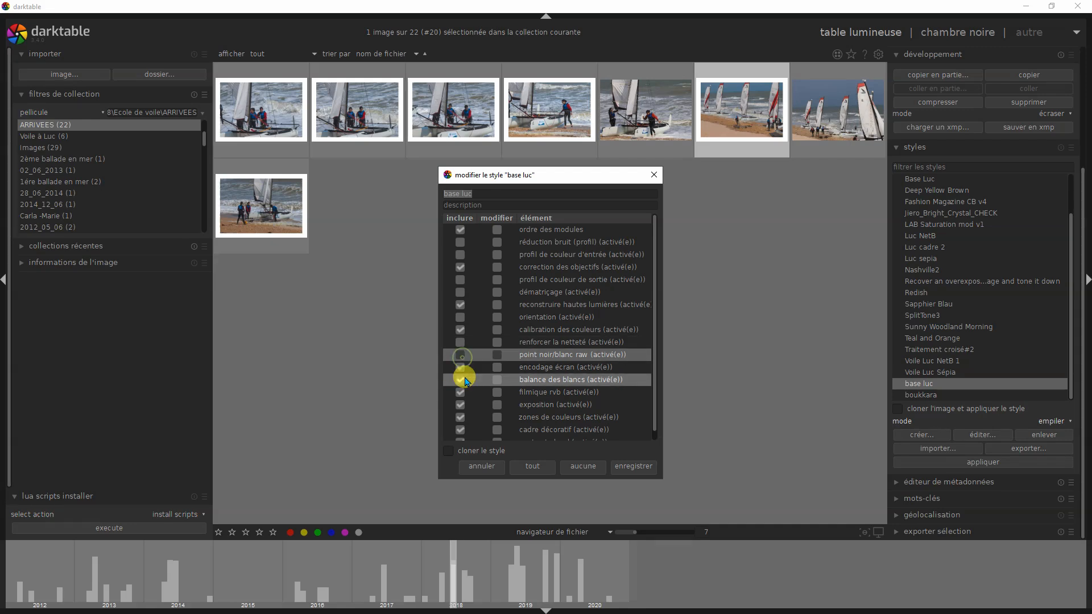
pyautogui.click(462, 367)
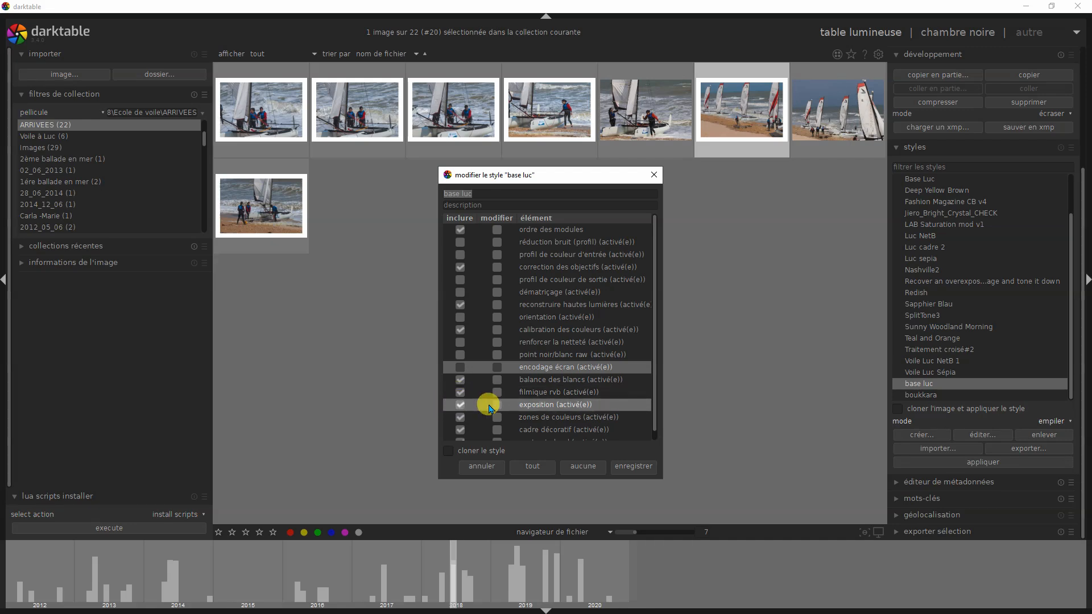
pyautogui.moveTo(654, 416); pyautogui.dragTo(653, 440)
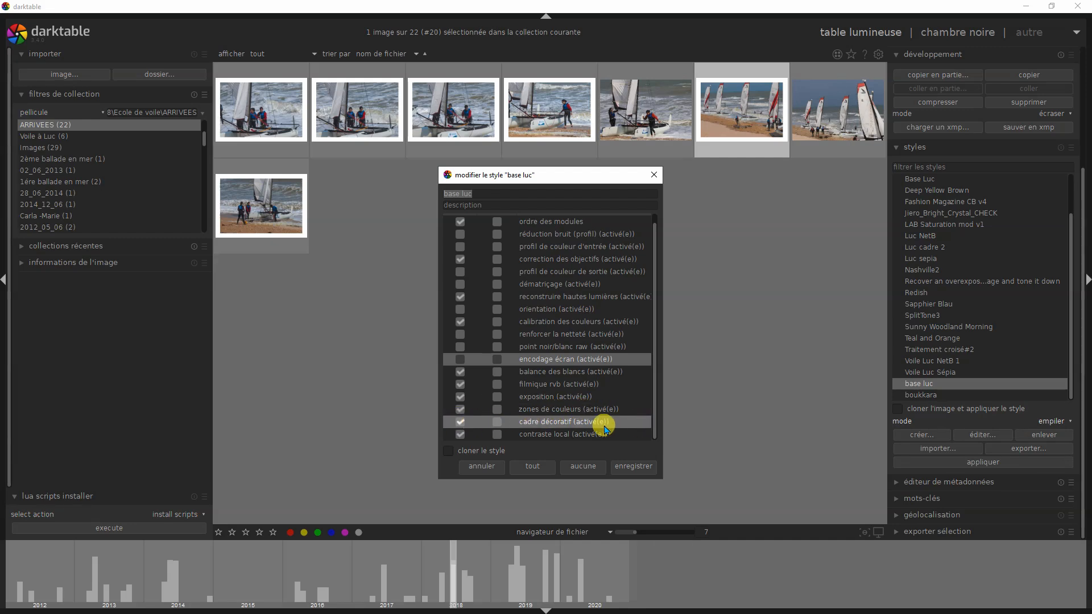
pyautogui.click(461, 434)
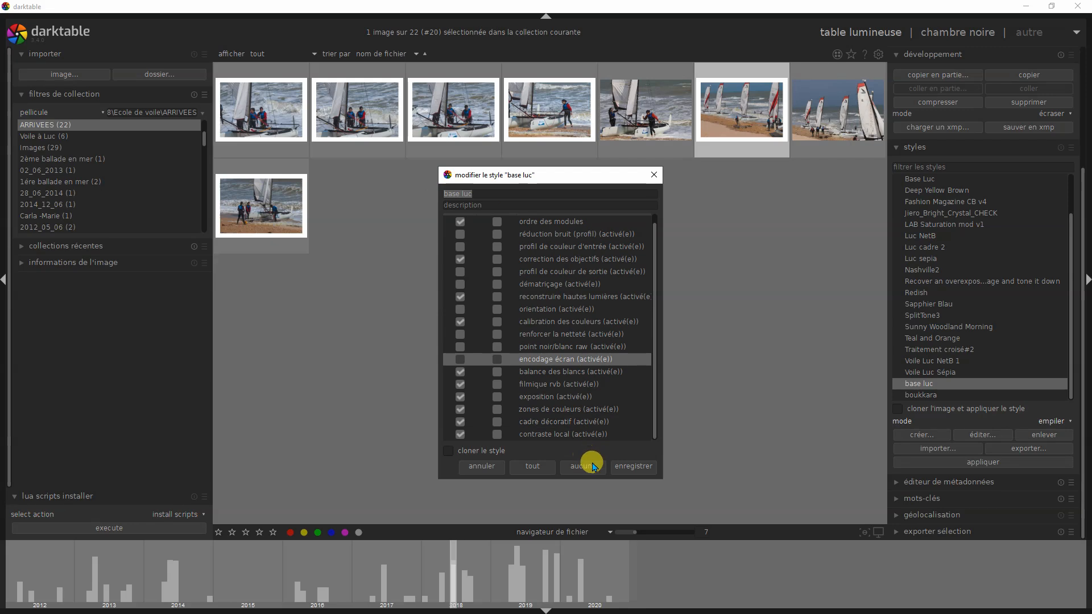
# Step: Save the edited base luc style and reopen the base luc style for editing
pyautogui.click(631, 468)
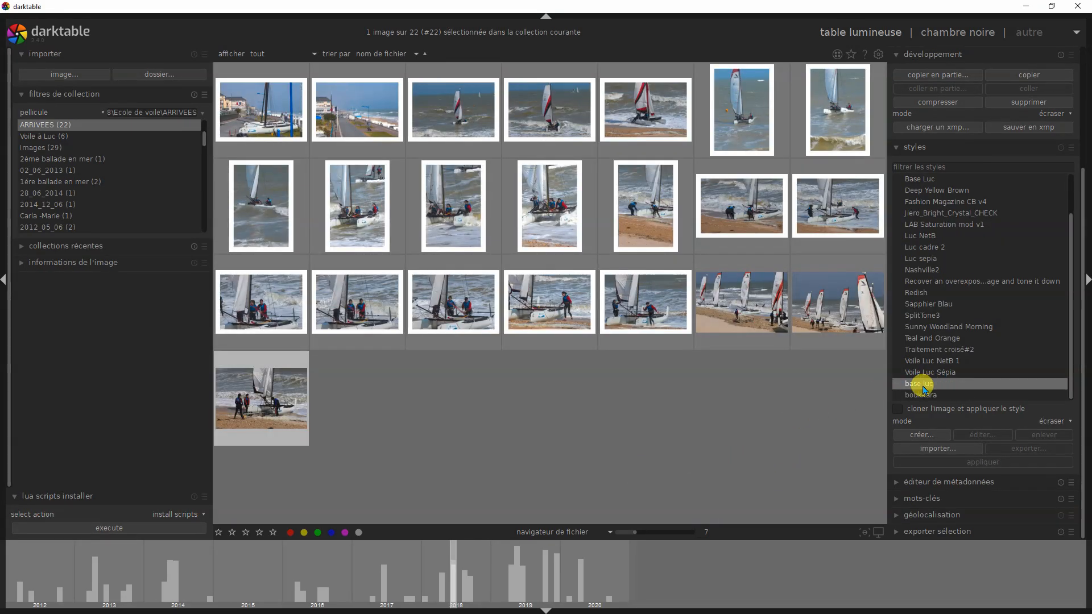
pyautogui.click(924, 387)
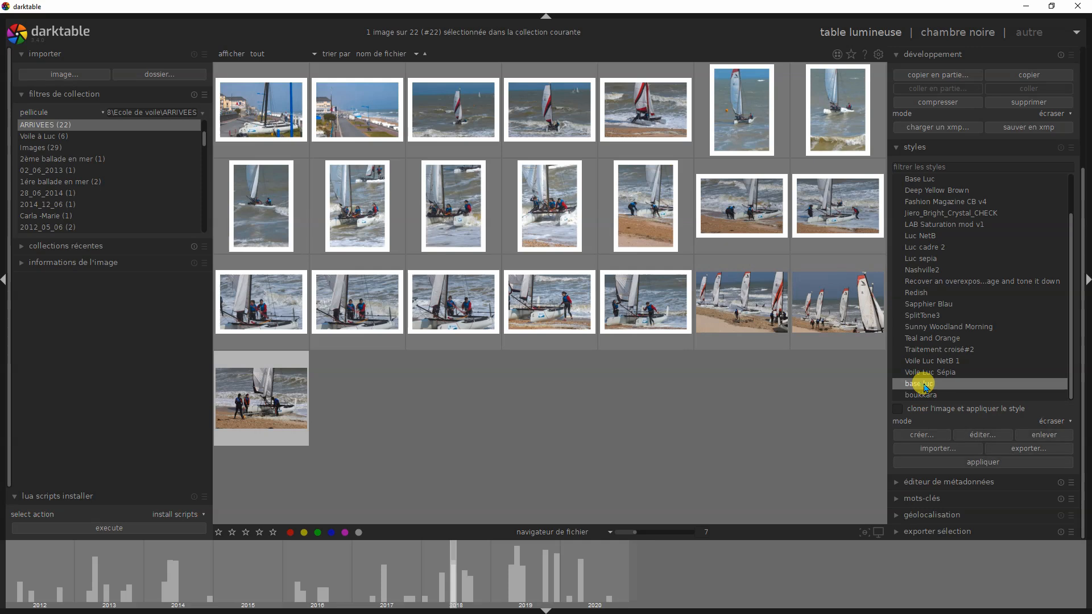
pyautogui.click(978, 433)
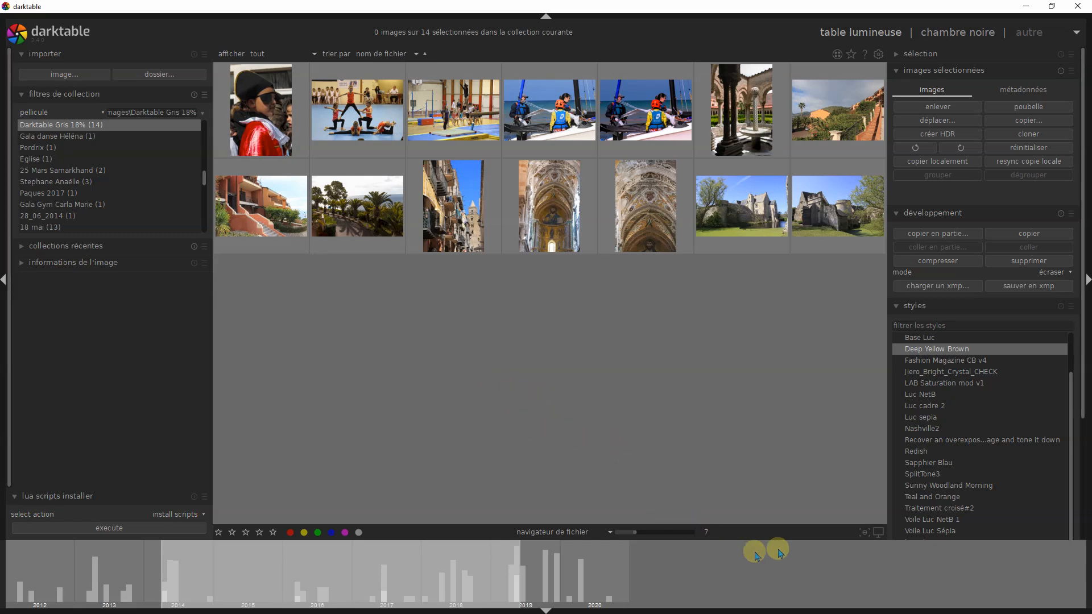
# Step: Inspect the castle and pond photo with its history stack in the darkroom and return to the lighttable
pyautogui.click(742, 221)
pyautogui.doubleClick(742, 221)
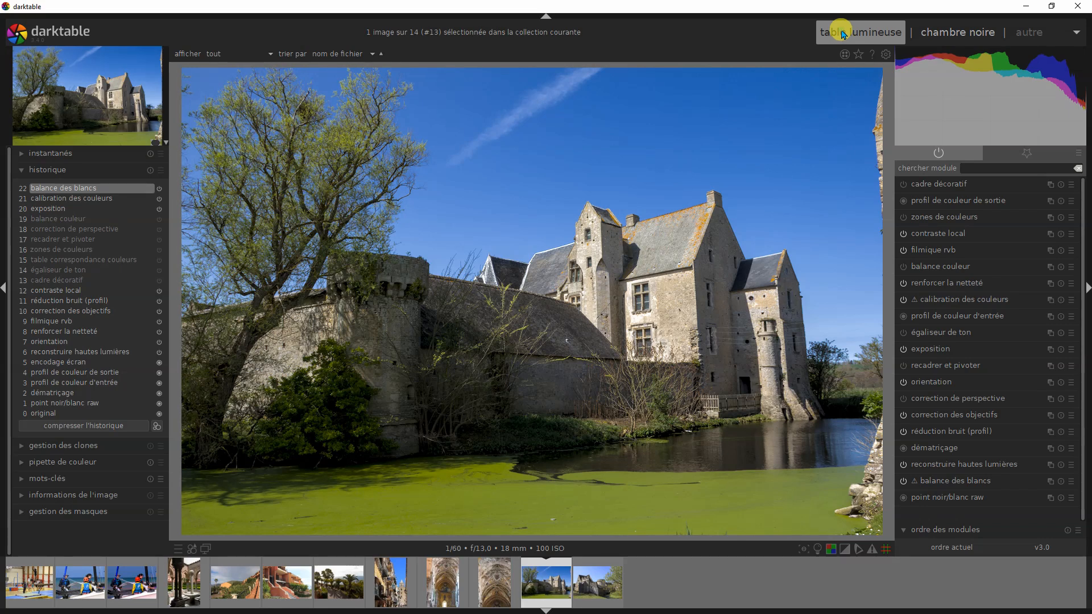
pyautogui.click(842, 33)
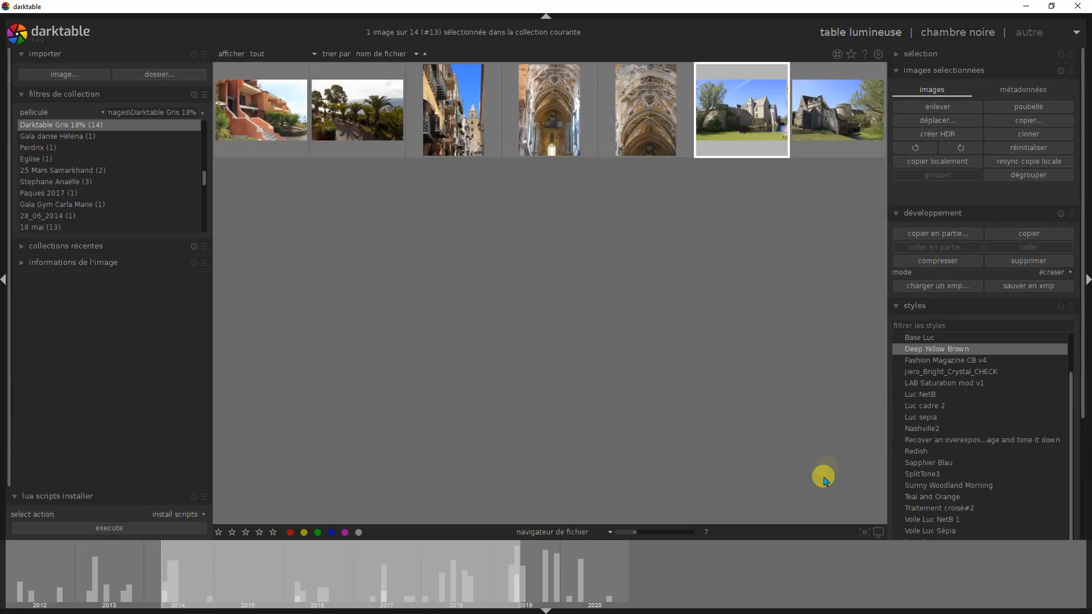
# Step: Apply the Sunny Woodland Morning, Traitement croisé#2 and Deep Yellow Brown styles to the castle photo, each on its own clone
pyautogui.doubleClick(984, 487)
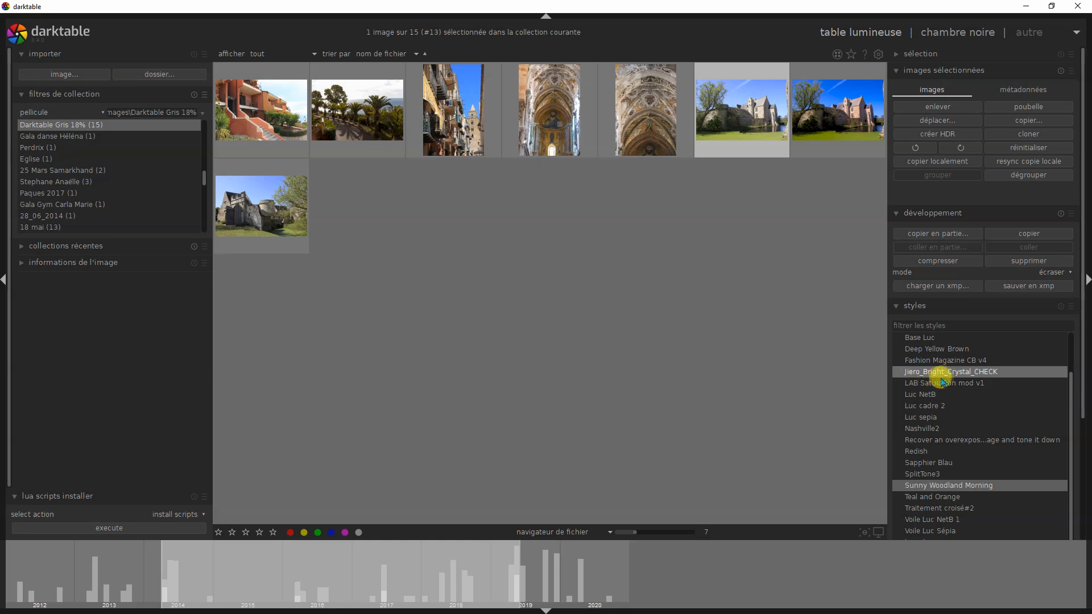
pyautogui.moveTo(937, 367)
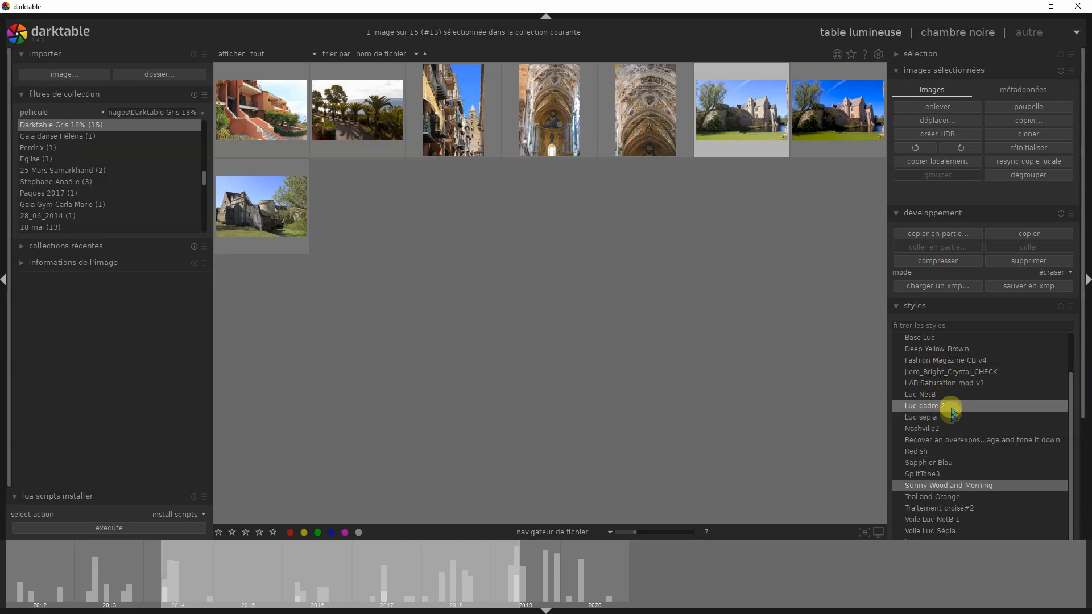
pyautogui.doubleClick(971, 510)
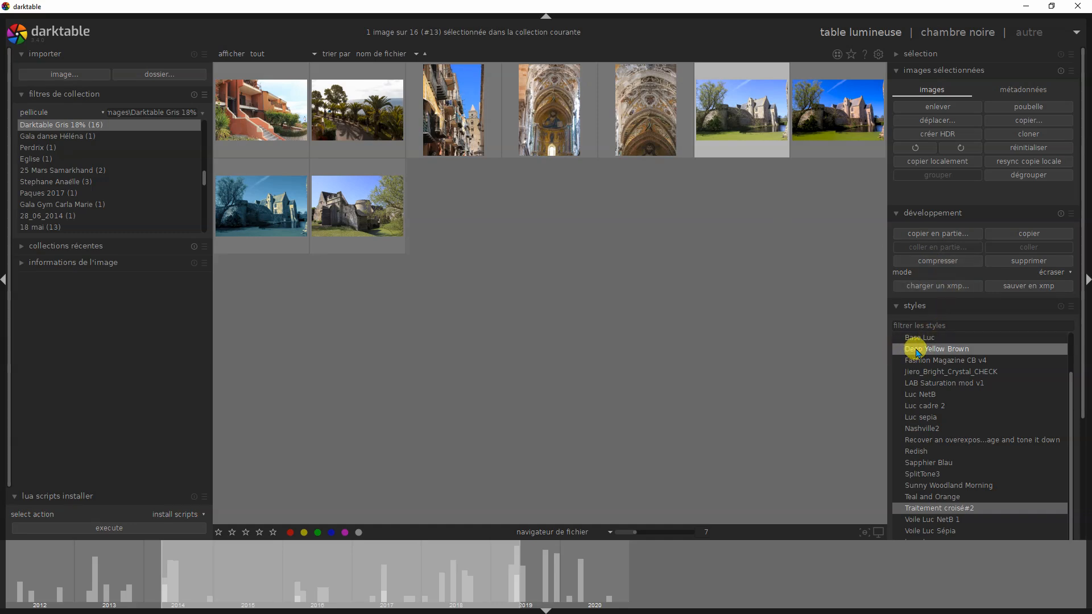
pyautogui.moveTo(916, 352)
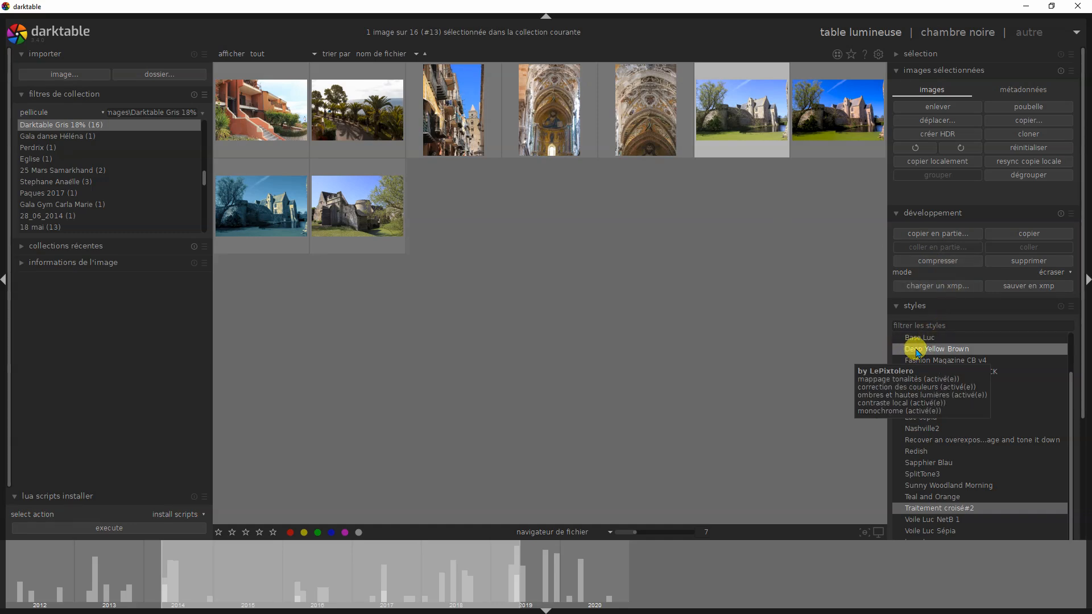
pyautogui.doubleClick(917, 353)
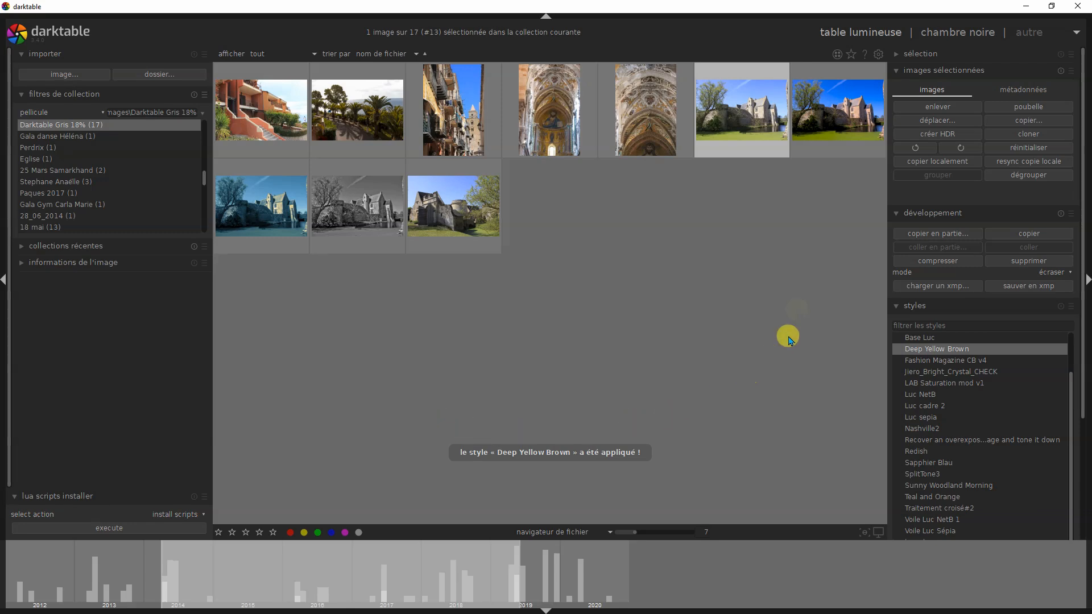
# Step: Compare the original castle photo with its three styled clones and their history stacks in the darkroom
pyautogui.doubleClick(727, 112)
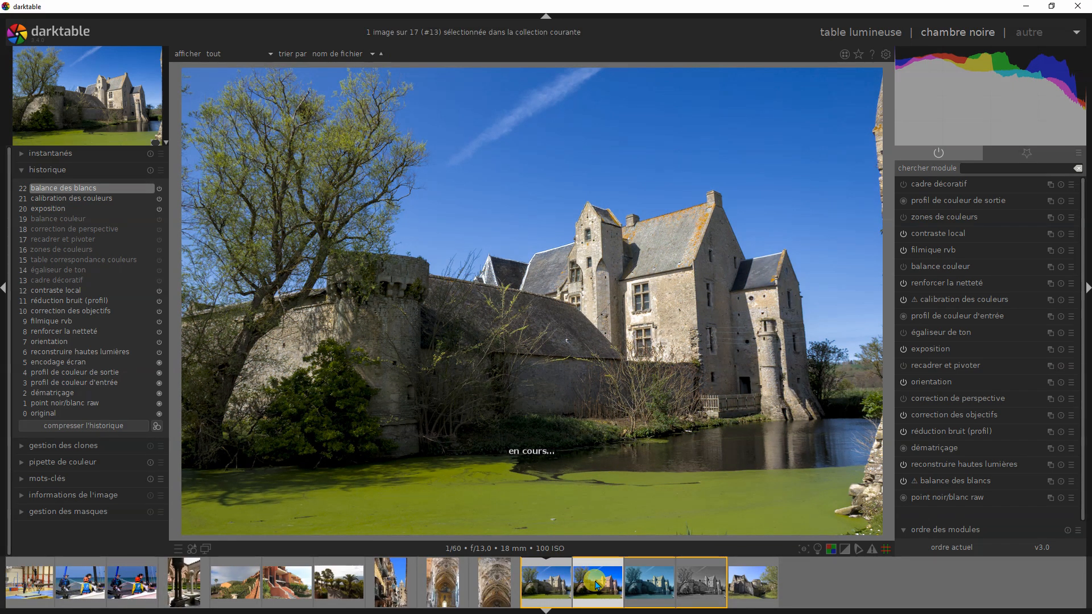
pyautogui.click(595, 585)
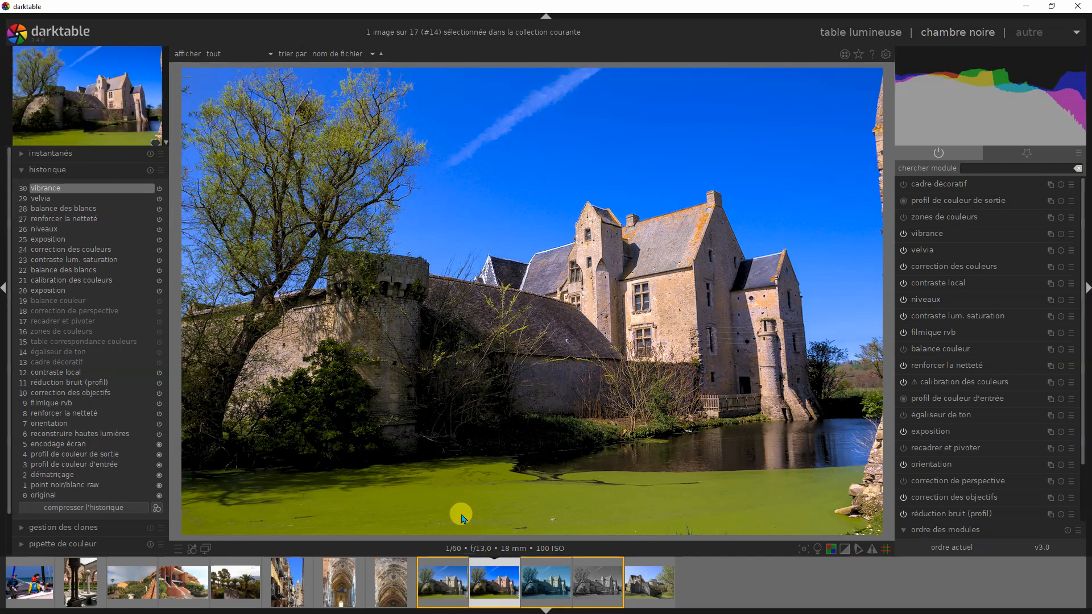
pyautogui.click(555, 587)
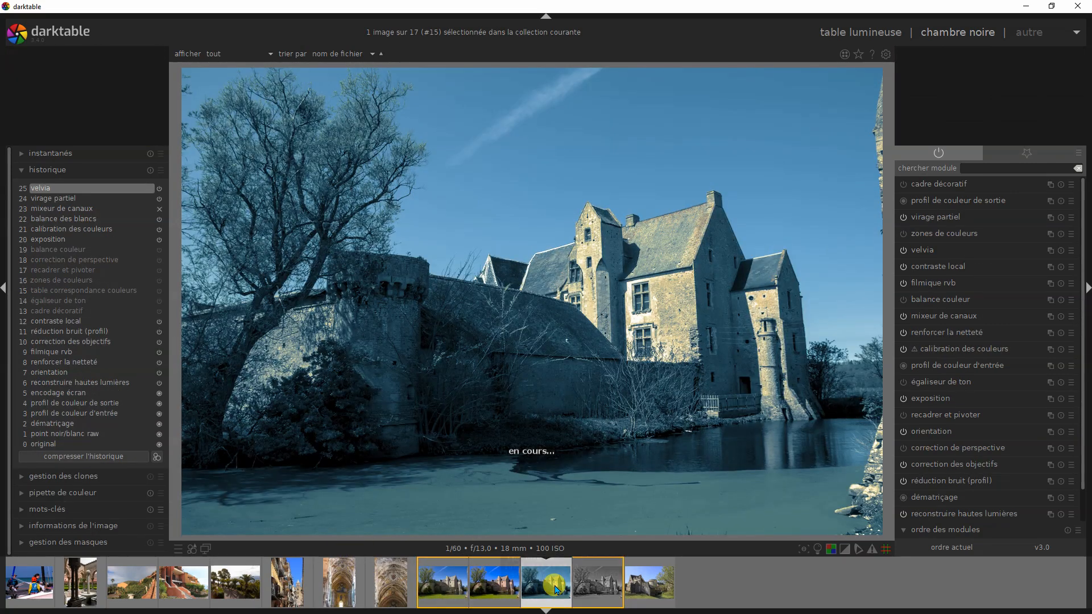
pyautogui.click(592, 594)
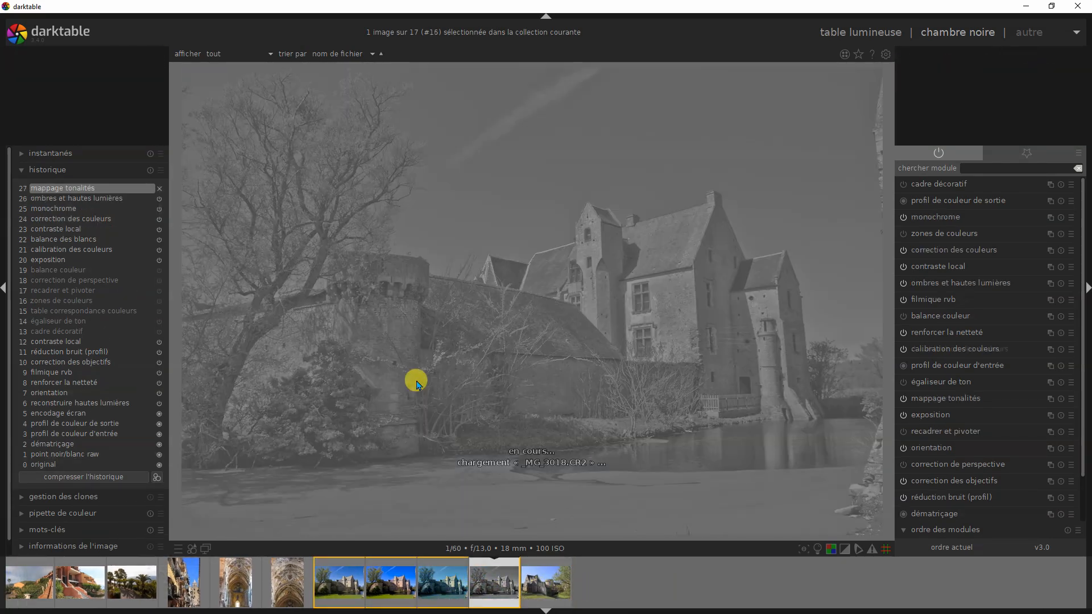